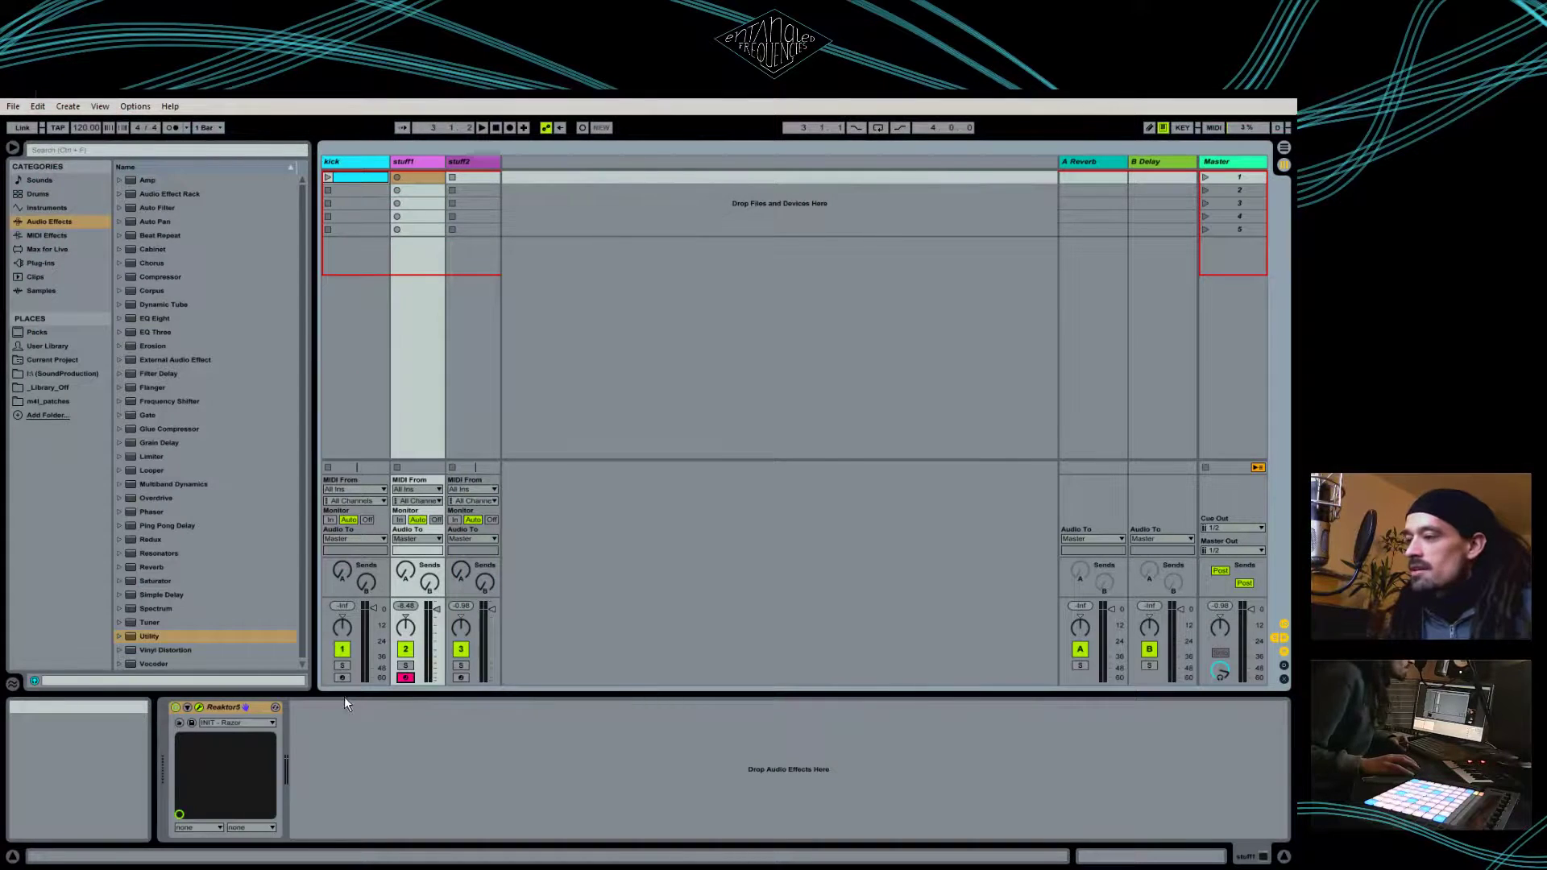
Add the Reaktor5 plug-in from the browser to the session as a new MIDI track
{"action": "left_click", "coordinate": [42, 208]}
{"action": "left_click", "coordinate": [42, 264]}
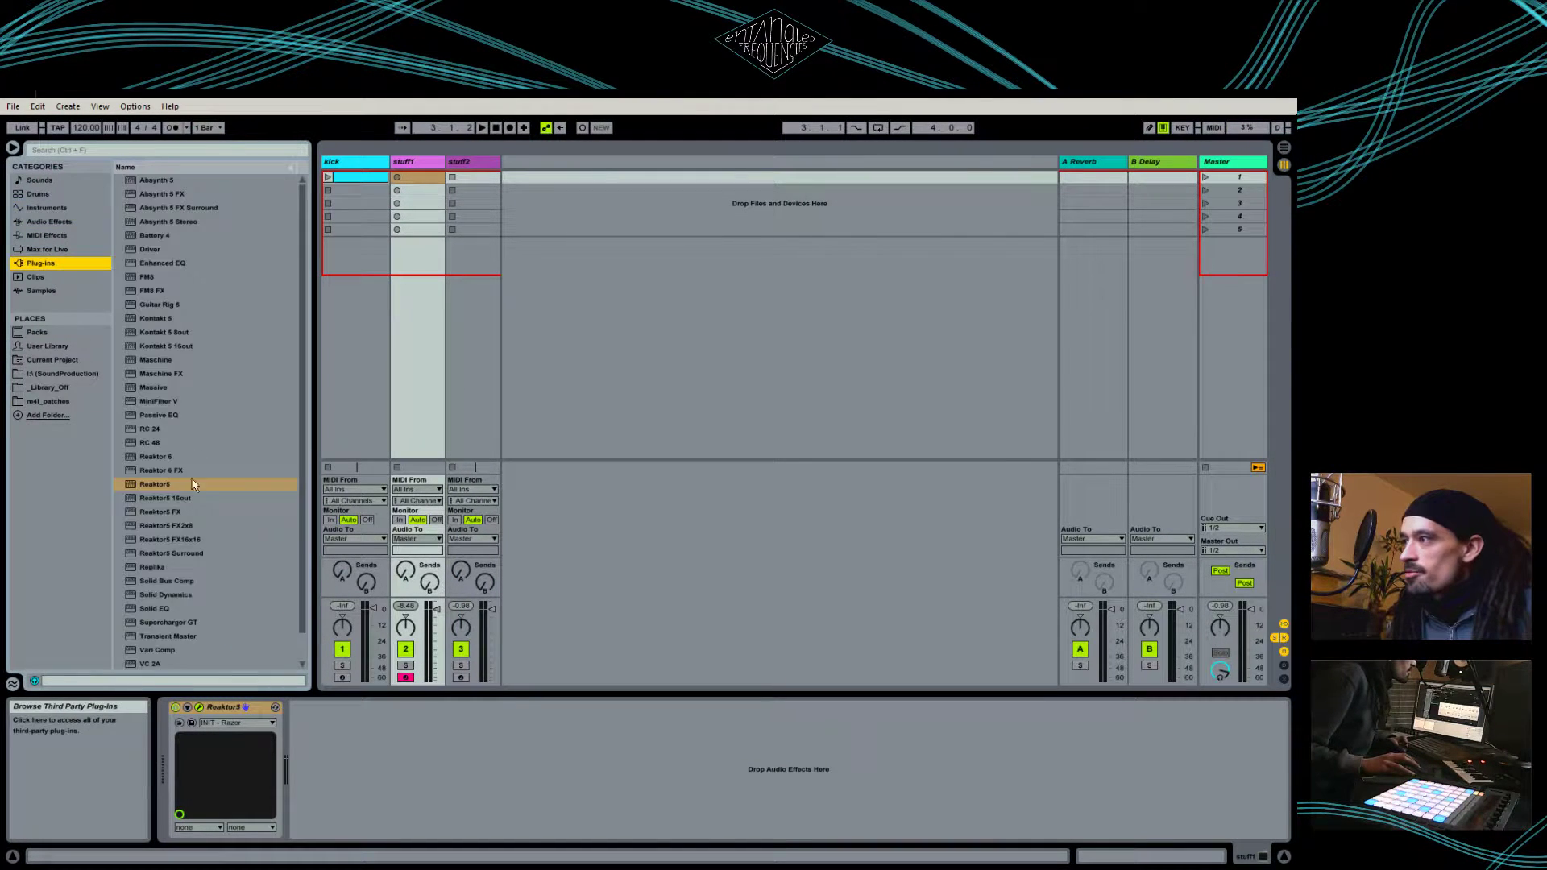
{"action": "left_click_drag", "start_coordinate": [152, 484], "coordinate": [565, 233]}
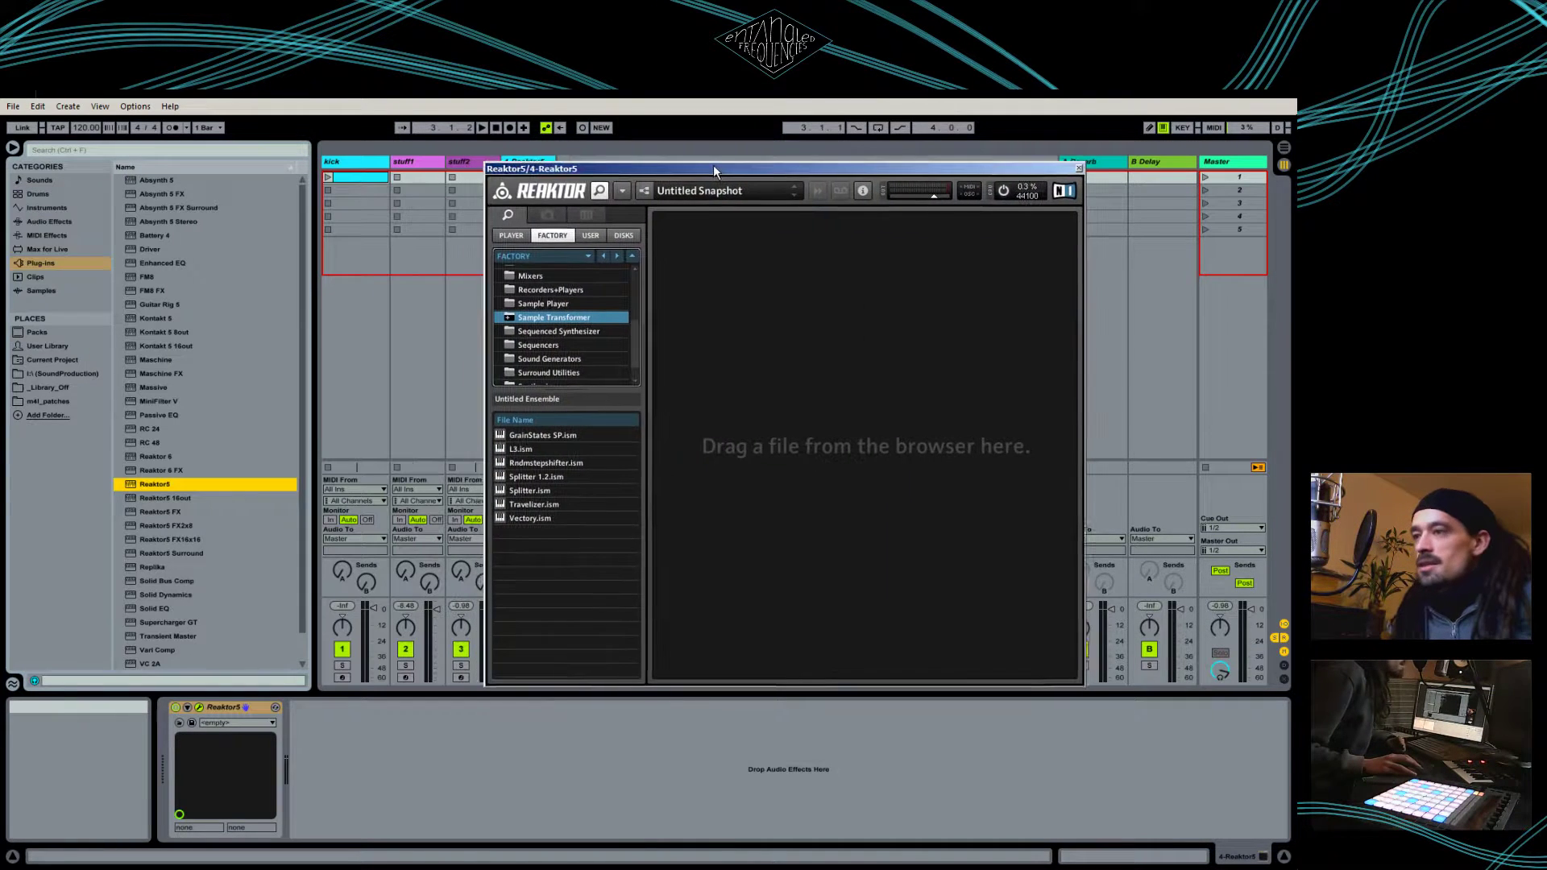
Load the Razor ensemble from Reaktor's Player library and reposition the plug-in window so the whole synth fits
{"action": "left_click", "coordinate": [509, 233]}
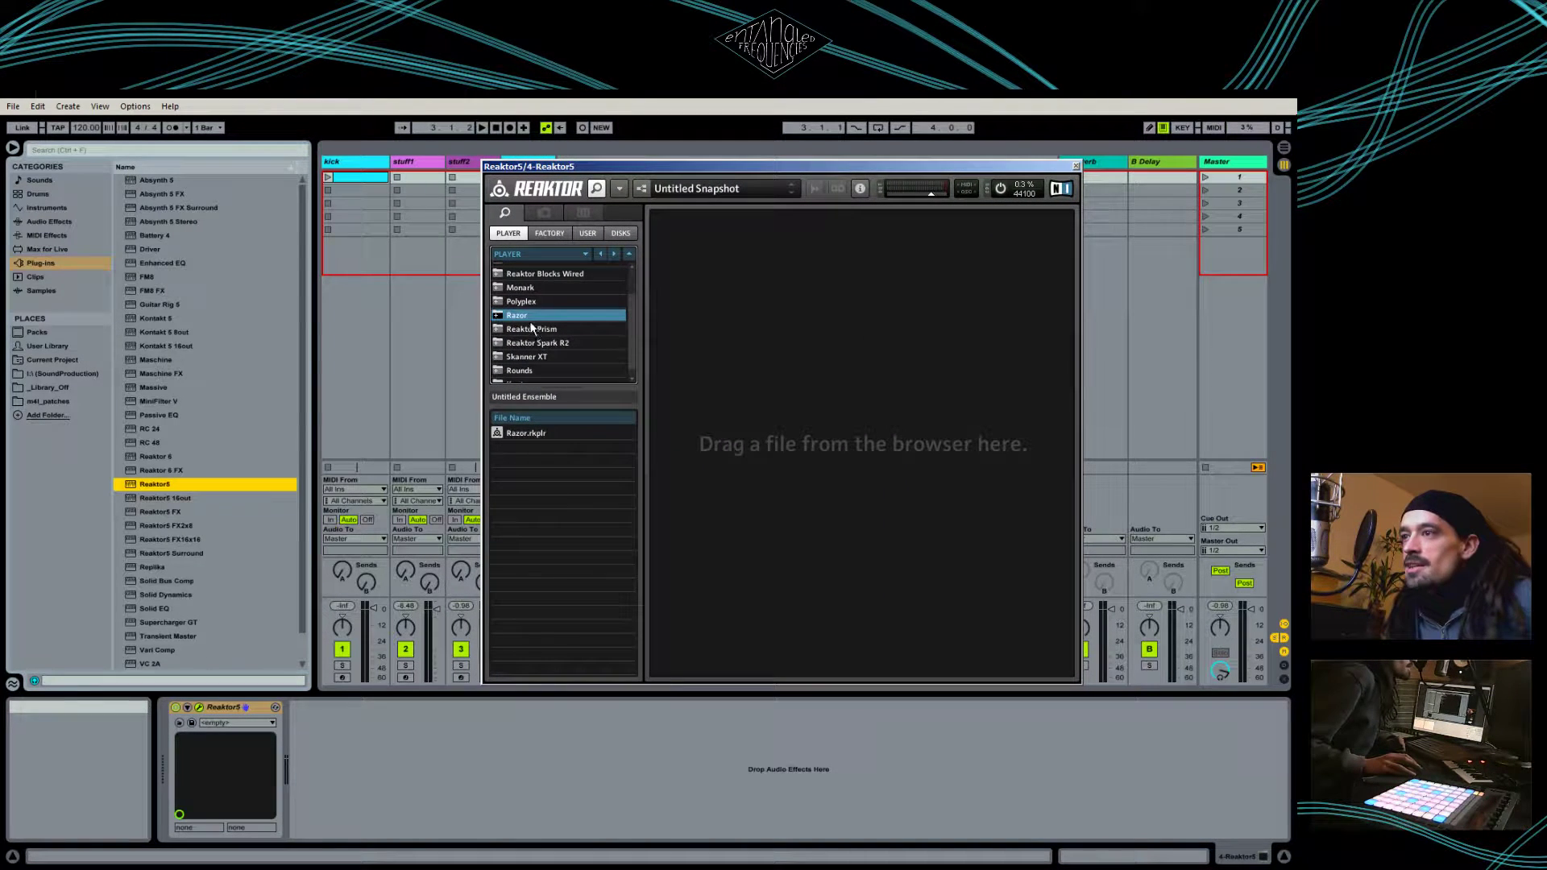
{"action": "left_click", "coordinate": [537, 436]}
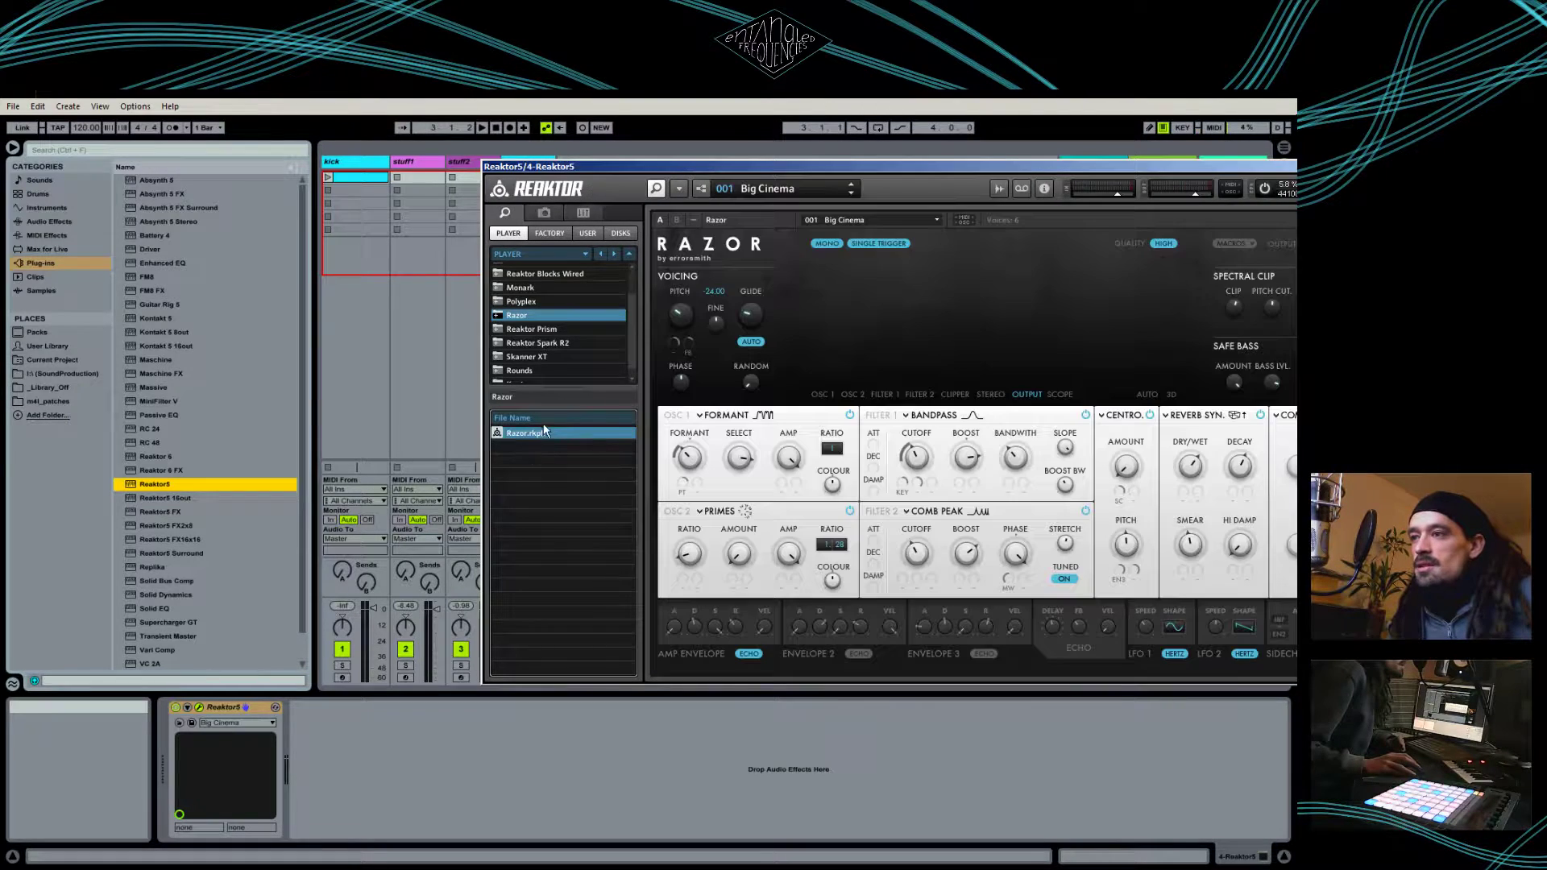
{"action": "left_click_drag", "start_coordinate": [892, 167], "coordinate": [626, 158]}
Load the INIT - Razor snapshot from the Errorsmith bank
{"action": "left_click", "coordinate": [555, 182]}
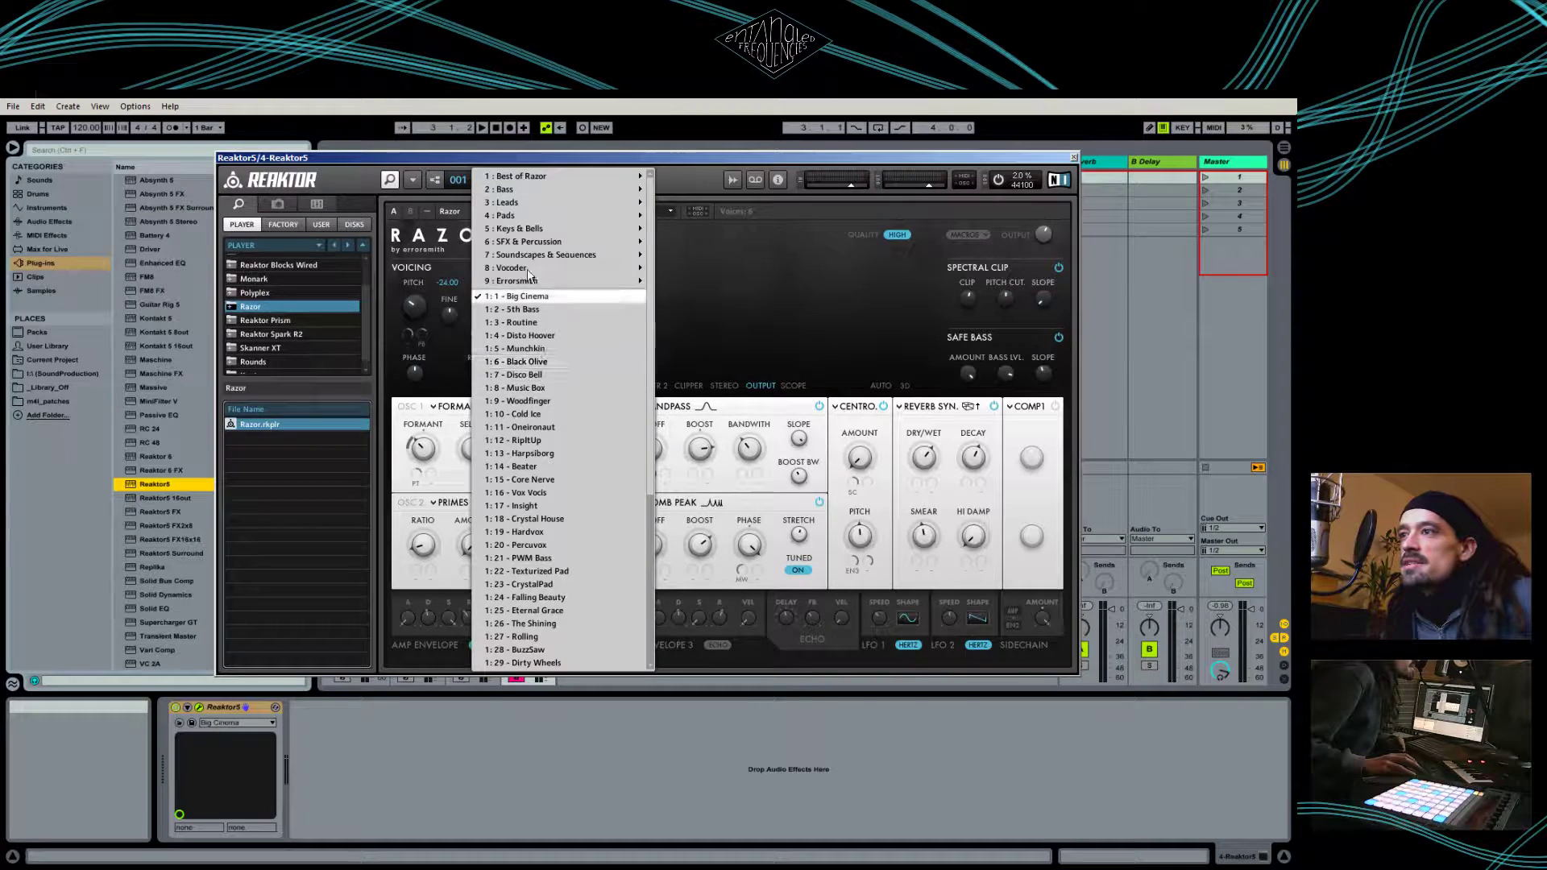
{"action": "mouse_move", "coordinate": [567, 283]}
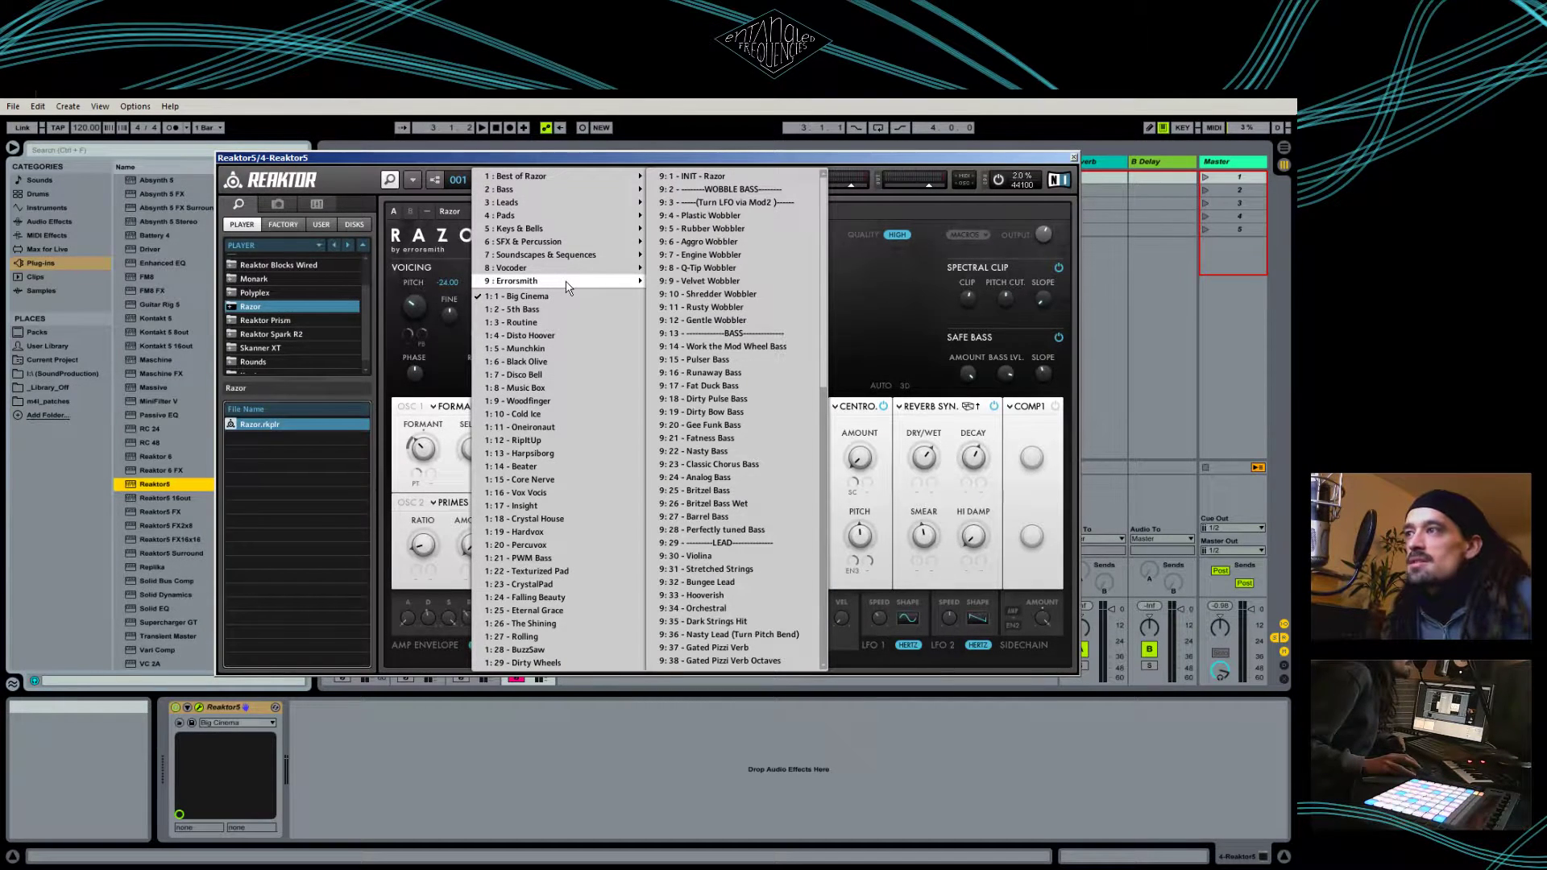
{"action": "left_click", "coordinate": [709, 176]}
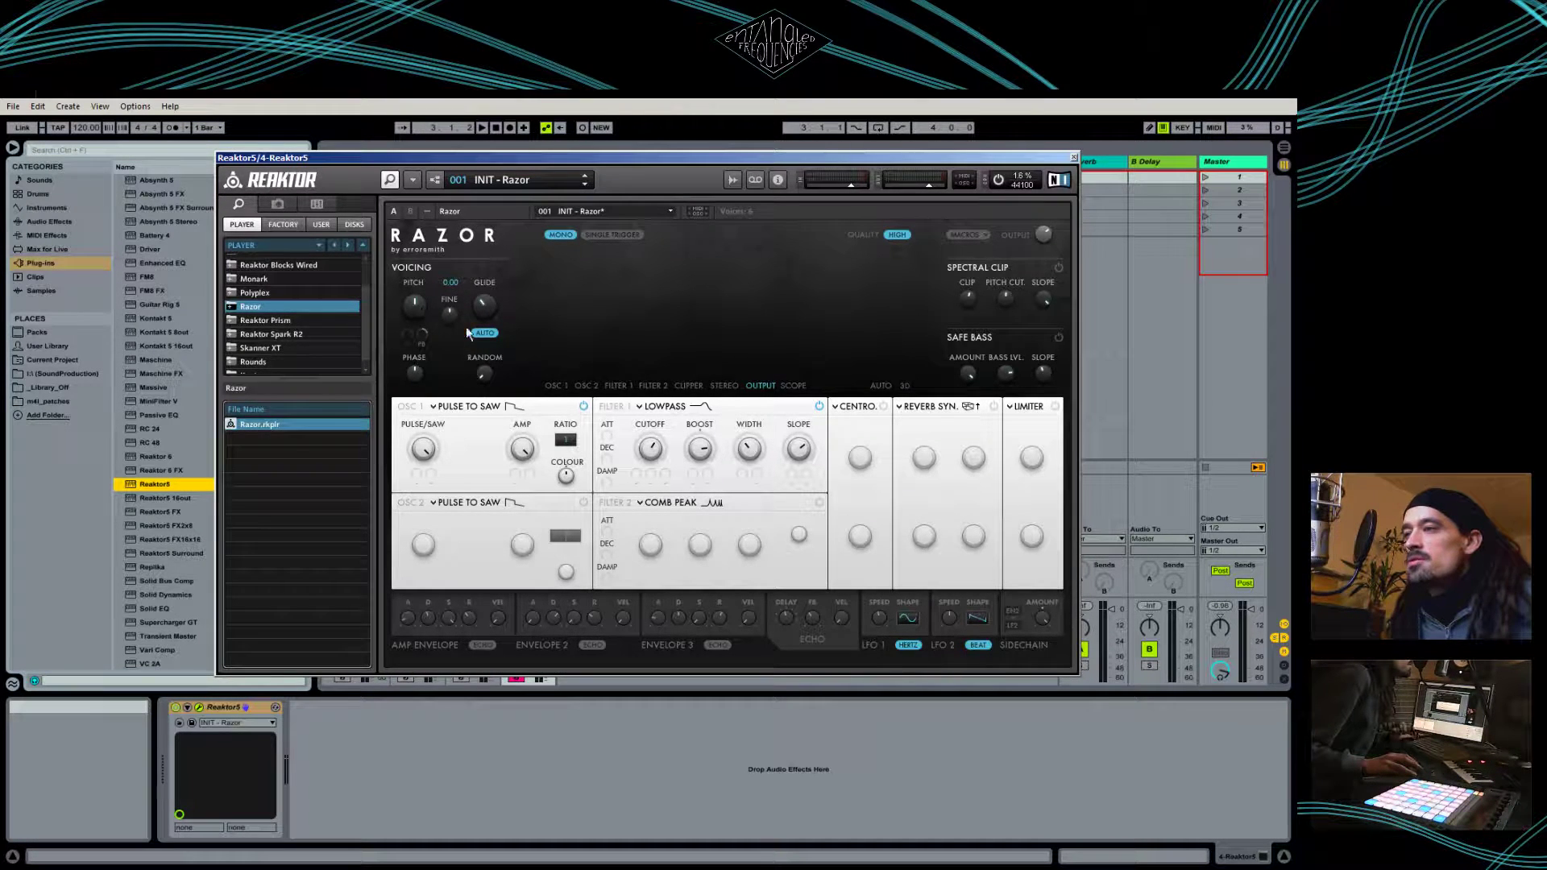
Try lowering the Razor voicing pitch to -12.00 and detuning it with Fine, returning the pitch to 0.00
{"action": "left_click_drag", "start_coordinate": [424, 306], "coordinate": [419, 281]}
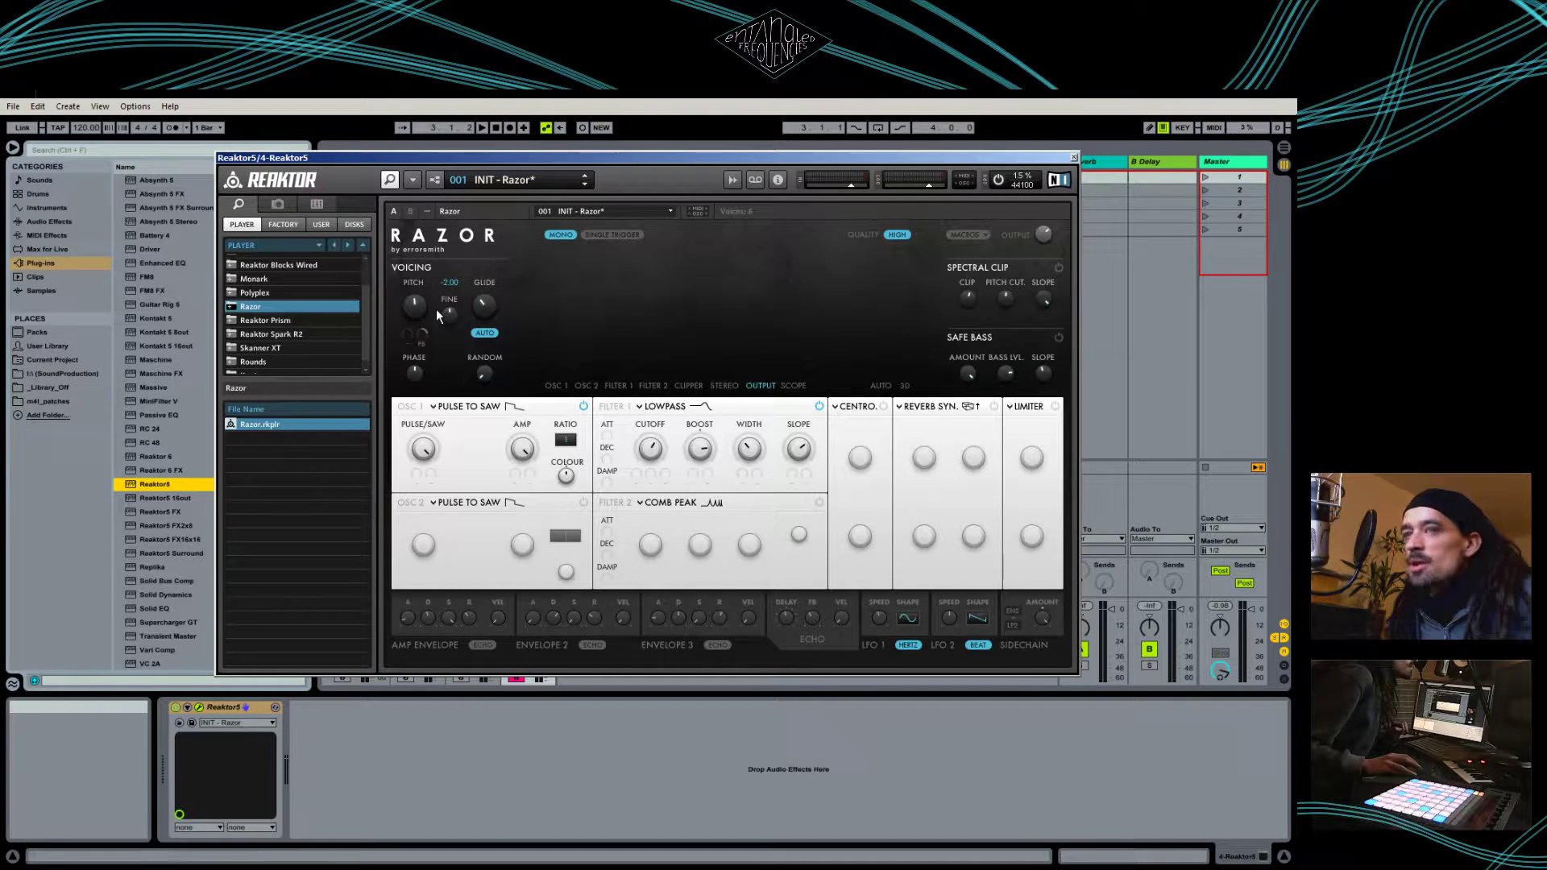
{"action": "double_click", "coordinate": [417, 305]}
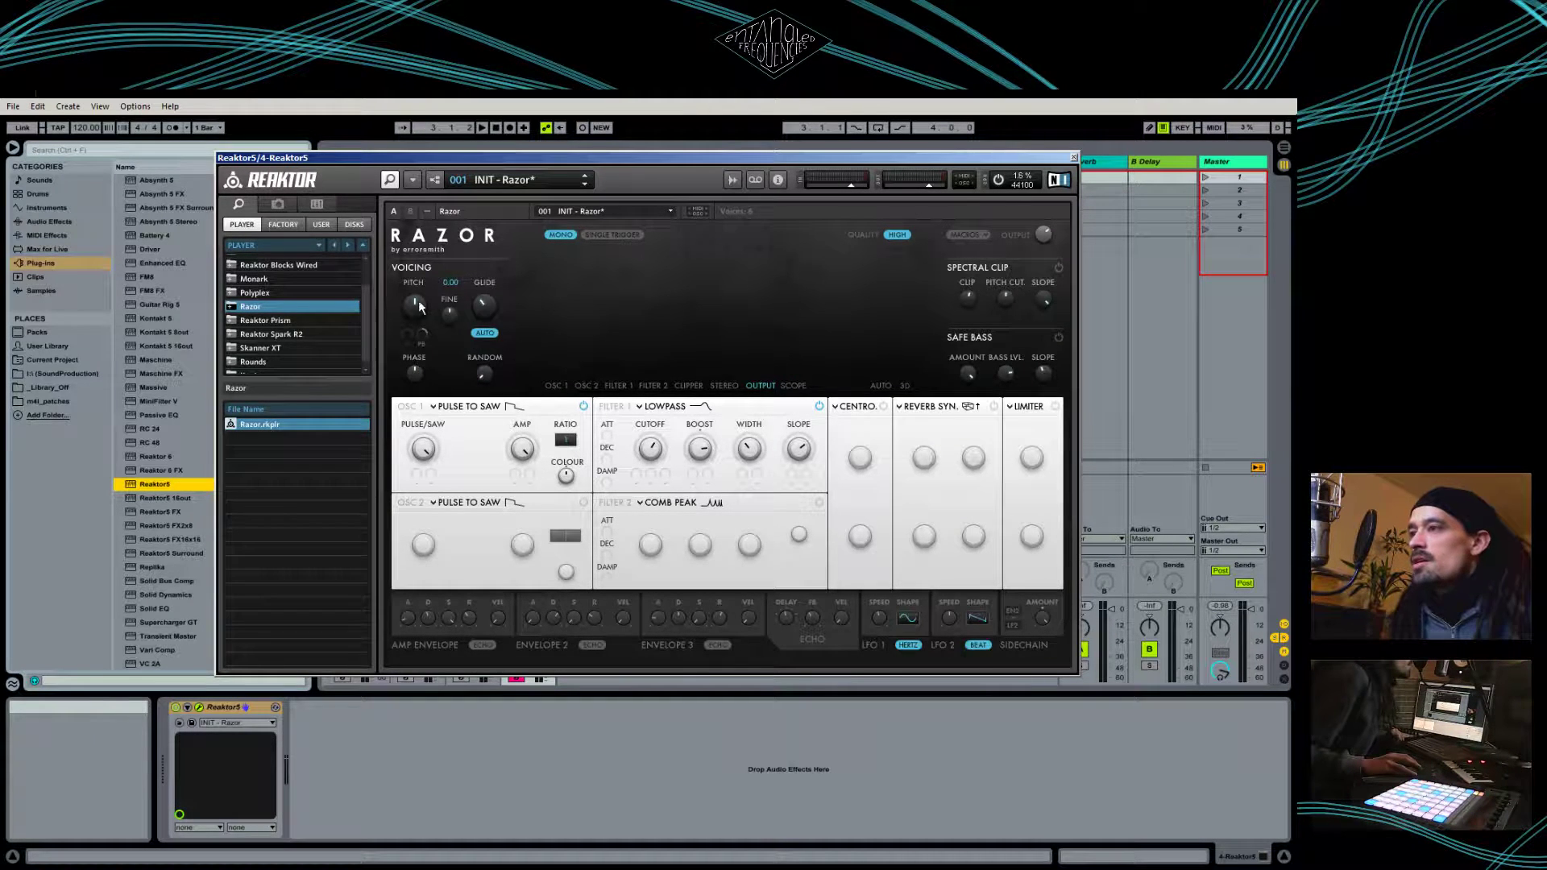
{"action": "left_click_drag", "start_coordinate": [417, 303], "coordinate": [418, 316]}
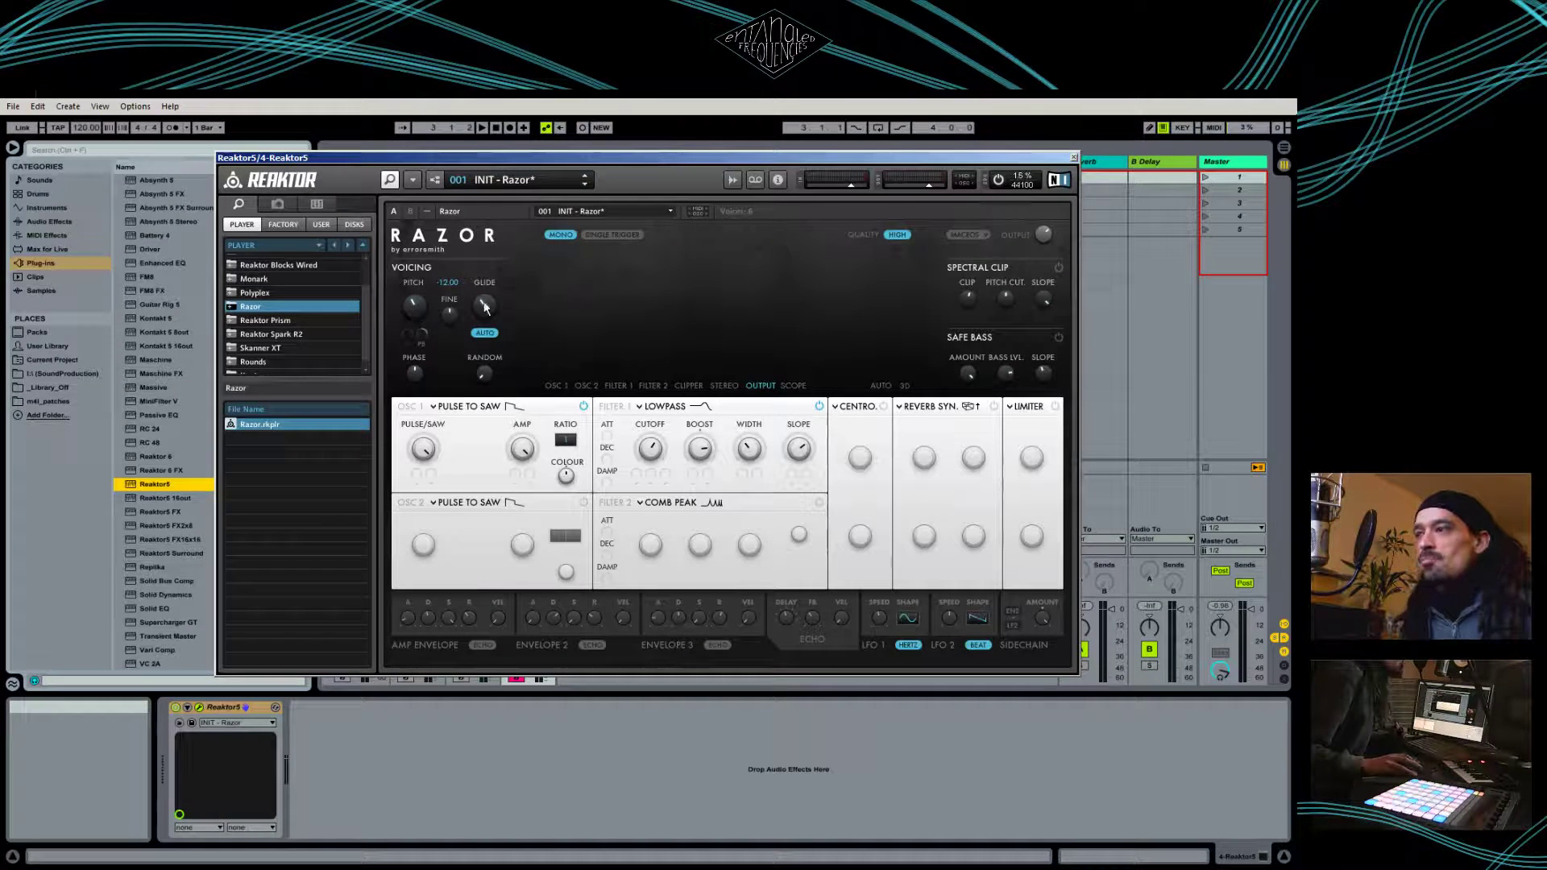
{"action": "left_click_drag", "start_coordinate": [414, 312], "coordinate": [414, 305]}
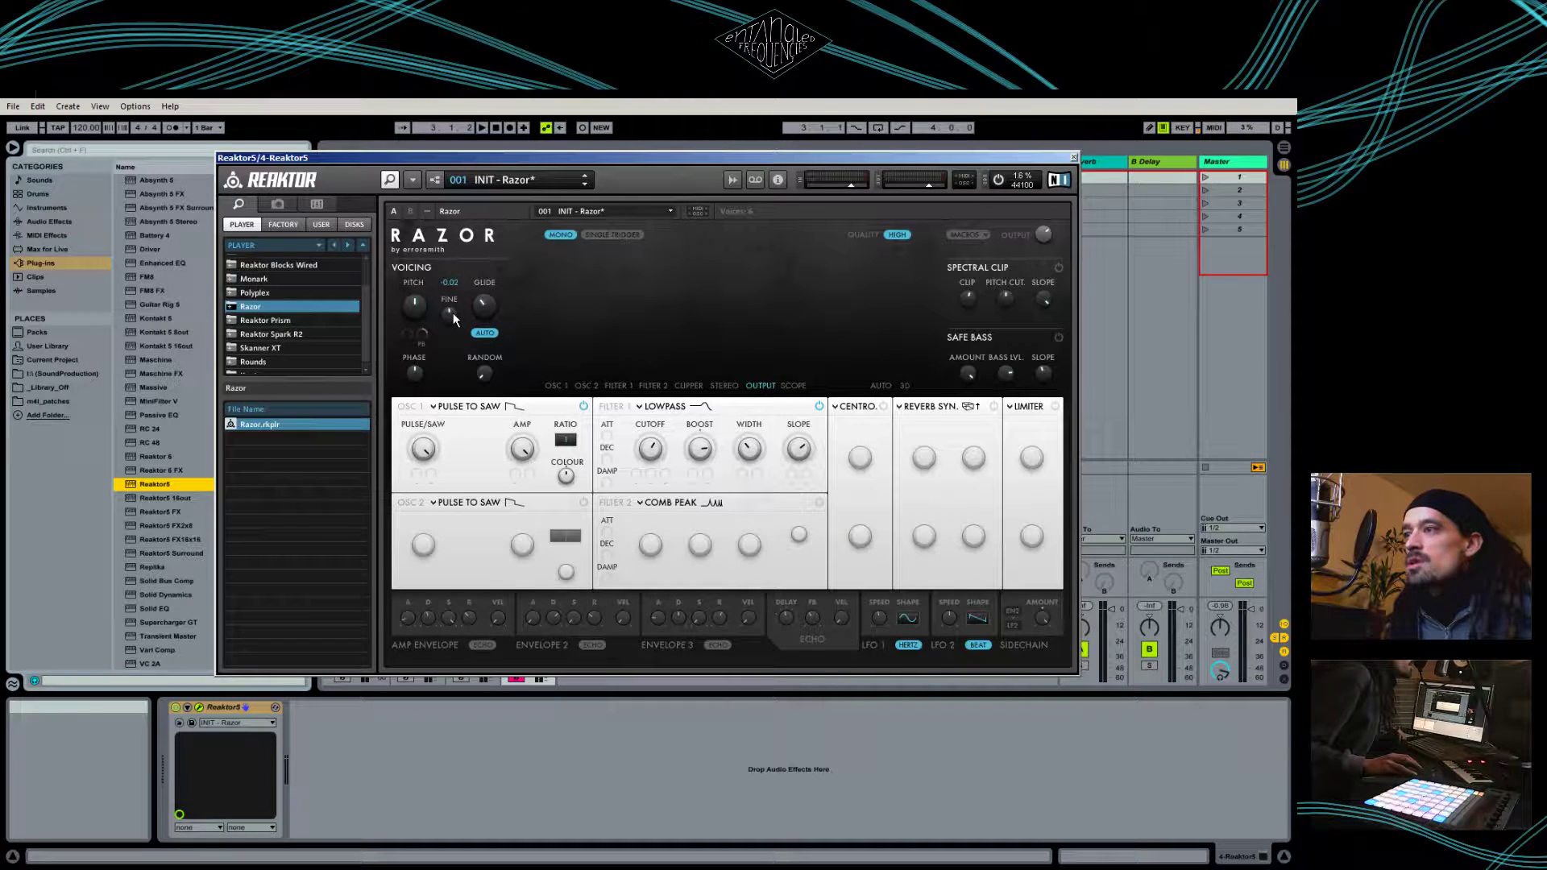
{"action": "left_click_drag", "start_coordinate": [452, 311], "coordinate": [420, 307]}
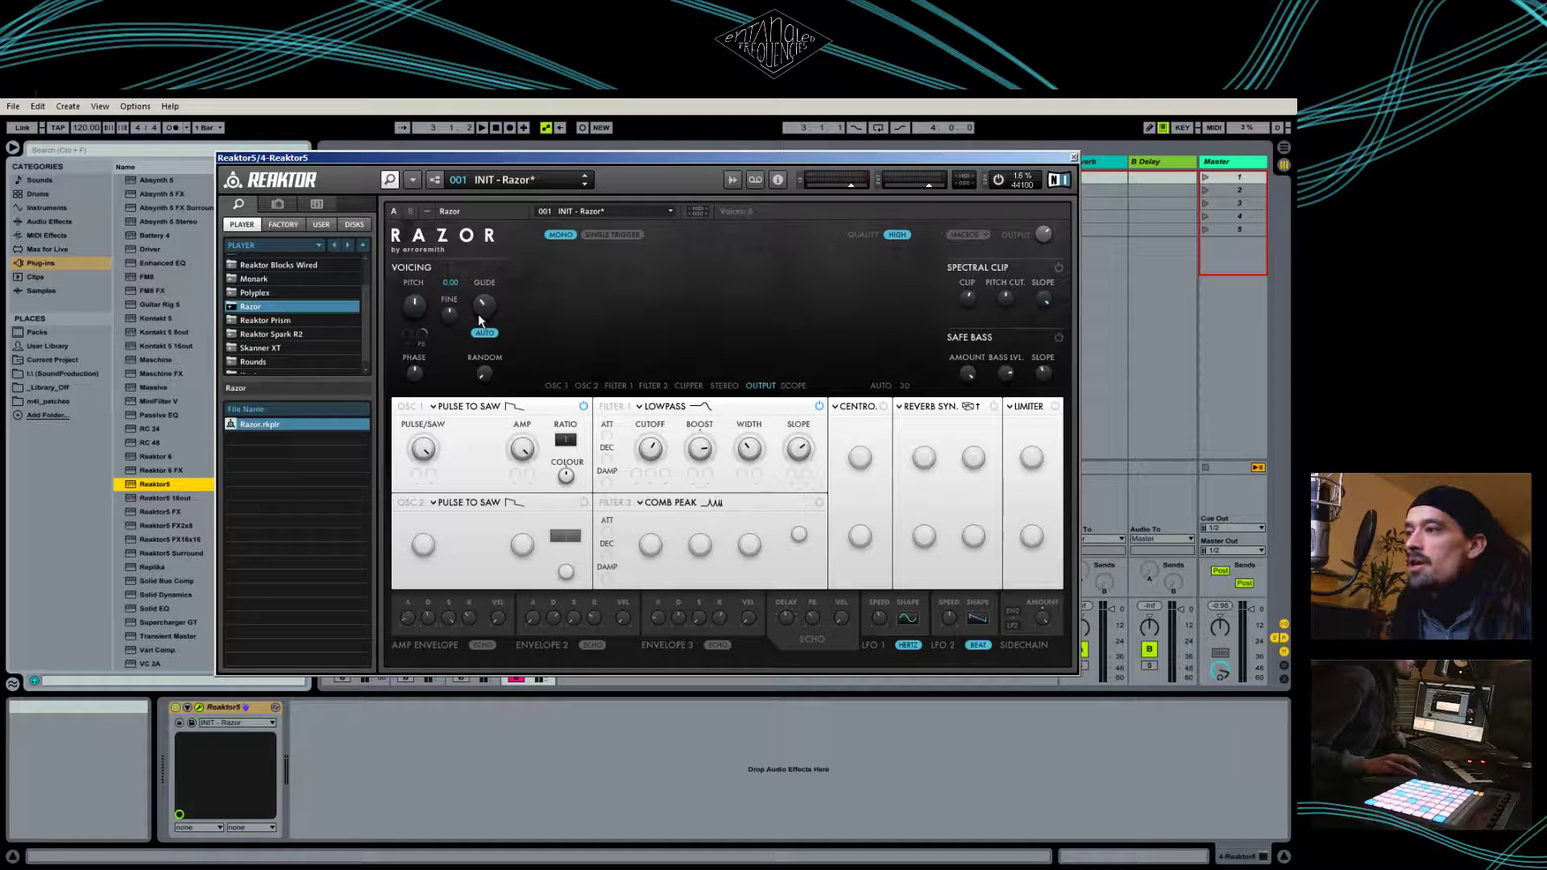
Turn off Auto glide in the voicing section and lower the Glide amount
{"action": "mouse_move", "coordinate": [477, 307]}
{"action": "left_mouse_down"}
{"action": "mouse_move", "coordinate": [498, 278]}
{"action": "mouse_move", "coordinate": [497, 306]}
{"action": "left_mouse_up"}
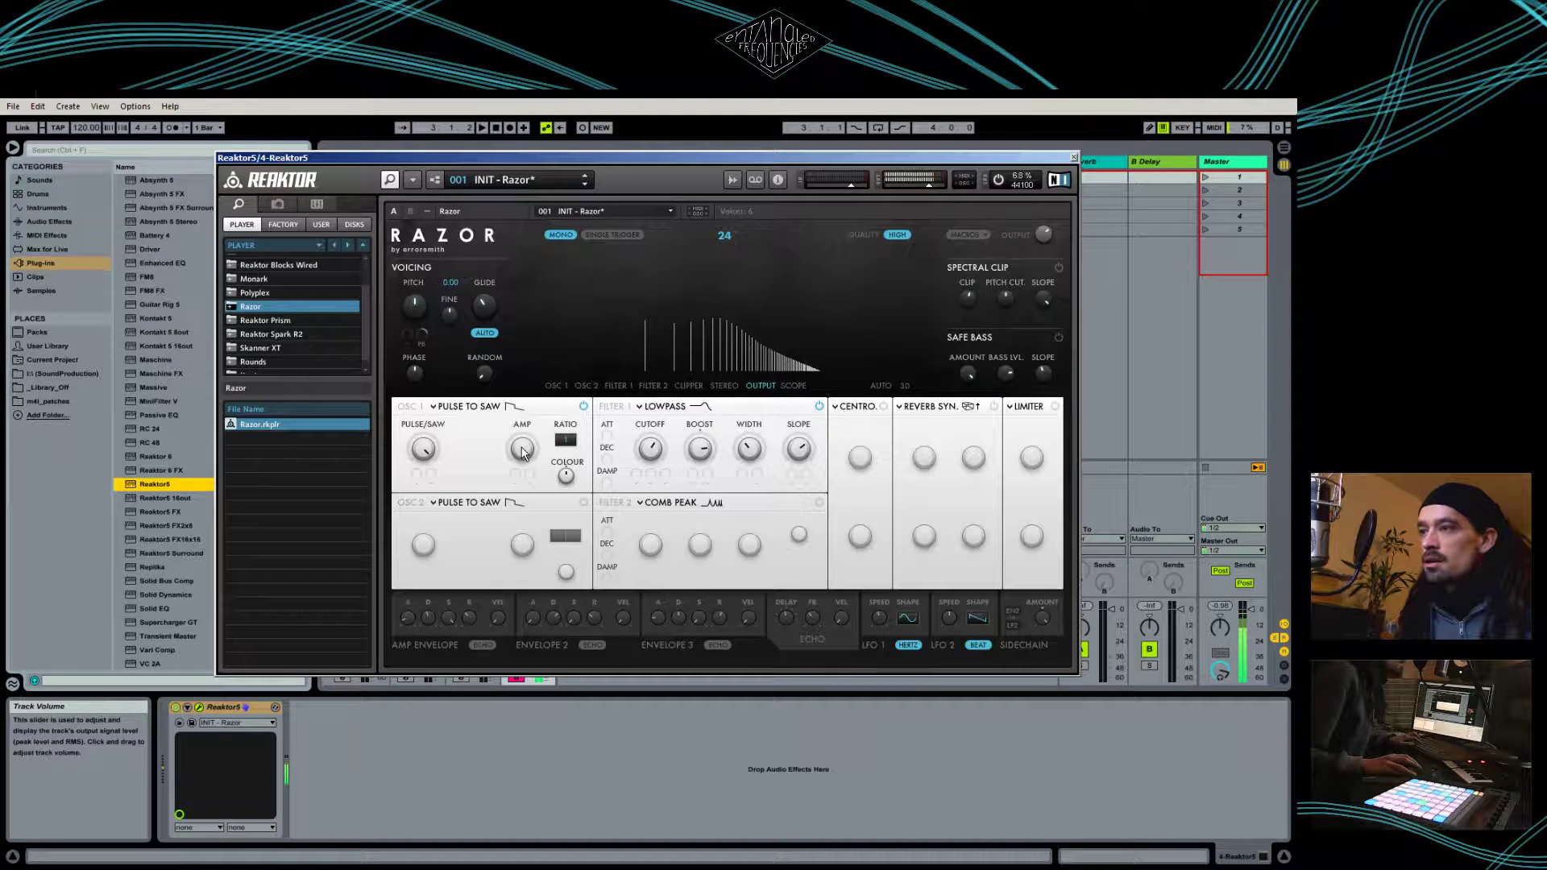
{"action": "left_click", "coordinate": [485, 332]}
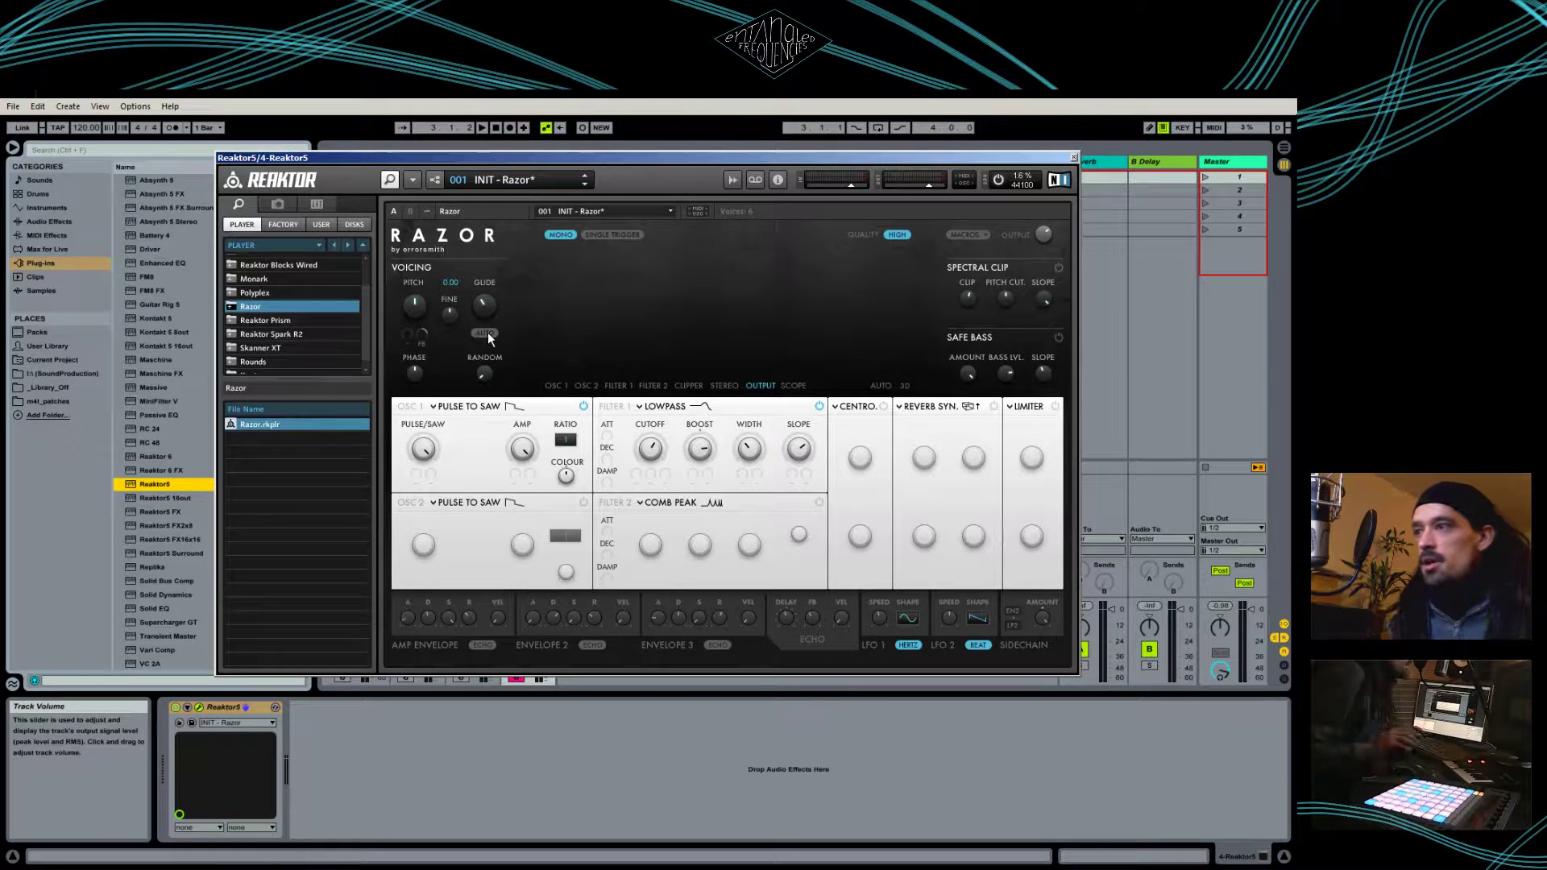
{"action": "left_click_drag", "start_coordinate": [482, 302], "coordinate": [520, 372]}
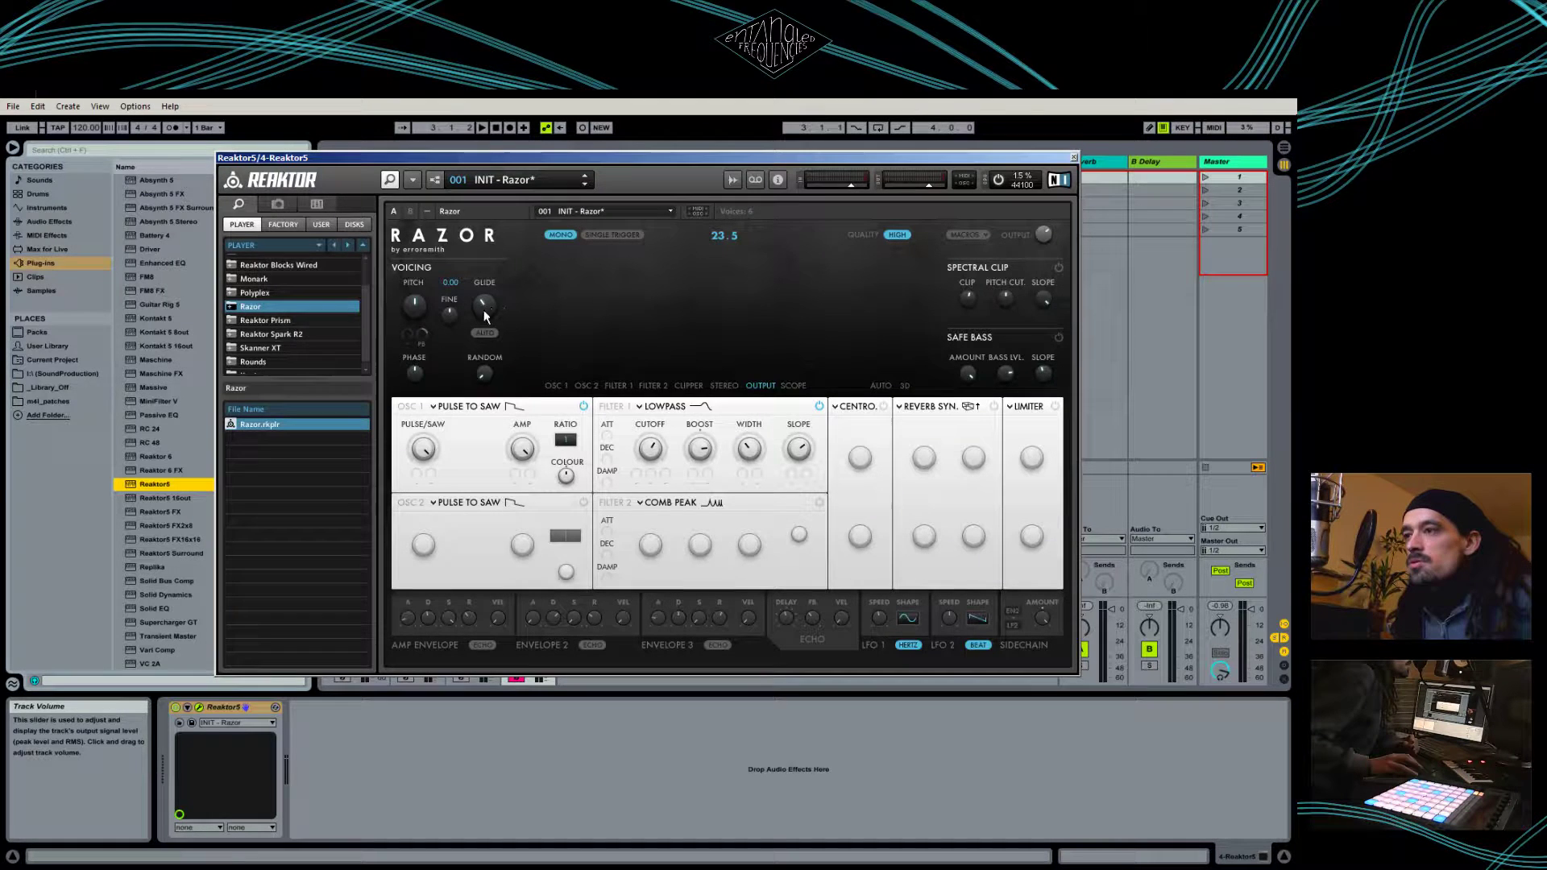
{"action": "mouse_move", "coordinate": [484, 307]}
{"action": "left_mouse_down"}
{"action": "mouse_move", "coordinate": [484, 274]}
{"action": "mouse_move", "coordinate": [489, 330]}
{"action": "left_mouse_up"}
Try different Phase and Random amounts in the voicing section
{"action": "left_click_drag", "start_coordinate": [416, 372], "coordinate": [518, 332]}
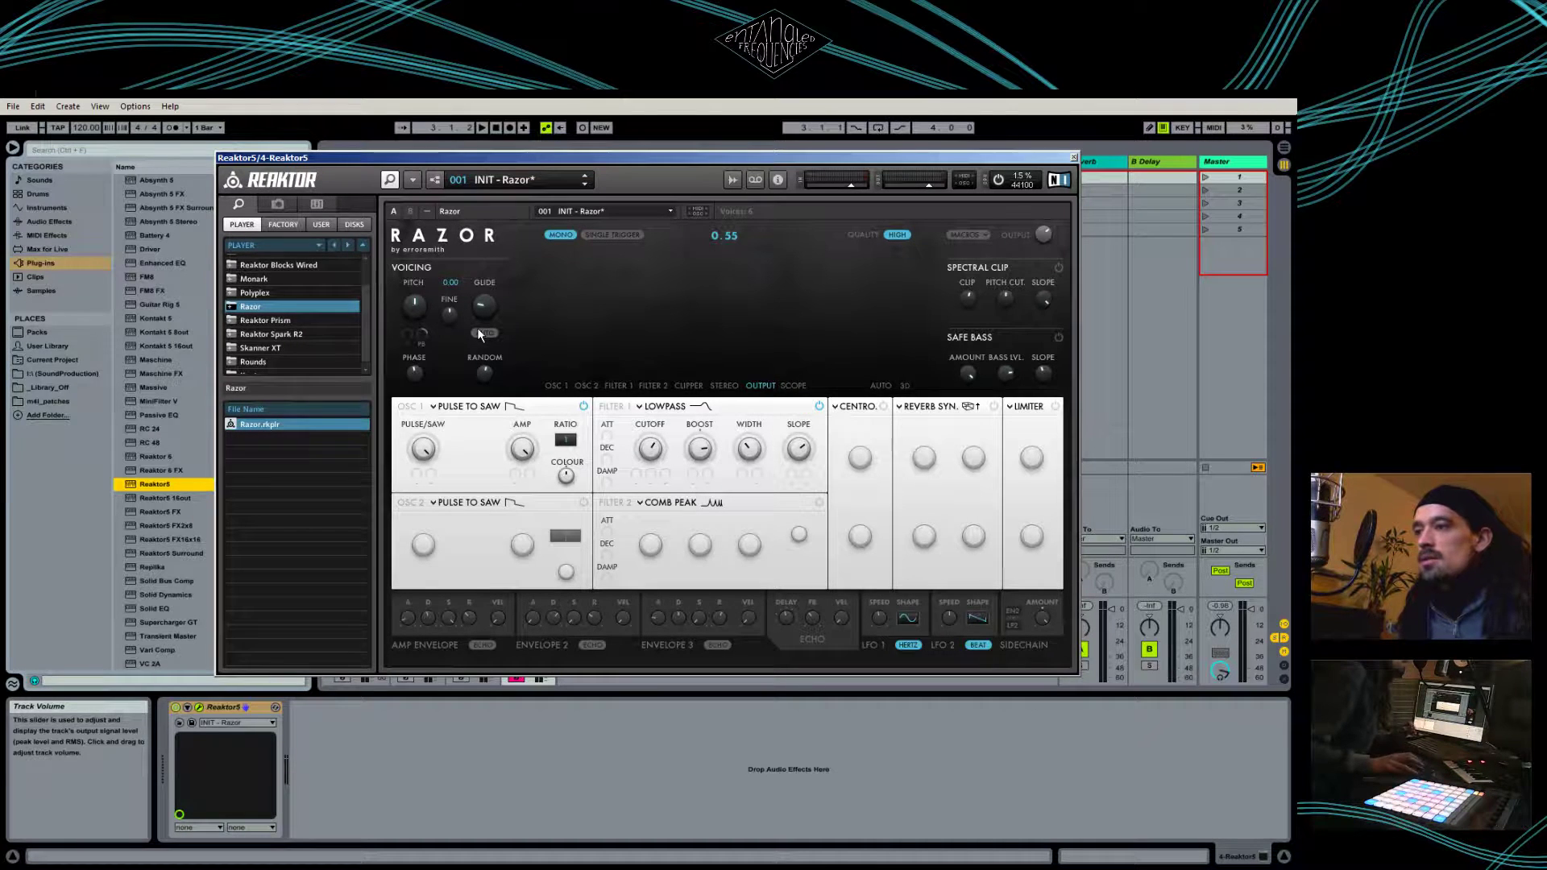
{"action": "left_click_drag", "start_coordinate": [488, 365], "coordinate": [495, 306]}
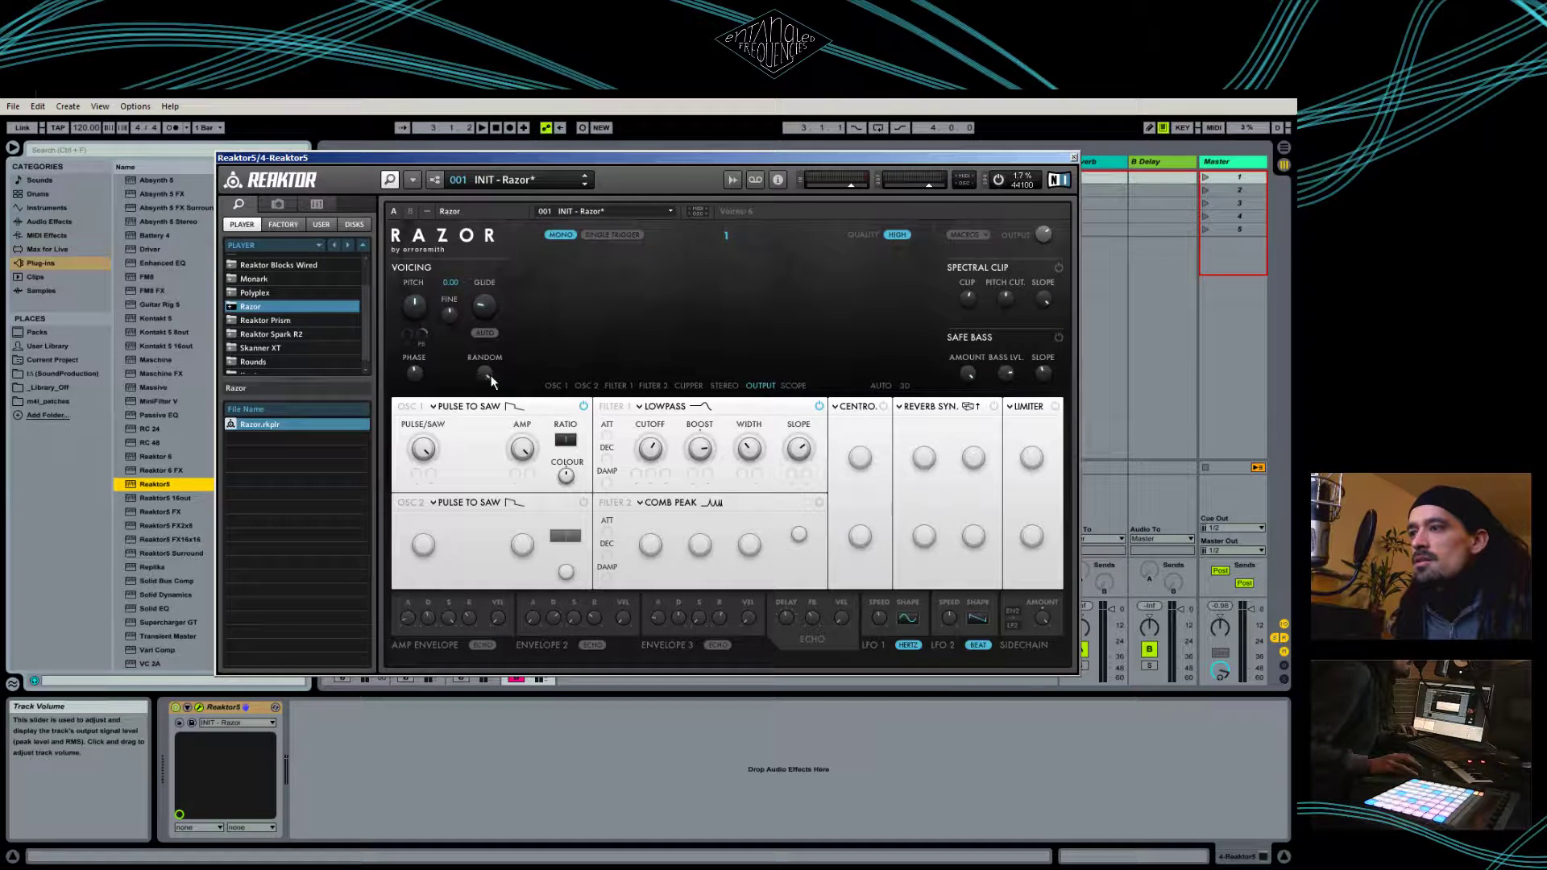
{"action": "mouse_move", "coordinate": [488, 366]}
{"action": "left_mouse_down"}
{"action": "mouse_move", "coordinate": [483, 392]}
{"action": "mouse_move", "coordinate": [488, 343]}
{"action": "left_mouse_up"}
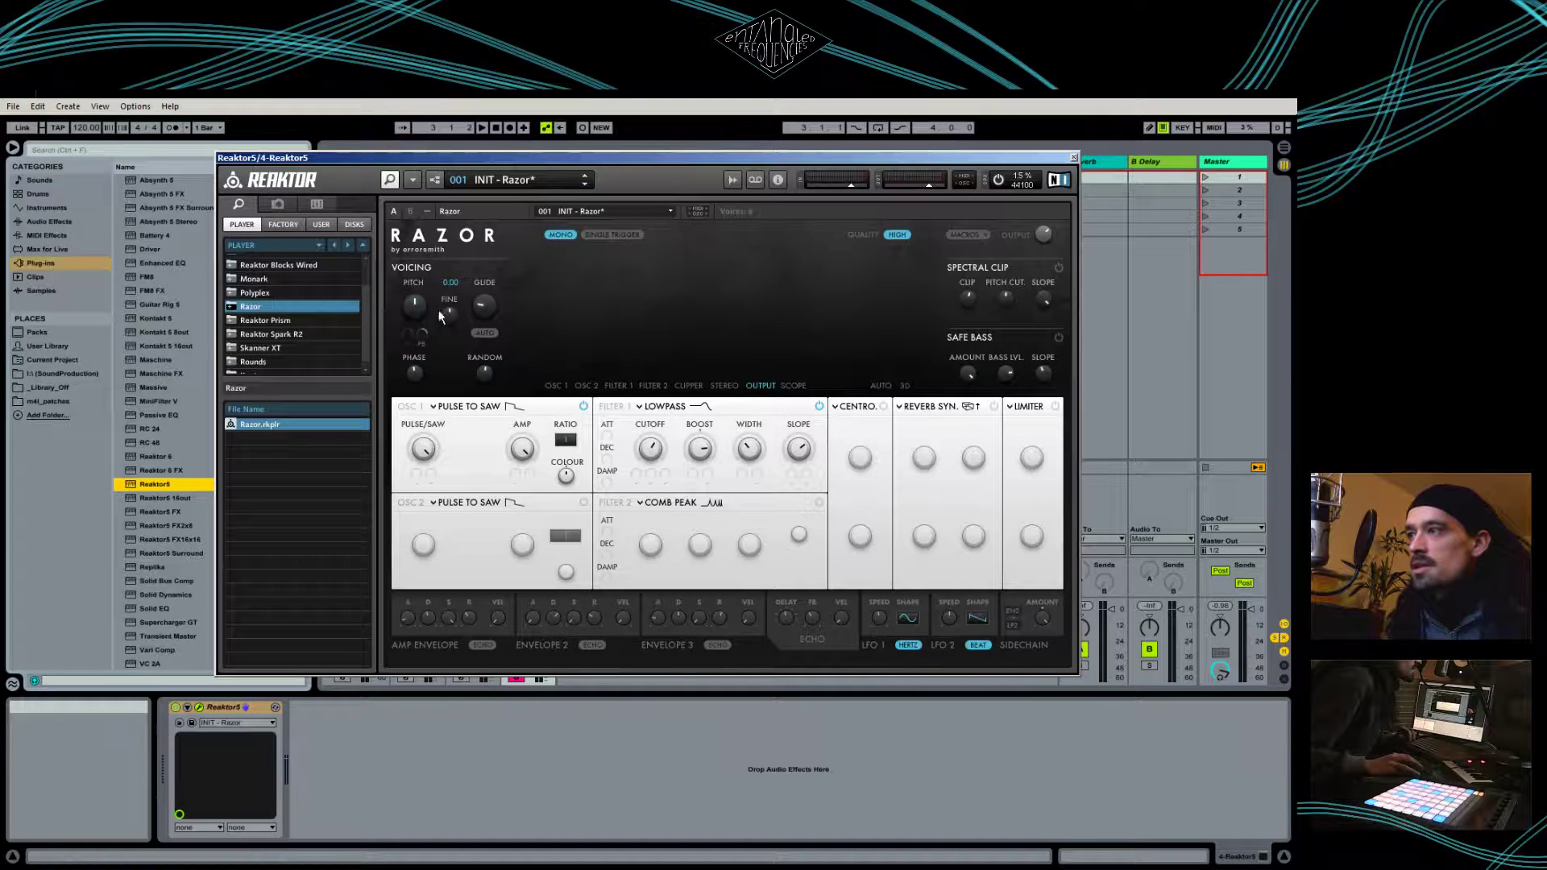
Try Poly voicing with its voice limit options open, and switch back to Mono
{"action": "left_click", "coordinate": [560, 233]}
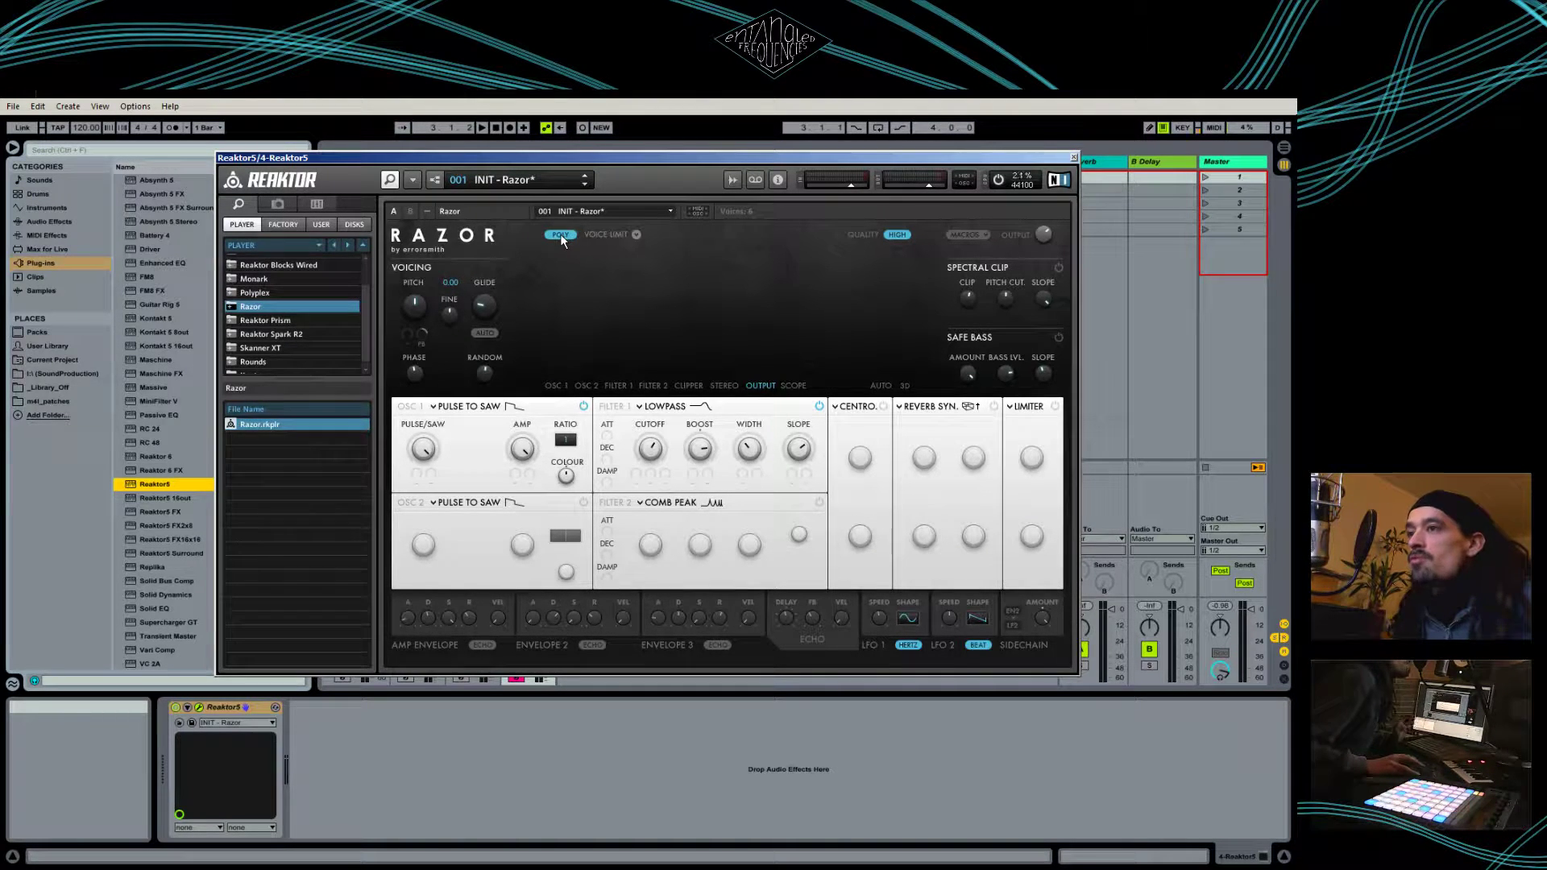
{"action": "left_click", "coordinate": [637, 235]}
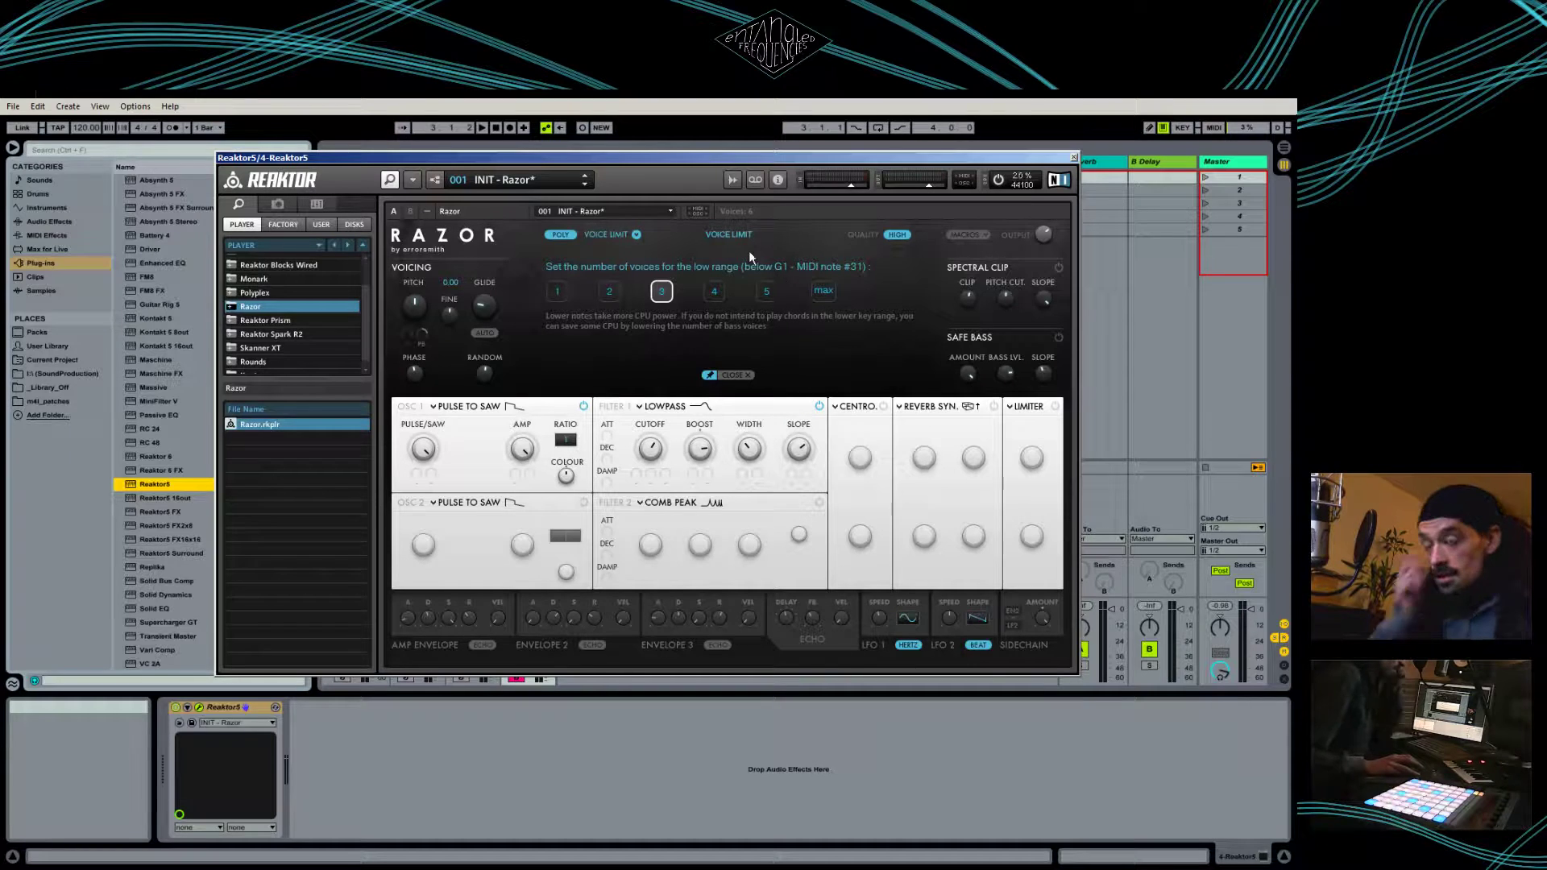
{"action": "left_click", "coordinate": [562, 235]}
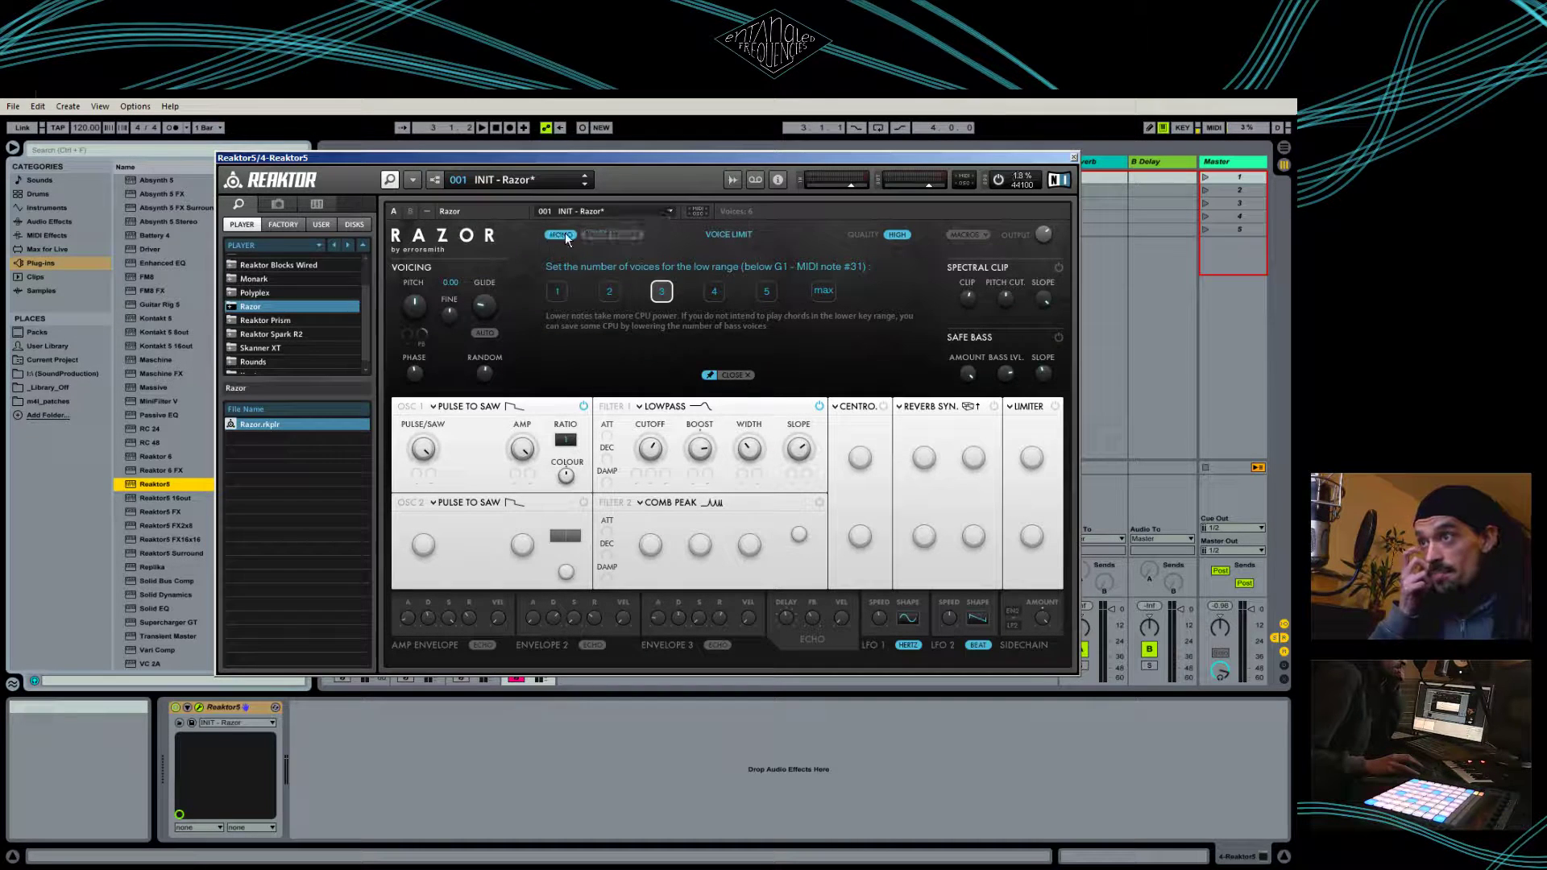
Toggle Single Trigger on and off in Mono mode and close the voice limit options
{"action": "left_click", "coordinate": [612, 235]}
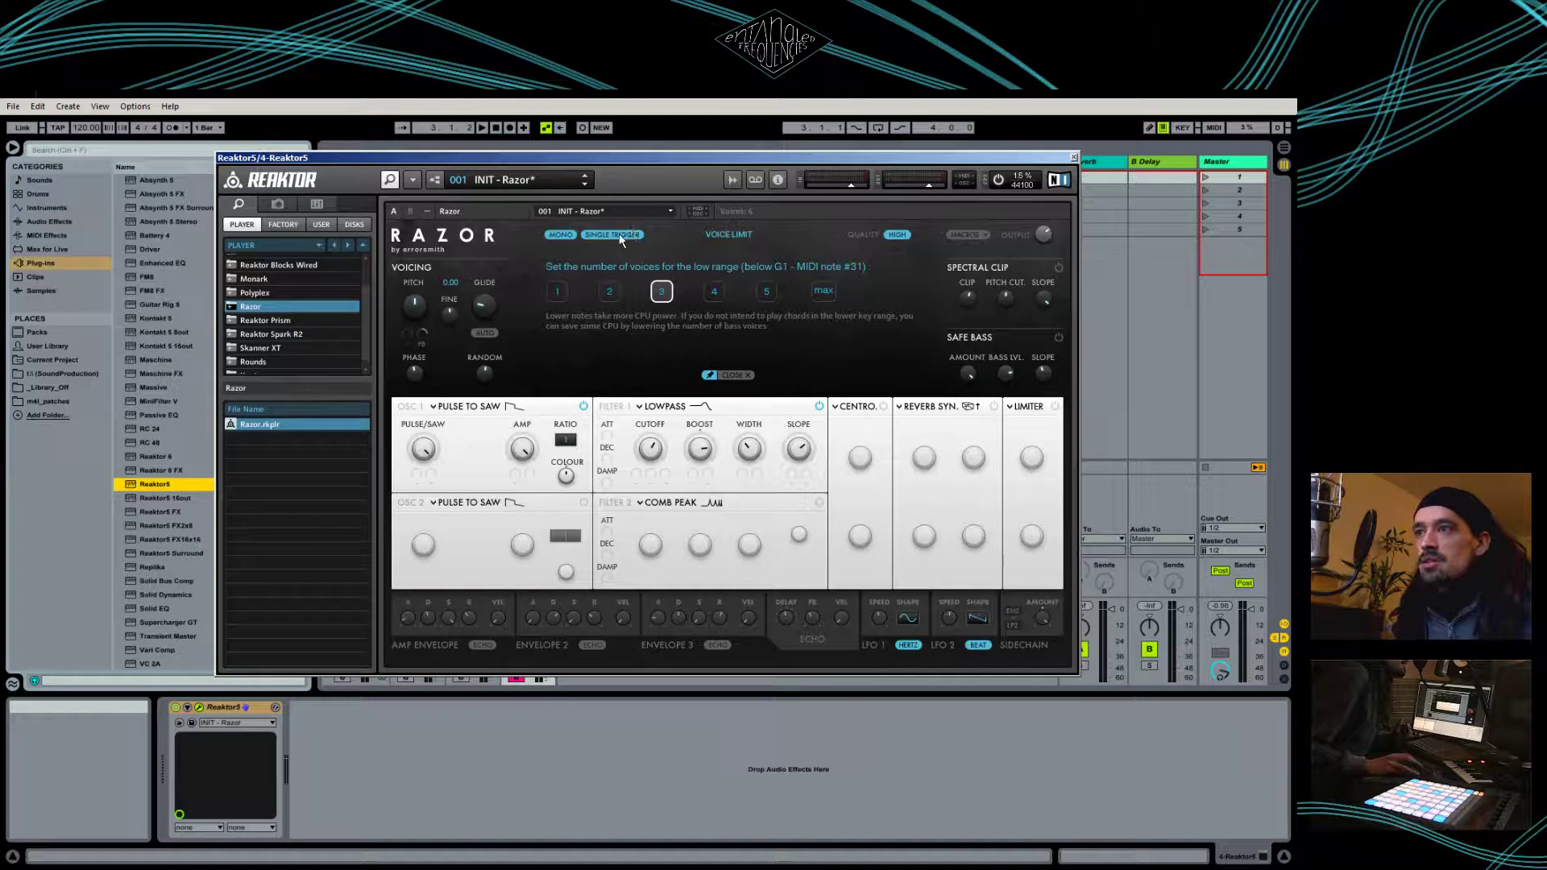
{"action": "left_click", "coordinate": [619, 236]}
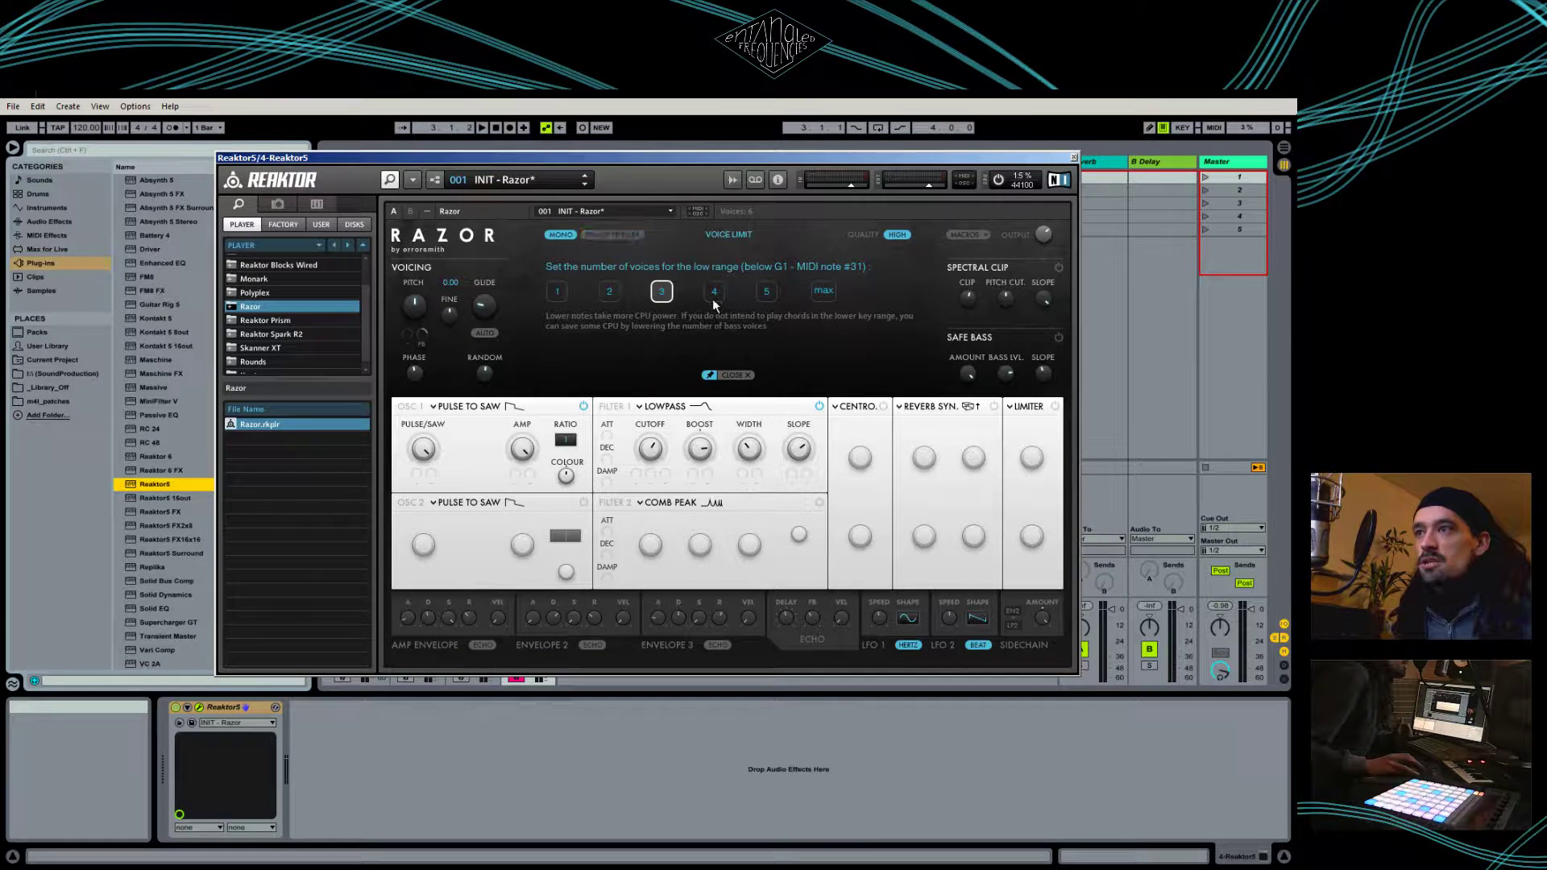
{"action": "left_click", "coordinate": [893, 235]}
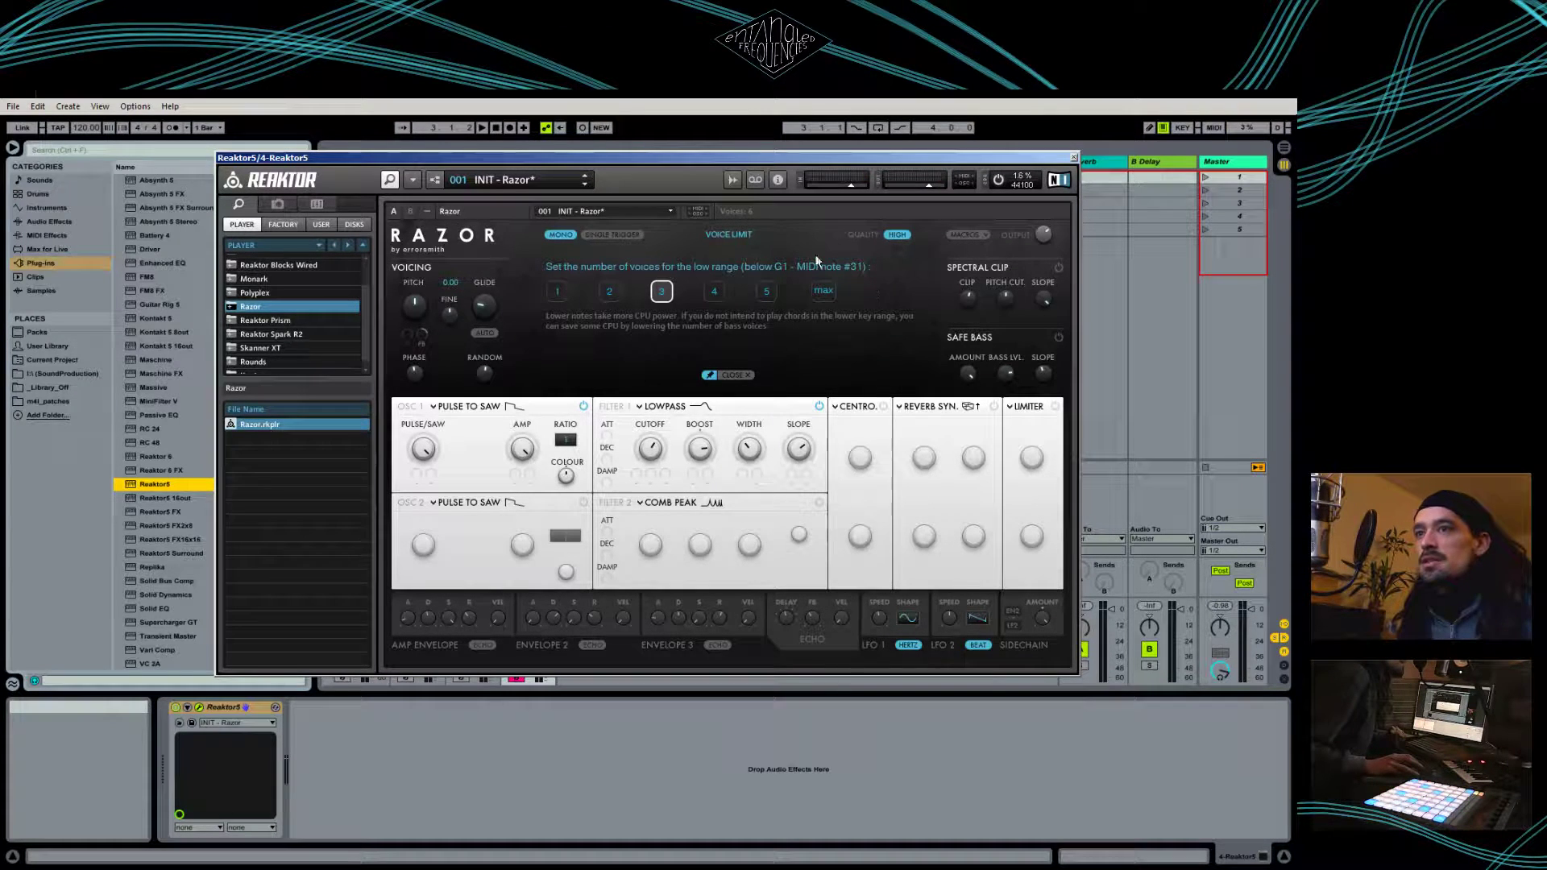
{"action": "left_click", "coordinate": [736, 376]}
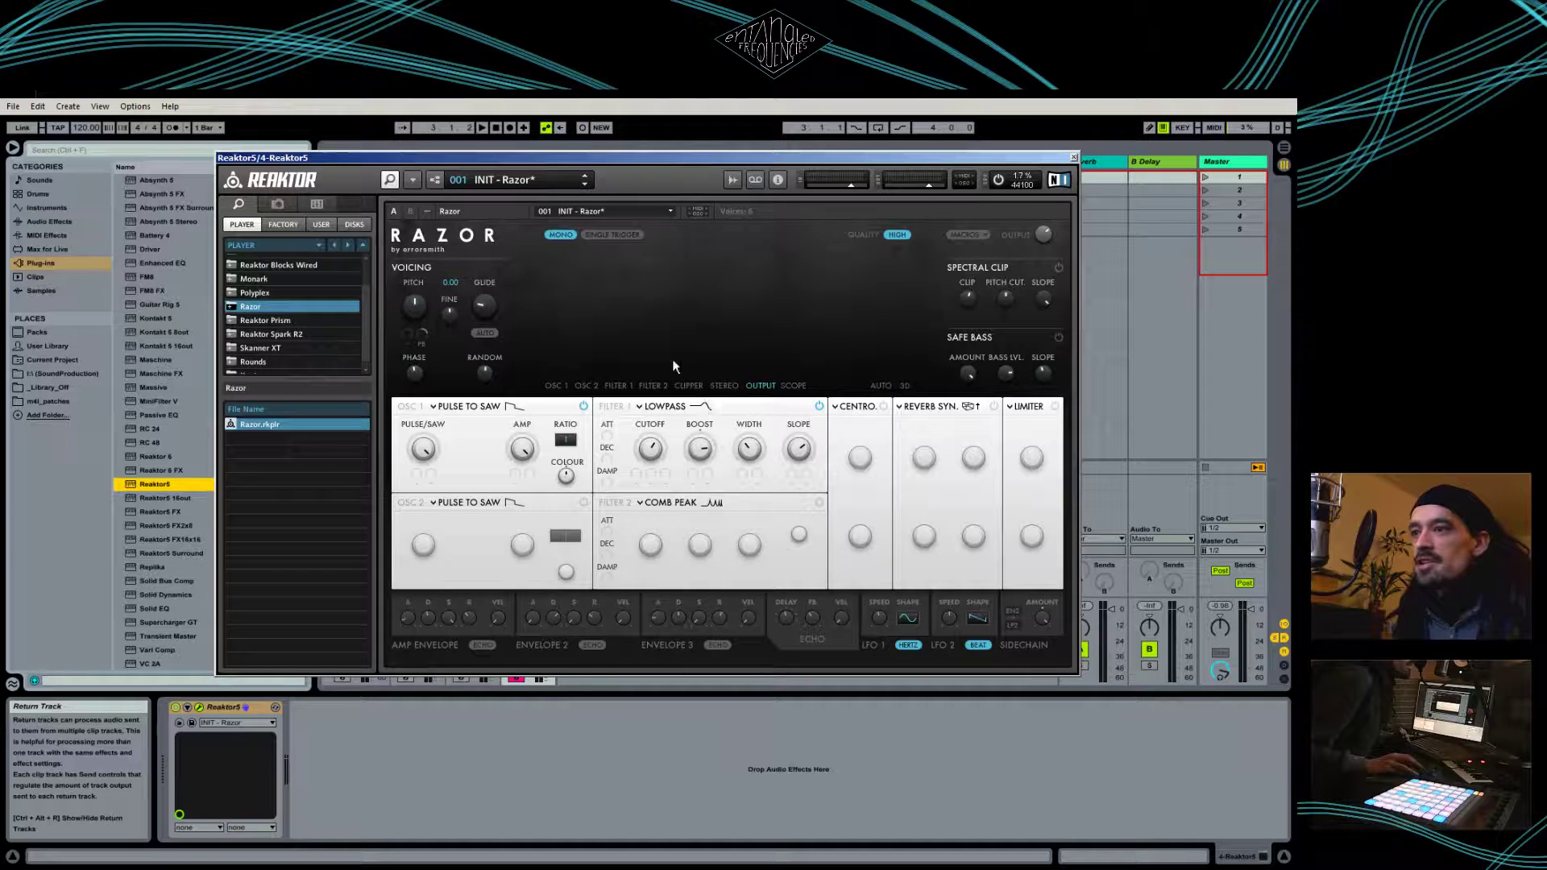
Look through the spectrum display stages from OSC 1 to Stereo, switching the synced reverb on and back off
{"action": "left_click", "coordinate": [554, 405]}
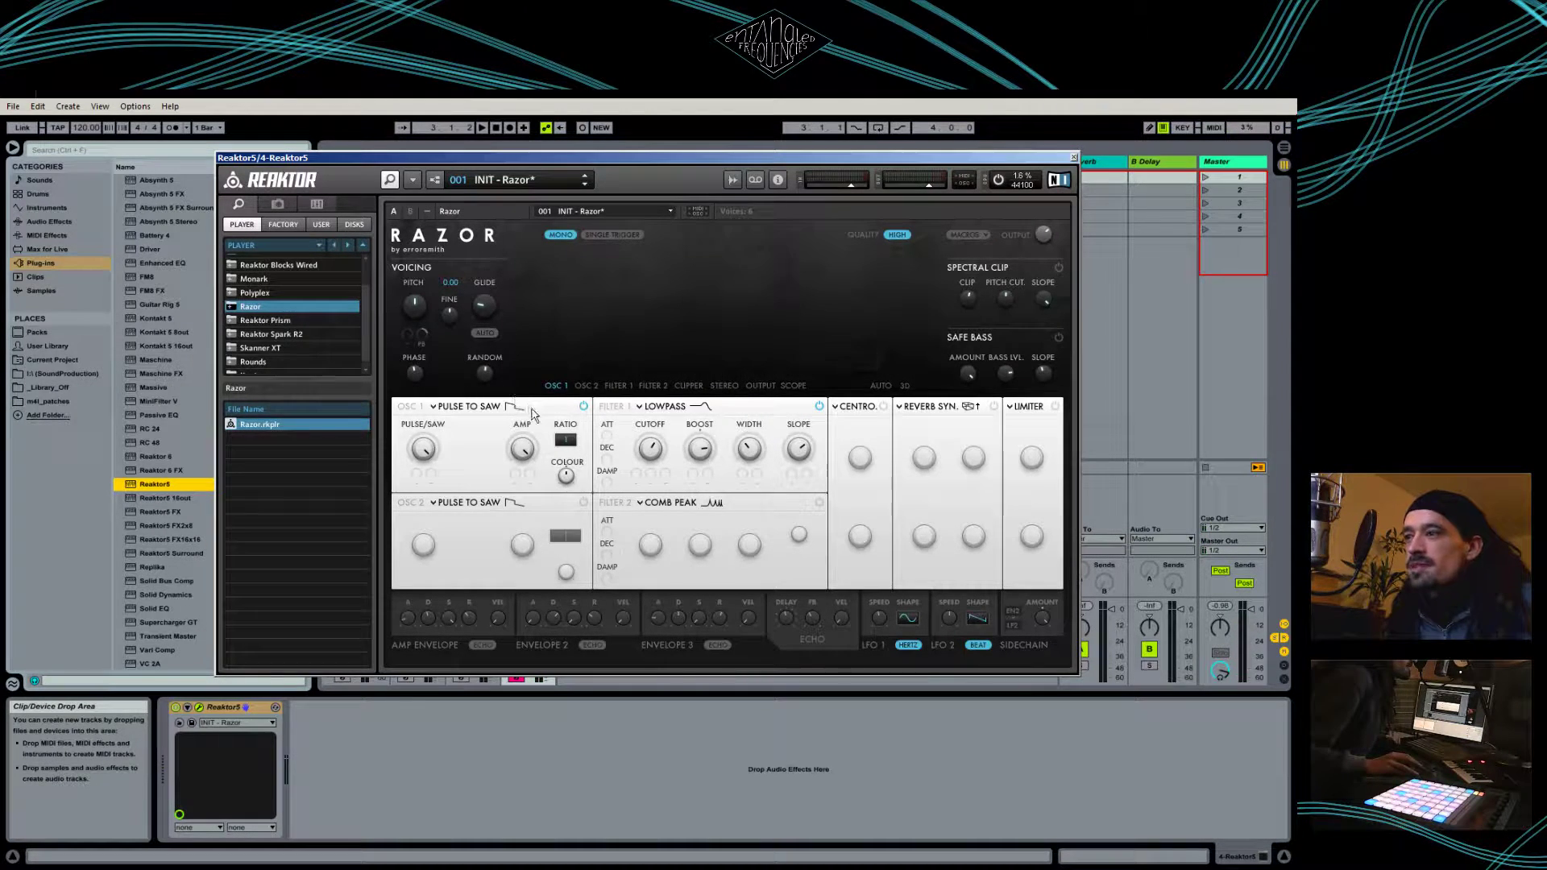
{"action": "left_click", "coordinate": [619, 386]}
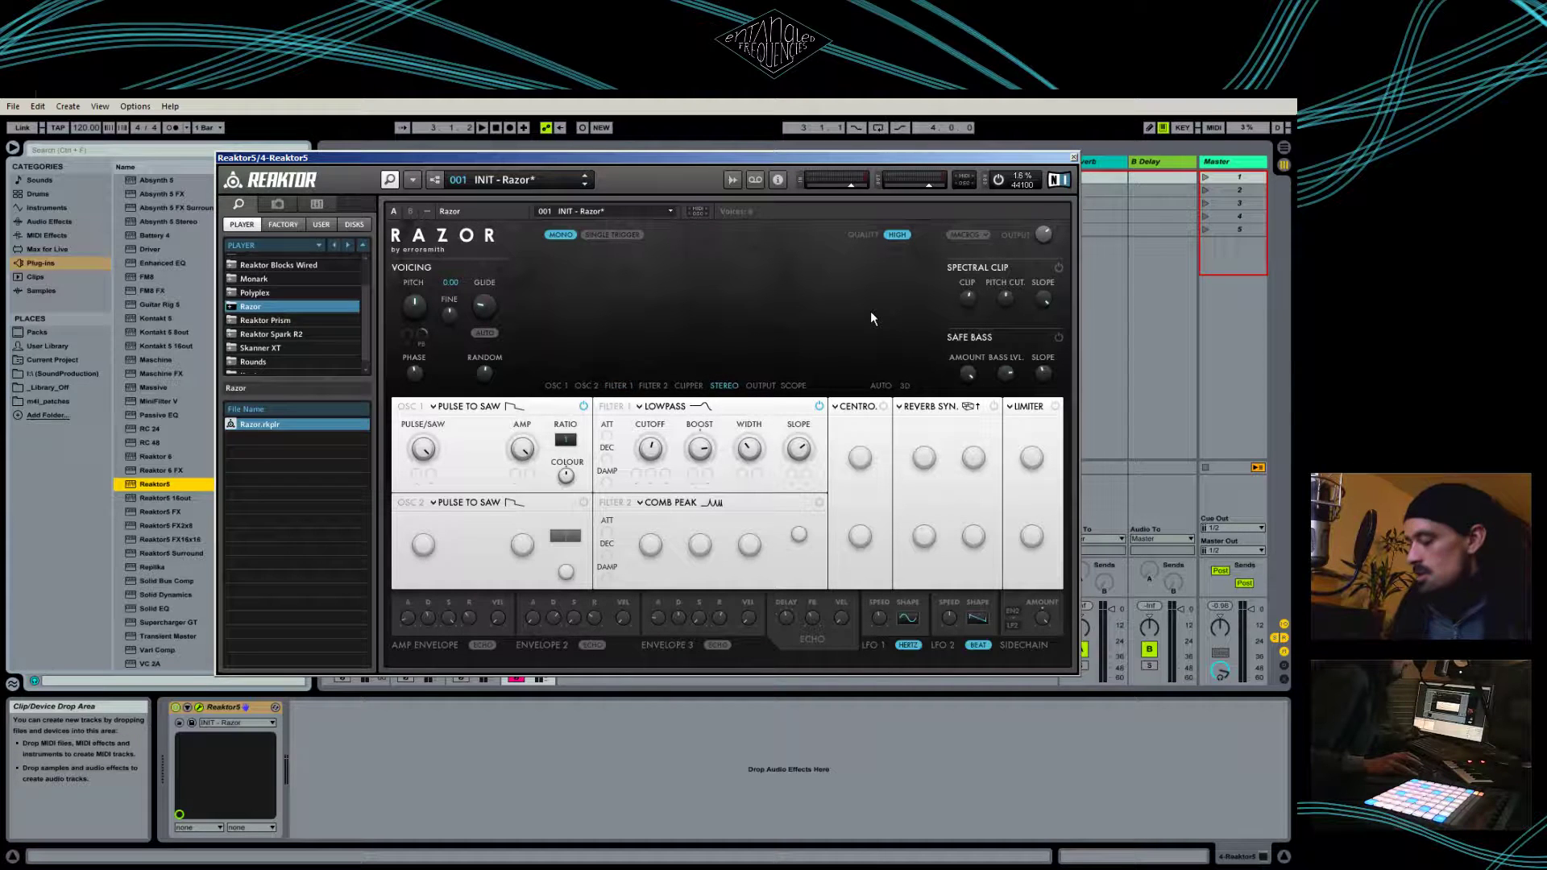
{"action": "left_click", "coordinate": [996, 407]}
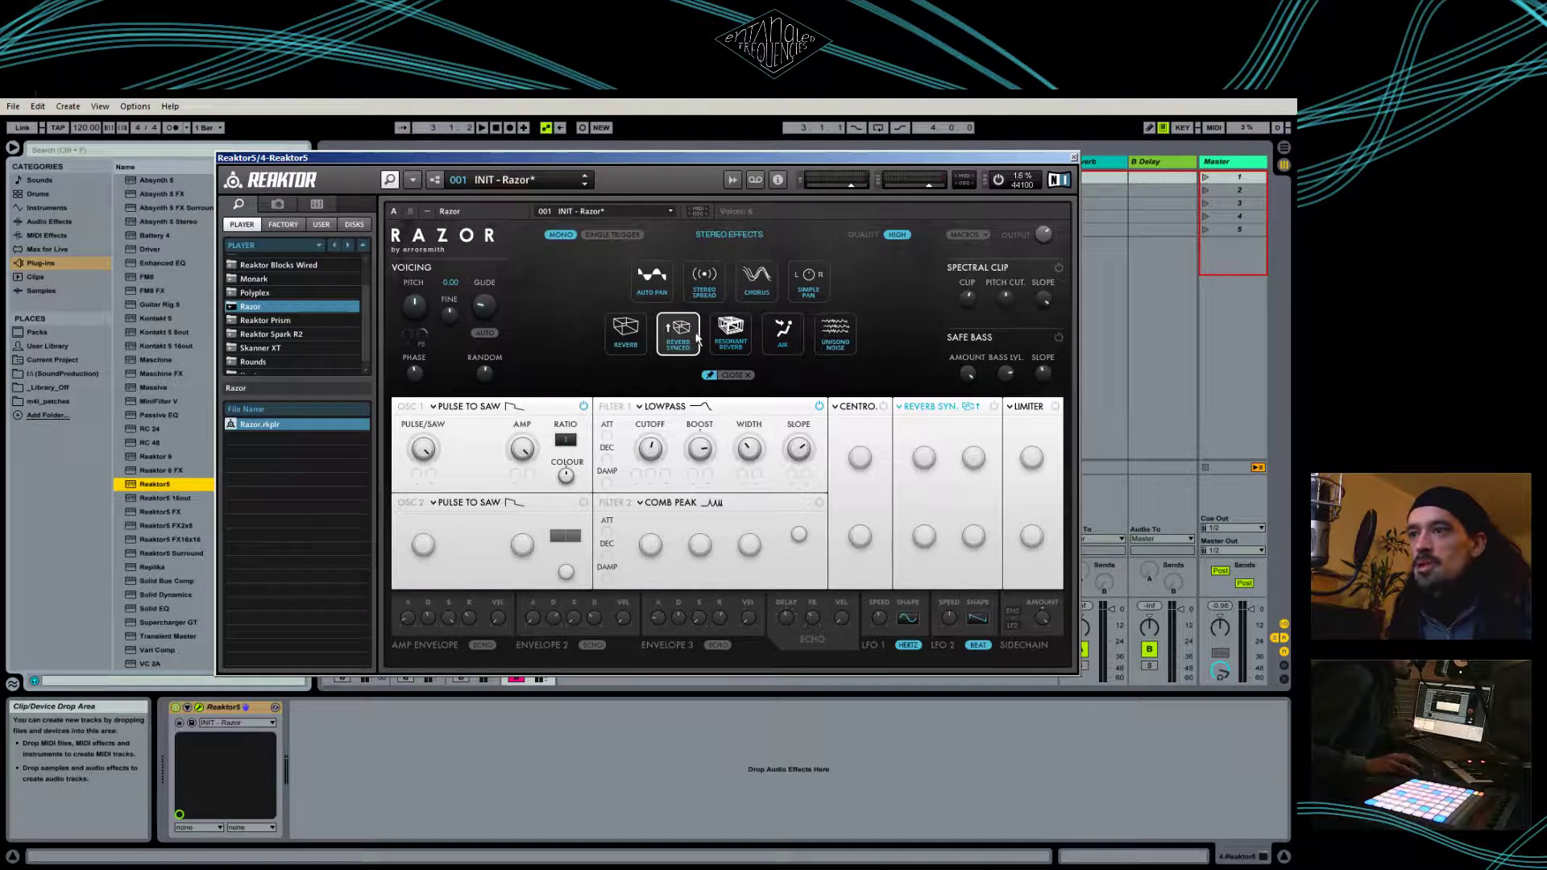
{"action": "left_click", "coordinate": [994, 407]}
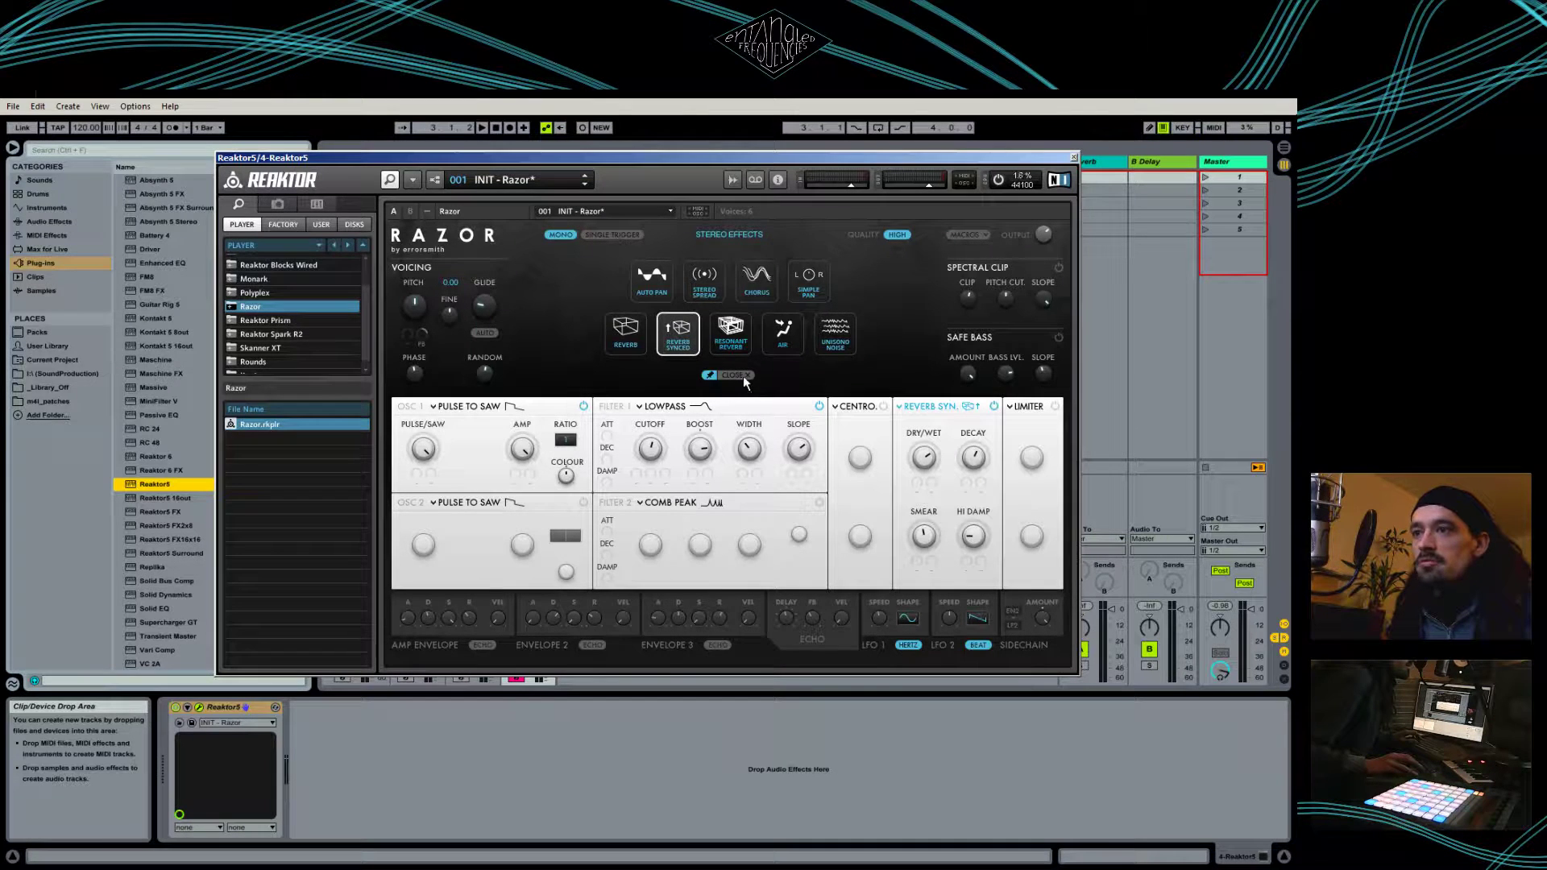
{"action": "left_click", "coordinate": [743, 376]}
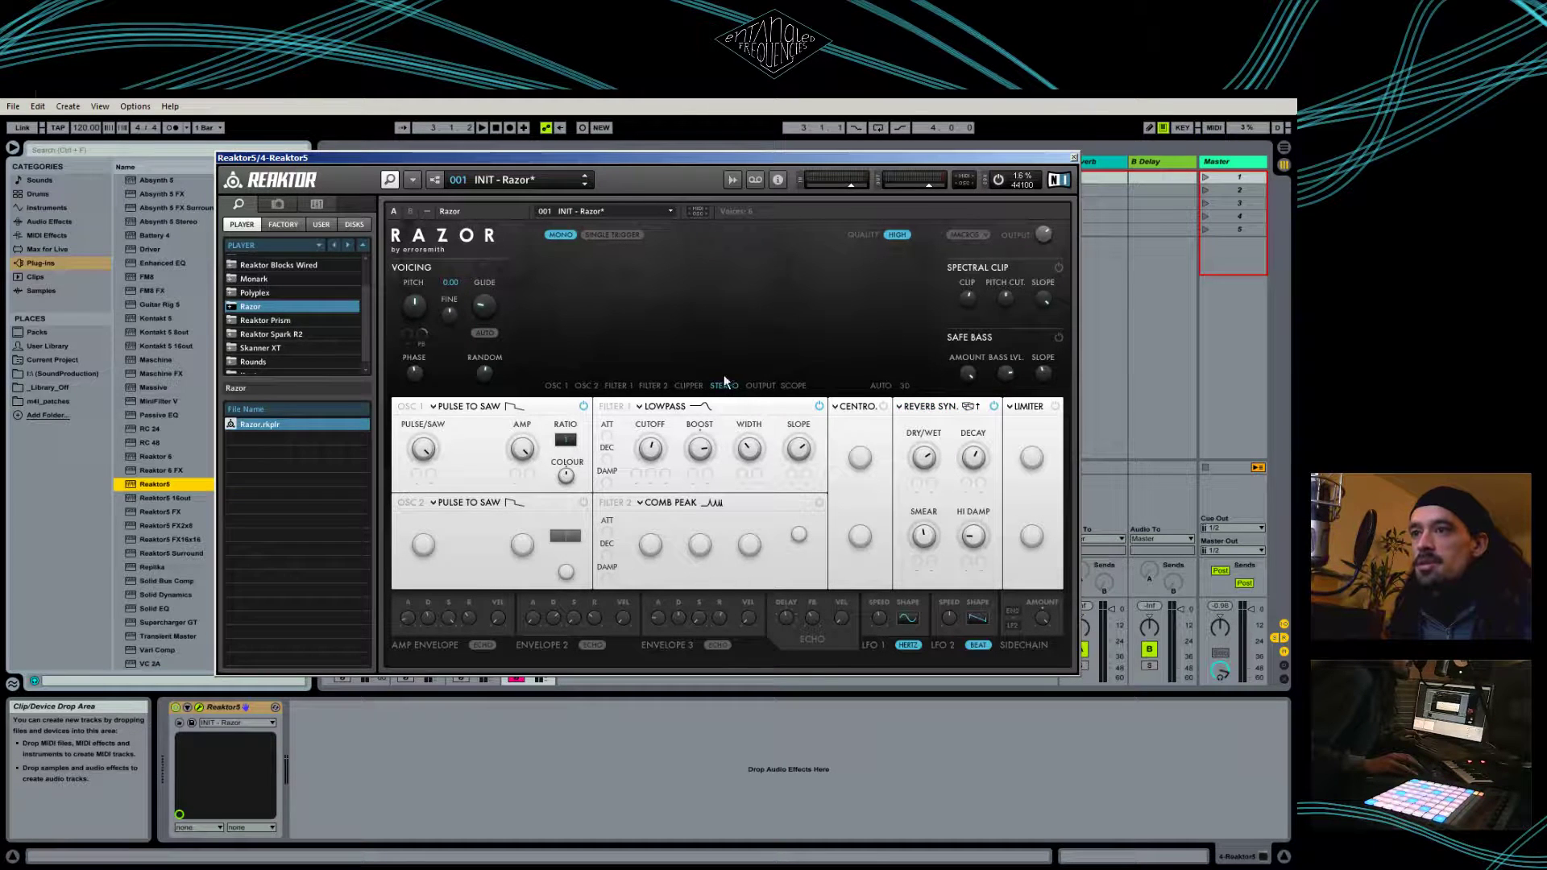
{"action": "left_click", "coordinate": [994, 407]}
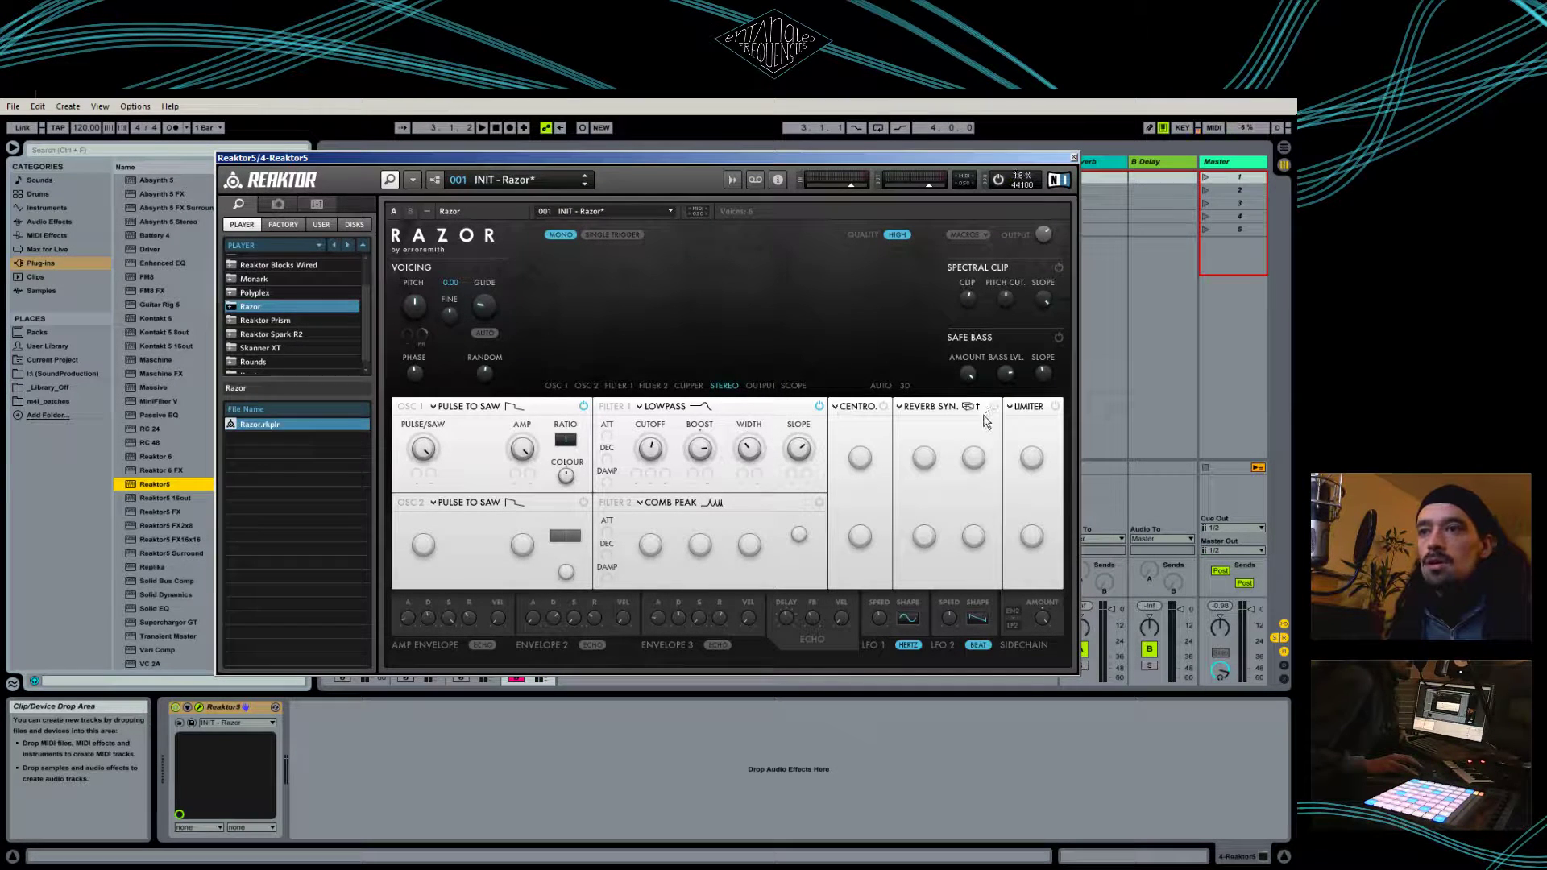
Examine the Output, Scope and OSC 1 displays while varying oscillator 1's Pulse/Saw amount
{"action": "left_click", "coordinate": [760, 389]}
{"action": "left_click", "coordinate": [790, 387]}
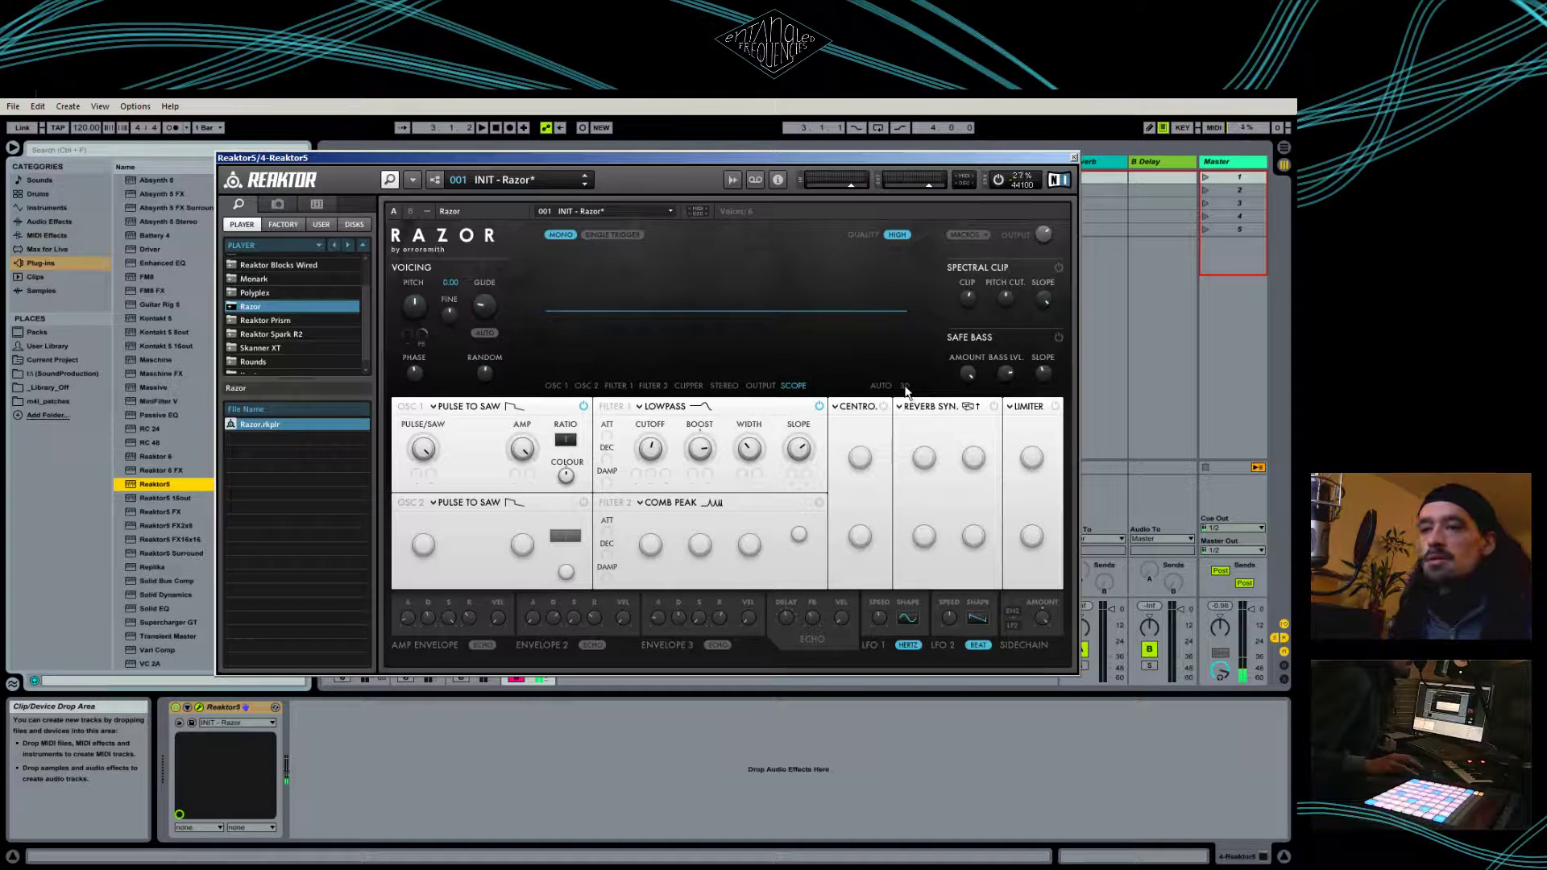
{"action": "left_click", "coordinate": [551, 384]}
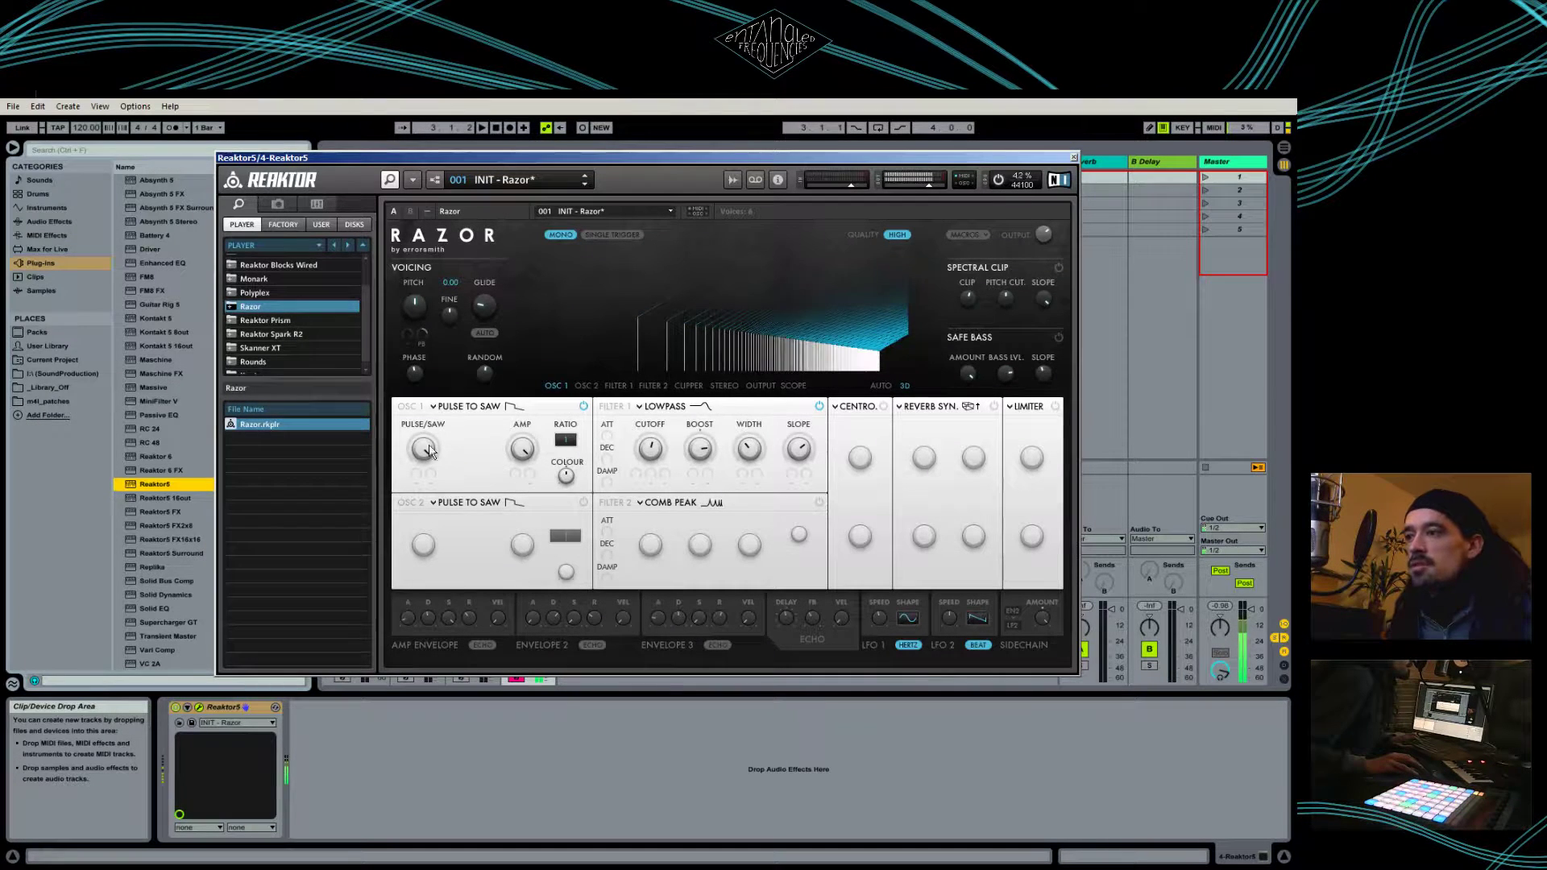
{"action": "left_click_drag", "start_coordinate": [430, 452], "coordinate": [431, 434]}
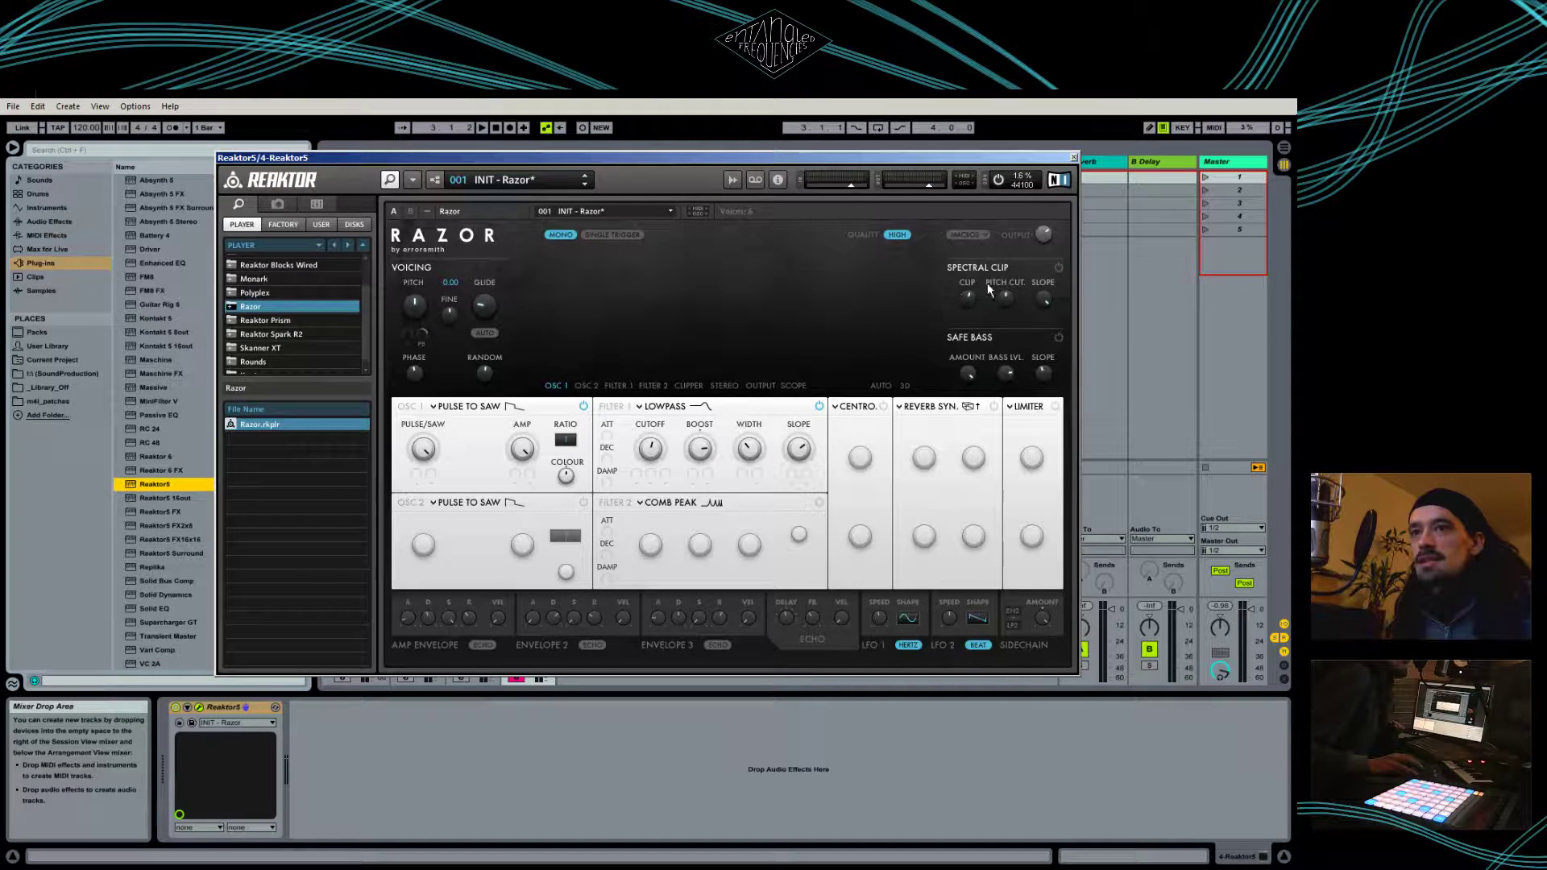
Turn on Safe Bass in Razor
{"action": "left_click", "coordinate": [1059, 337]}
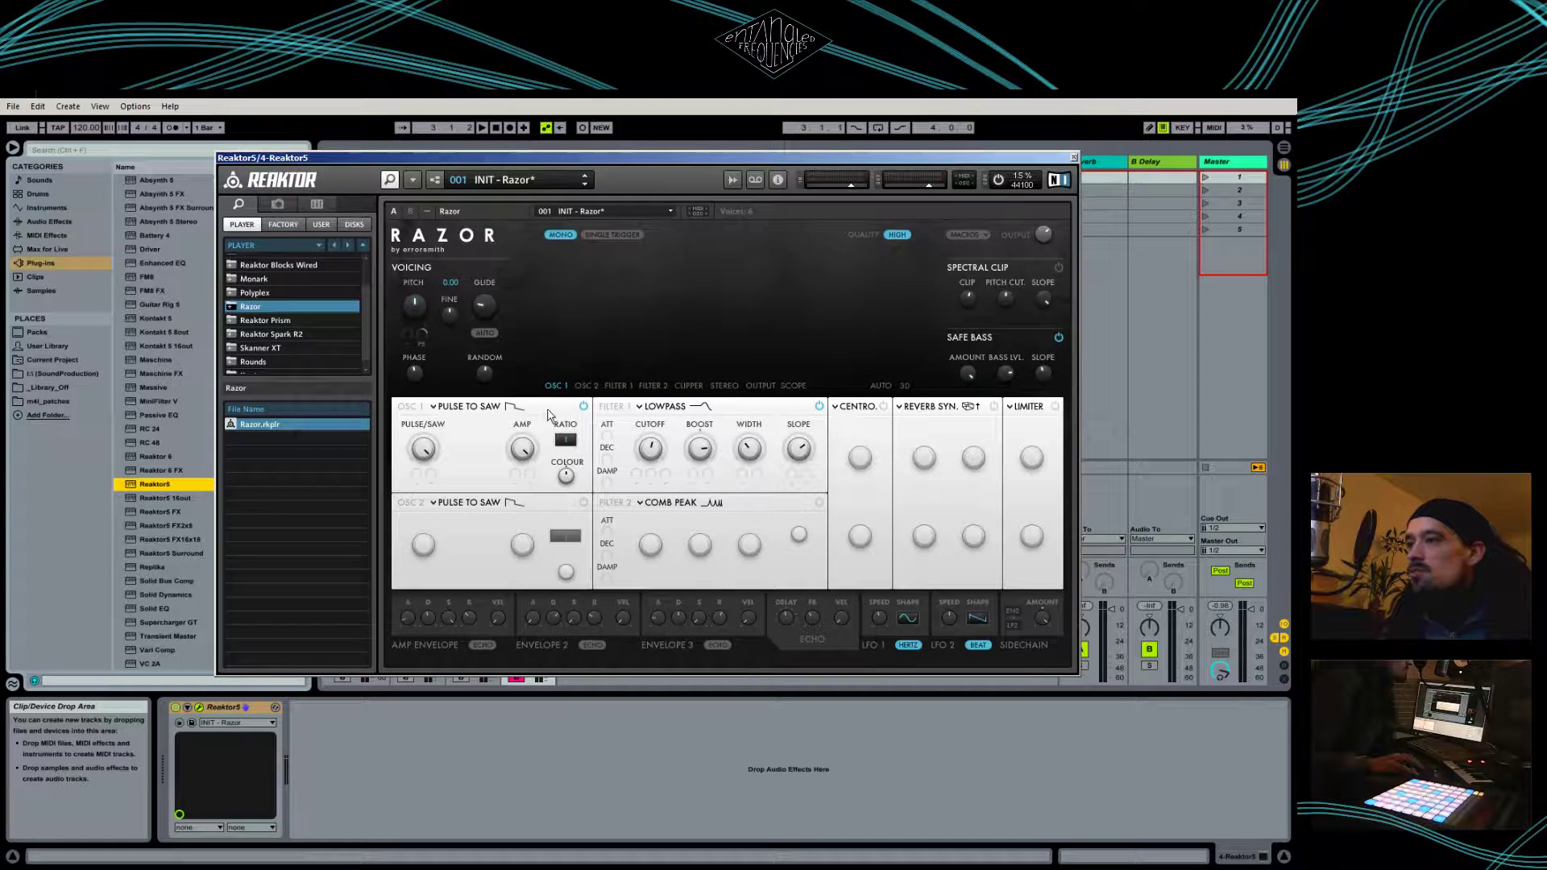
Audition Sync Classic, Hoover, Sync Dissonance, Formant, Synced Noise and Pitched Noise on oscillator 1, returning to Pulse to Saw
{"action": "left_click", "coordinate": [468, 502]}
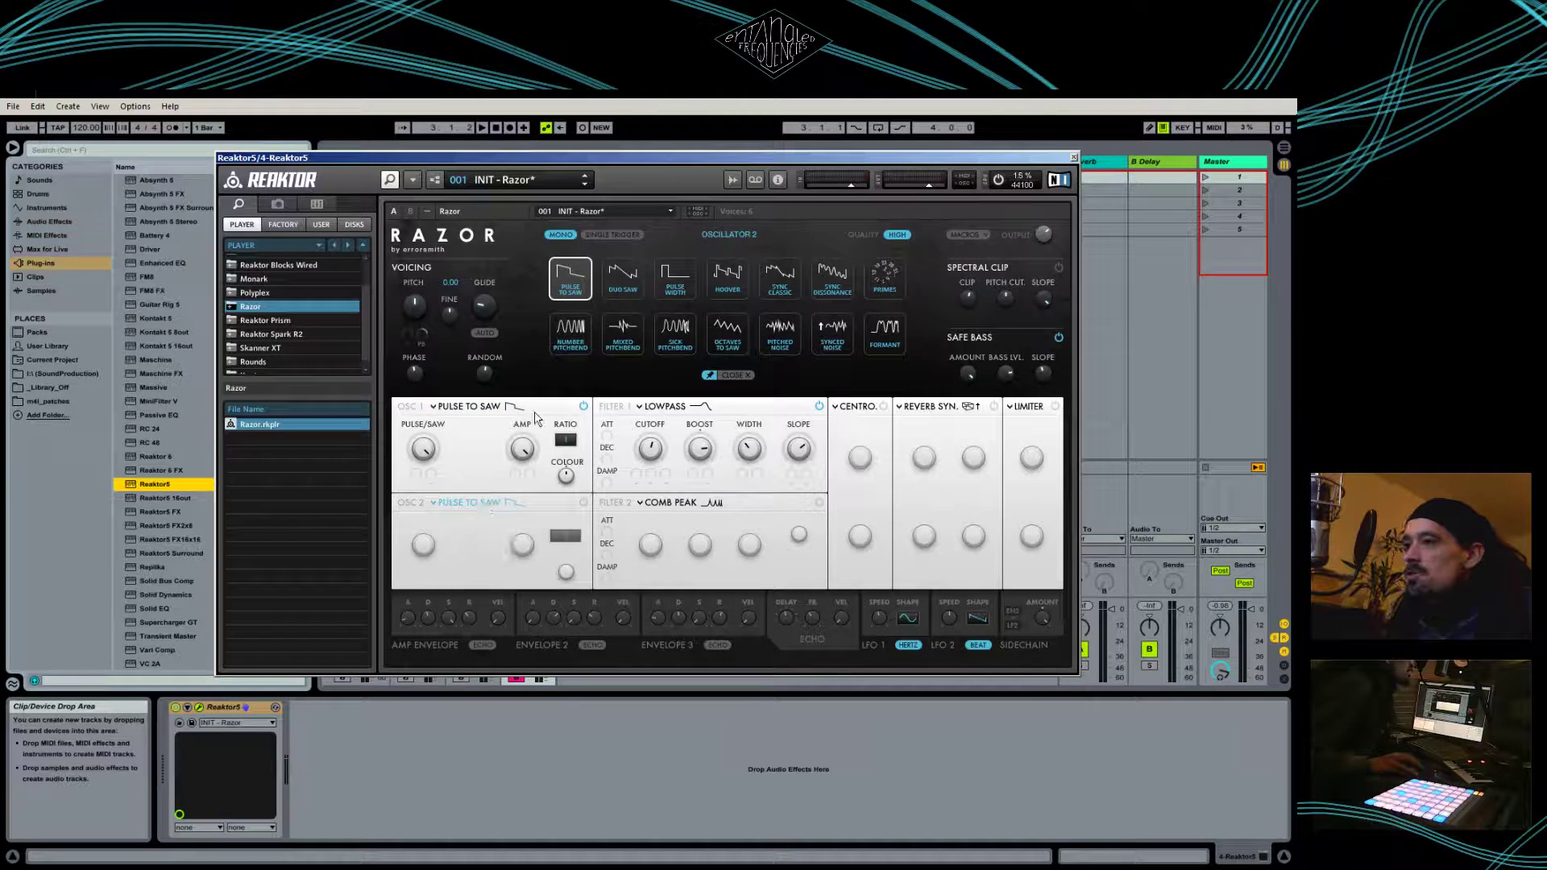
{"action": "left_click", "coordinate": [475, 407]}
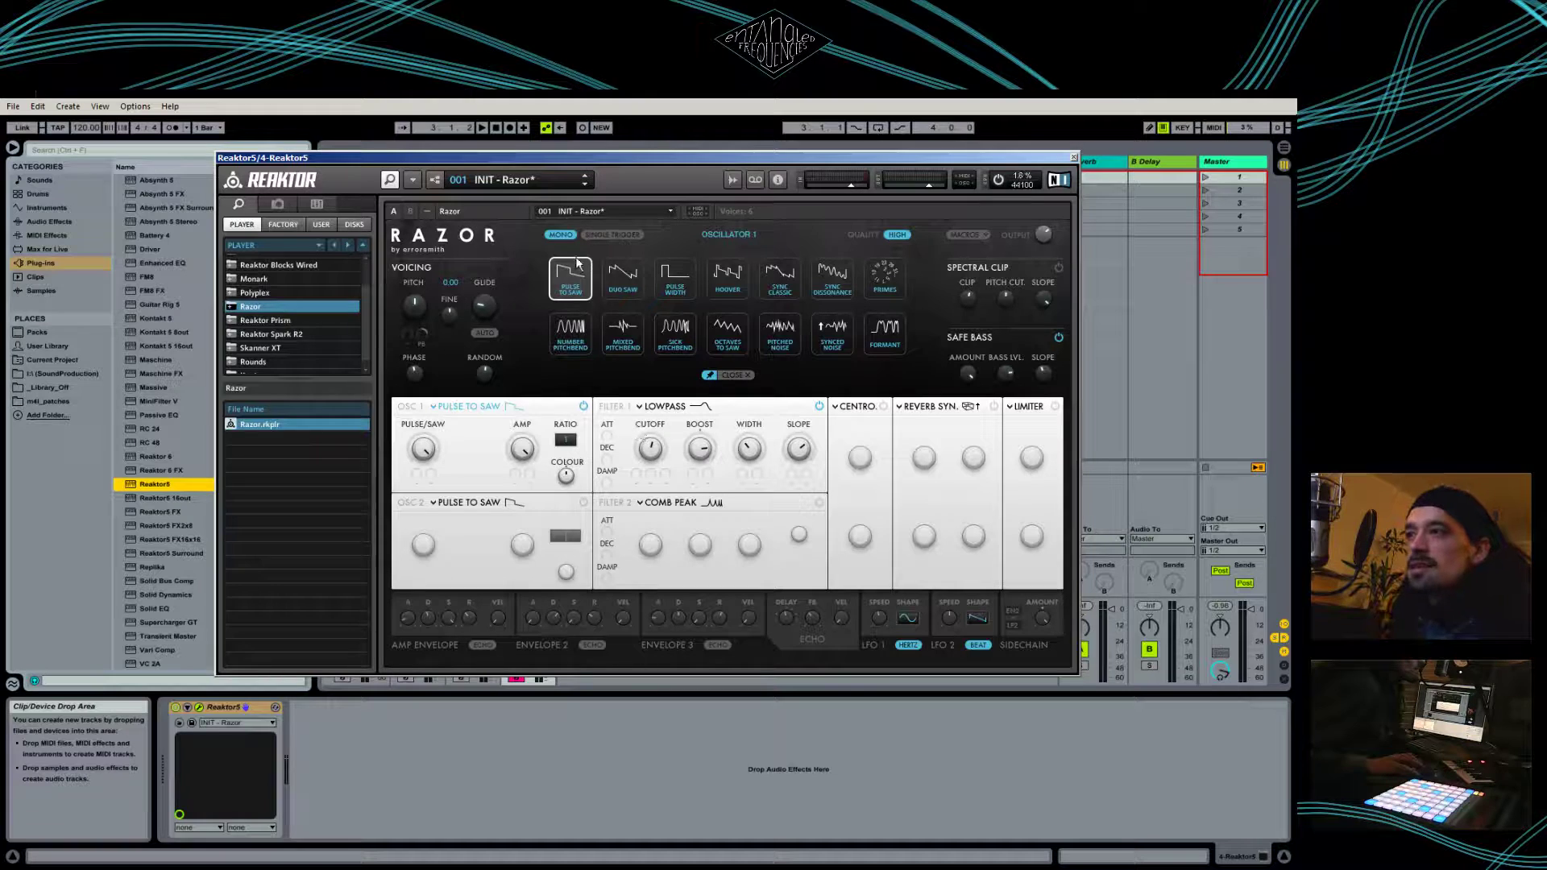
{"action": "left_click", "coordinate": [794, 282]}
{"action": "left_click", "coordinate": [738, 287]}
{"action": "left_click", "coordinate": [844, 286]}
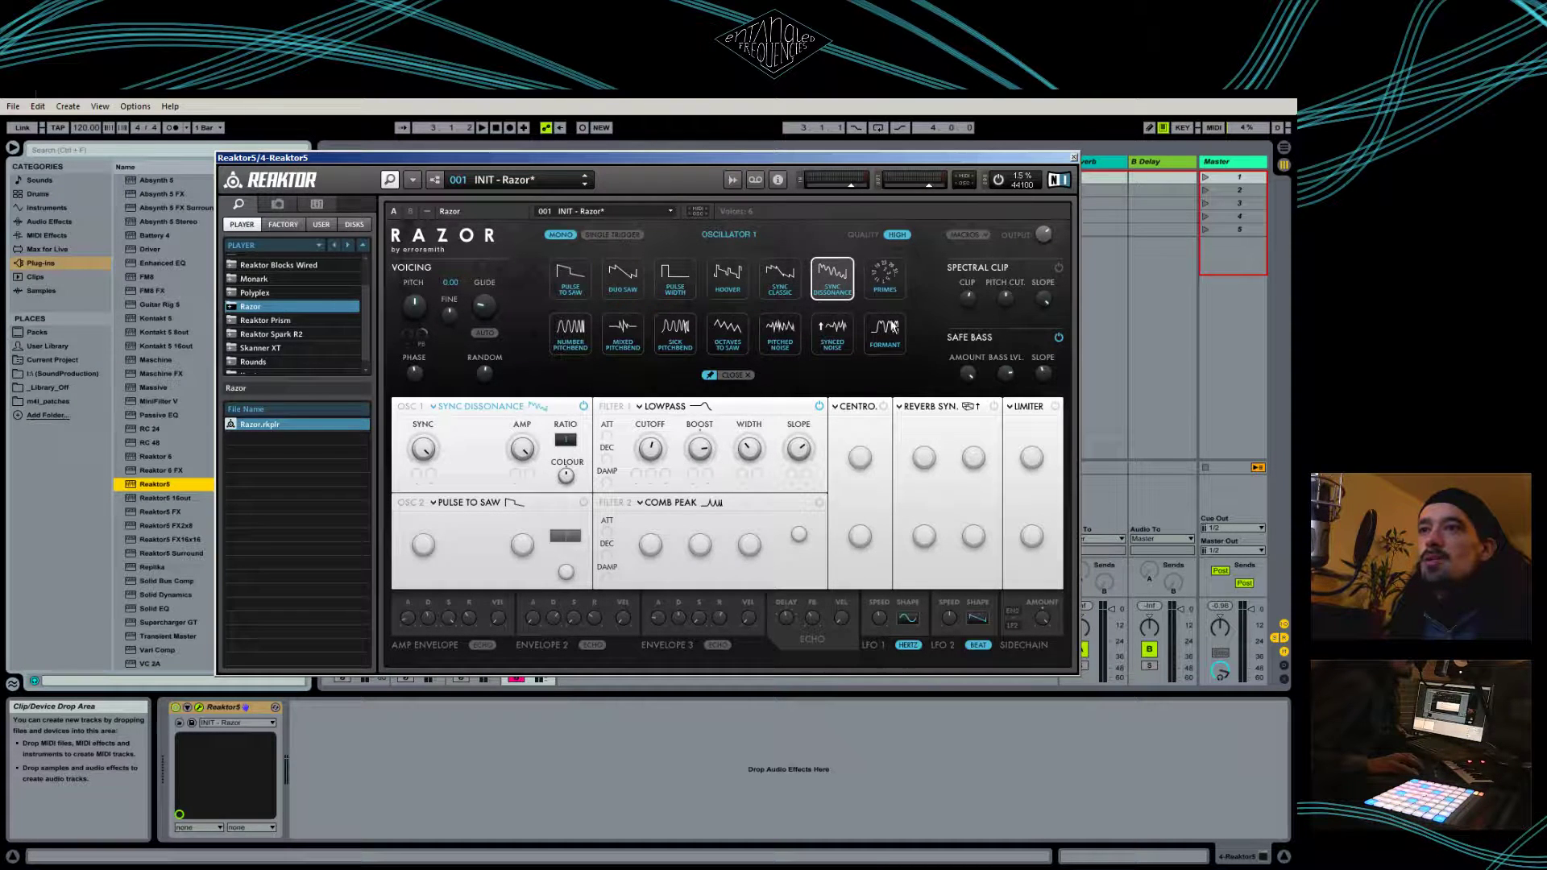
{"action": "left_click", "coordinate": [884, 346]}
{"action": "left_click", "coordinate": [842, 338]}
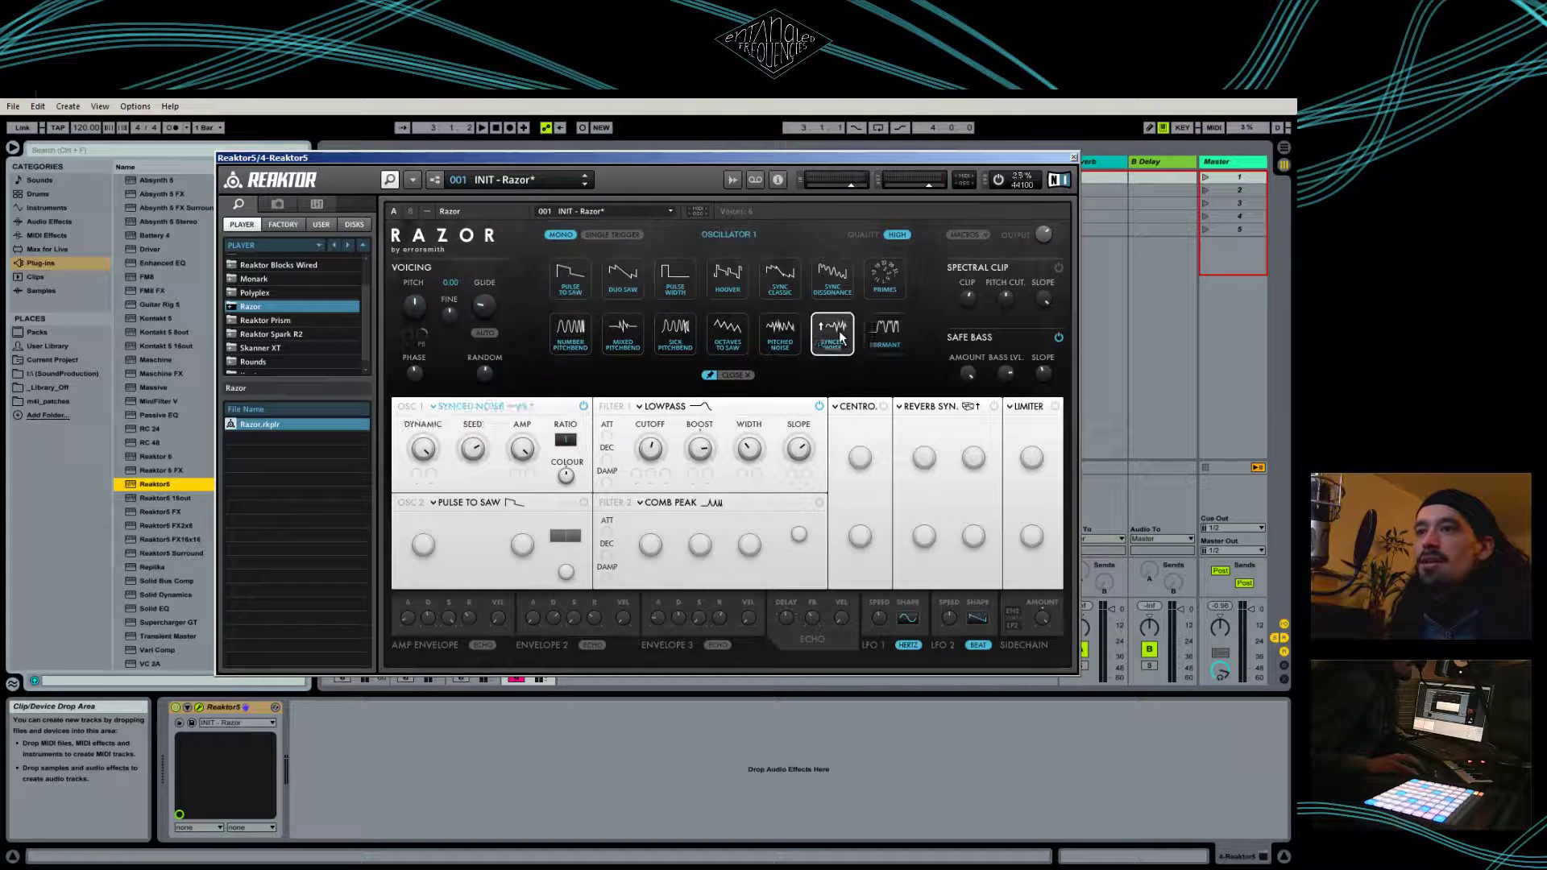
{"action": "left_click", "coordinate": [780, 335]}
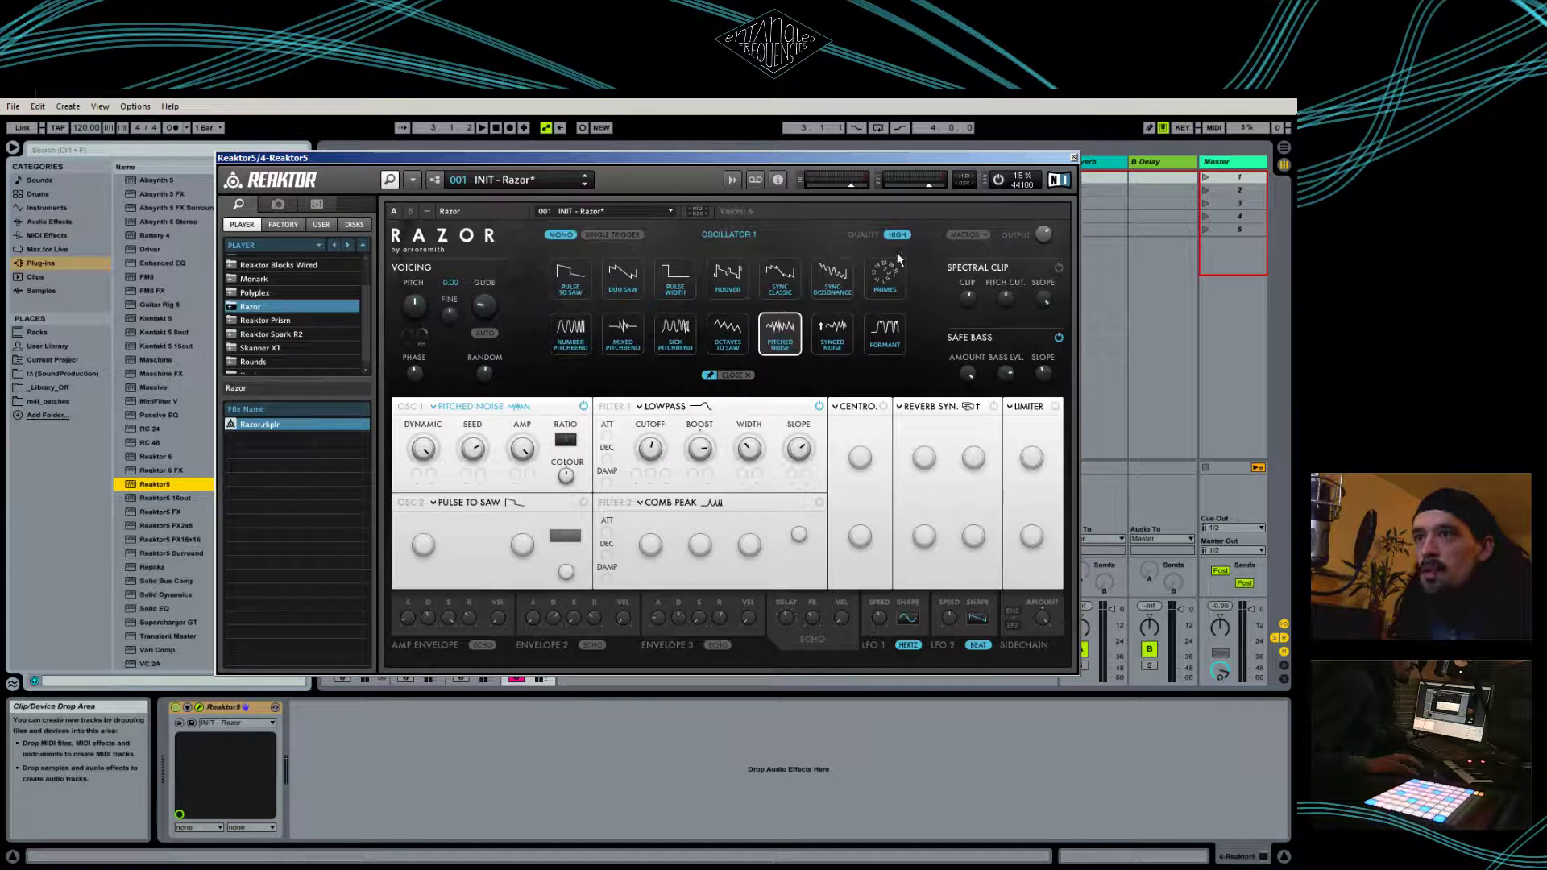
{"action": "left_click", "coordinate": [571, 276]}
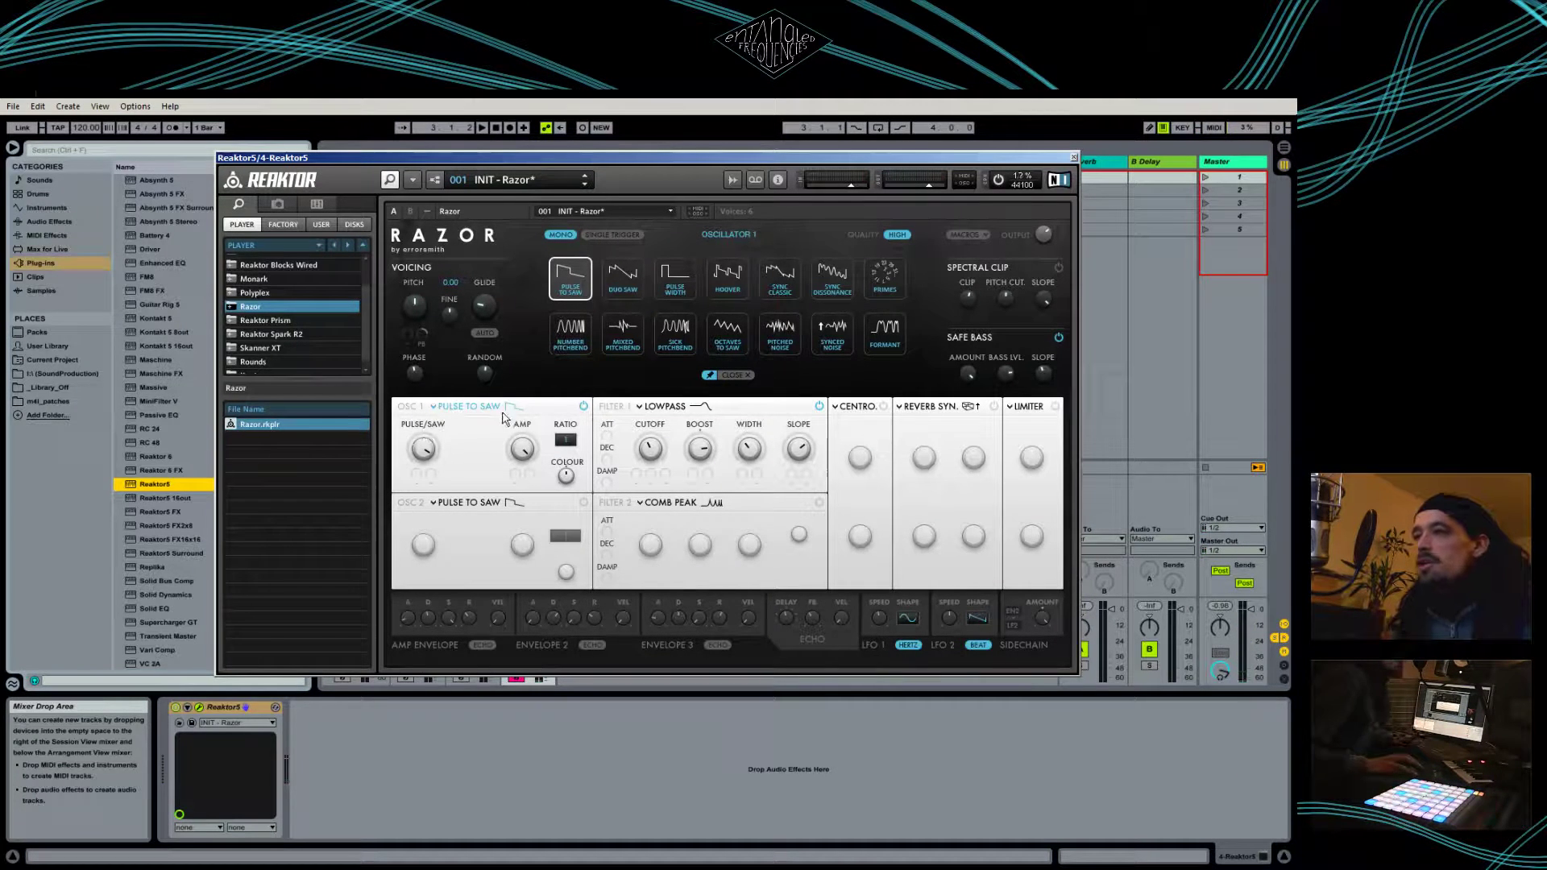
{"action": "left_click", "coordinate": [746, 375]}
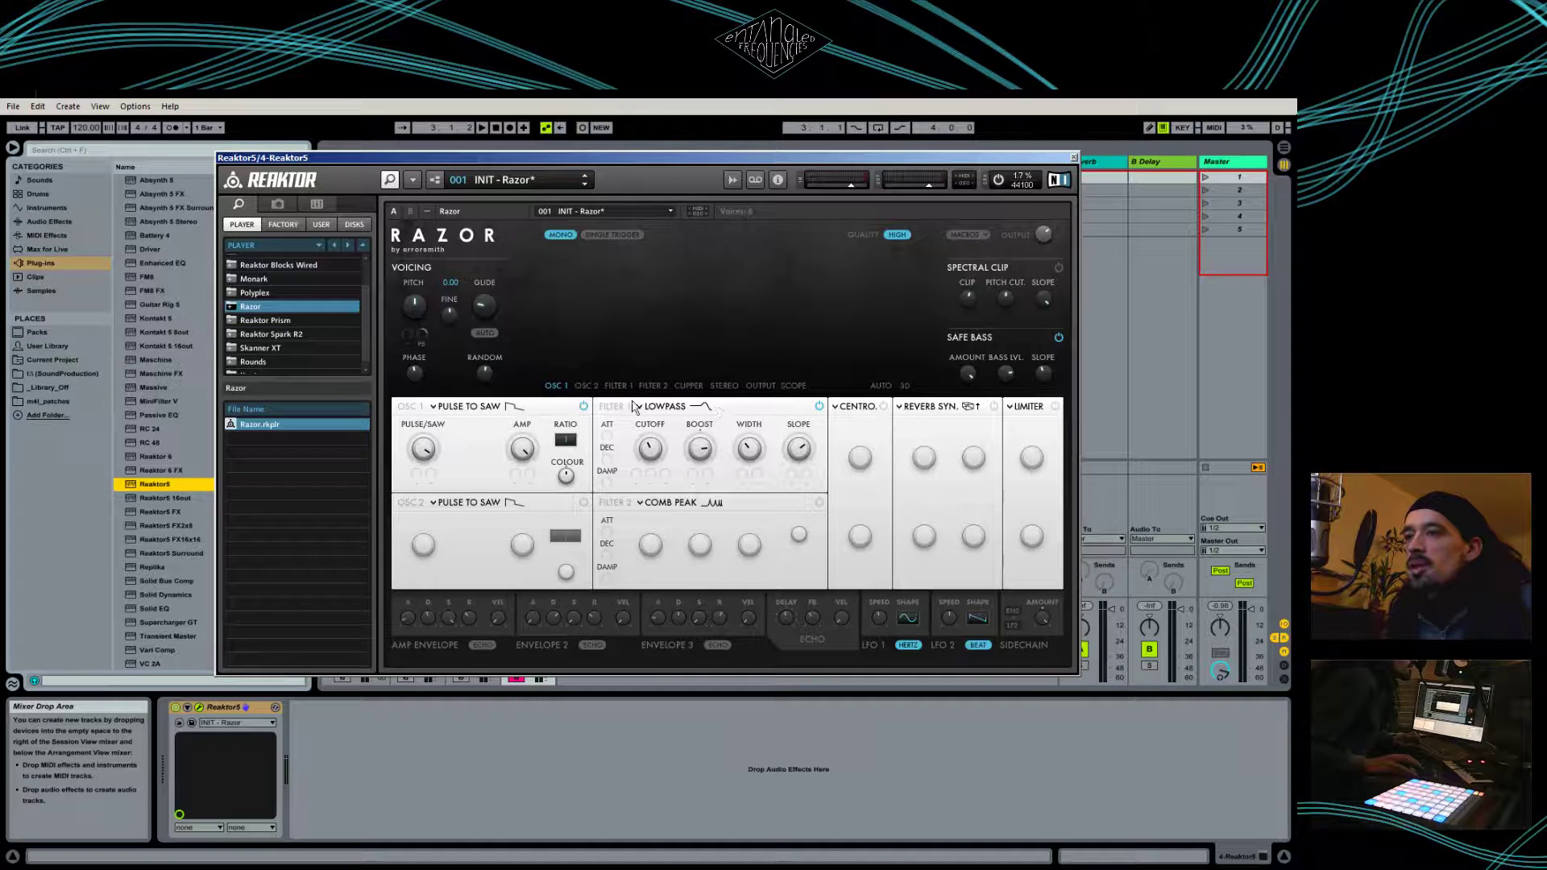
Switch the spectrum display to 3D and set oscillator 1's Pulse/Saw amount to 1
{"action": "left_click", "coordinate": [493, 408]}
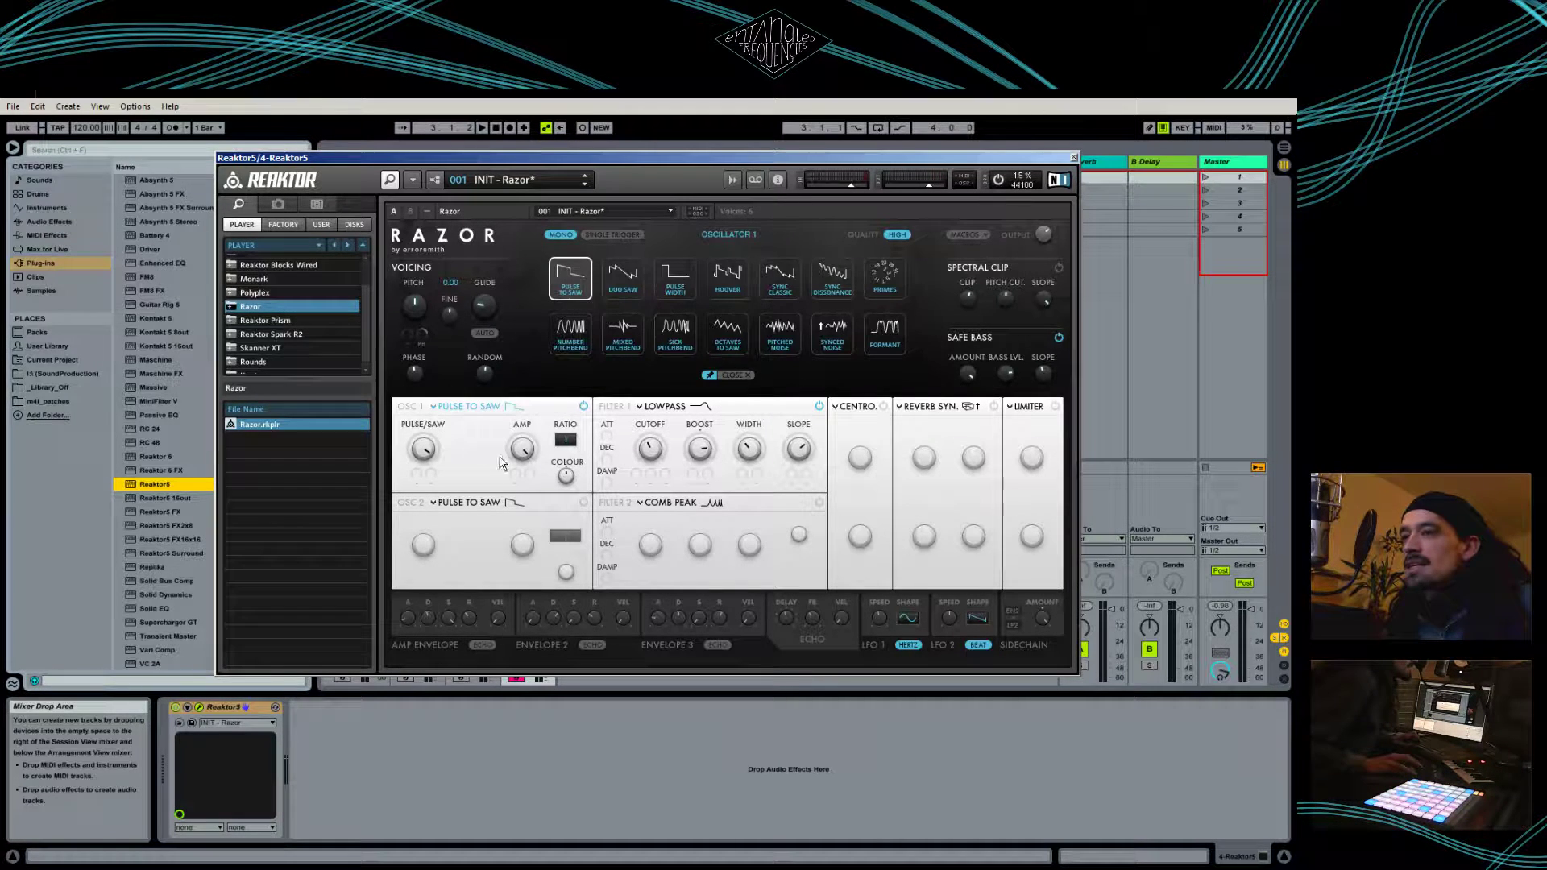
{"action": "left_click", "coordinate": [742, 376]}
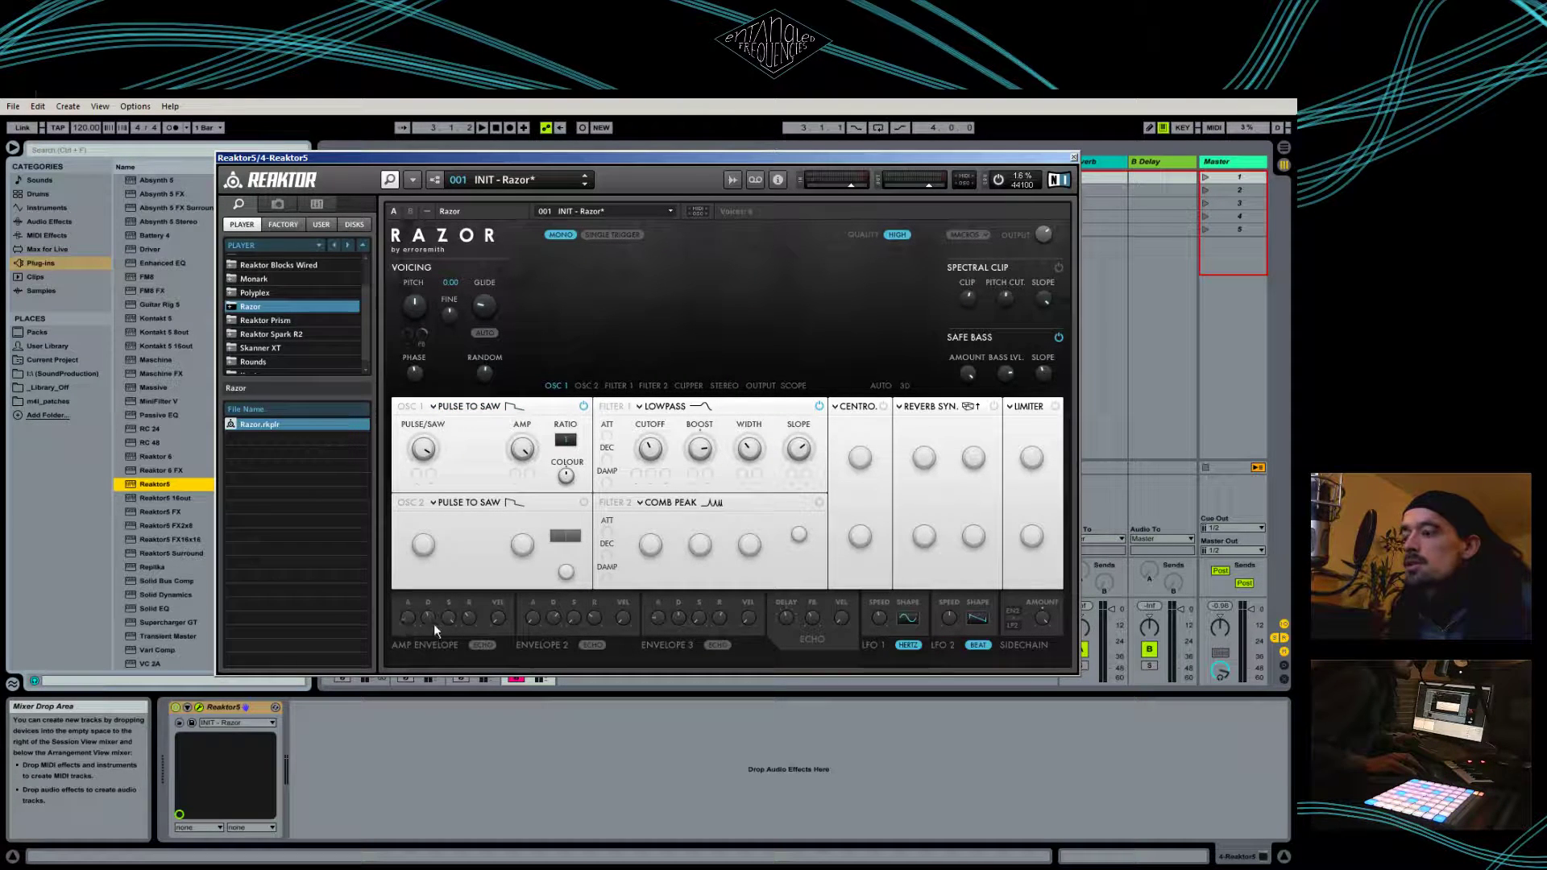
{"action": "left_click", "coordinate": [904, 386]}
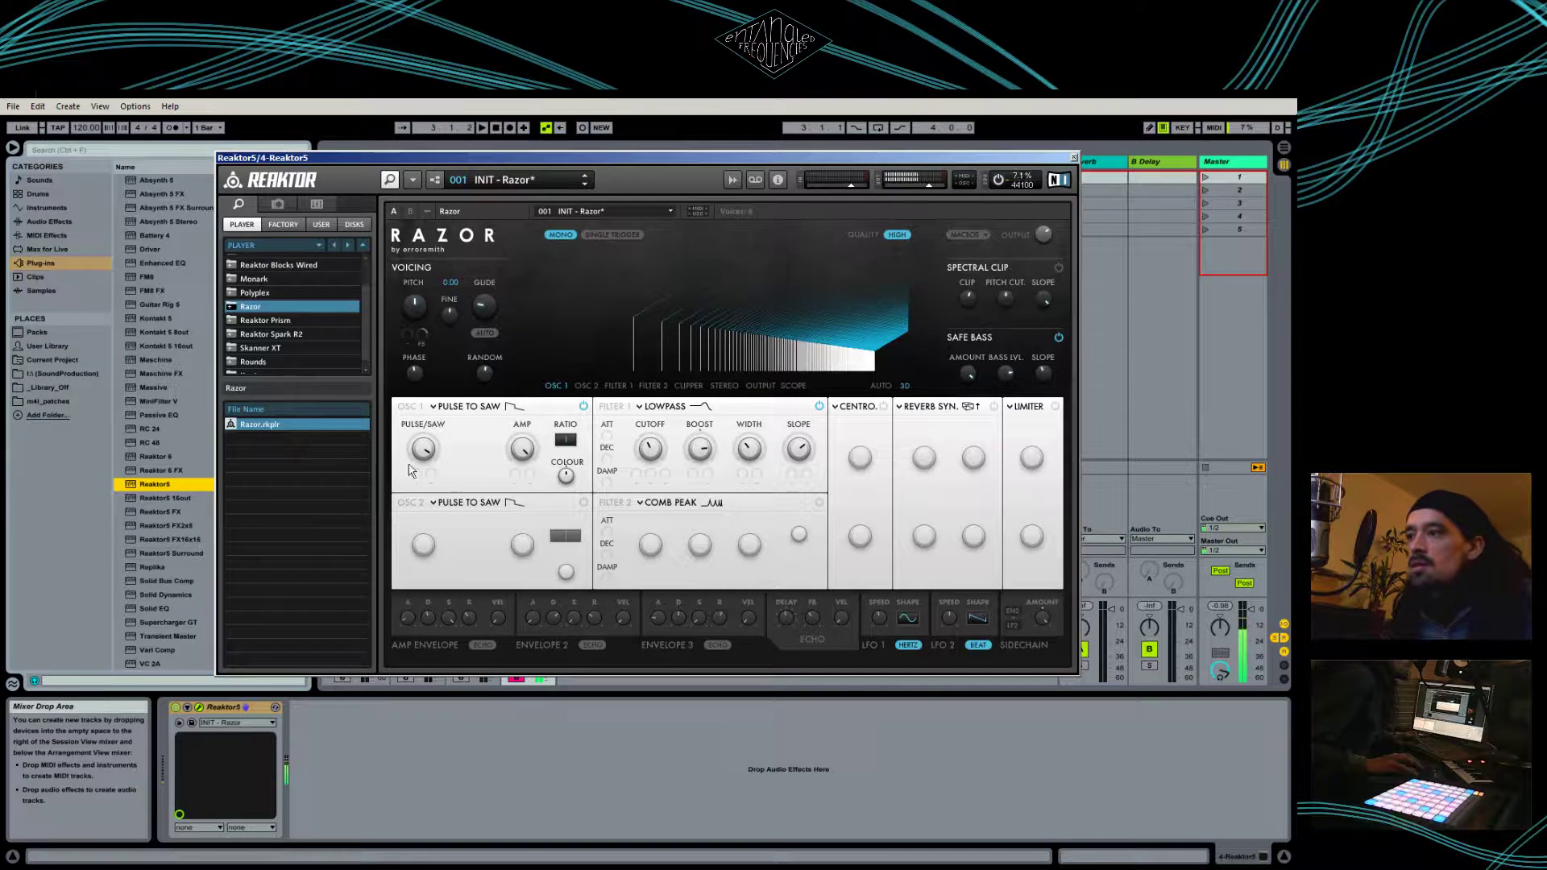
{"action": "left_click_drag", "start_coordinate": [423, 449], "coordinate": [449, 514]}
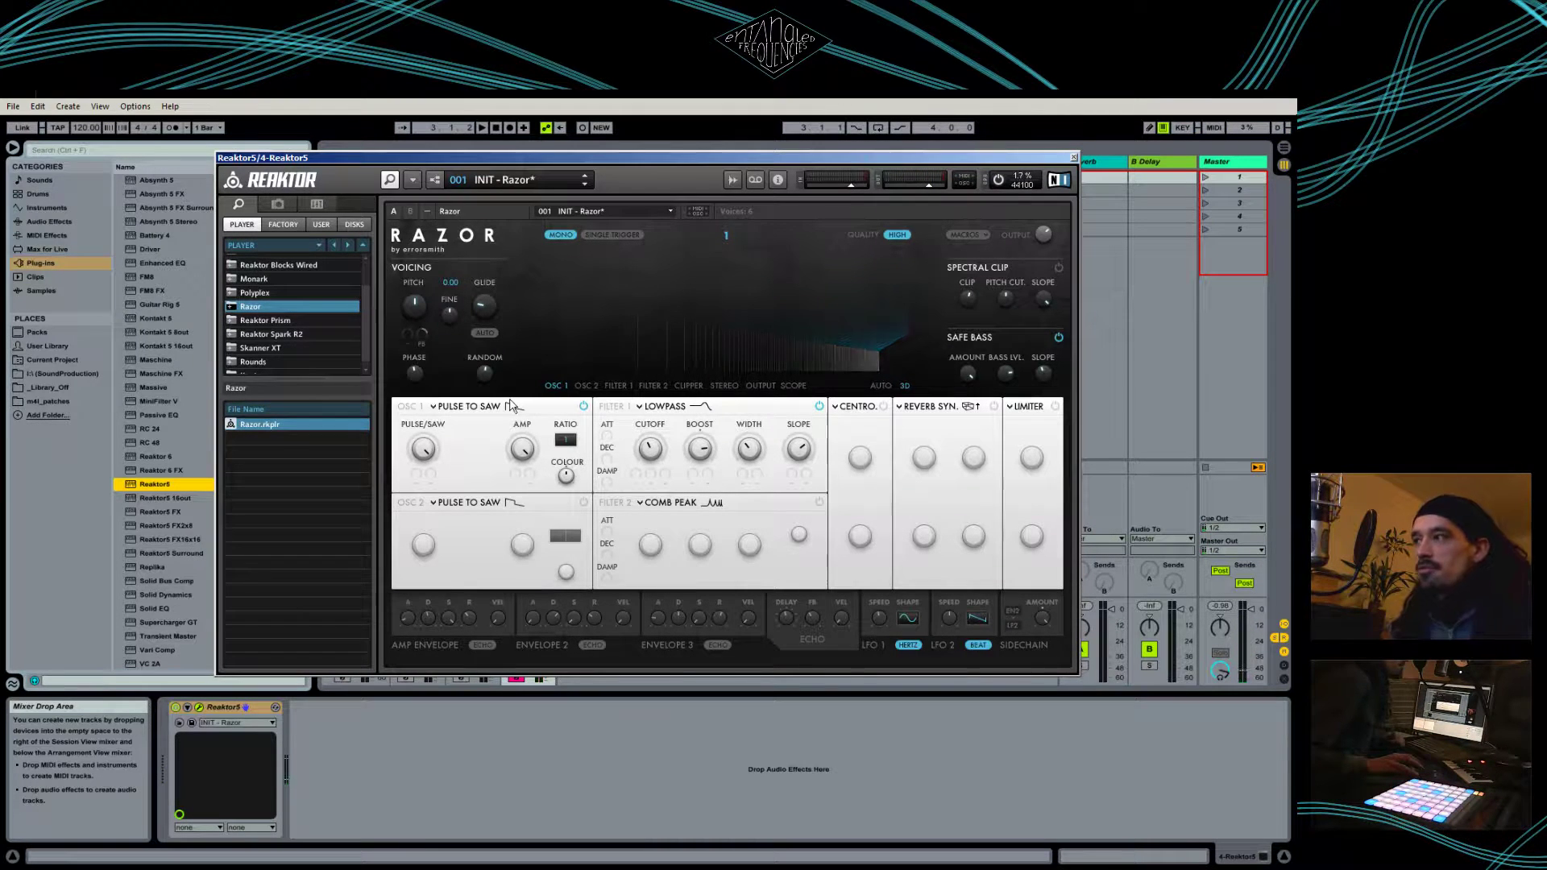
Try the Pulse Width type on oscillator 1, replace it with Duo Saw and return to the spectrum display
{"action": "left_click", "coordinate": [562, 409]}
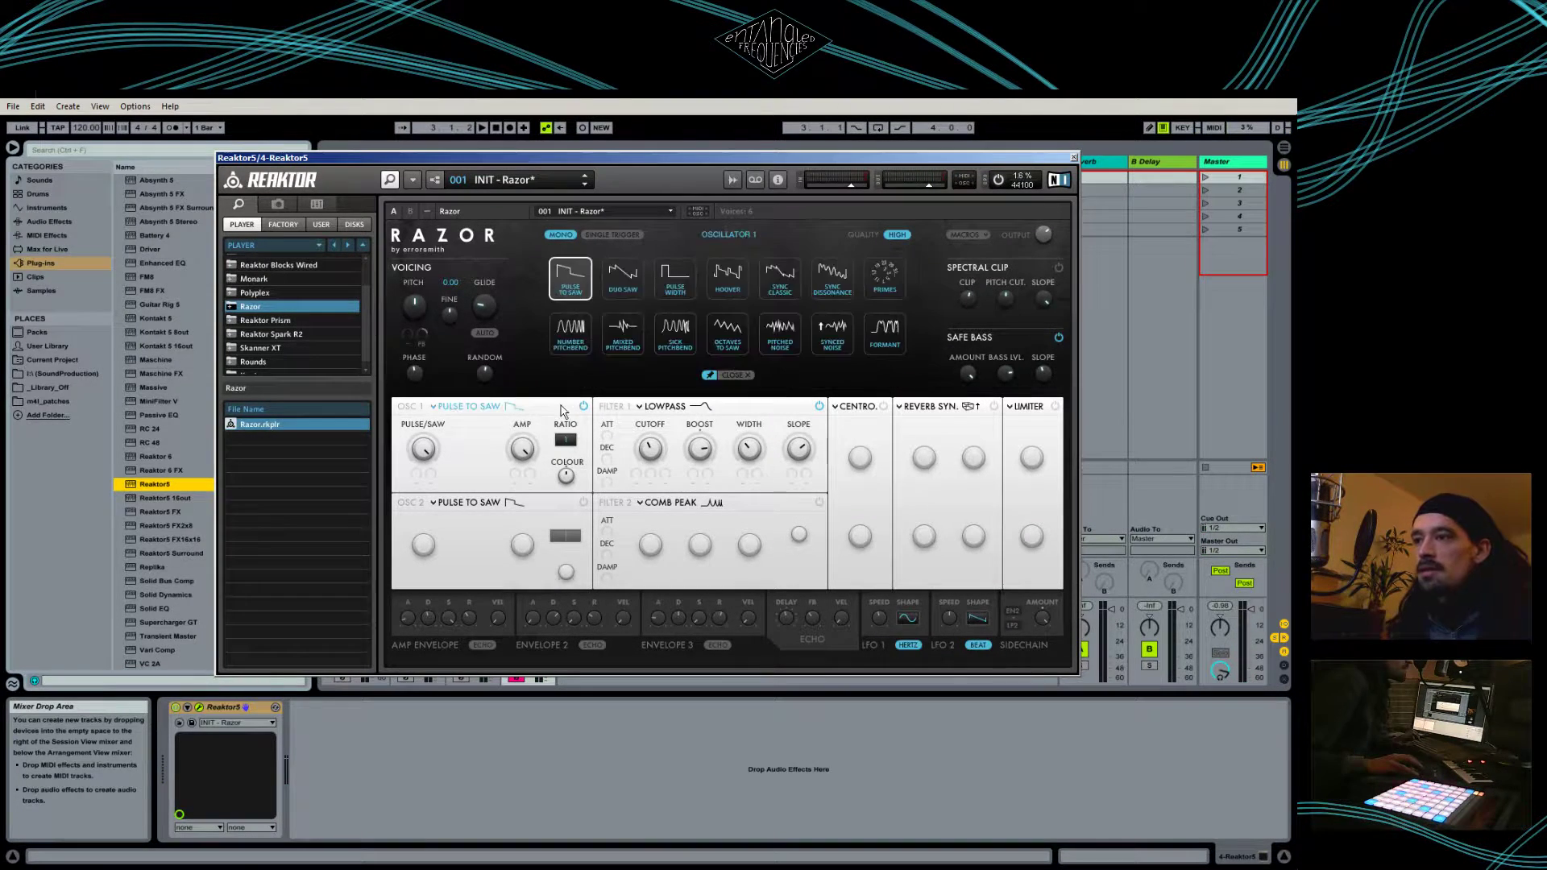
{"action": "left_click", "coordinate": [678, 275]}
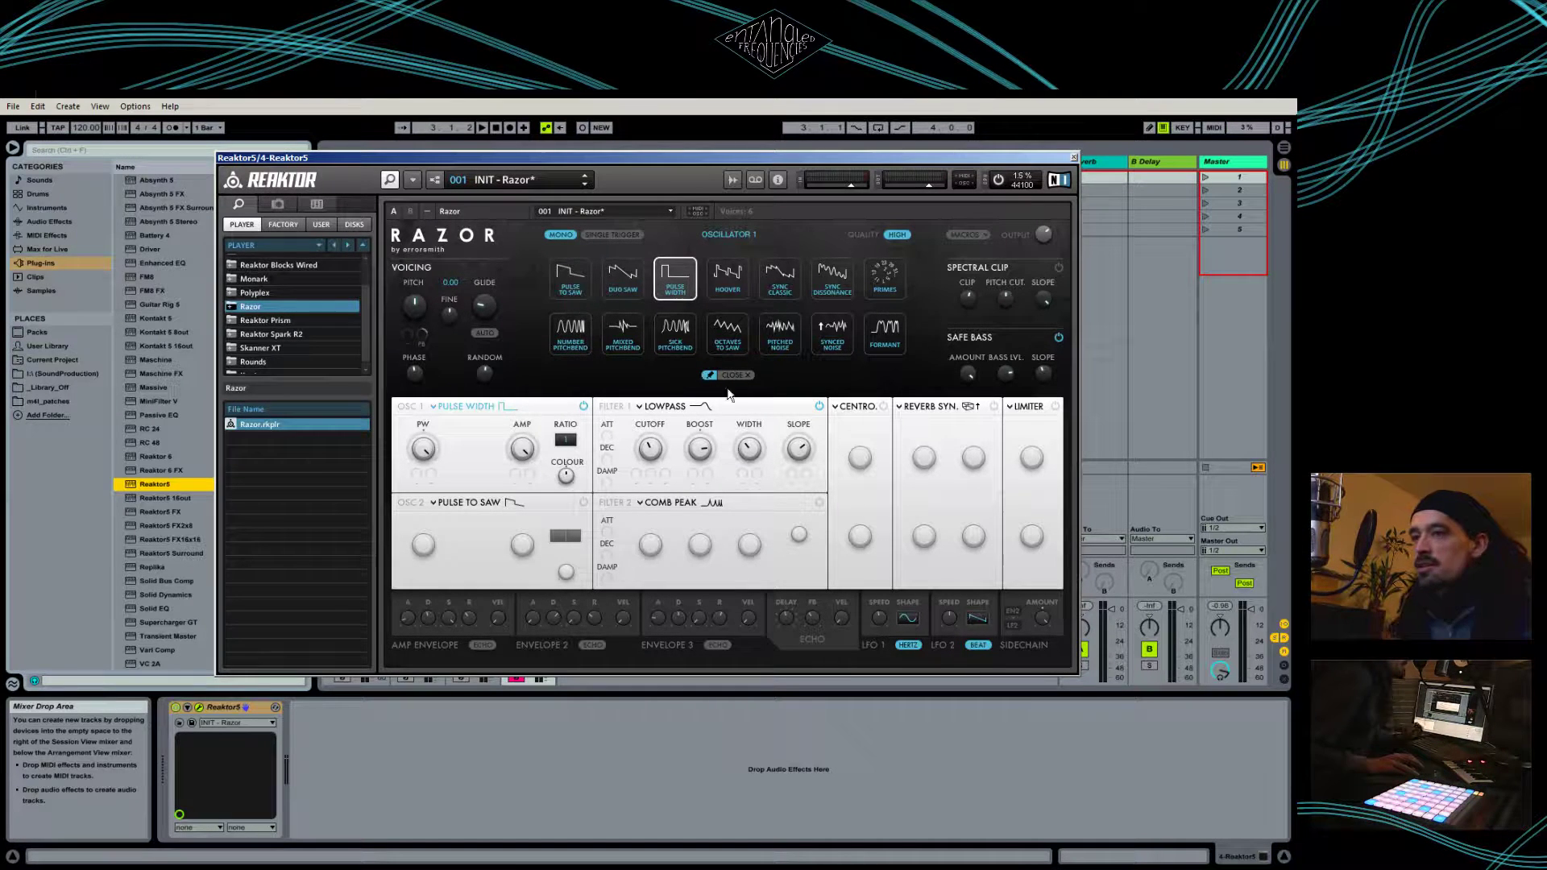
{"action": "left_click", "coordinate": [621, 271]}
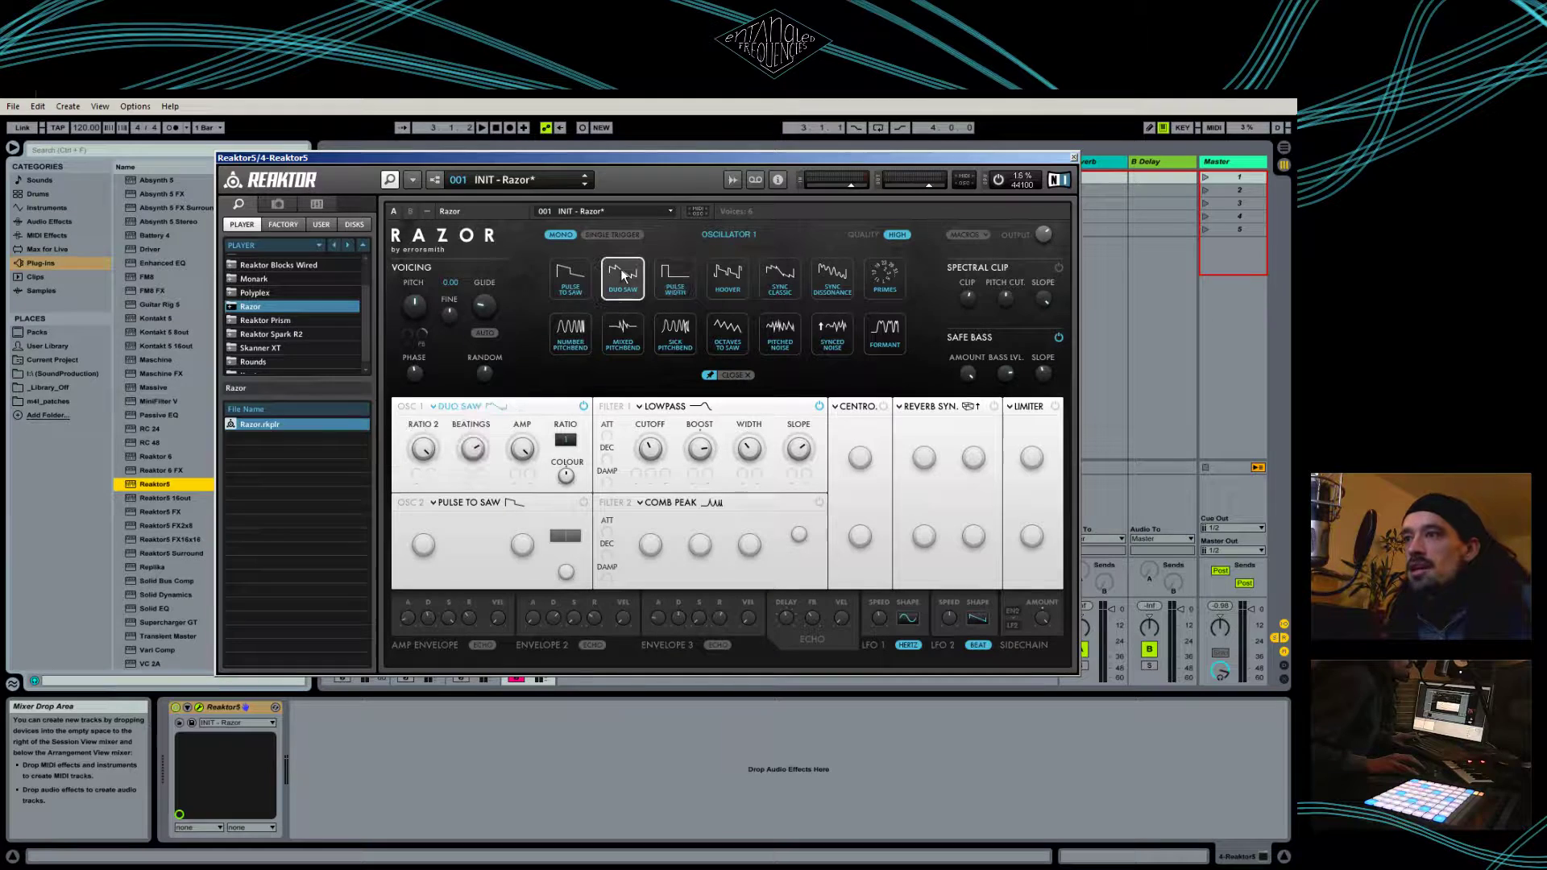
{"action": "left_click", "coordinate": [747, 377]}
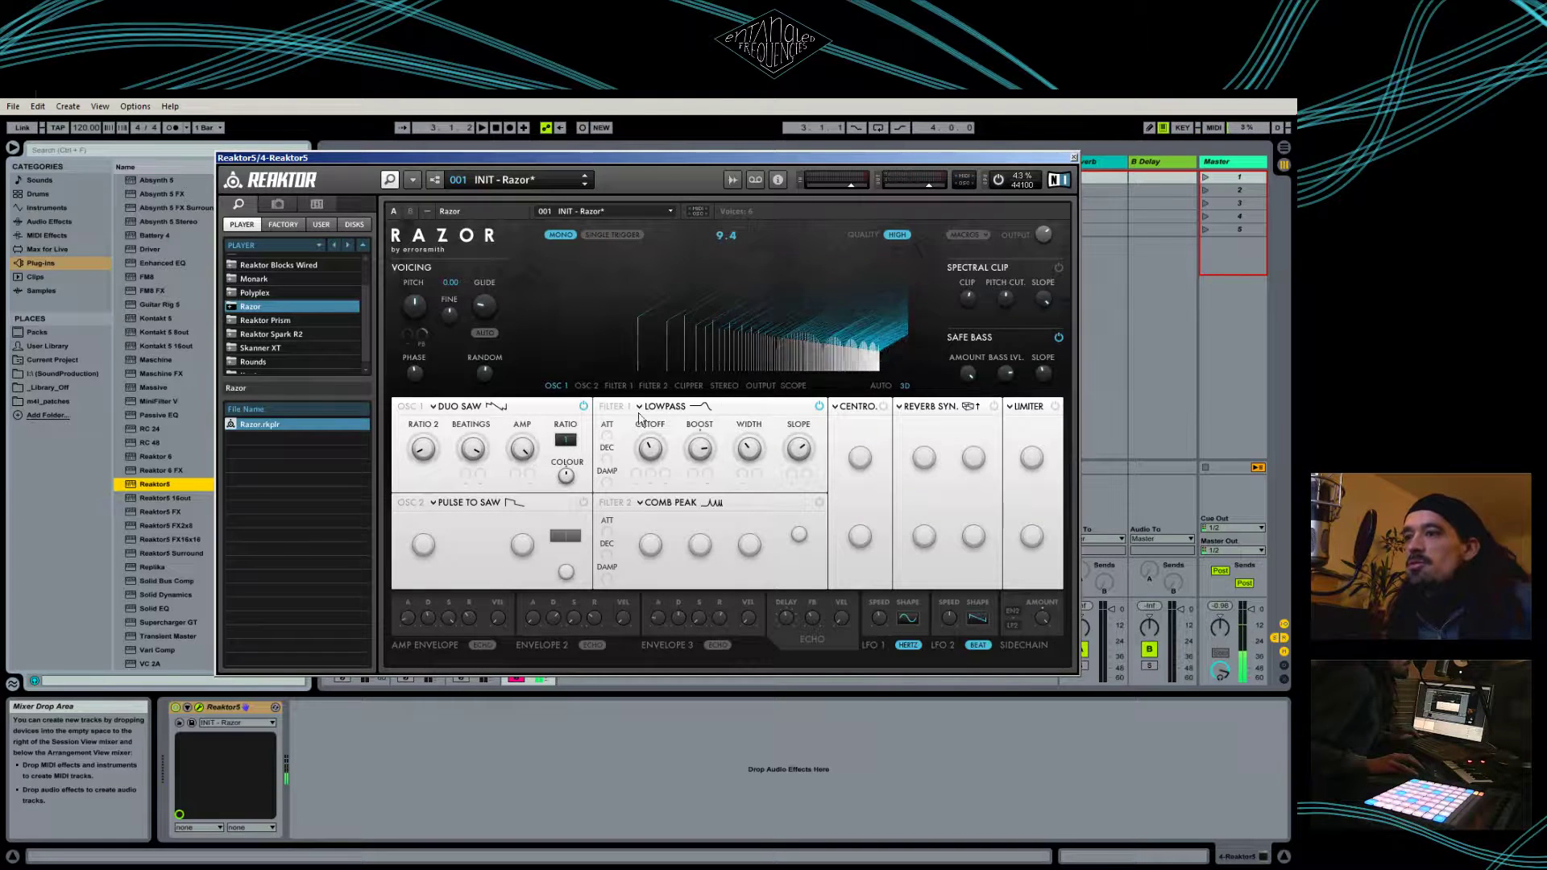
Set oscillator 1 to Primes and vary its Ratio and Amount along with the Lowpass filter's Cutoff
{"action": "left_click", "coordinate": [576, 406]}
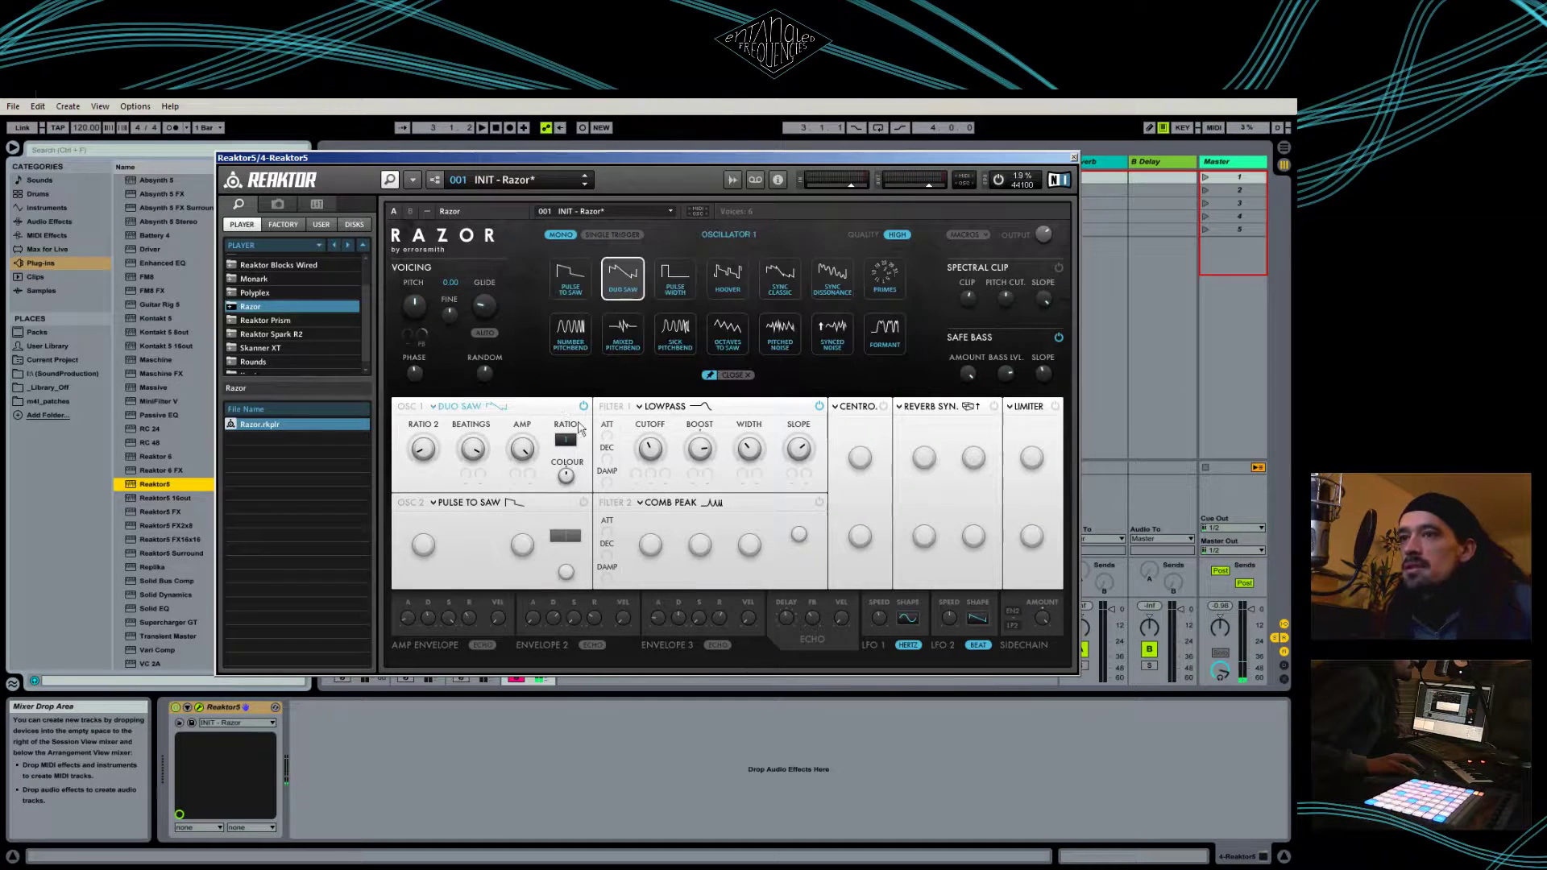
{"action": "left_click", "coordinate": [899, 276]}
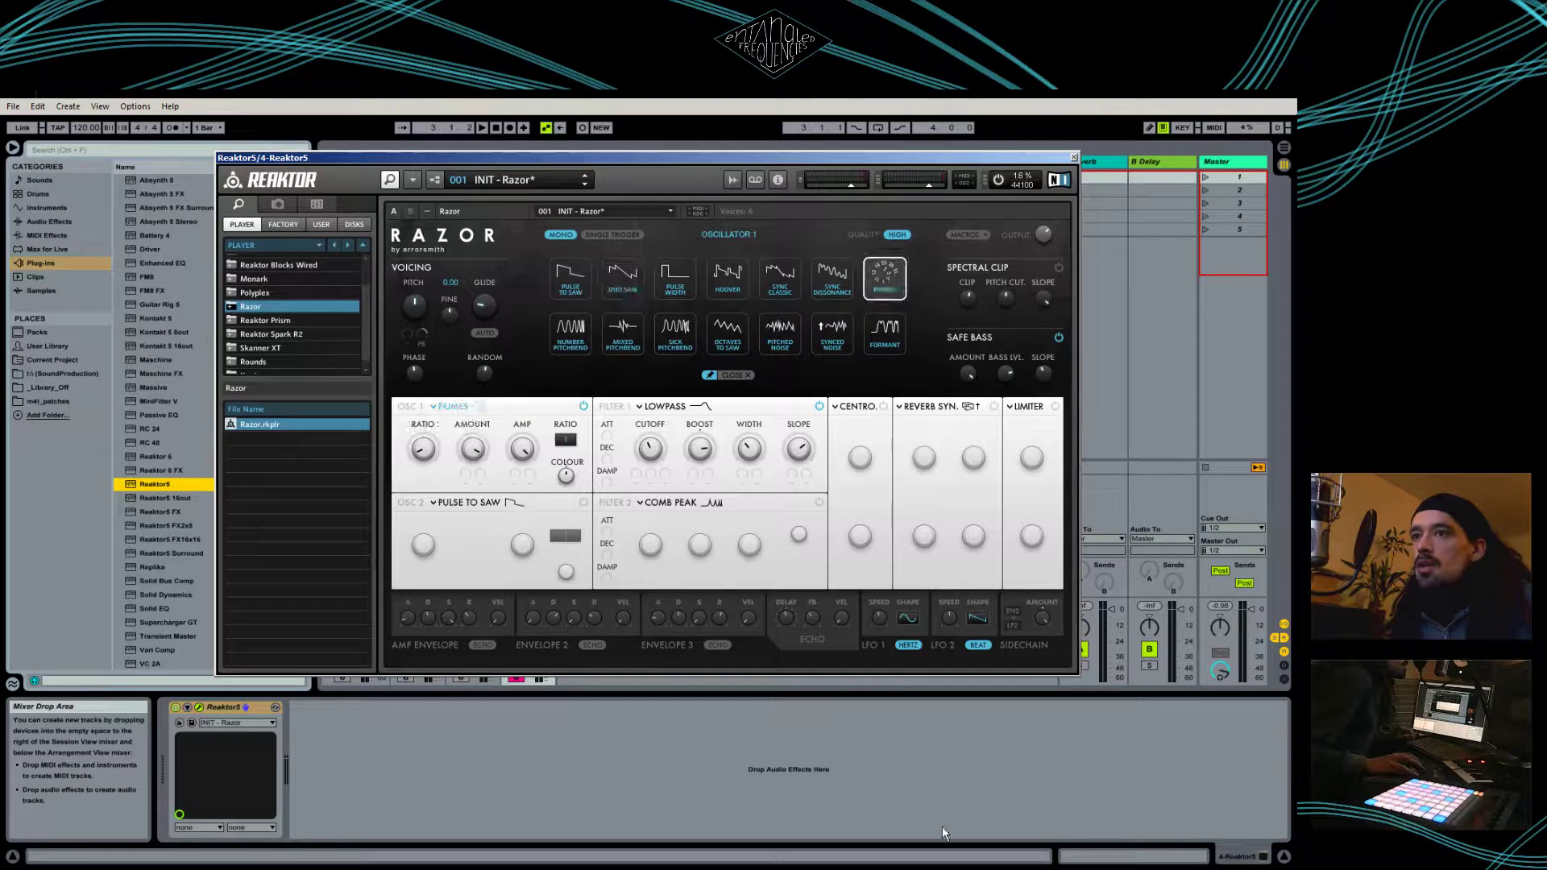
{"action": "left_click", "coordinate": [536, 407]}
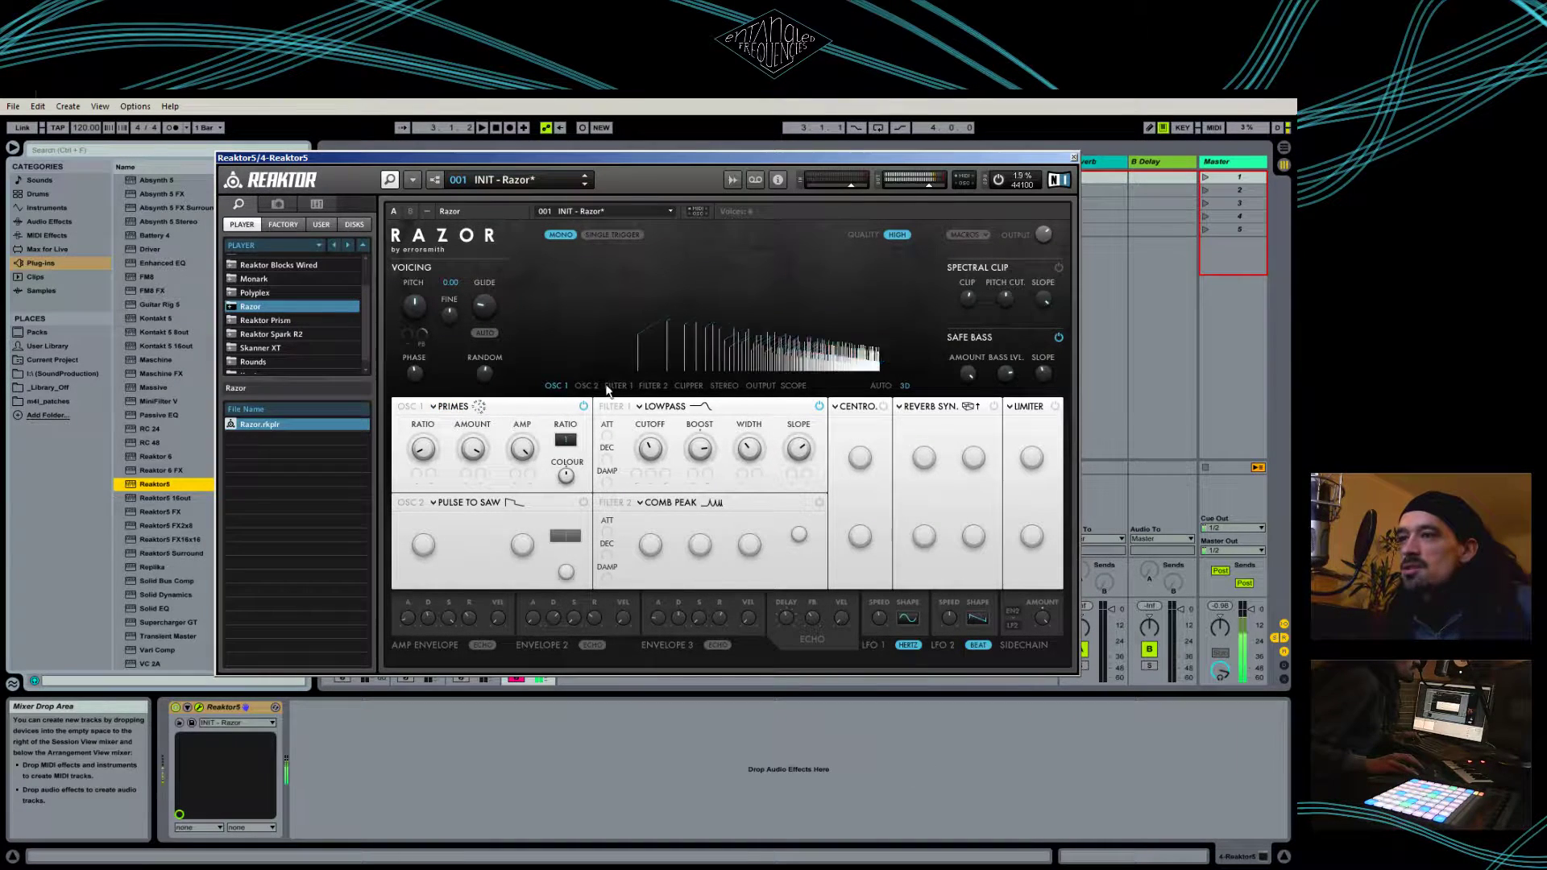
{"action": "left_click_drag", "start_coordinate": [431, 460], "coordinate": [433, 472]}
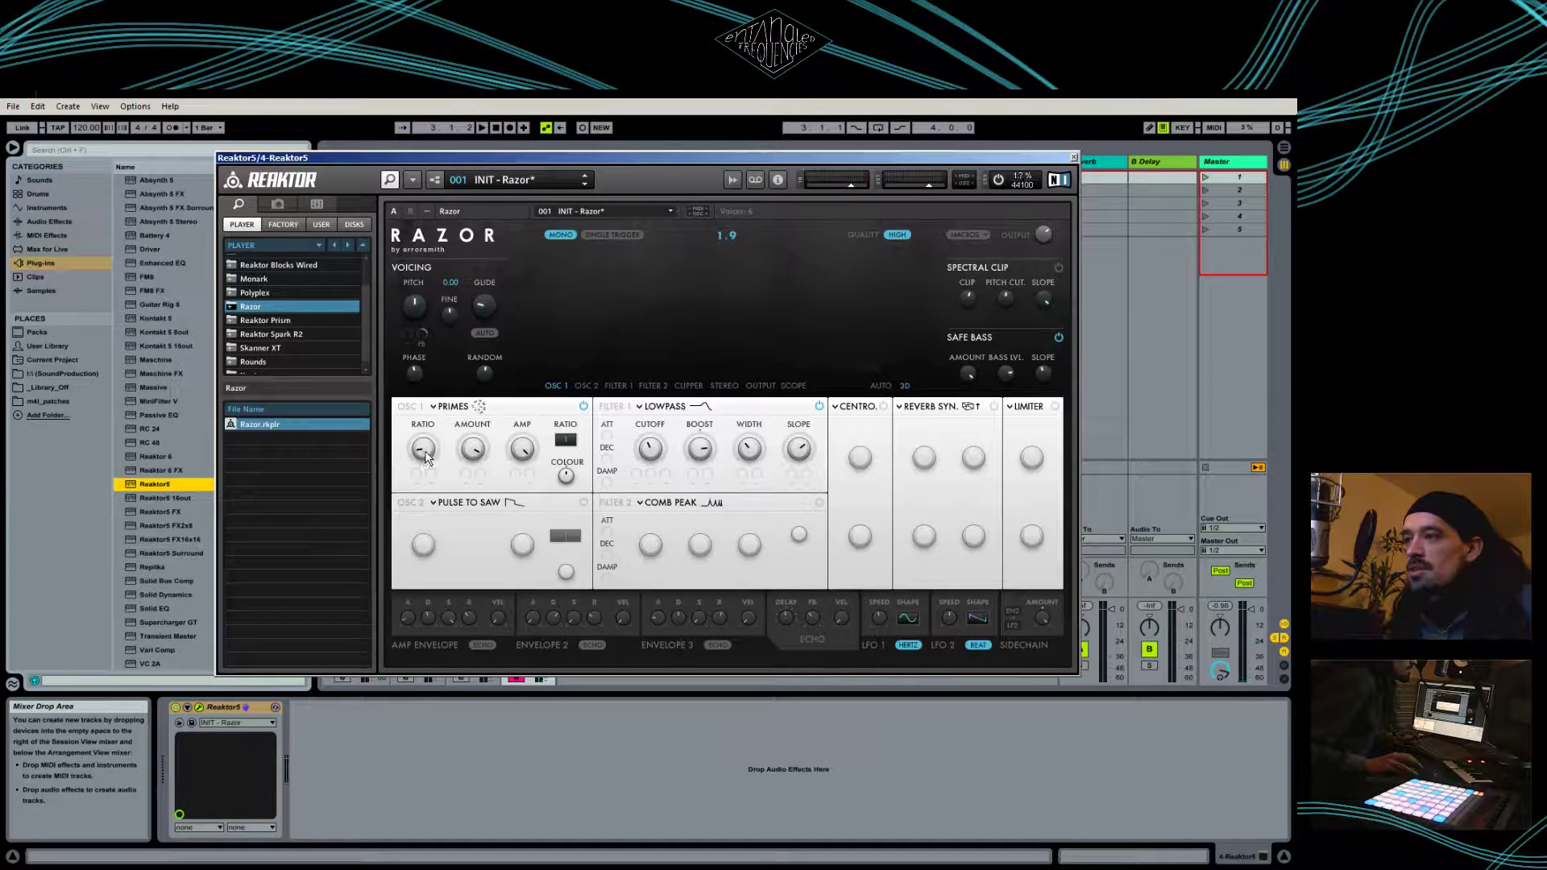
{"action": "left_click_drag", "start_coordinate": [427, 461], "coordinate": [475, 459]}
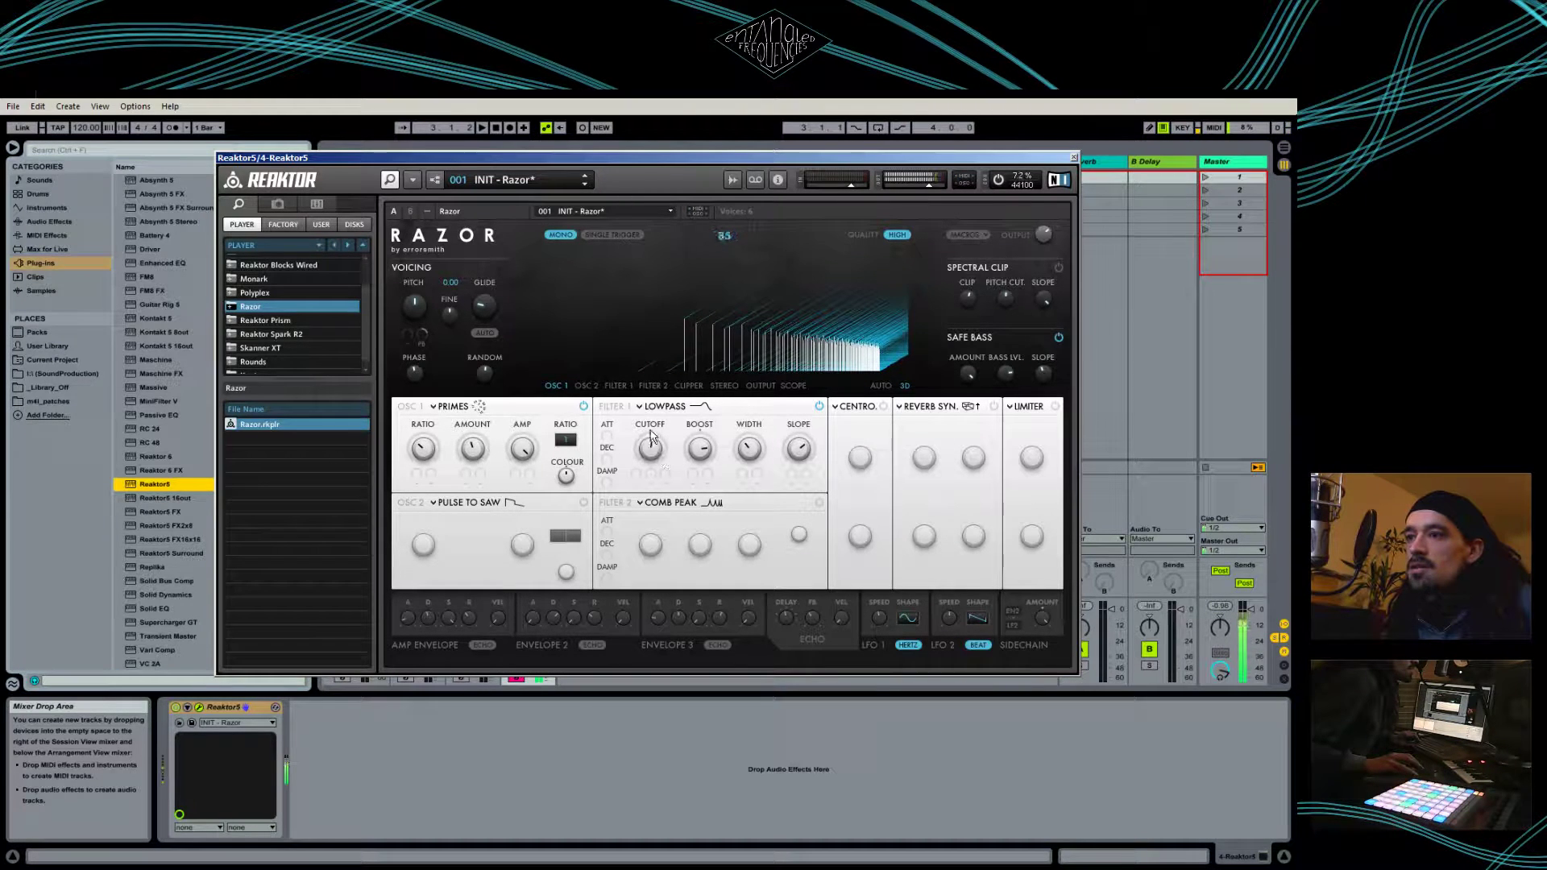
{"action": "left_click_drag", "start_coordinate": [653, 453], "coordinate": [648, 418]}
{"action": "mouse_move", "coordinate": [424, 453]}
{"action": "left_mouse_down"}
{"action": "mouse_move", "coordinate": [440, 409]}
{"action": "mouse_move", "coordinate": [455, 423]}
{"action": "mouse_move", "coordinate": [493, 411]}
{"action": "mouse_move", "coordinate": [430, 455]}
{"action": "left_mouse_up"}
Try Mixed Pitchbend on oscillator 1, then change its type to Formant and return to the spectrum display
{"action": "left_click", "coordinate": [453, 406]}
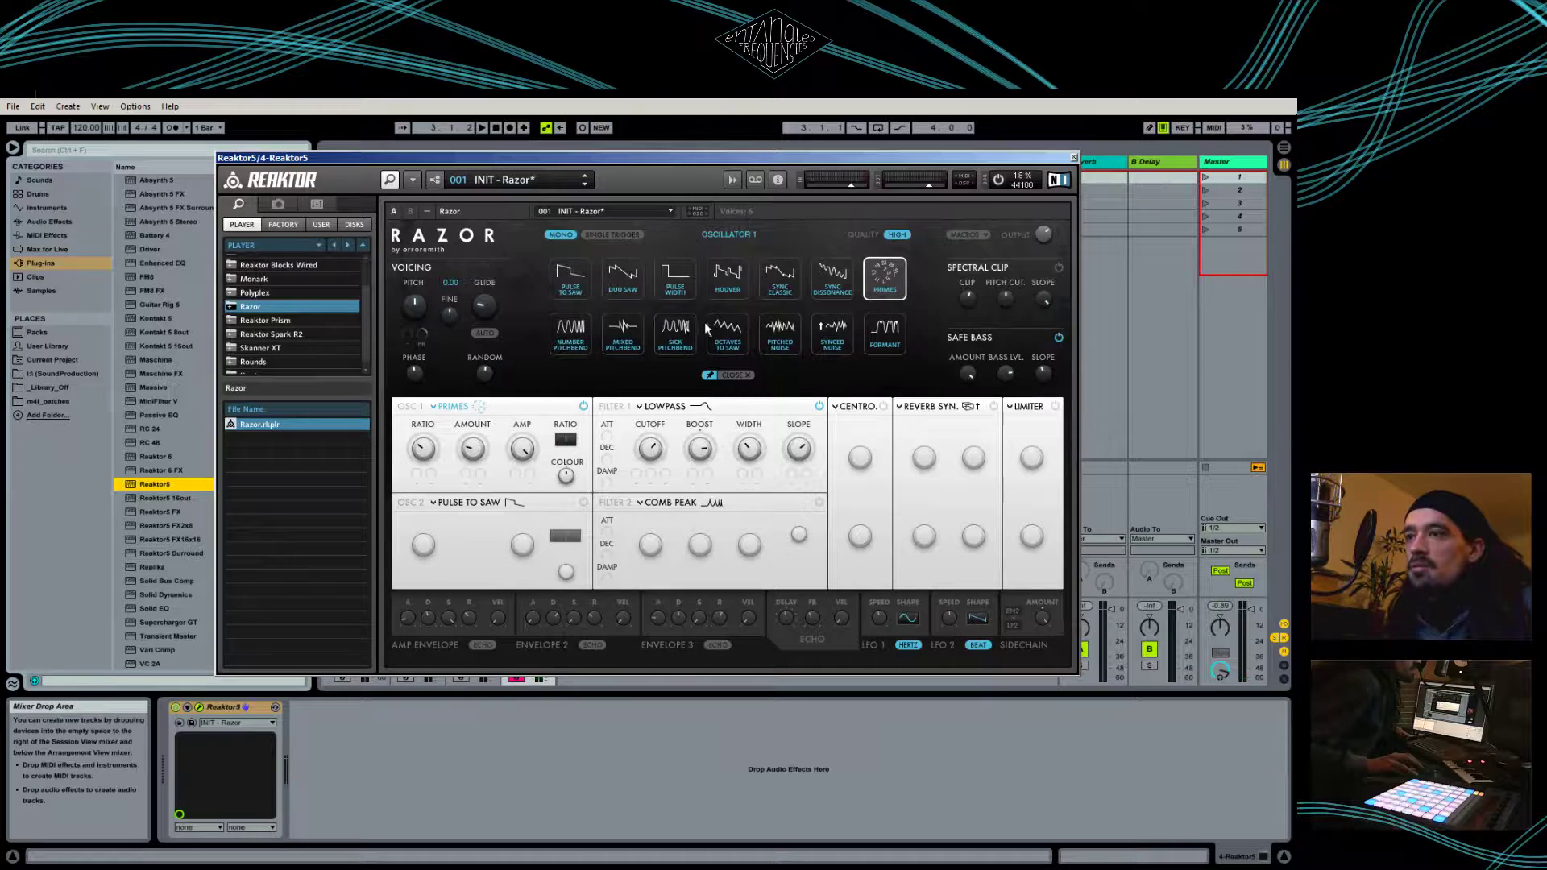
{"action": "left_click", "coordinate": [623, 330]}
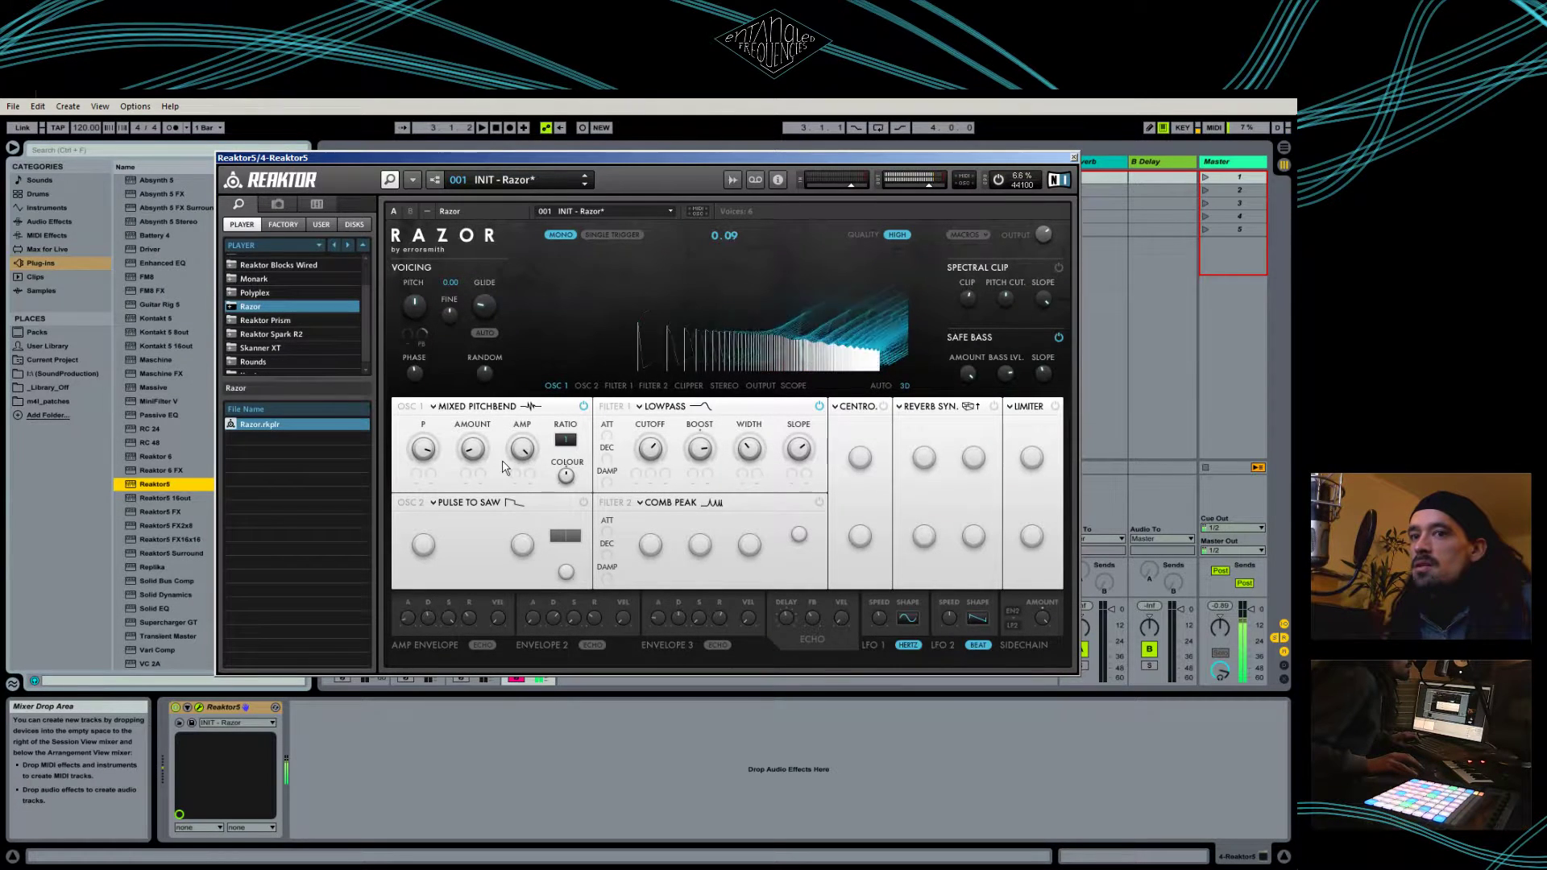
{"action": "left_click", "coordinate": [530, 407]}
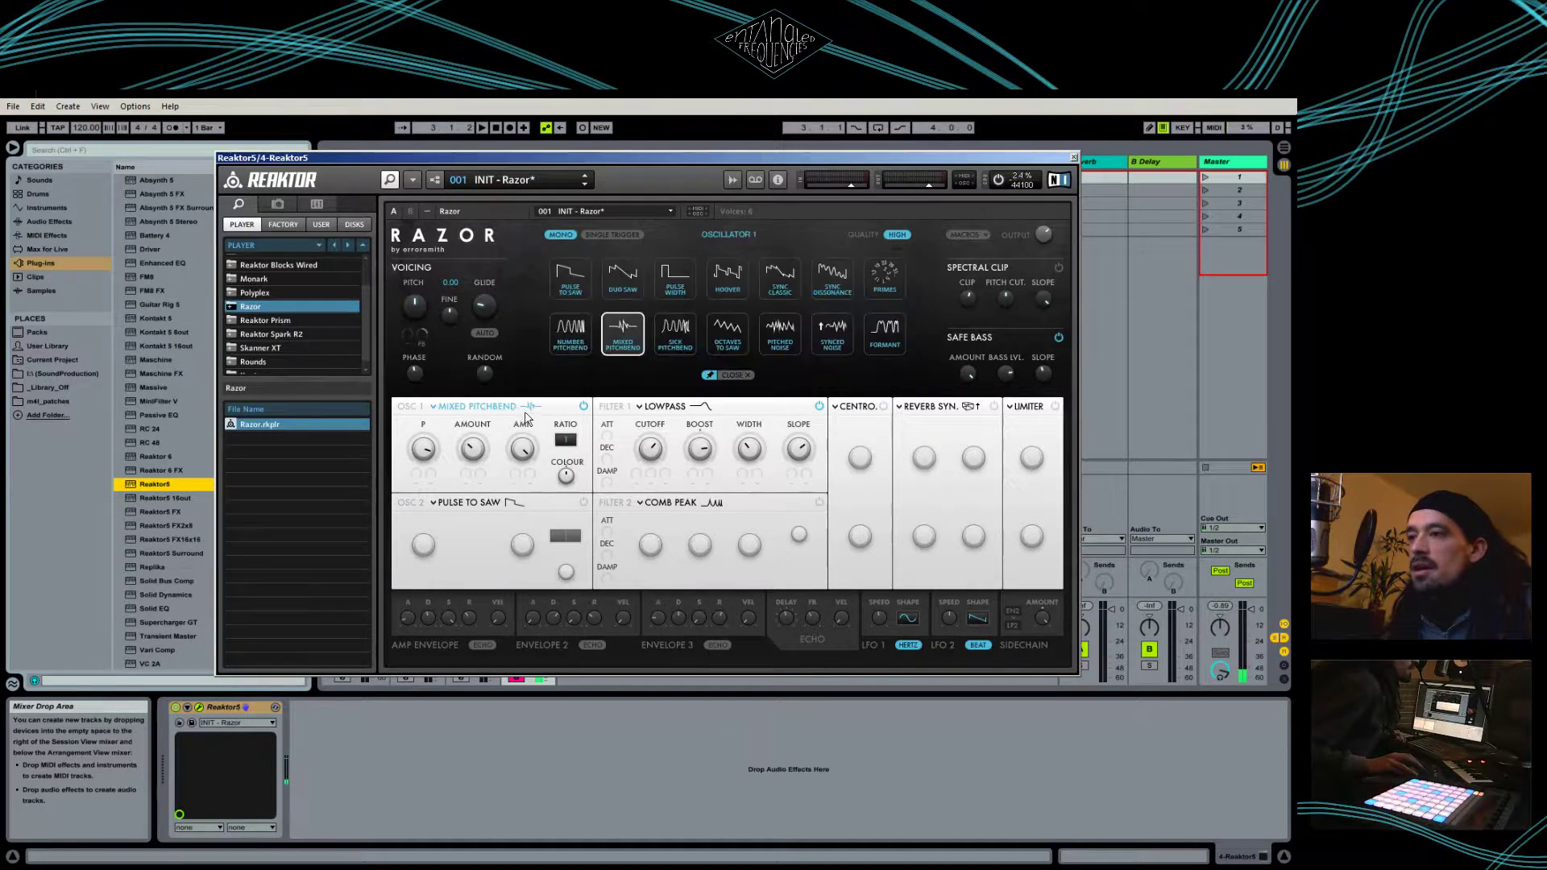
{"action": "left_click", "coordinate": [886, 332]}
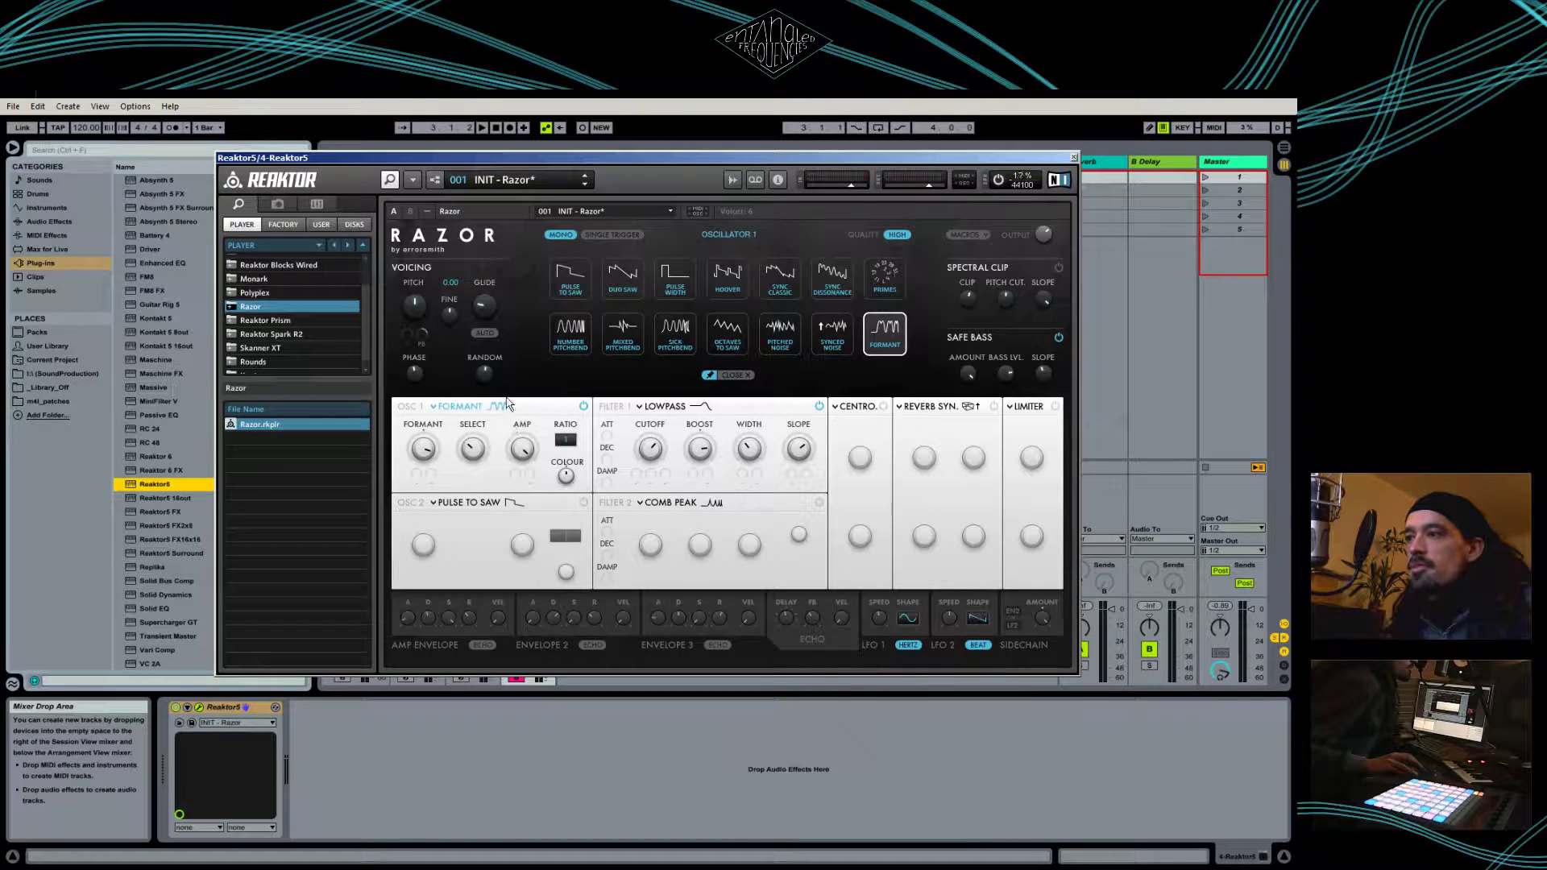
{"action": "left_click", "coordinate": [747, 377]}
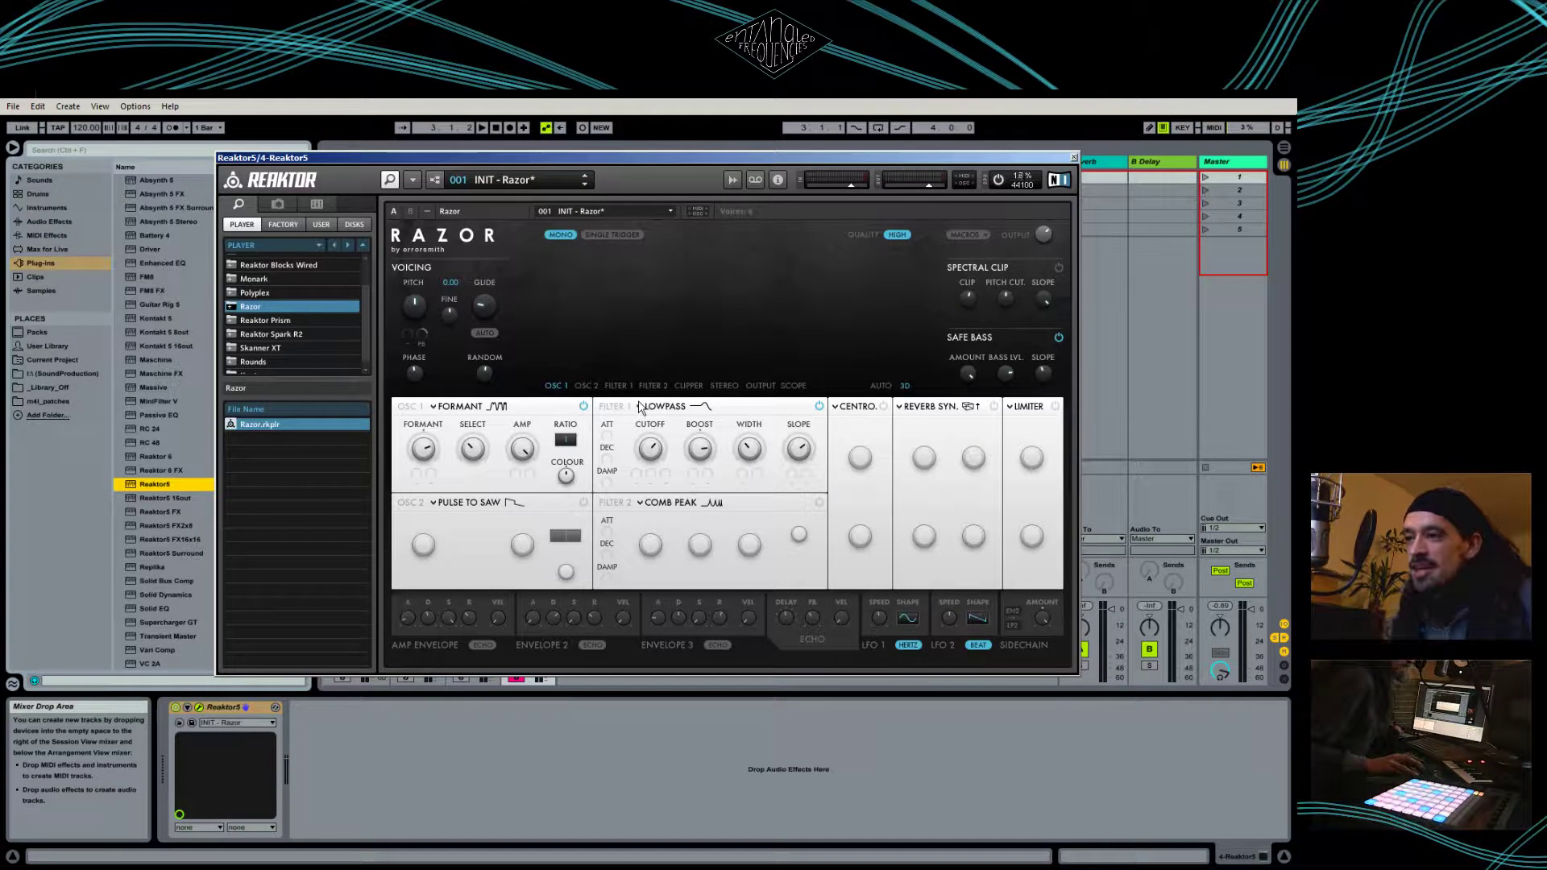
Try the Bandpass and EQ Decay types on Filter 1 and settle on Vowel
{"action": "left_click", "coordinate": [732, 416]}
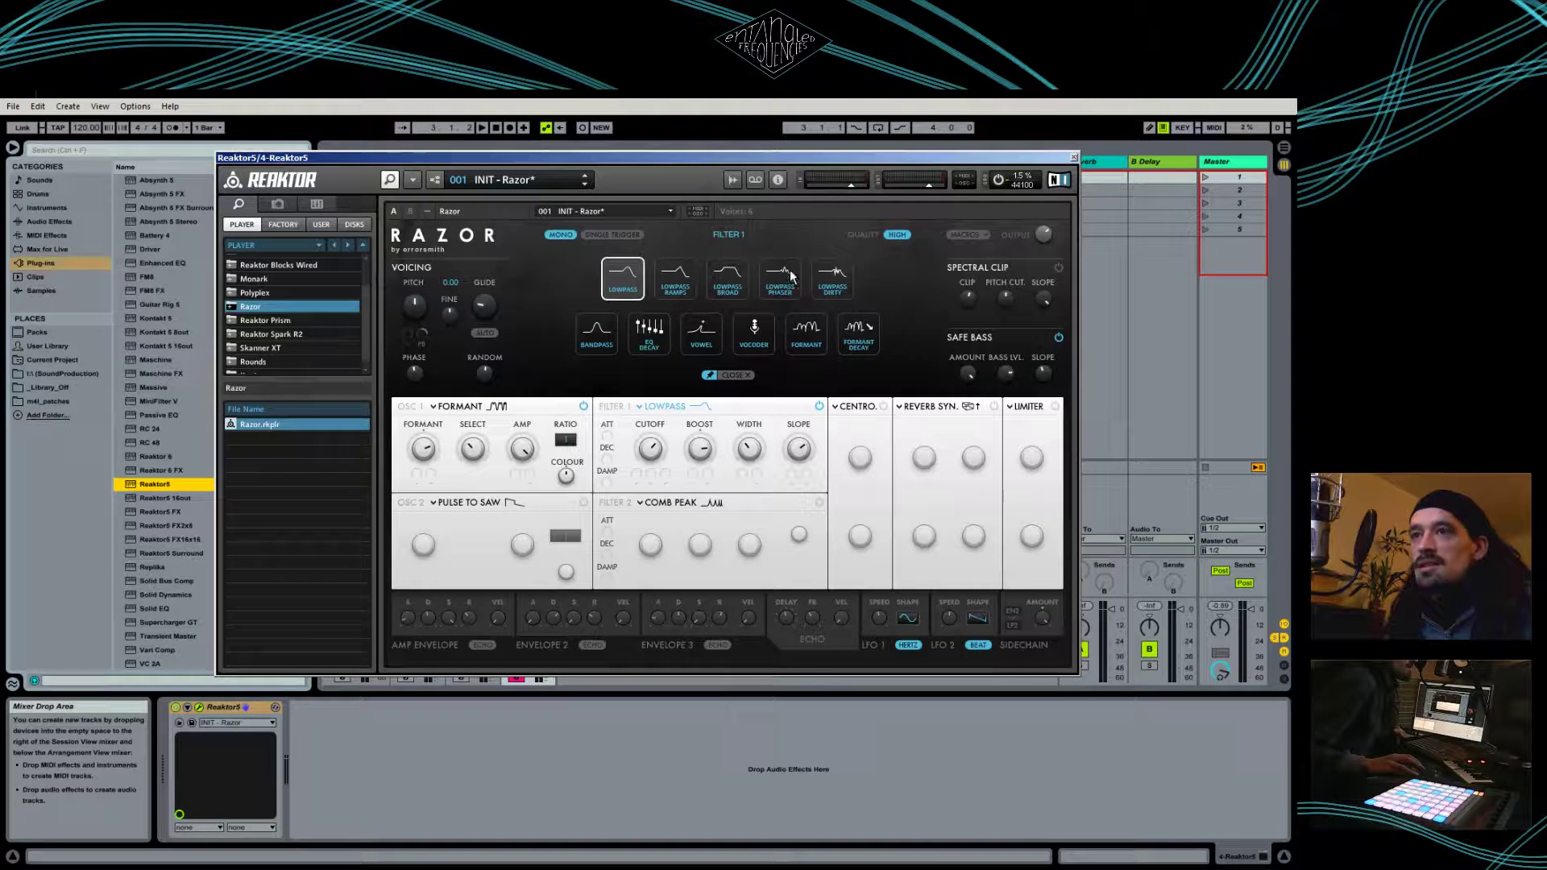
{"action": "left_click", "coordinate": [603, 332]}
{"action": "left_click", "coordinate": [649, 332]}
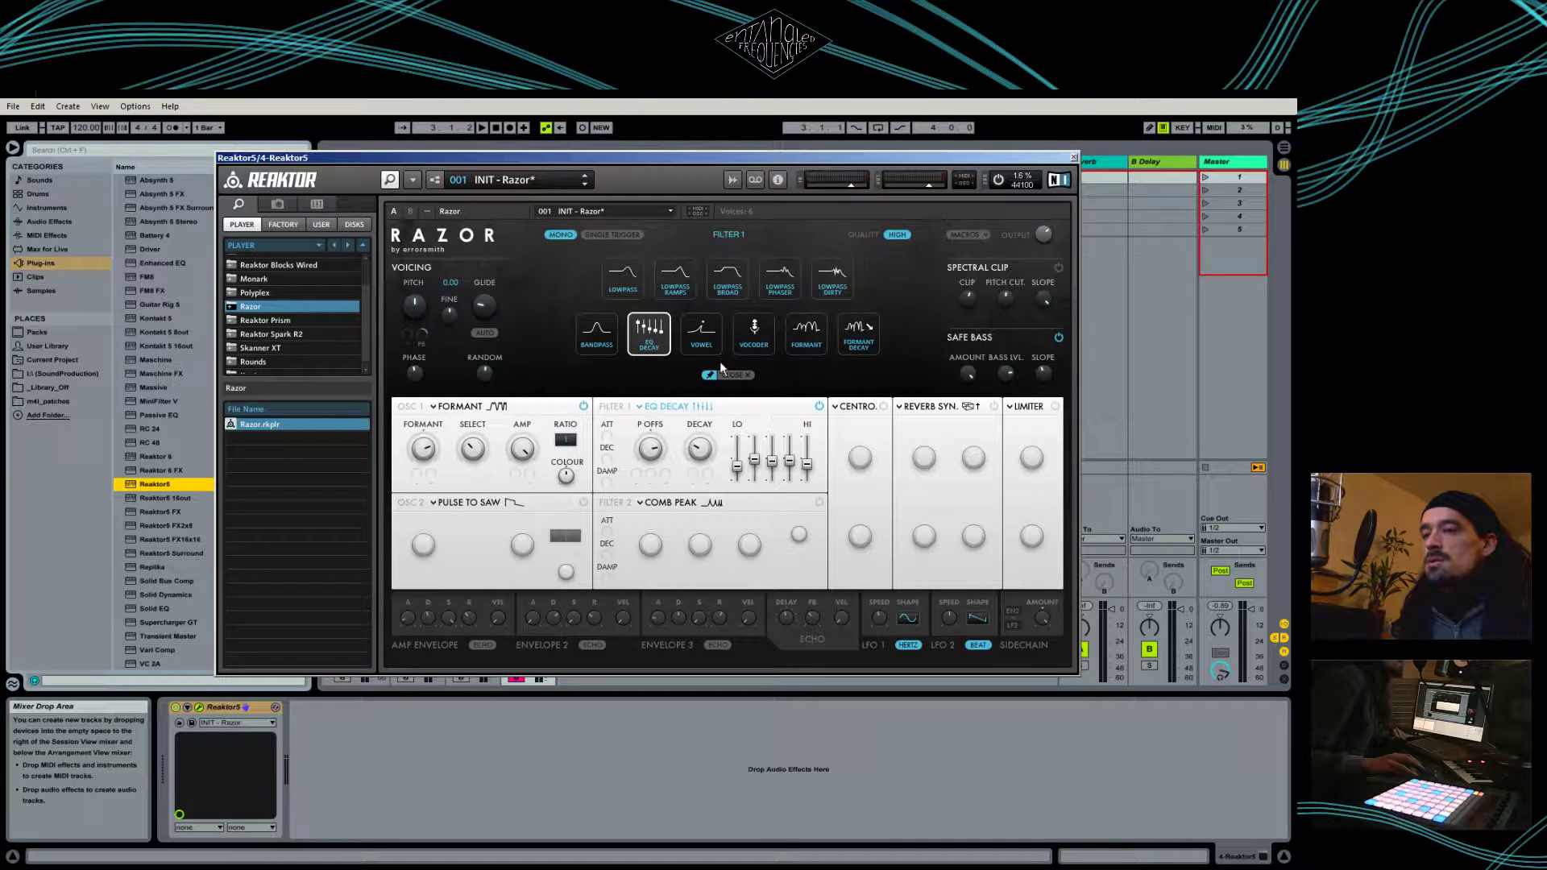
{"action": "left_click", "coordinate": [700, 336]}
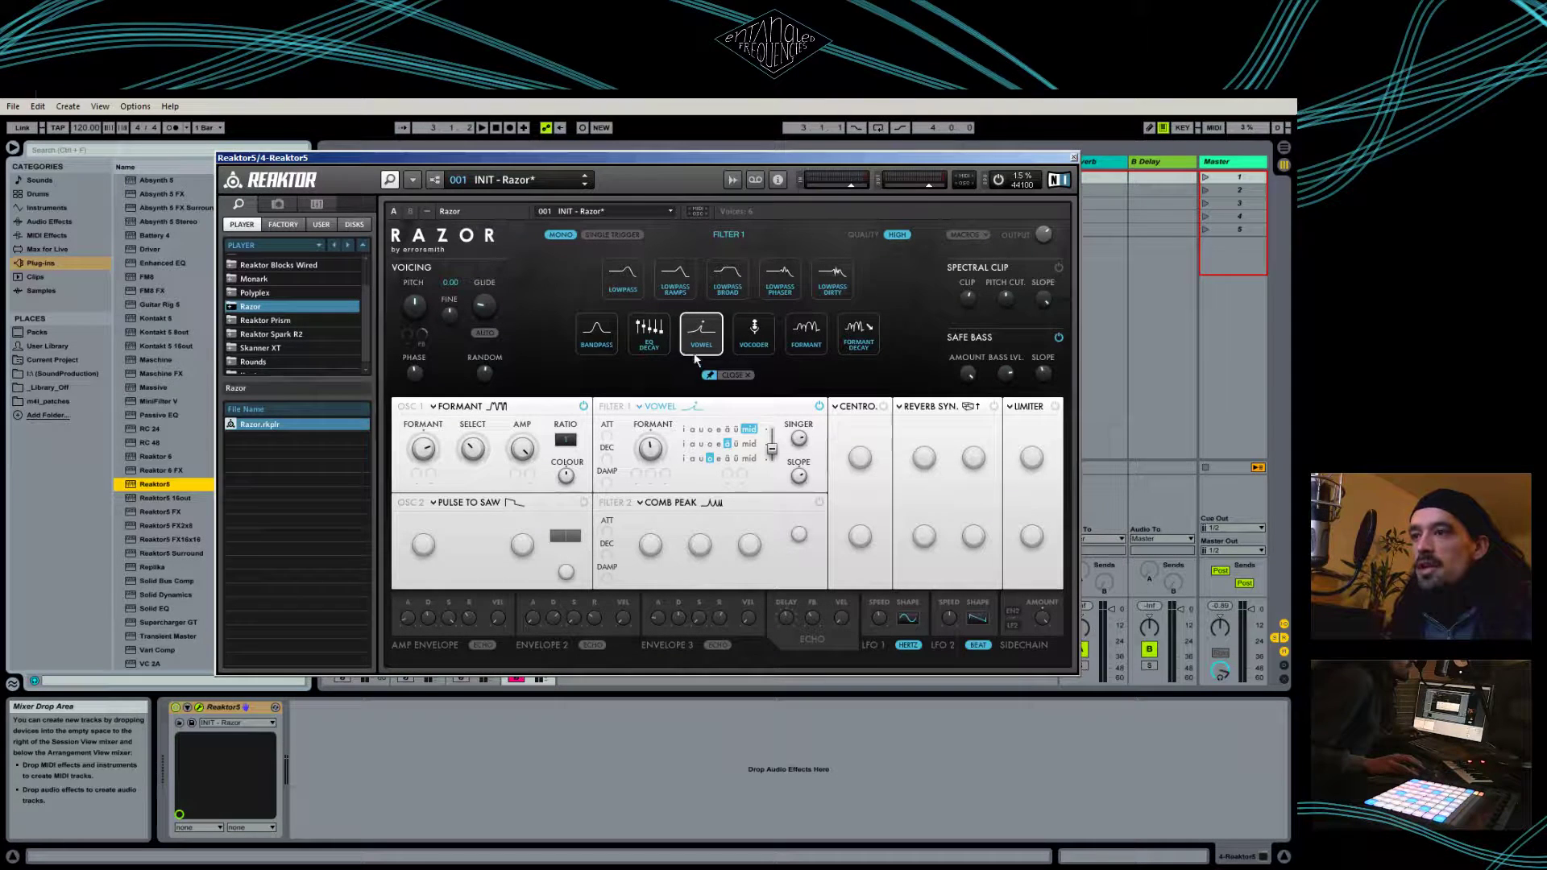
Set oscillator 1 back to Pulse to Saw and vary the Formant amount of Filter 1's Vowel type
{"action": "left_click", "coordinate": [515, 407]}
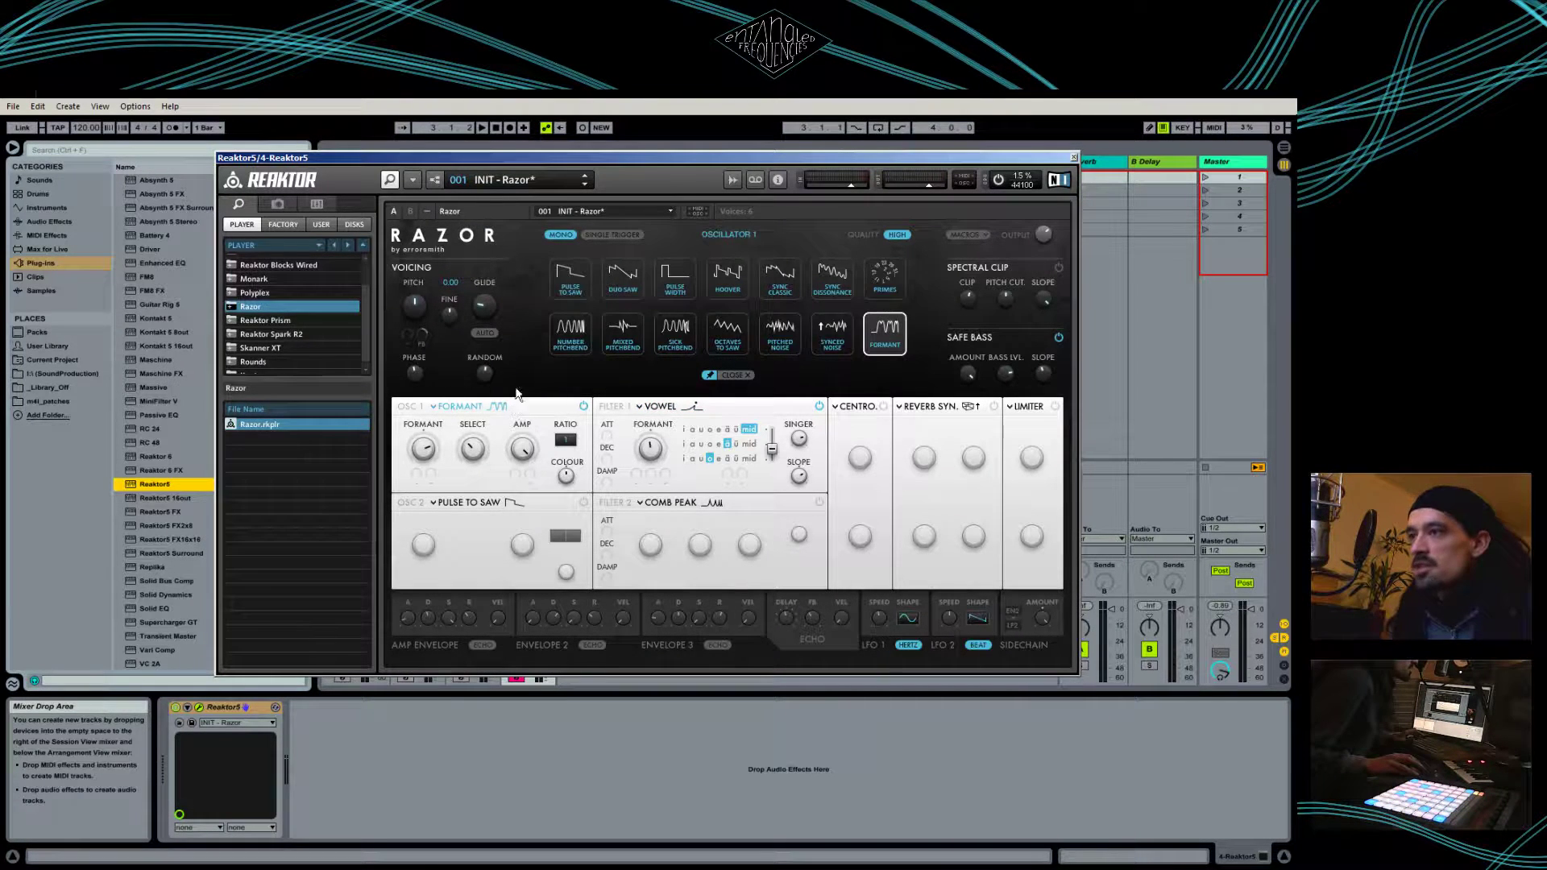
{"action": "left_click", "coordinate": [578, 282]}
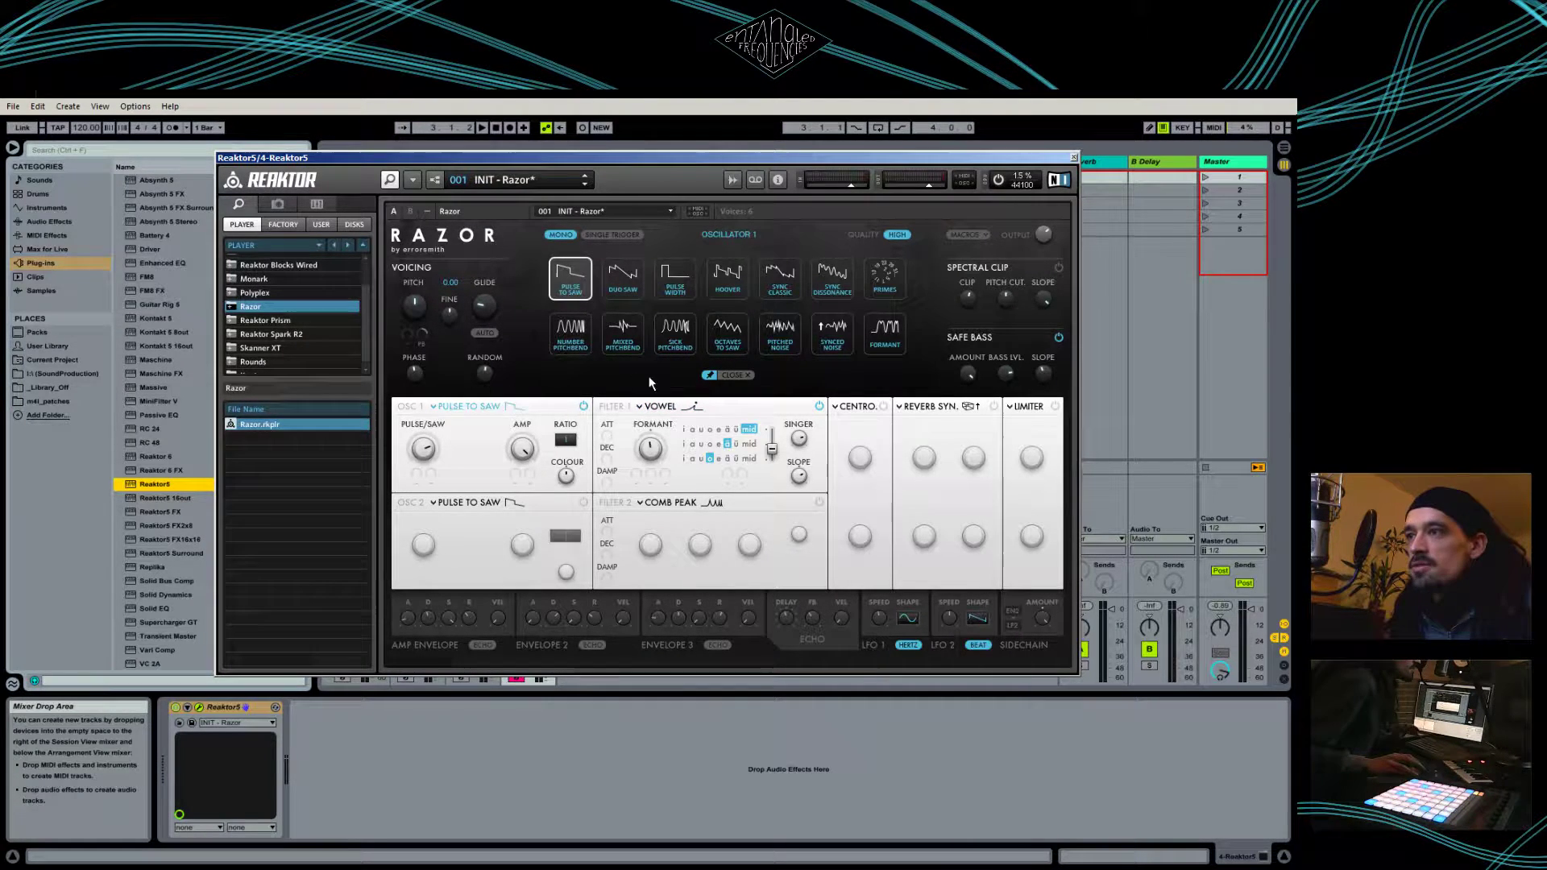
{"action": "left_click", "coordinate": [681, 406]}
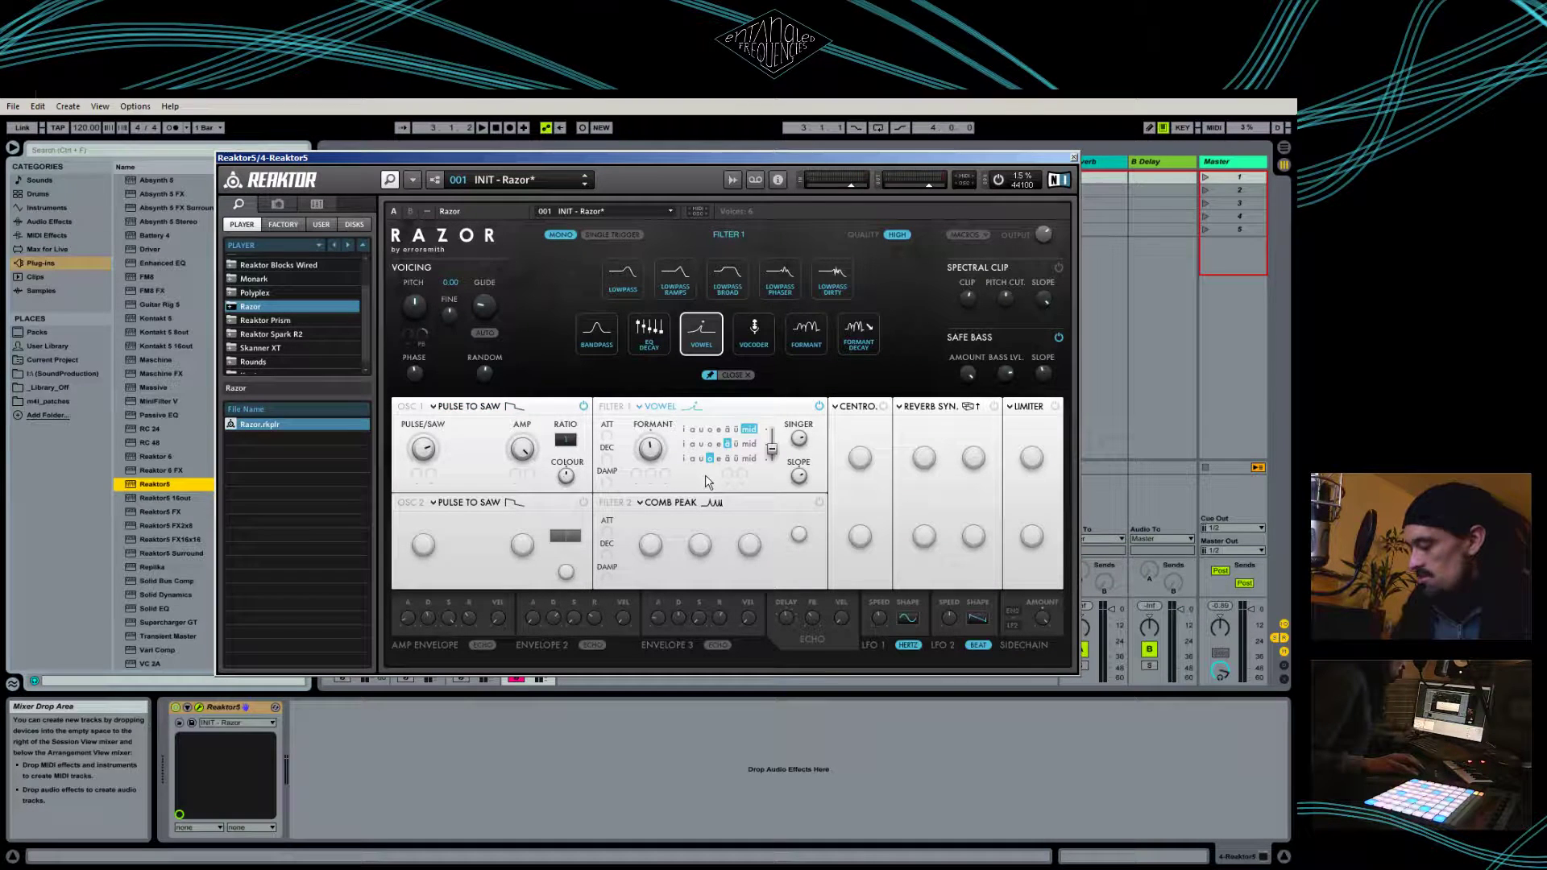
{"action": "left_click_drag", "start_coordinate": [661, 453], "coordinate": [661, 436]}
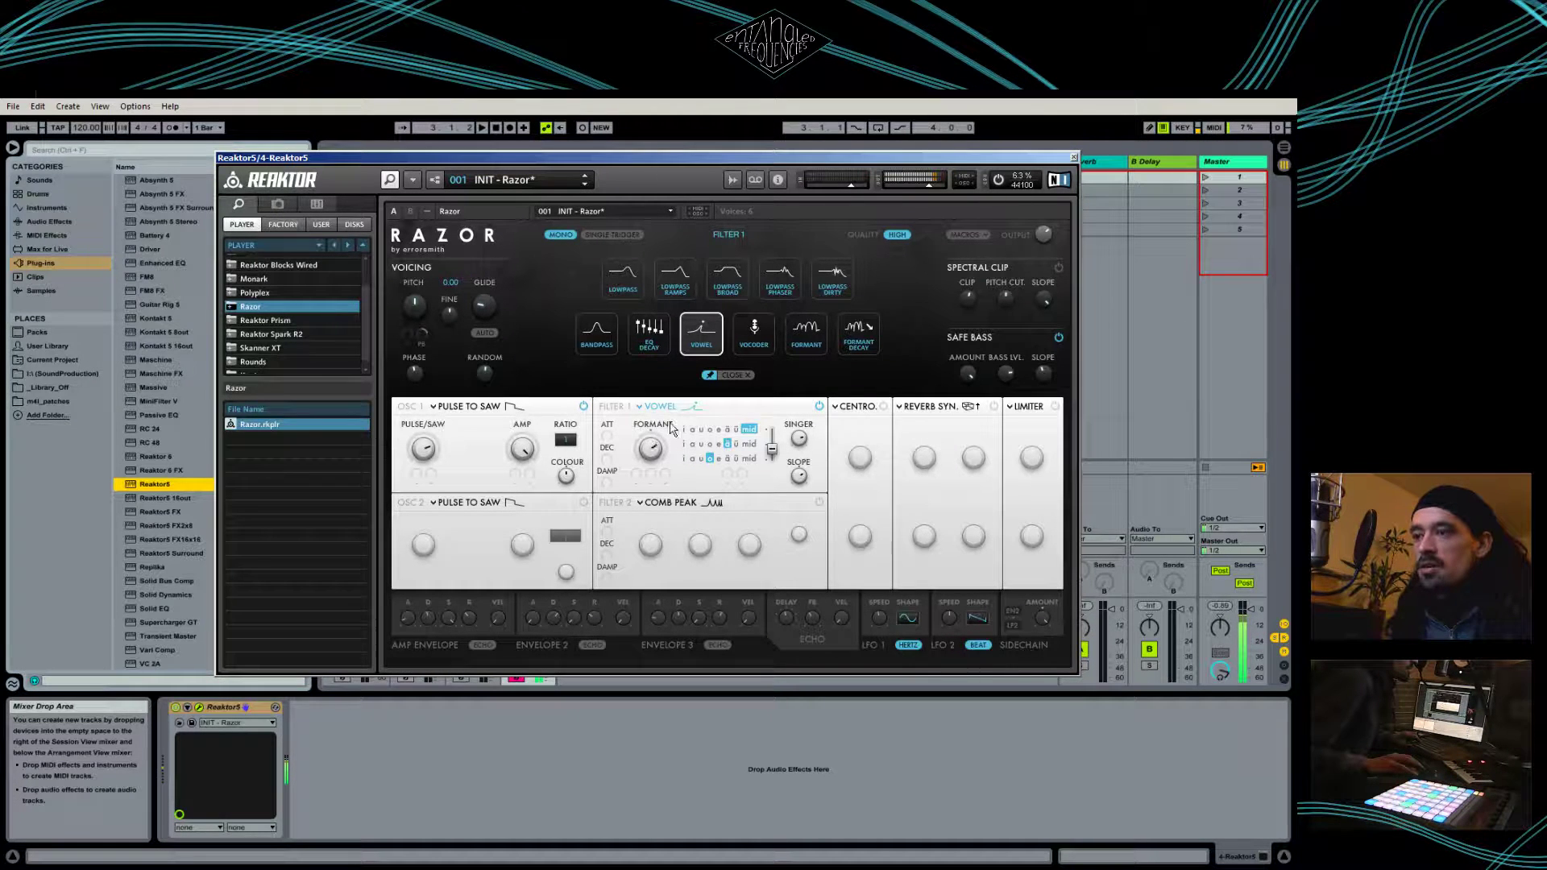
Raise the Vowel filter's Formant while viewing the Filter 1 spectrum, and open Filter 1's type selection
{"action": "left_click", "coordinate": [620, 396]}
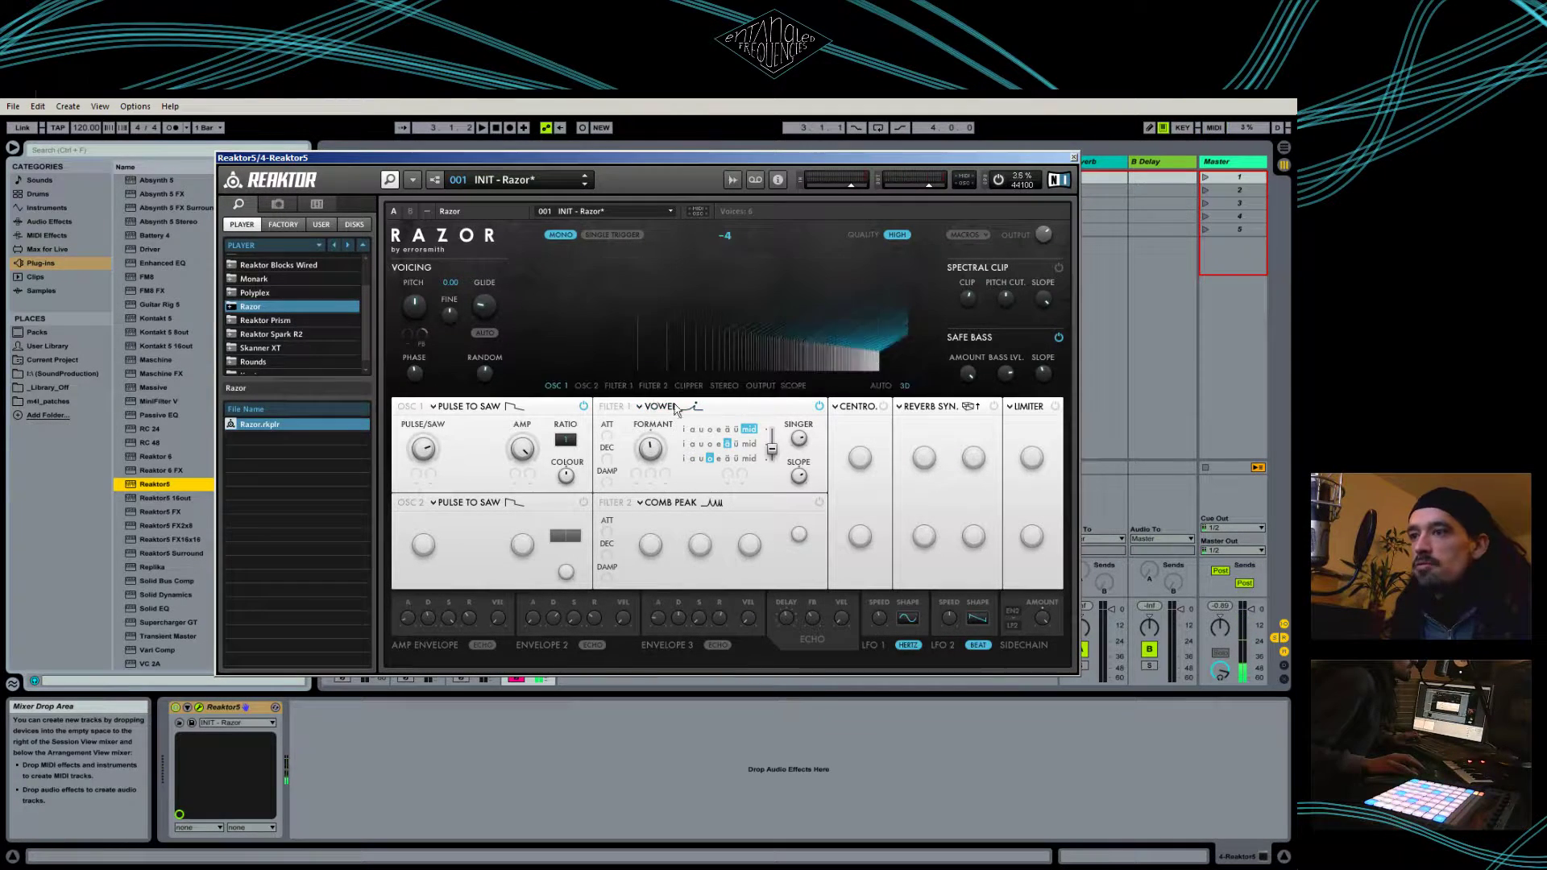
{"action": "left_click", "coordinate": [620, 391]}
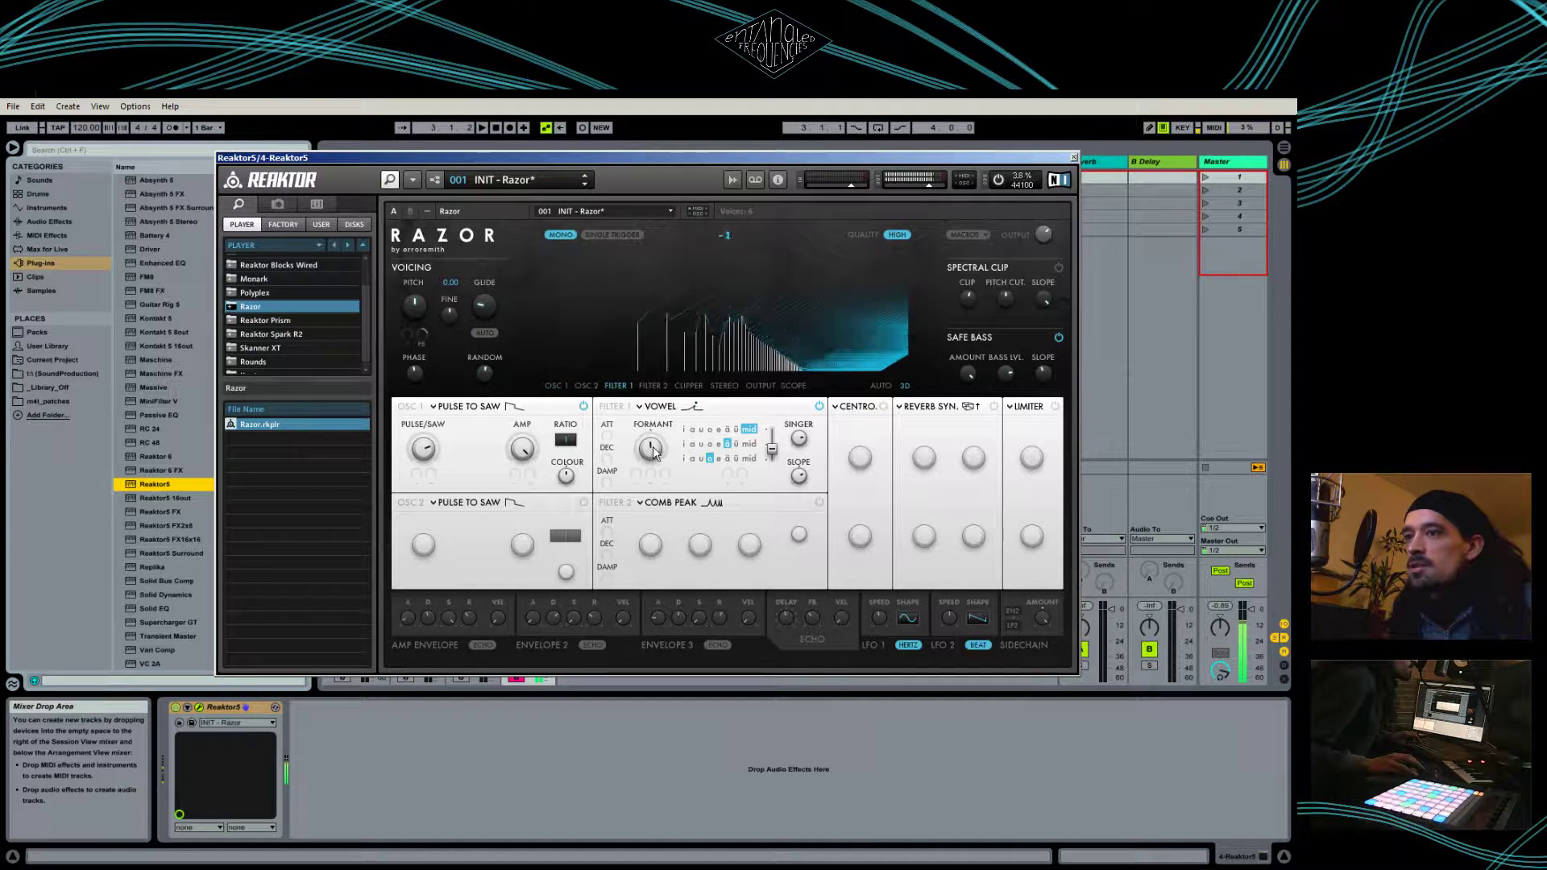
{"action": "left_click_drag", "start_coordinate": [659, 428], "coordinate": [711, 393]}
{"action": "left_click", "coordinate": [764, 407]}
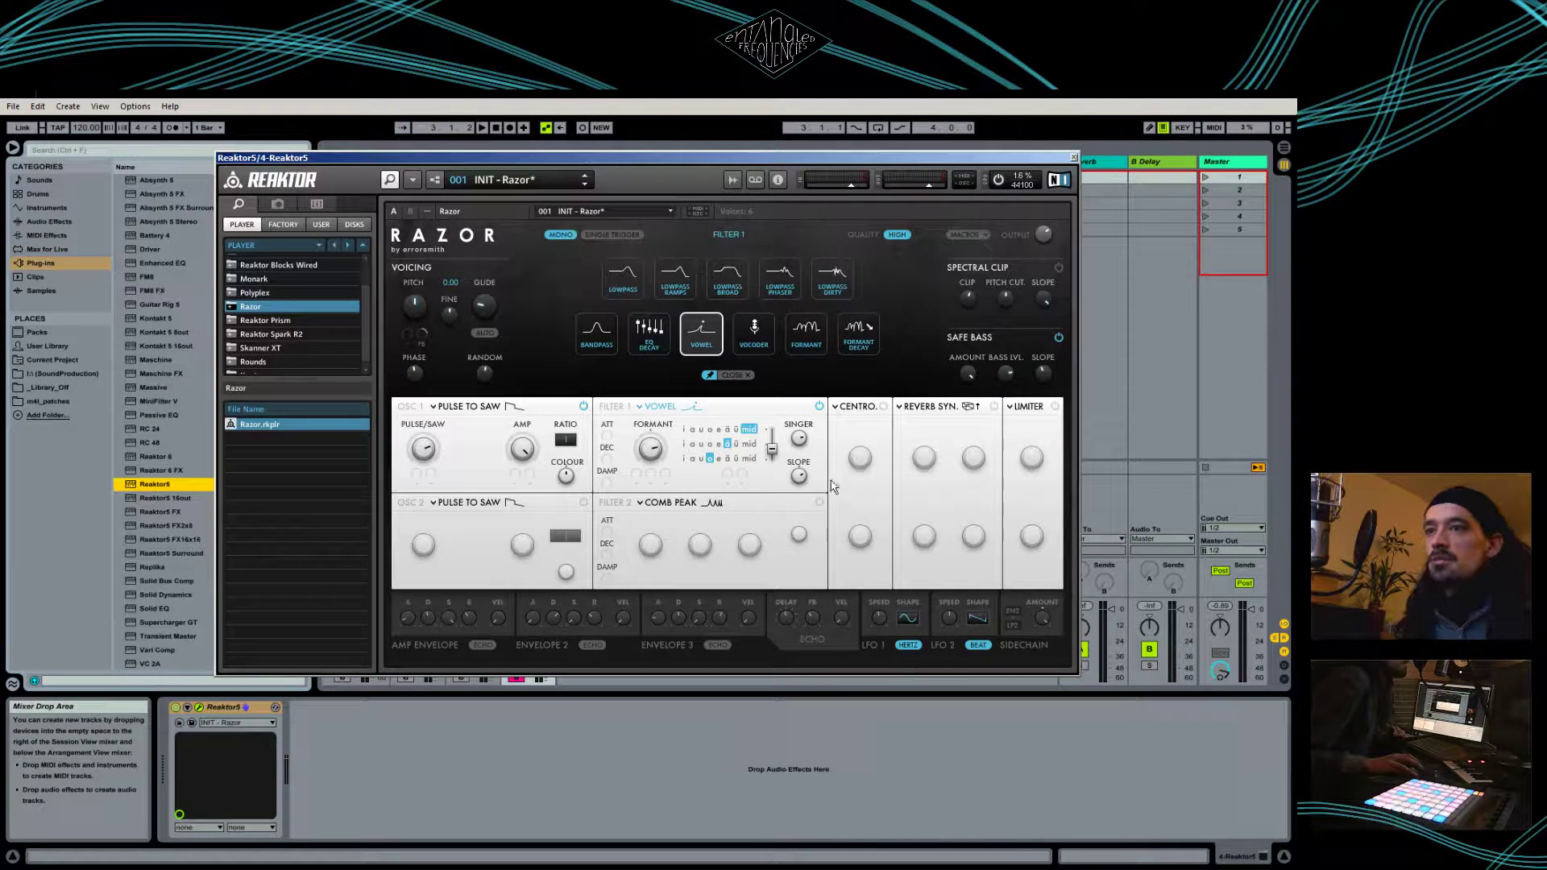
Try the Highpass, Bandreject, Comb Notch and Comb Peak types on Filter 2, settle on Multimode Dirty and return to the spectrum display
{"action": "left_click", "coordinate": [707, 504]}
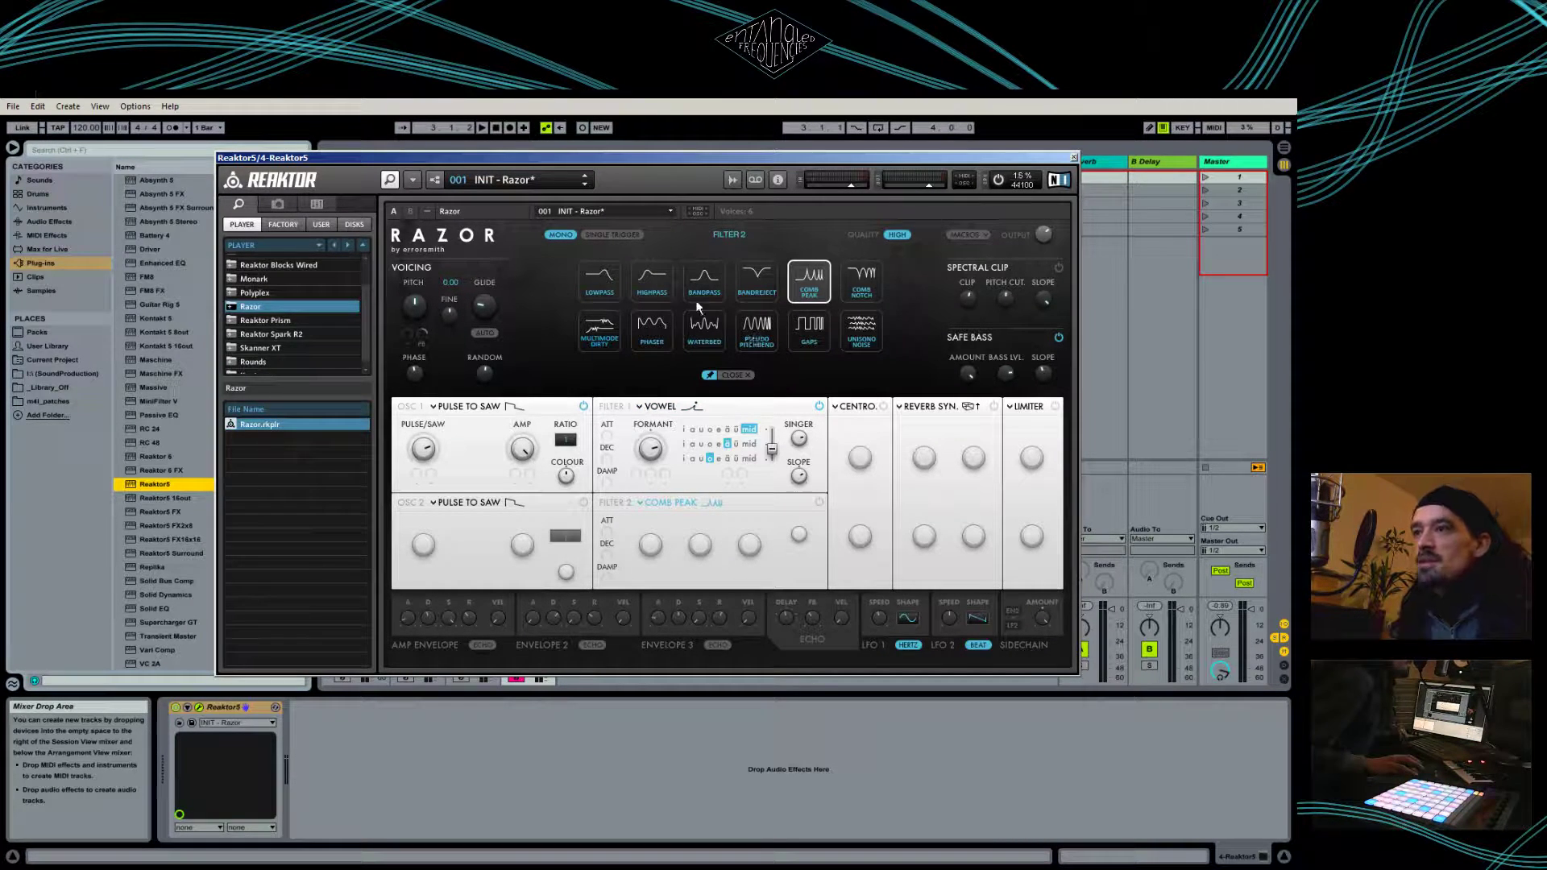
{"action": "left_click", "coordinate": [652, 280]}
{"action": "left_click", "coordinate": [750, 288]}
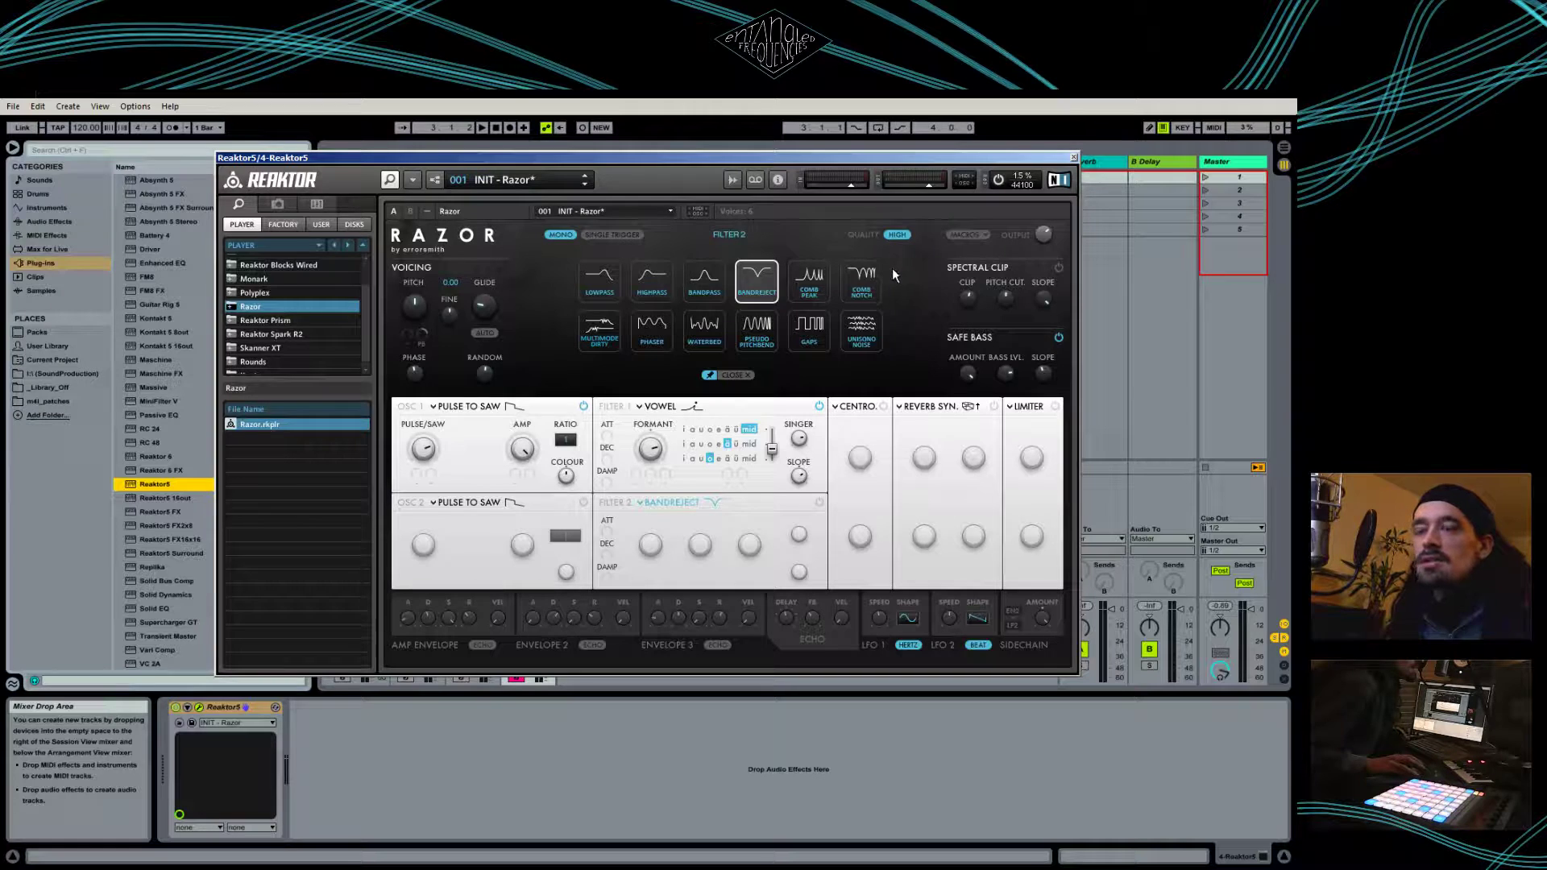
{"action": "left_click", "coordinate": [856, 281]}
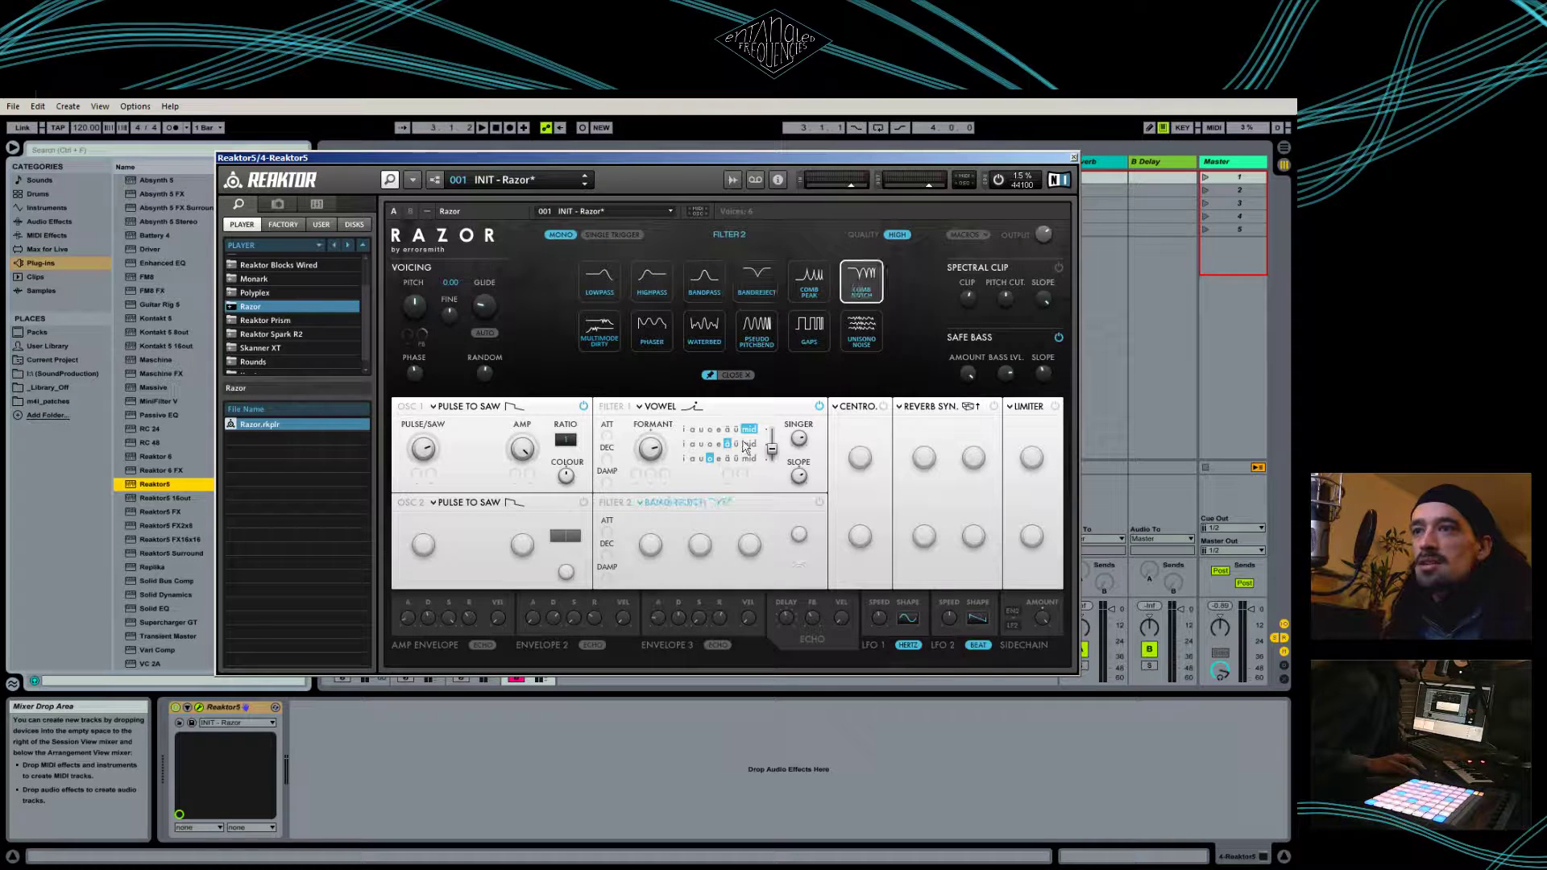
{"action": "left_click", "coordinate": [814, 284]}
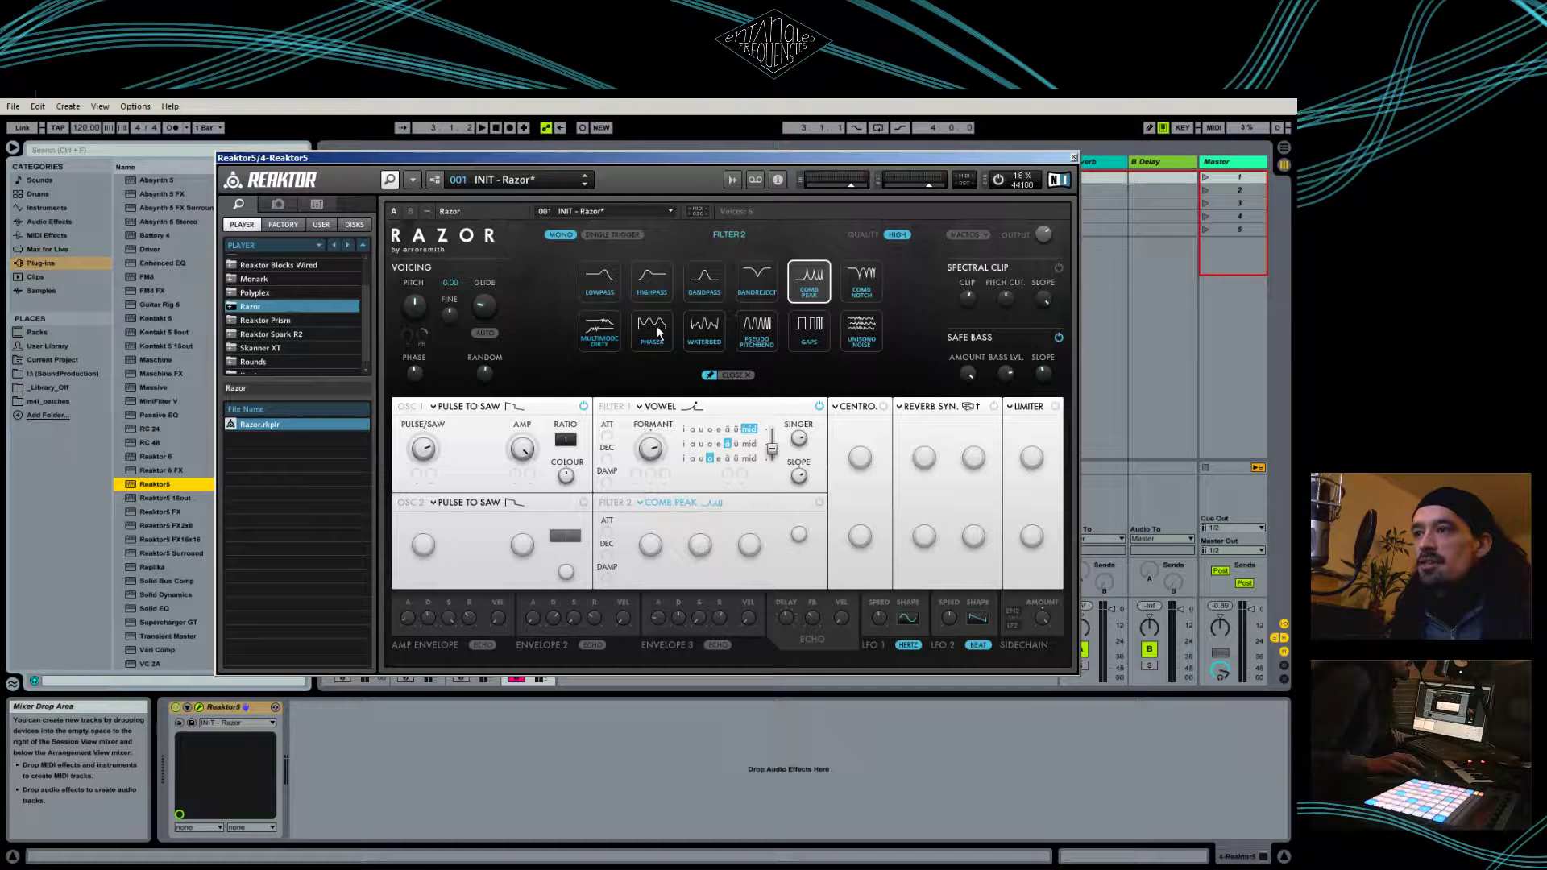
{"action": "left_click", "coordinate": [598, 333]}
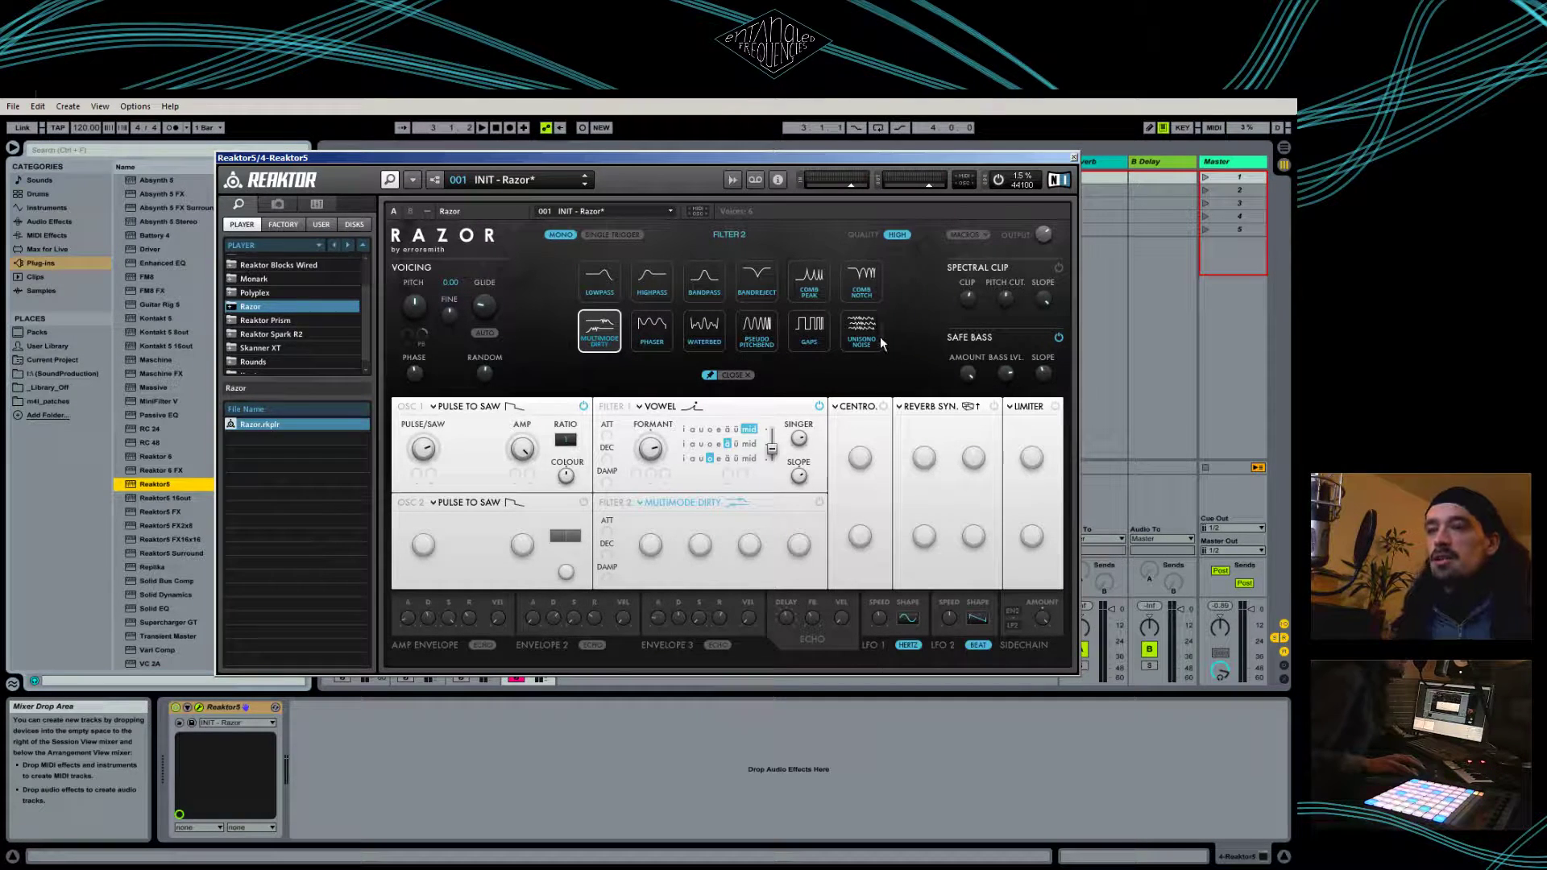
{"action": "left_click", "coordinate": [733, 374]}
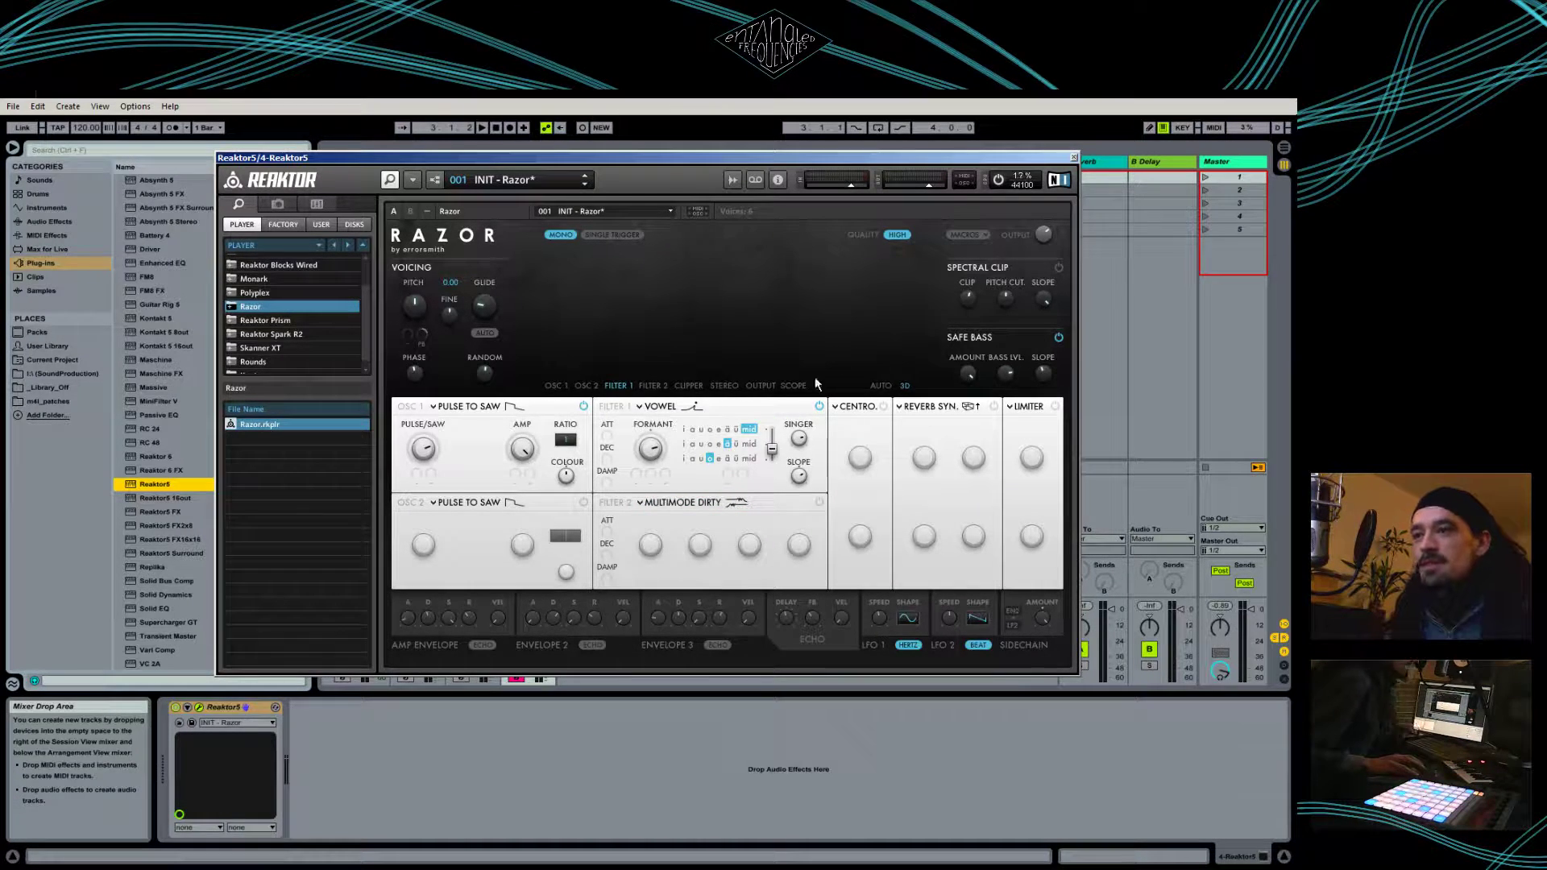
Try Lowpass on Filter 1, settle on Lowpass Ramps and return to the spectrum display
{"action": "left_click", "coordinate": [739, 406]}
{"action": "left_click", "coordinate": [629, 273]}
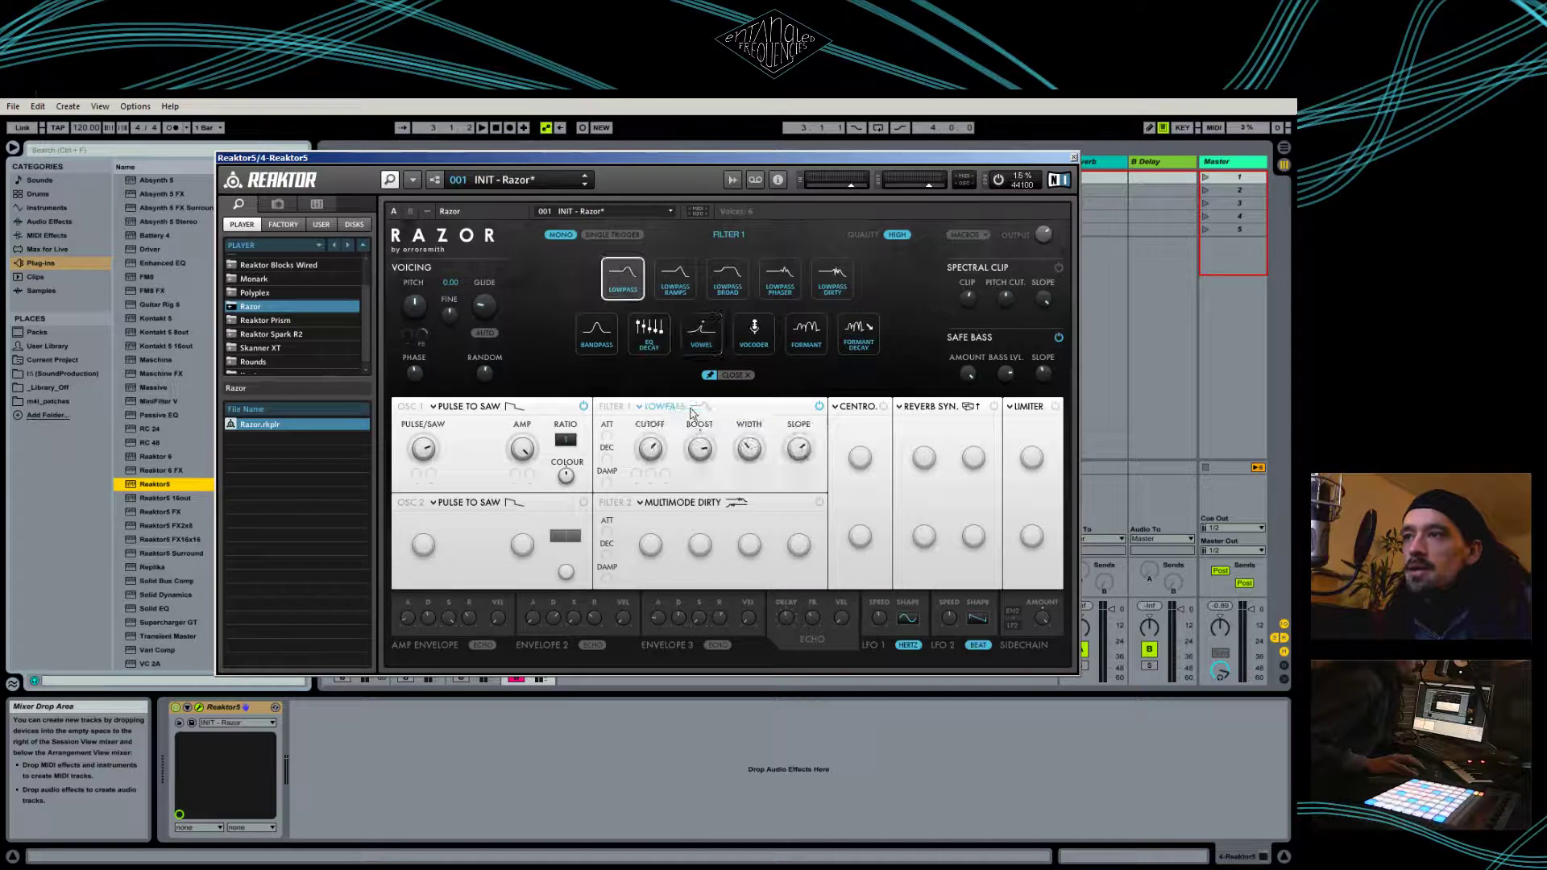
{"action": "left_click", "coordinate": [676, 278]}
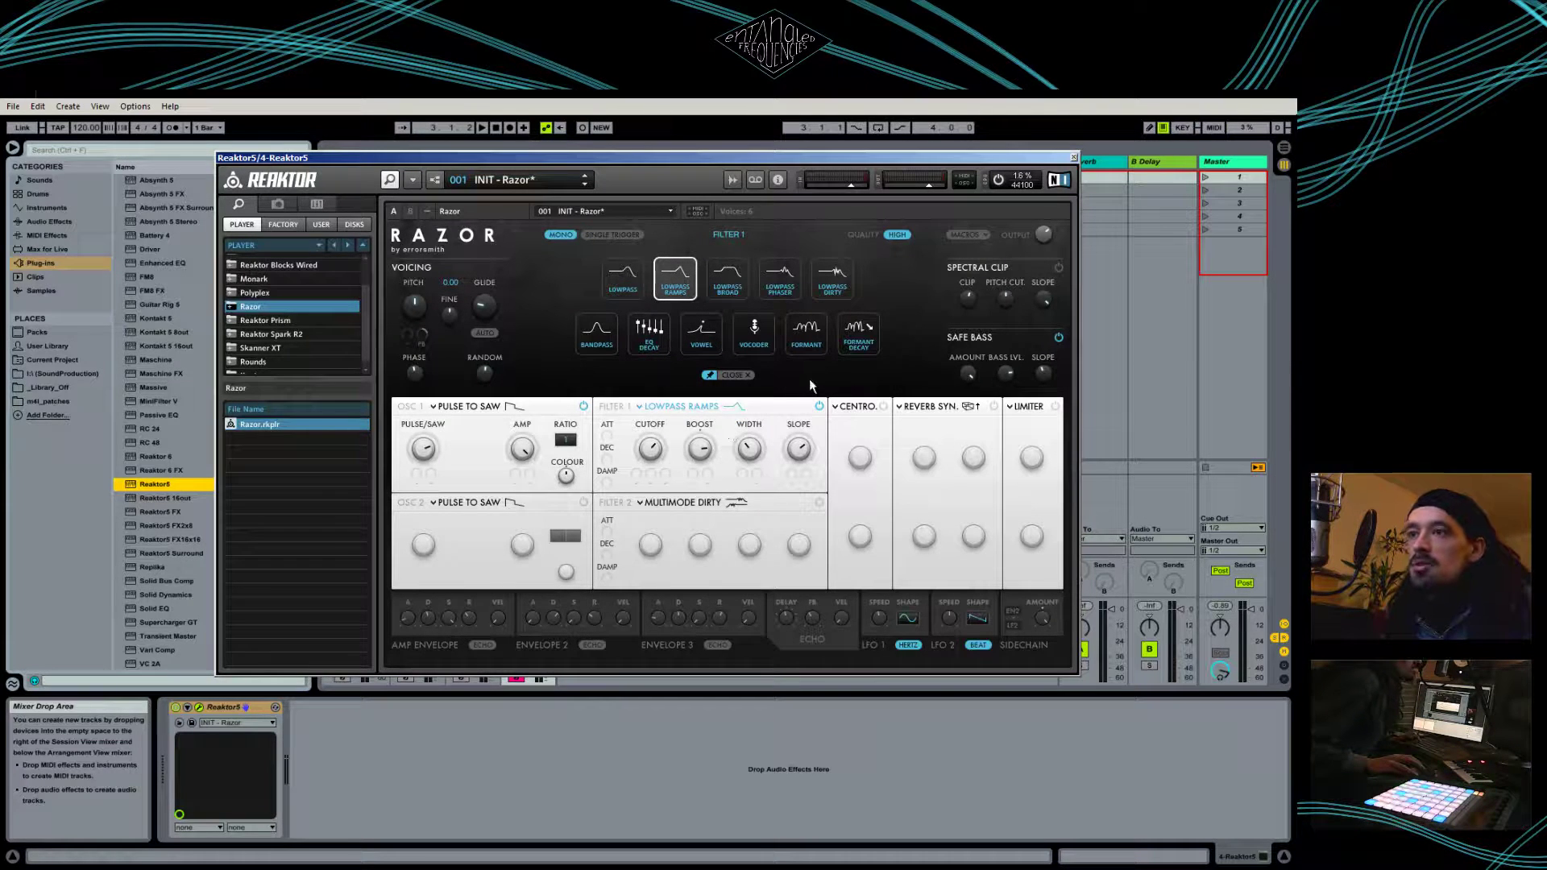
{"action": "left_click", "coordinate": [743, 376]}
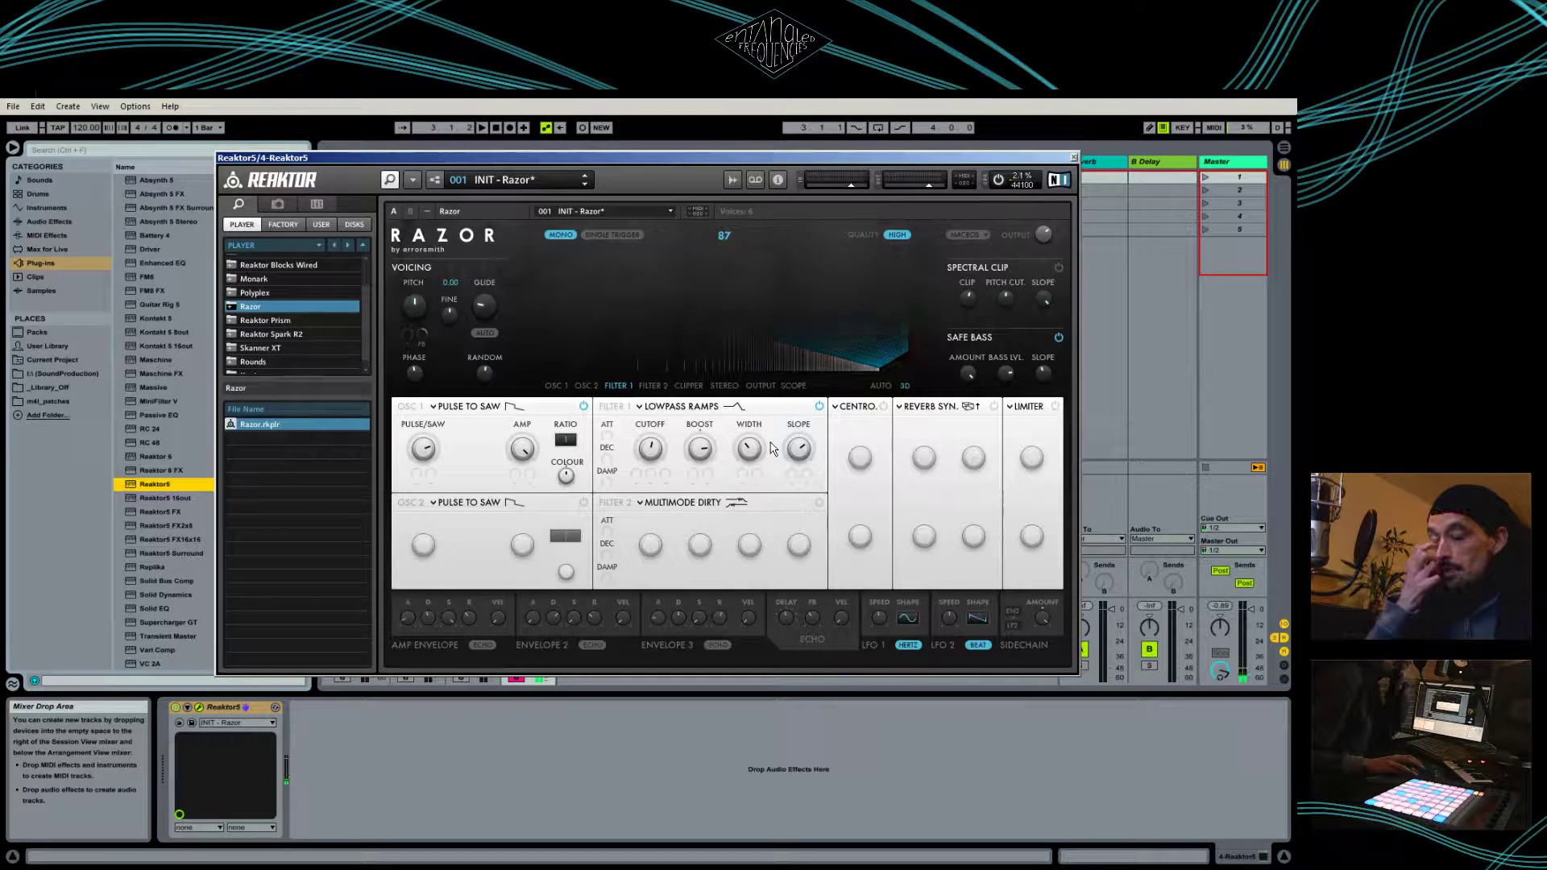
Enable the dissonance effect, change it from Centroid to Metal and vary its Amount
{"action": "left_click", "coordinate": [867, 412]}
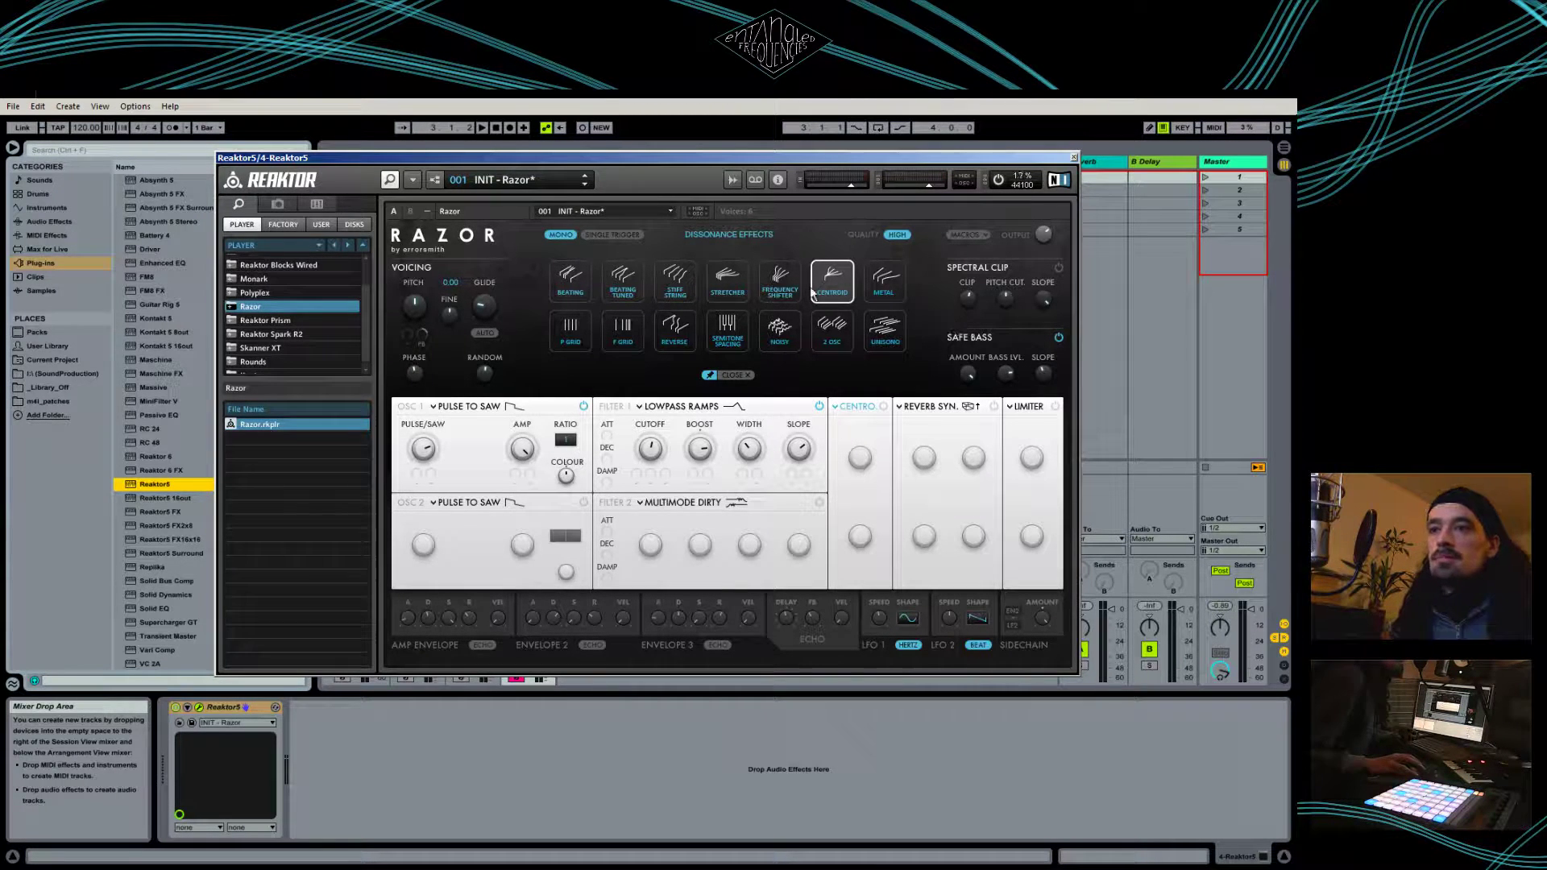
{"action": "left_click", "coordinate": [883, 408]}
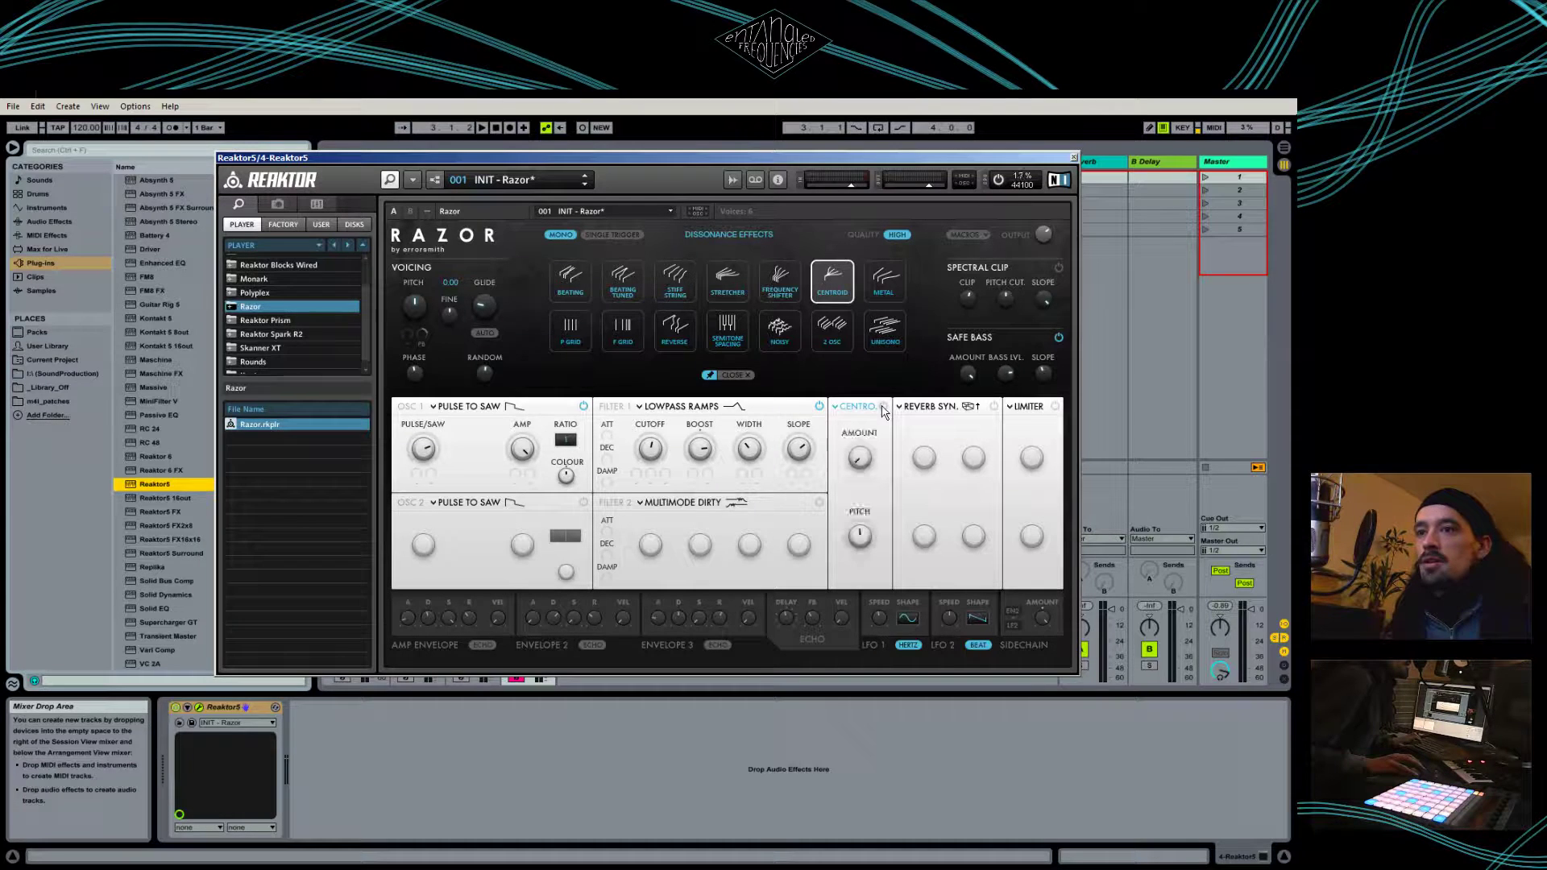
{"action": "left_click", "coordinate": [884, 282]}
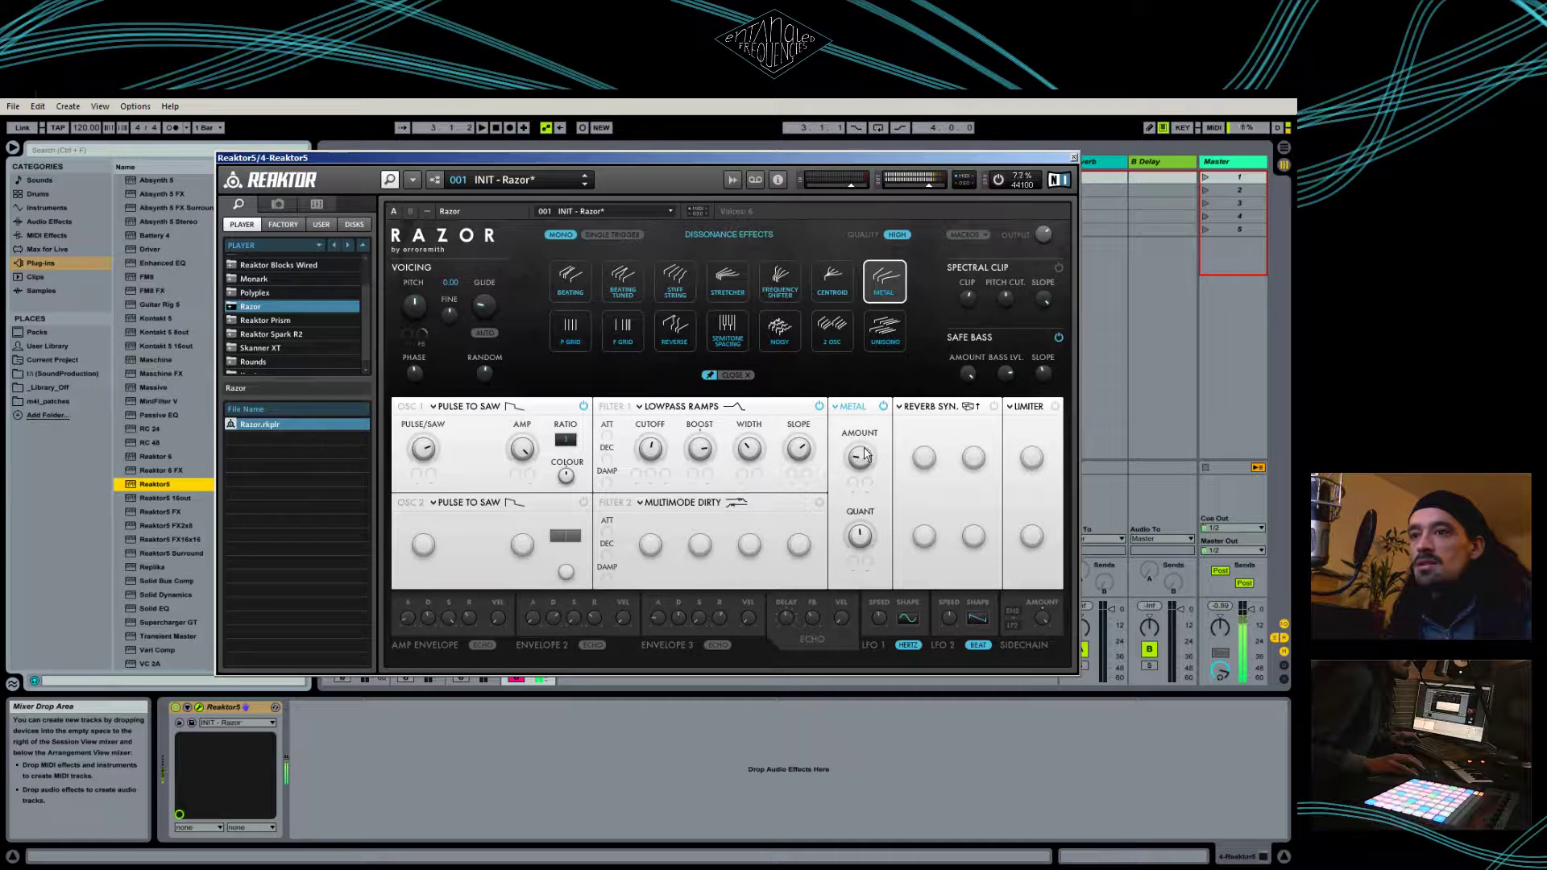
{"action": "left_click_drag", "start_coordinate": [868, 457], "coordinate": [858, 423]}
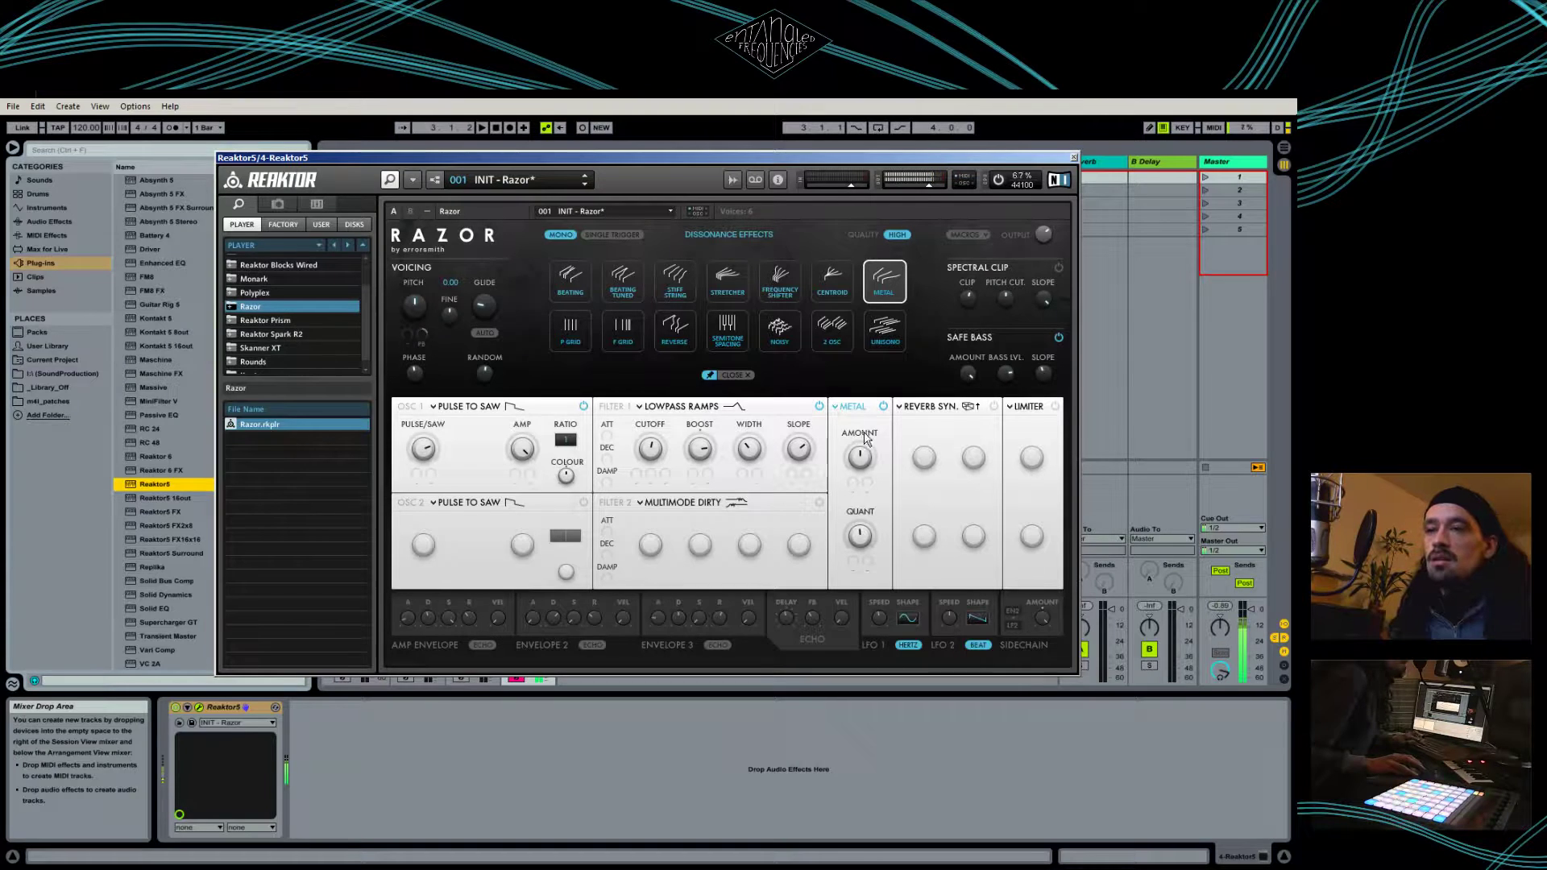
{"action": "mouse_move", "coordinate": [864, 436]}
{"action": "left_mouse_down"}
{"action": "mouse_move", "coordinate": [868, 493]}
{"action": "mouse_move", "coordinate": [878, 437]}
{"action": "left_mouse_up"}
Try the 2 Osc dissonance effect with varied Quant, Semitone Spacing, and the Frequency Shifter with varied Amount
{"action": "left_click", "coordinate": [837, 330]}
{"action": "left_click_drag", "start_coordinate": [860, 536], "coordinate": [851, 569]}
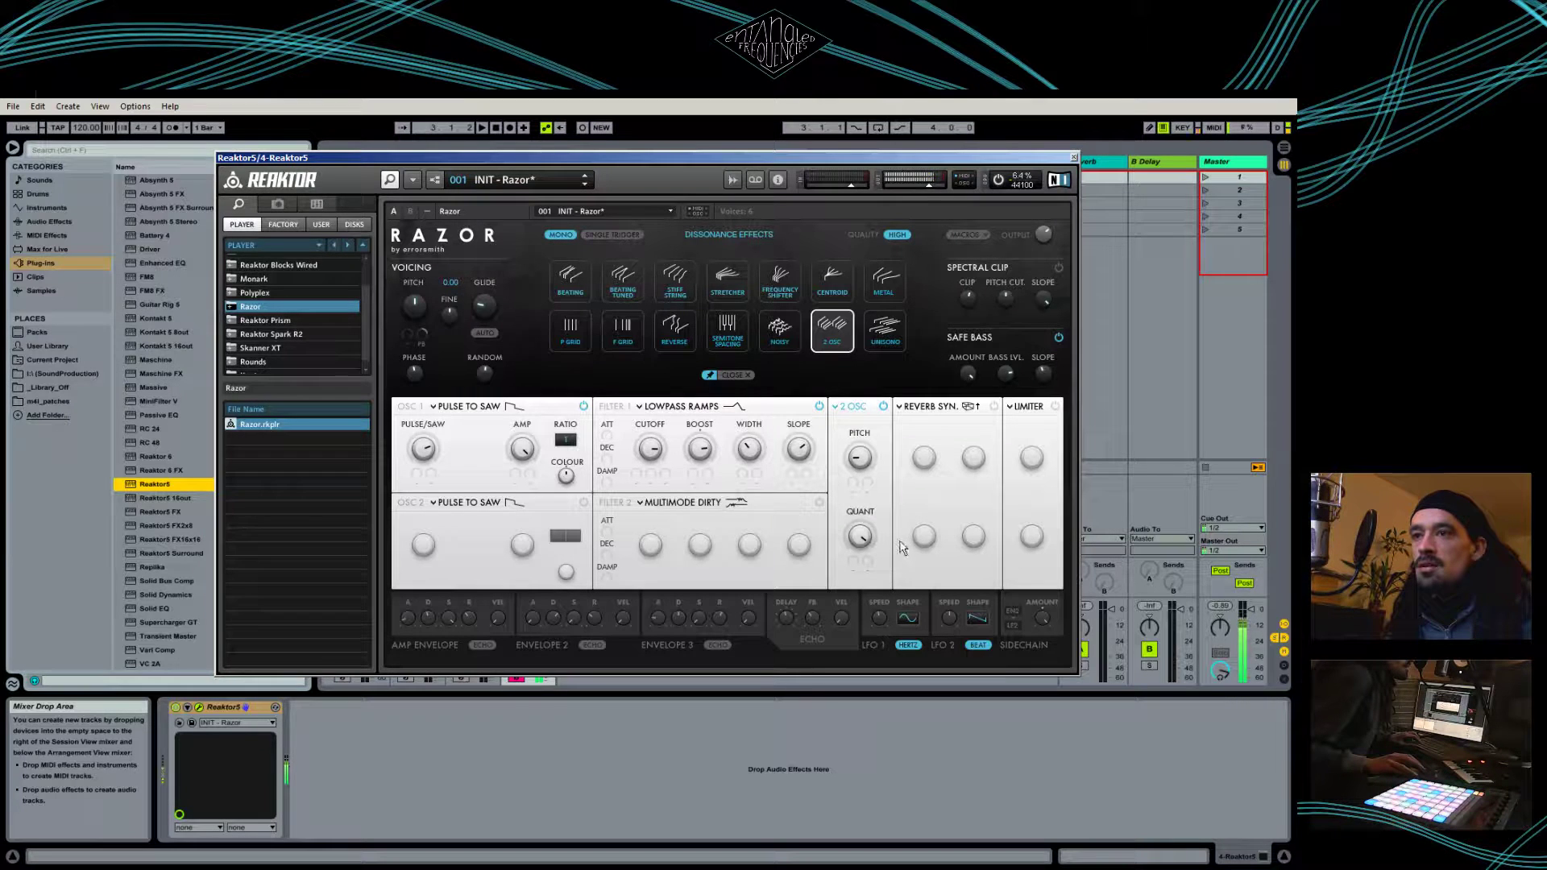
{"action": "left_click", "coordinate": [728, 326]}
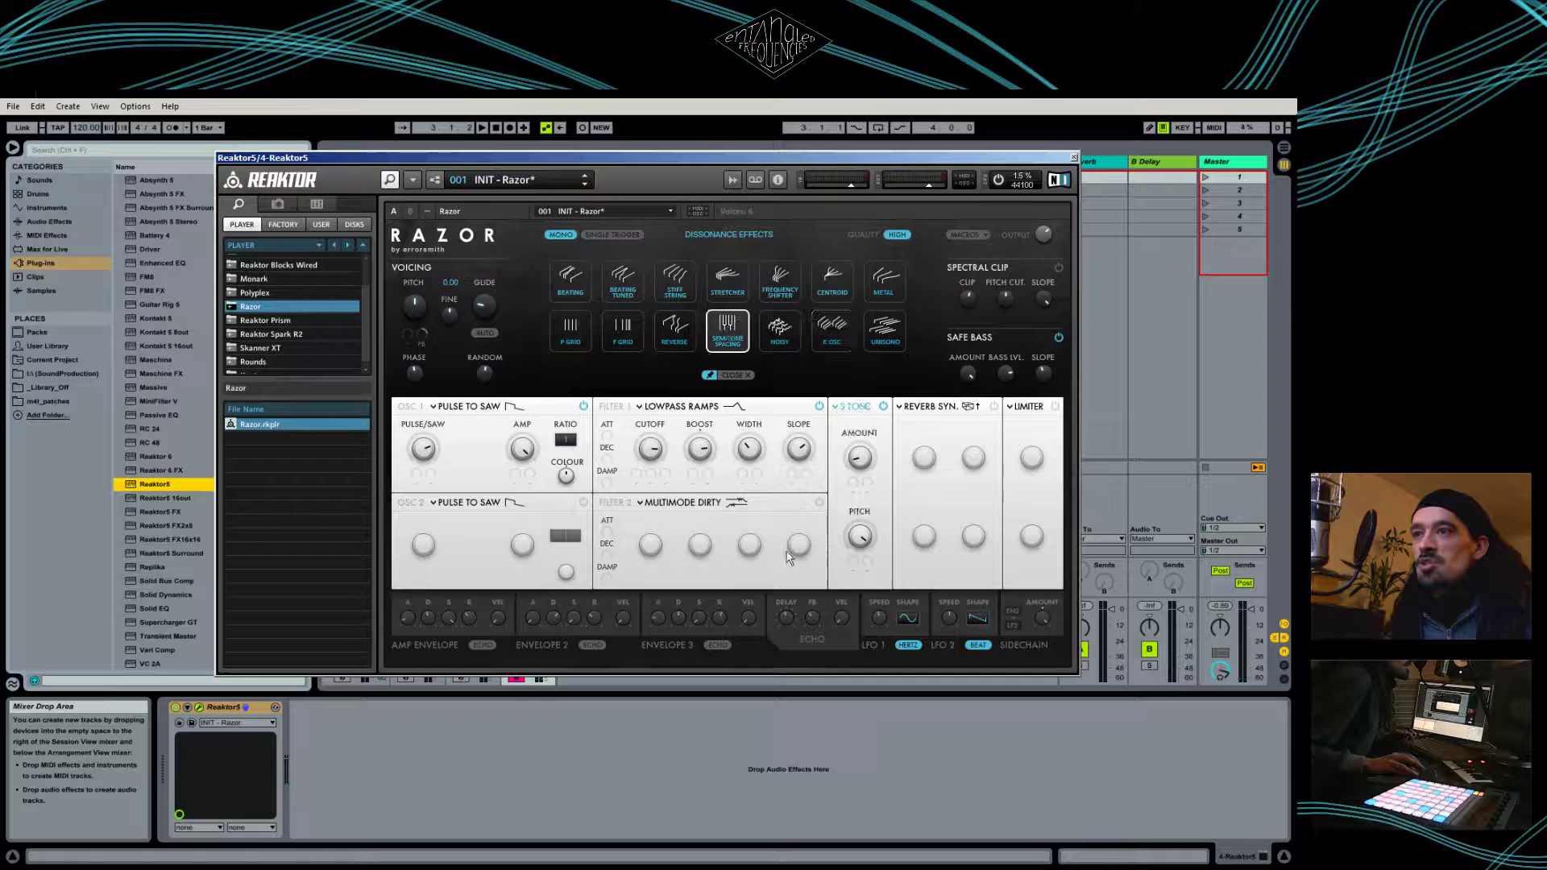
{"action": "left_click", "coordinate": [788, 296]}
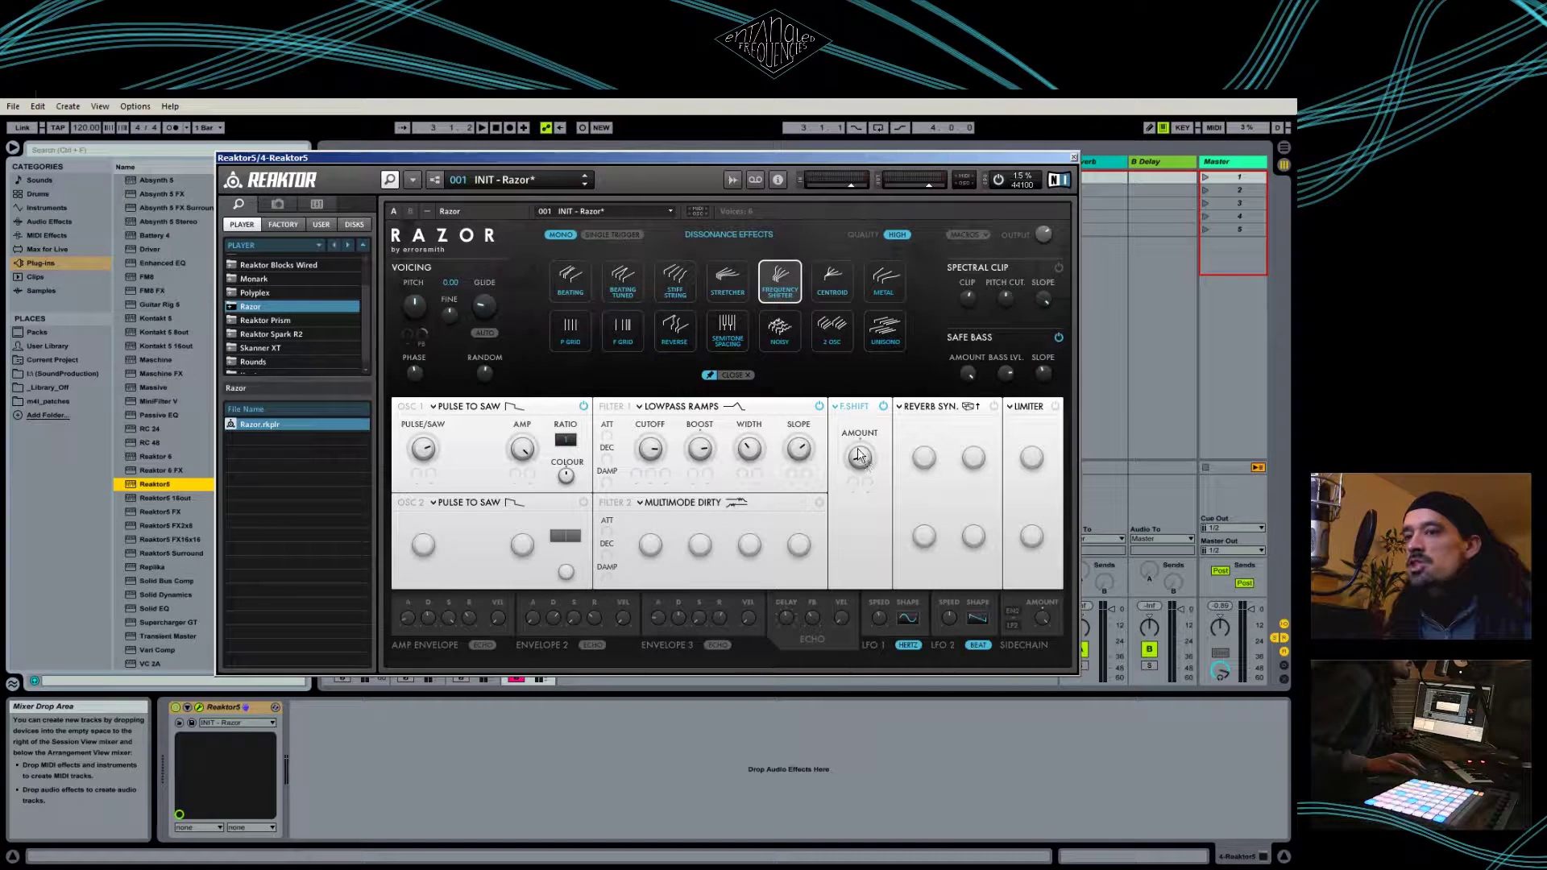
{"action": "left_click_drag", "start_coordinate": [859, 456], "coordinate": [868, 612]}
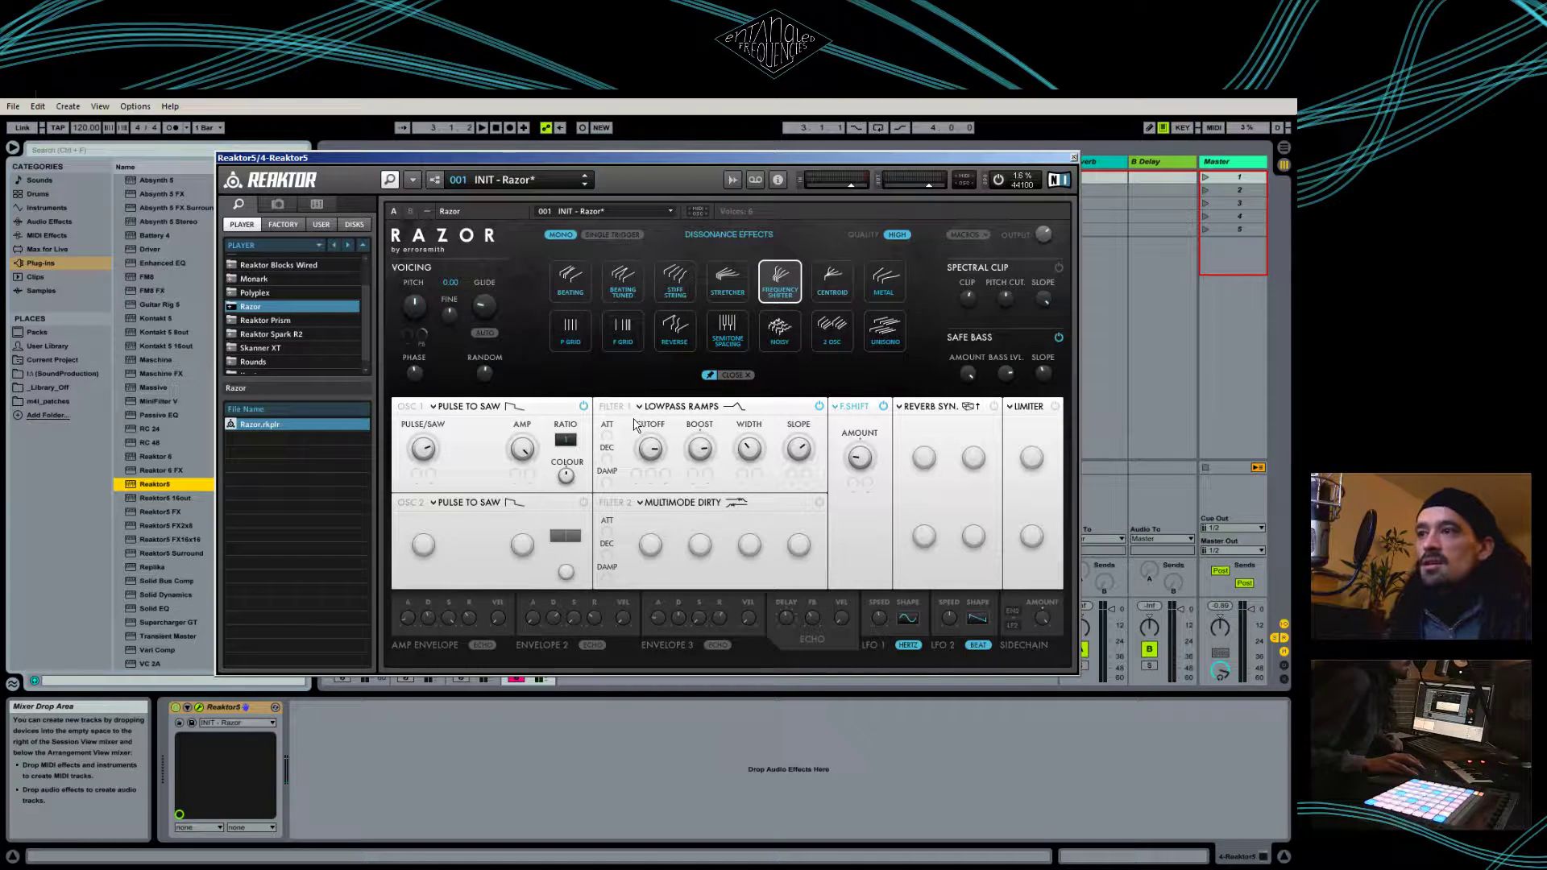
Set the dissonance effect to Beating Tuned and vary its Partial and Amount while viewing the output spectrum
{"action": "left_click", "coordinate": [620, 278]}
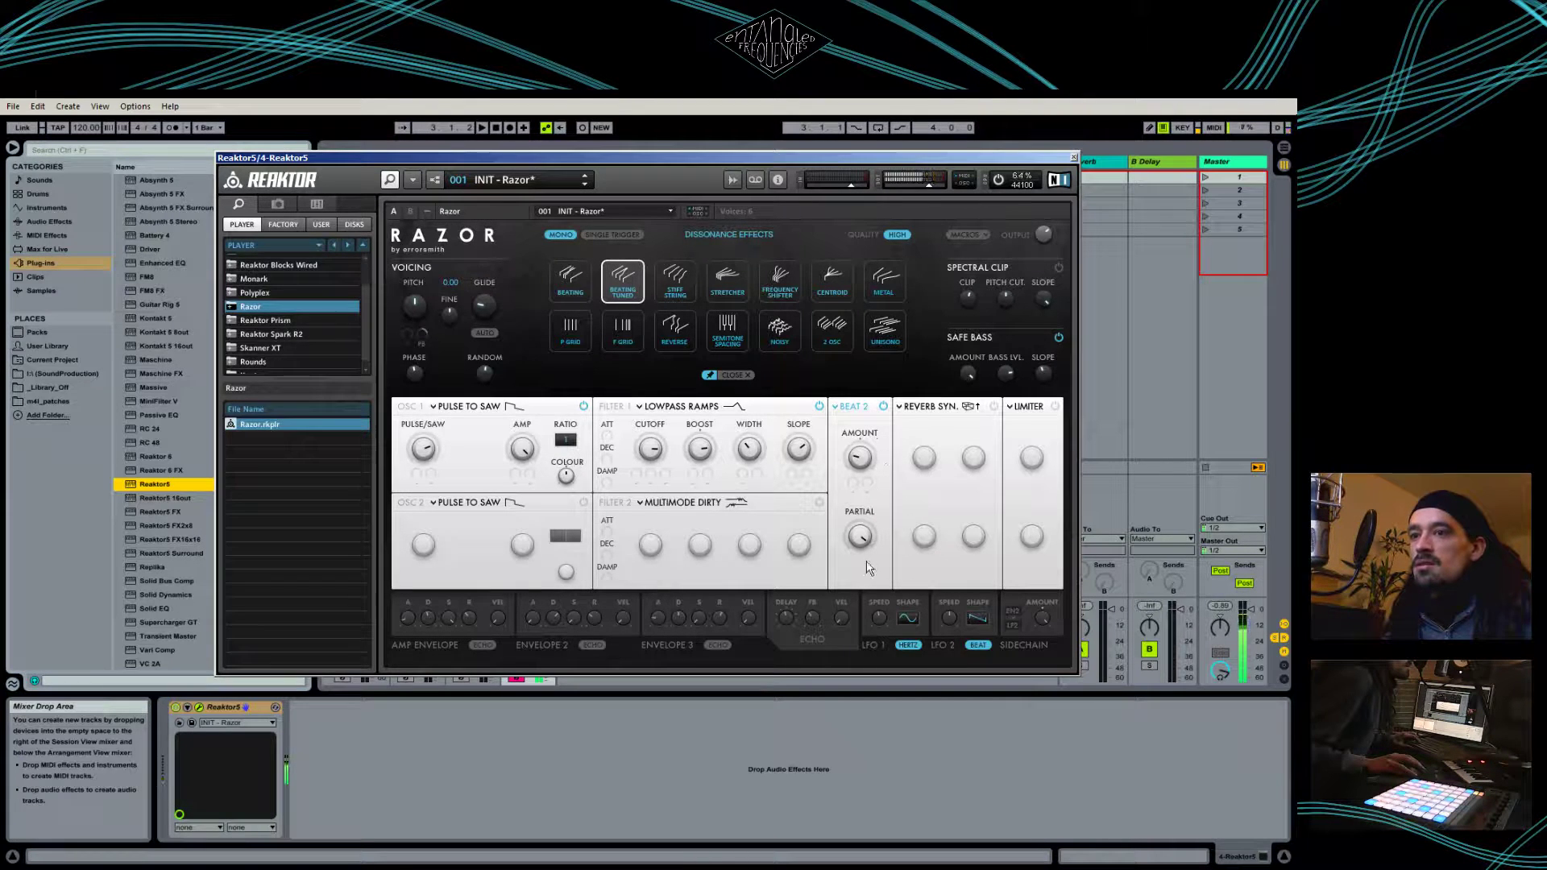
{"action": "left_click_drag", "start_coordinate": [861, 537], "coordinate": [886, 592]}
{"action": "left_click", "coordinate": [735, 375]}
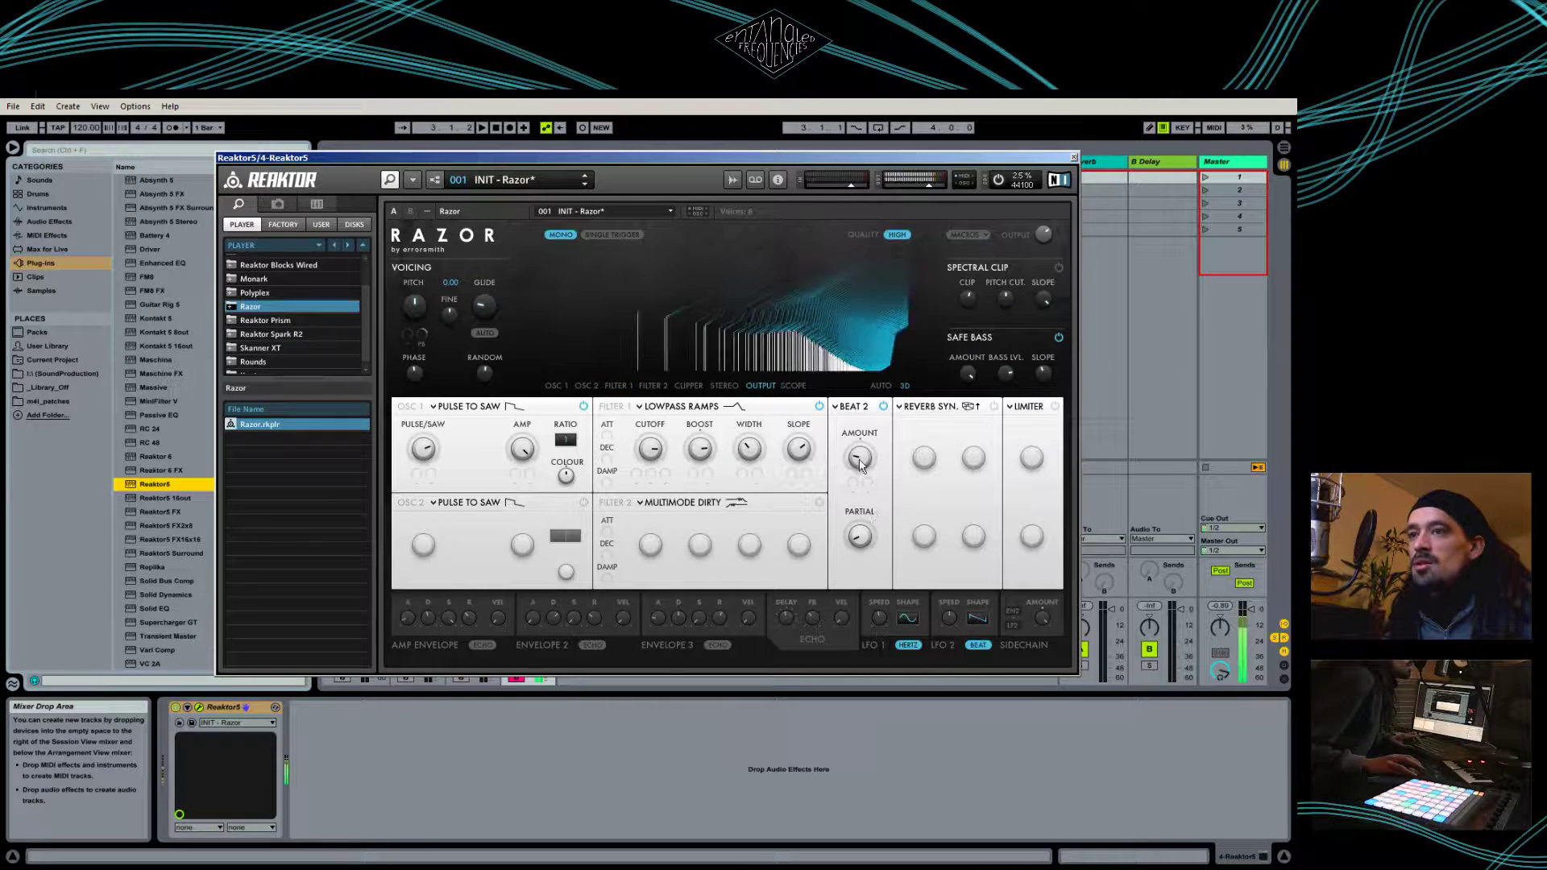
{"action": "mouse_move", "coordinate": [859, 460]}
{"action": "left_mouse_down"}
{"action": "mouse_move", "coordinate": [862, 421]}
{"action": "mouse_move", "coordinate": [892, 500]}
{"action": "mouse_move", "coordinate": [887, 448]}
{"action": "left_mouse_up"}
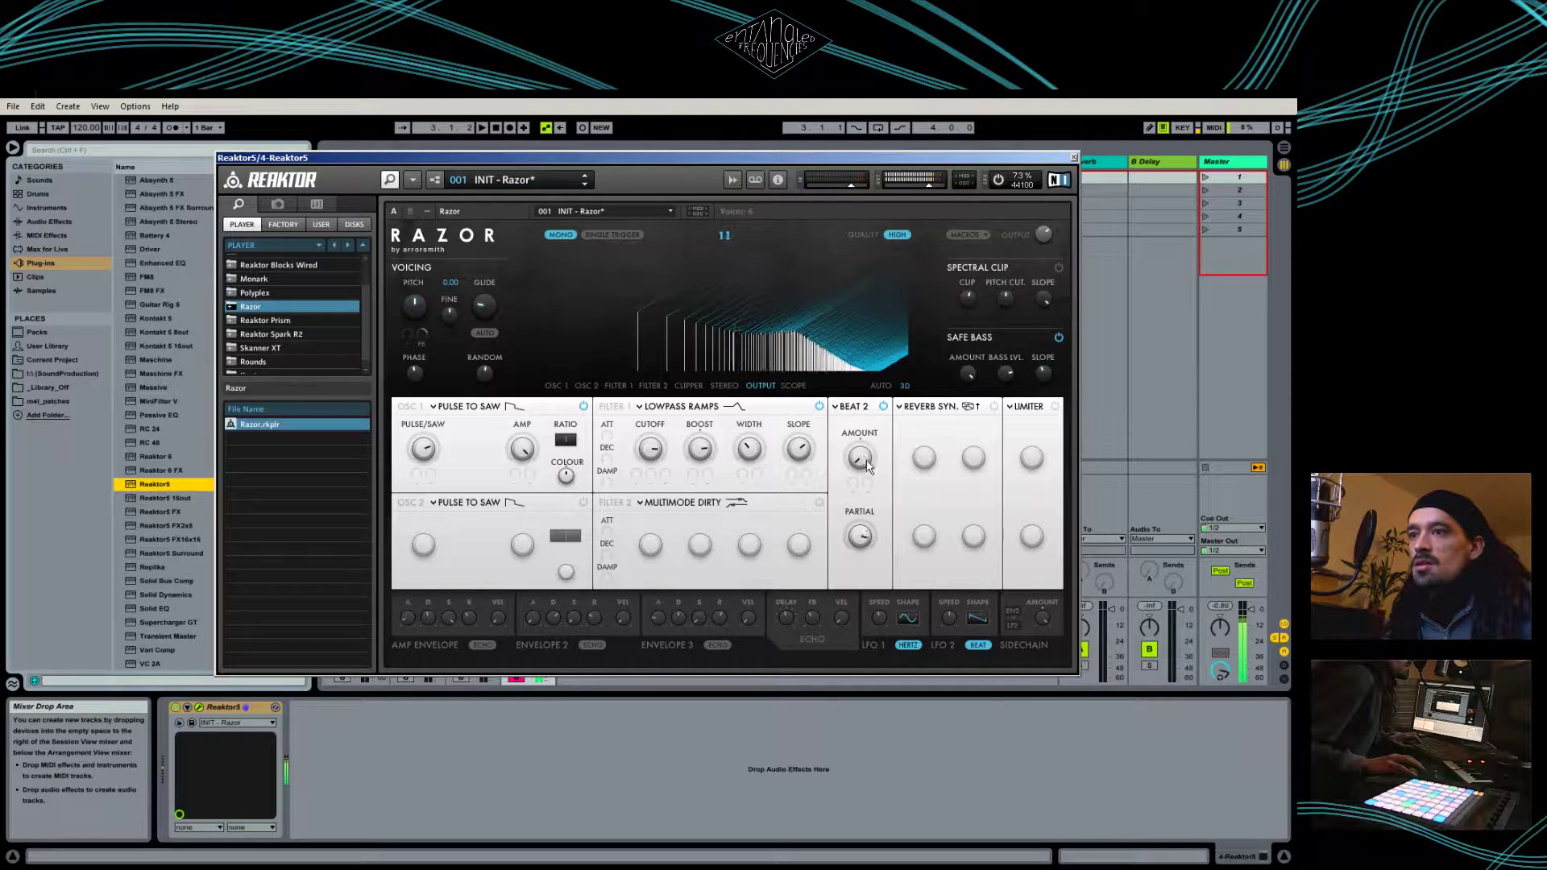
{"action": "left_click_drag", "start_coordinate": [875, 529], "coordinate": [884, 539]}
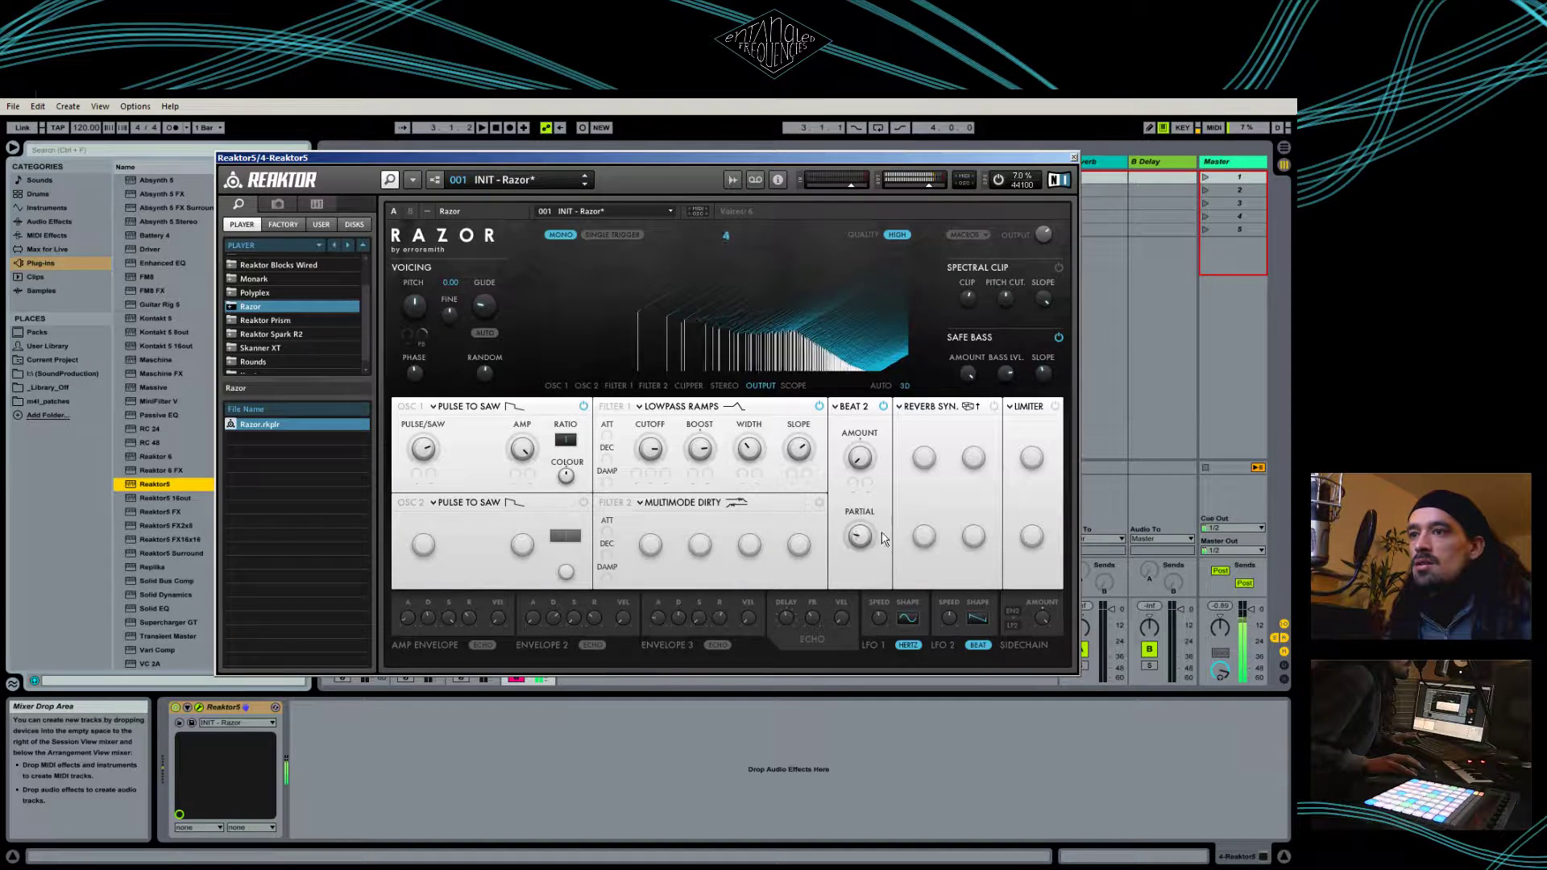
Switch off the Beating Tuned dissonance effect and close the dissonance effect selection
{"action": "left_click", "coordinate": [854, 406]}
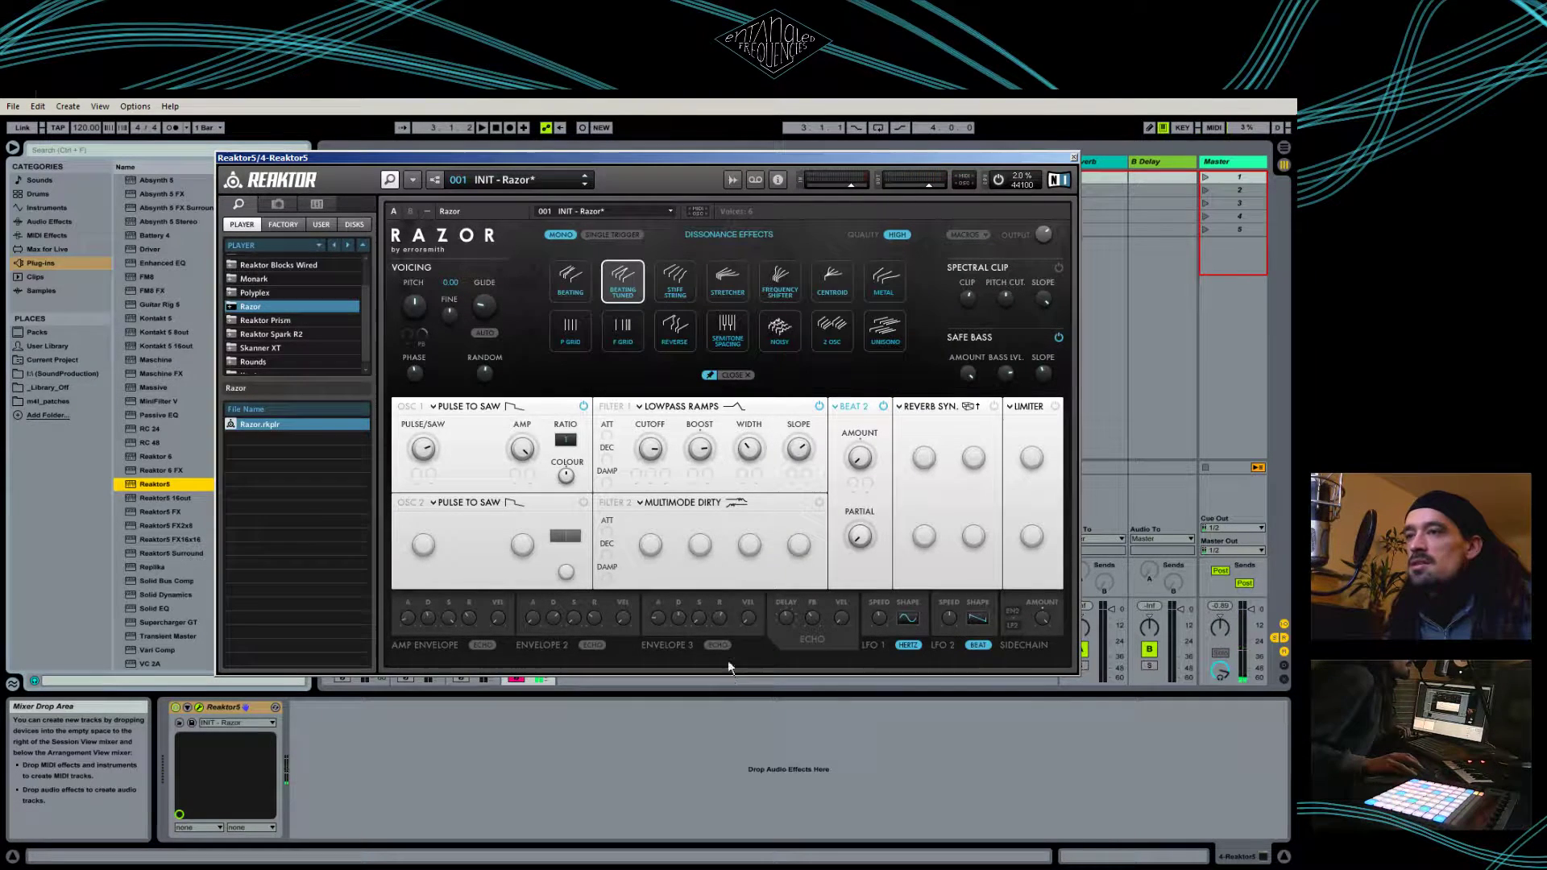
{"action": "left_click", "coordinate": [878, 406]}
{"action": "left_click", "coordinate": [854, 406]}
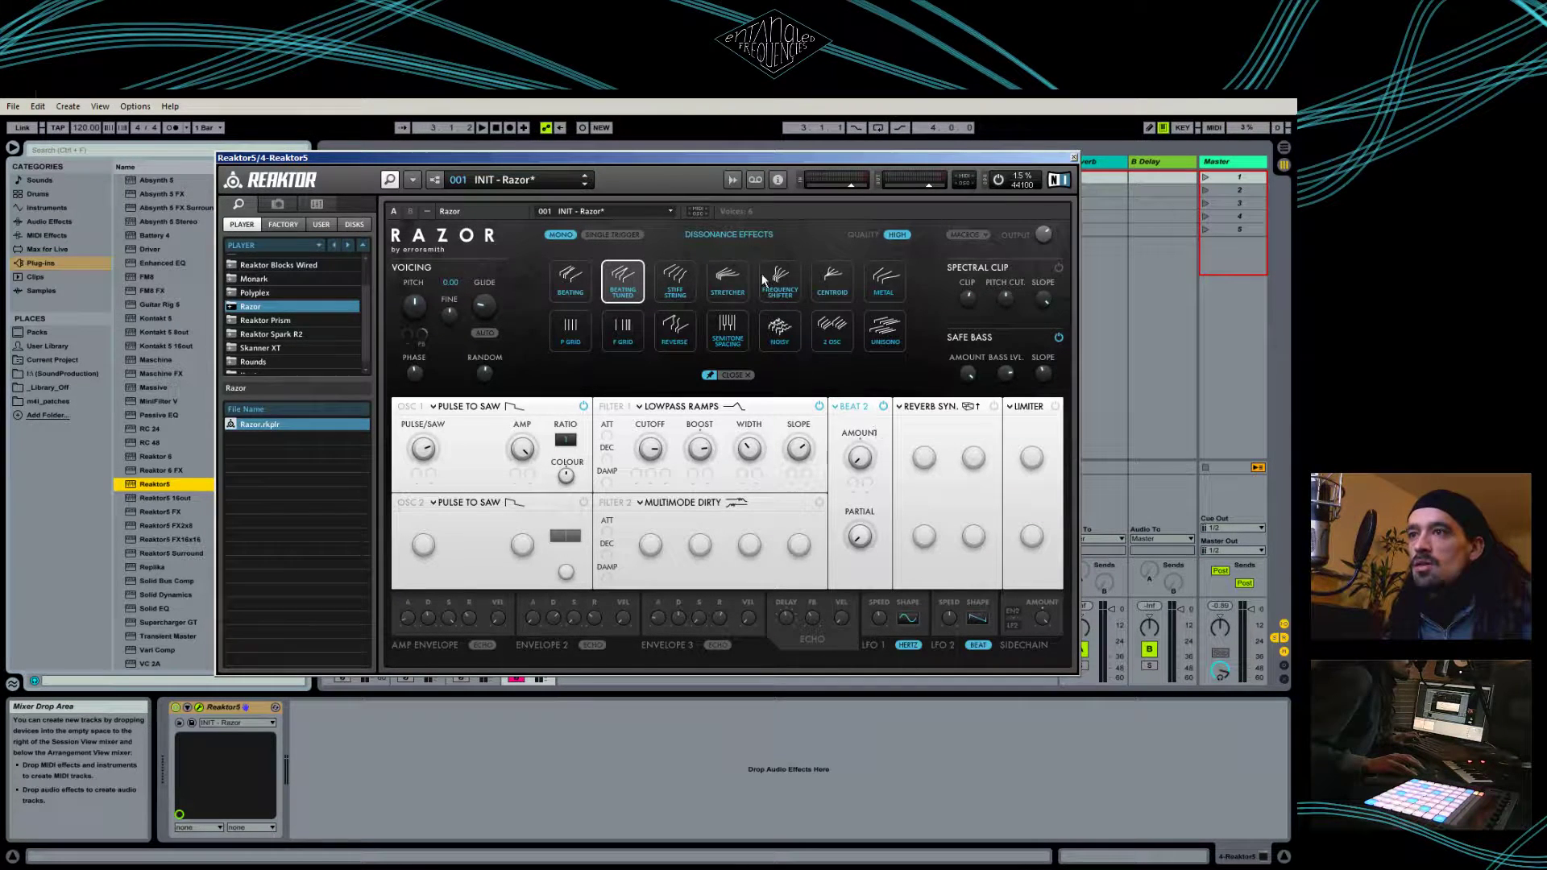
{"action": "left_click", "coordinate": [884, 407]}
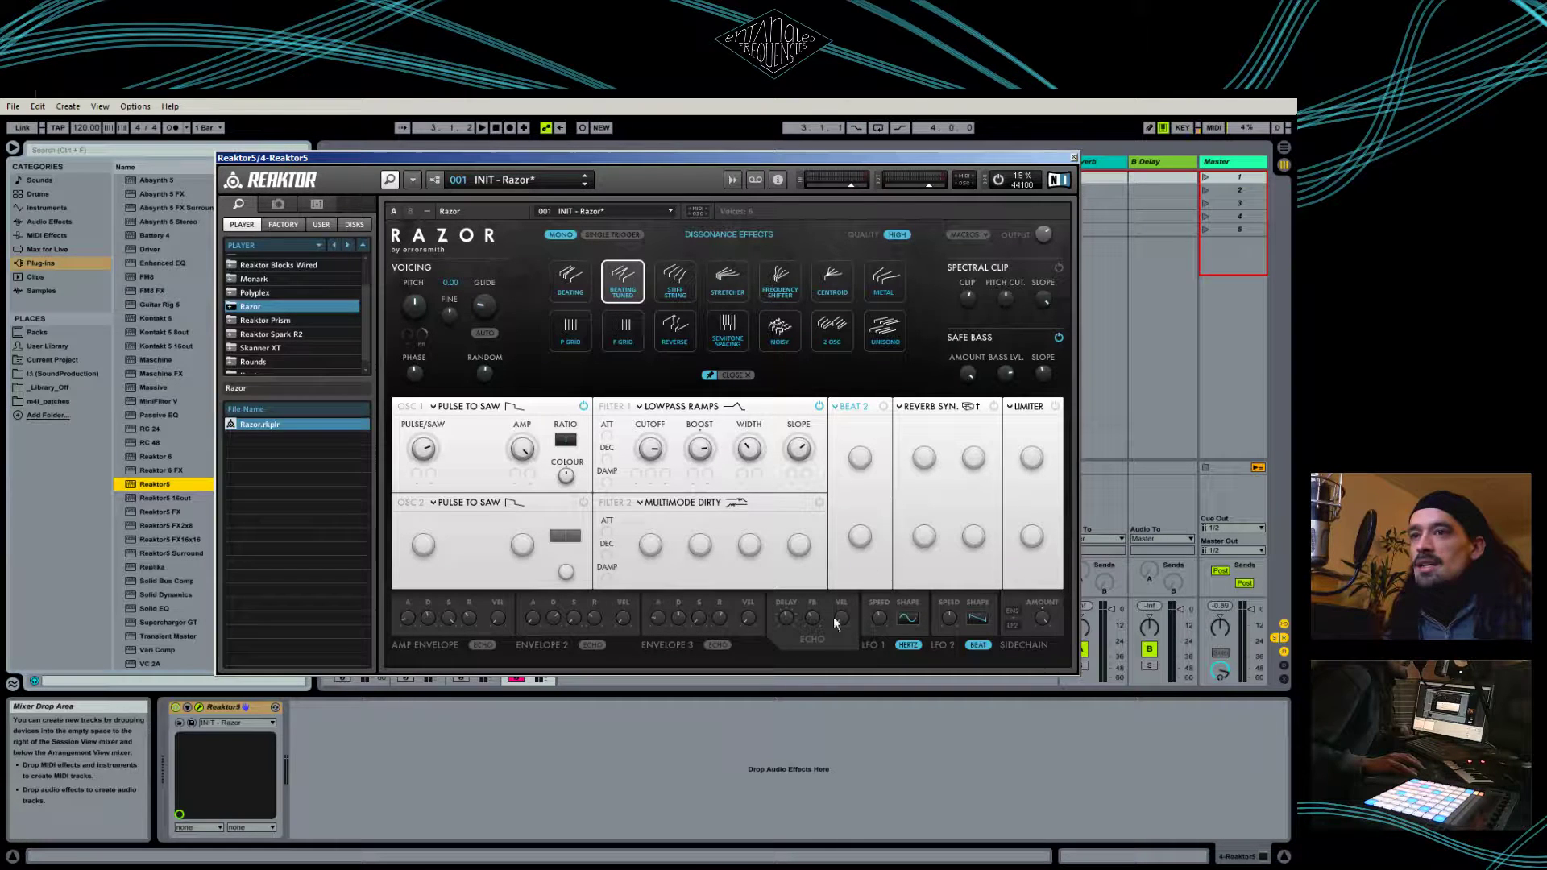
{"action": "left_click", "coordinate": [731, 375]}
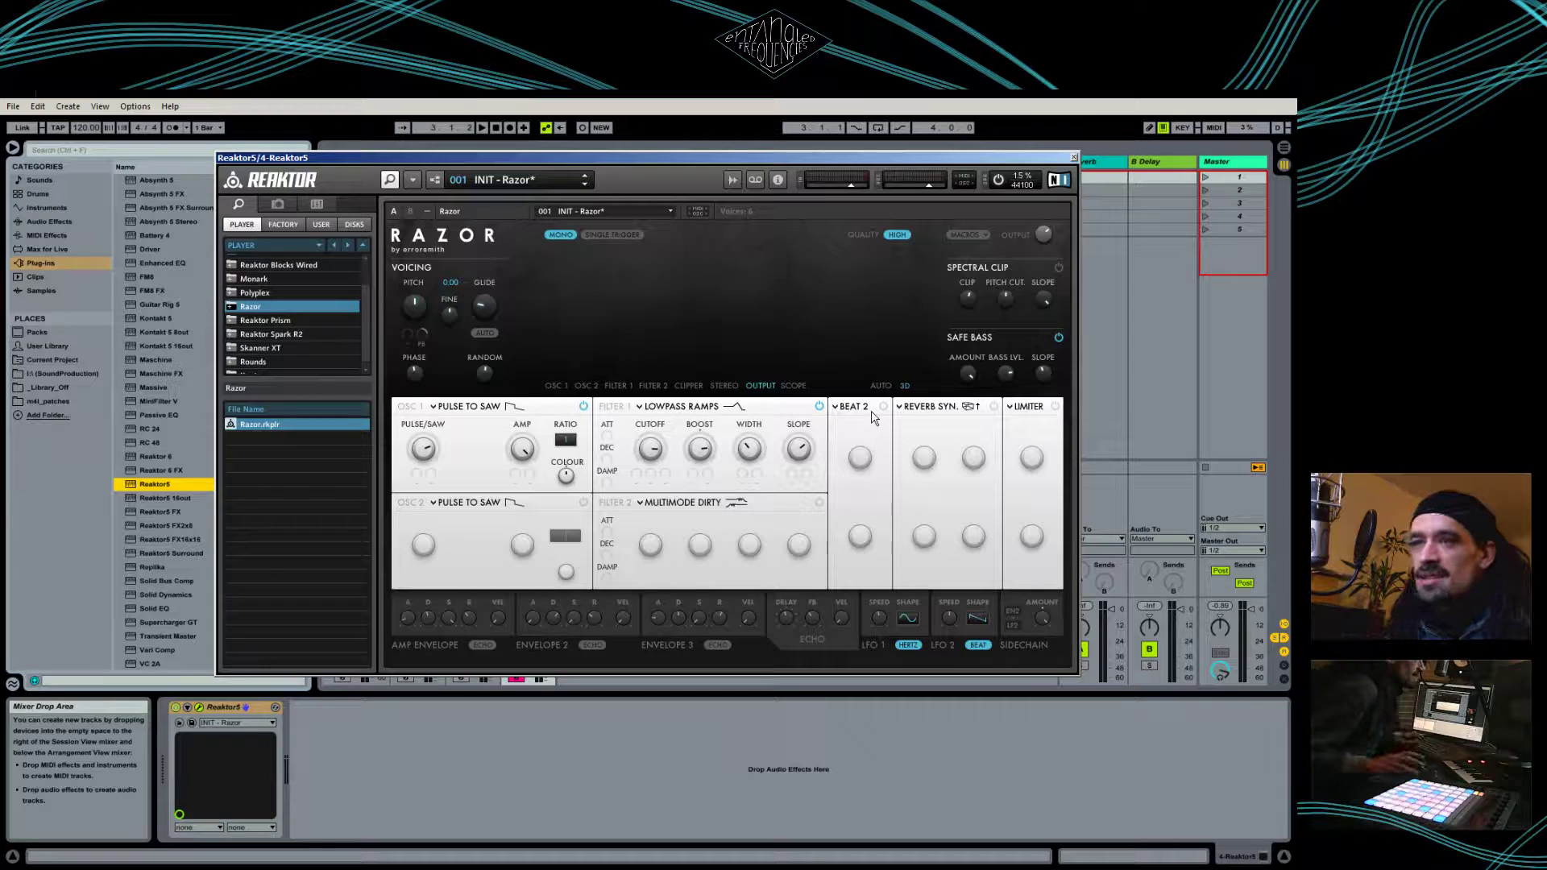
Enable the stereo effect and try its Air and Chorus types
{"action": "left_click", "coordinate": [959, 409]}
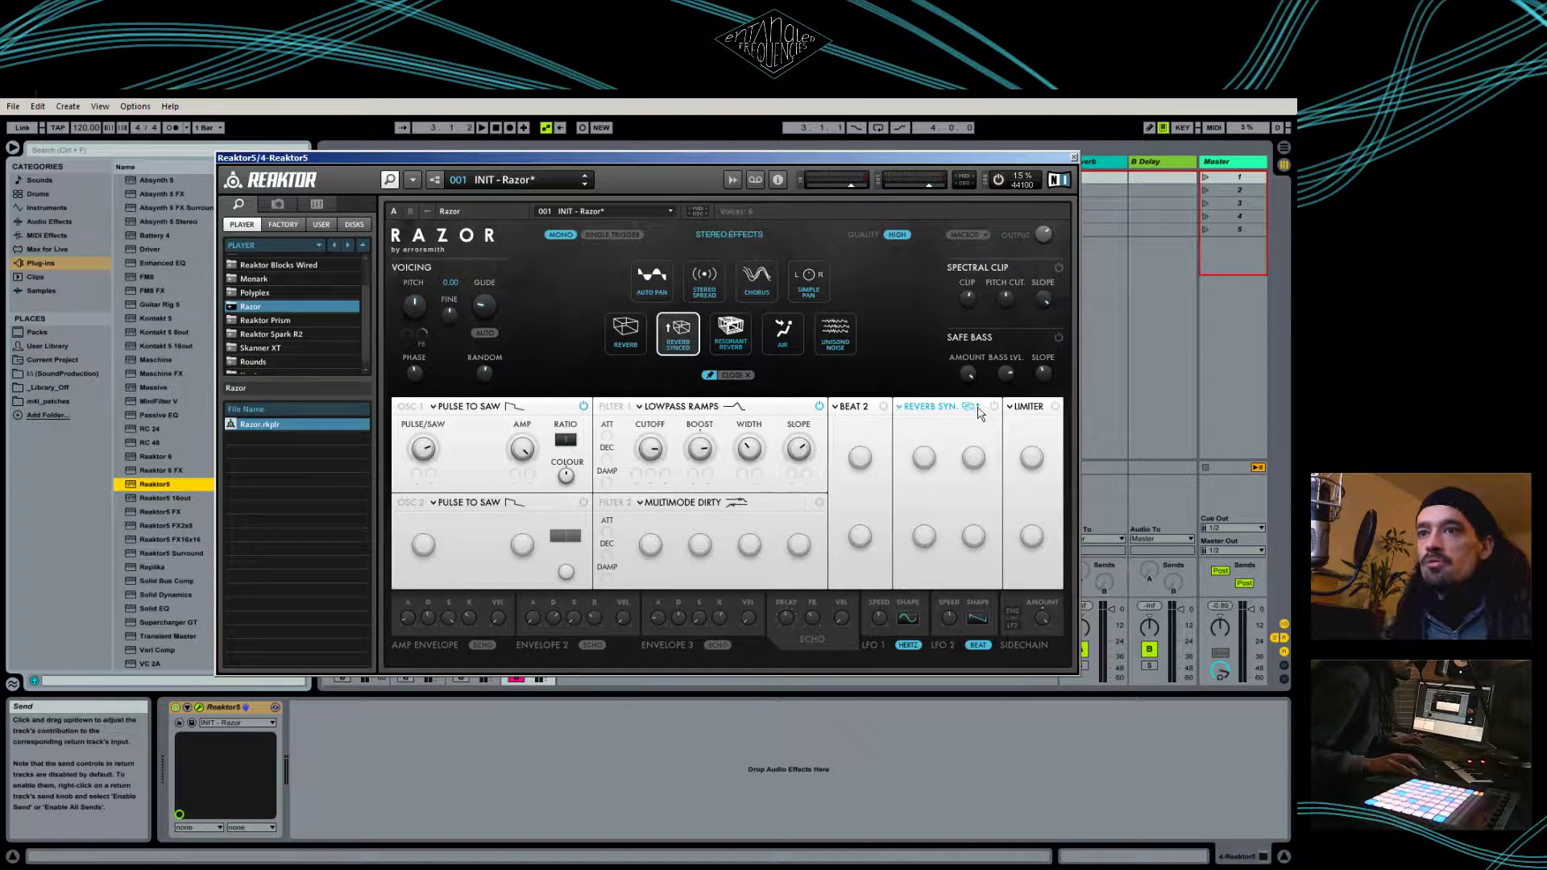
{"action": "left_click", "coordinate": [973, 408]}
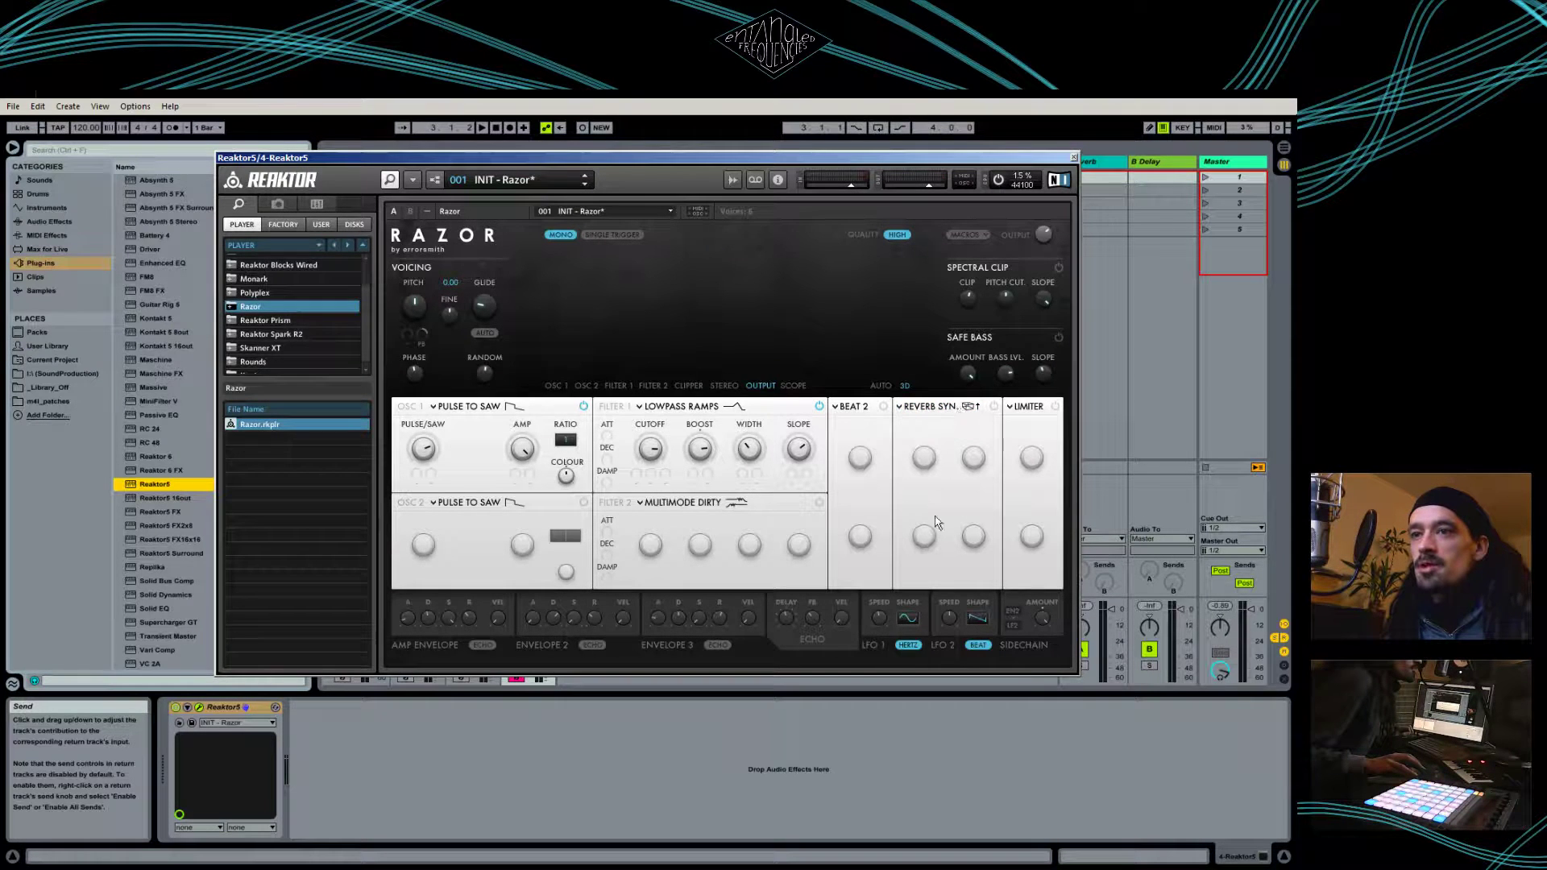
{"action": "left_click", "coordinate": [957, 406]}
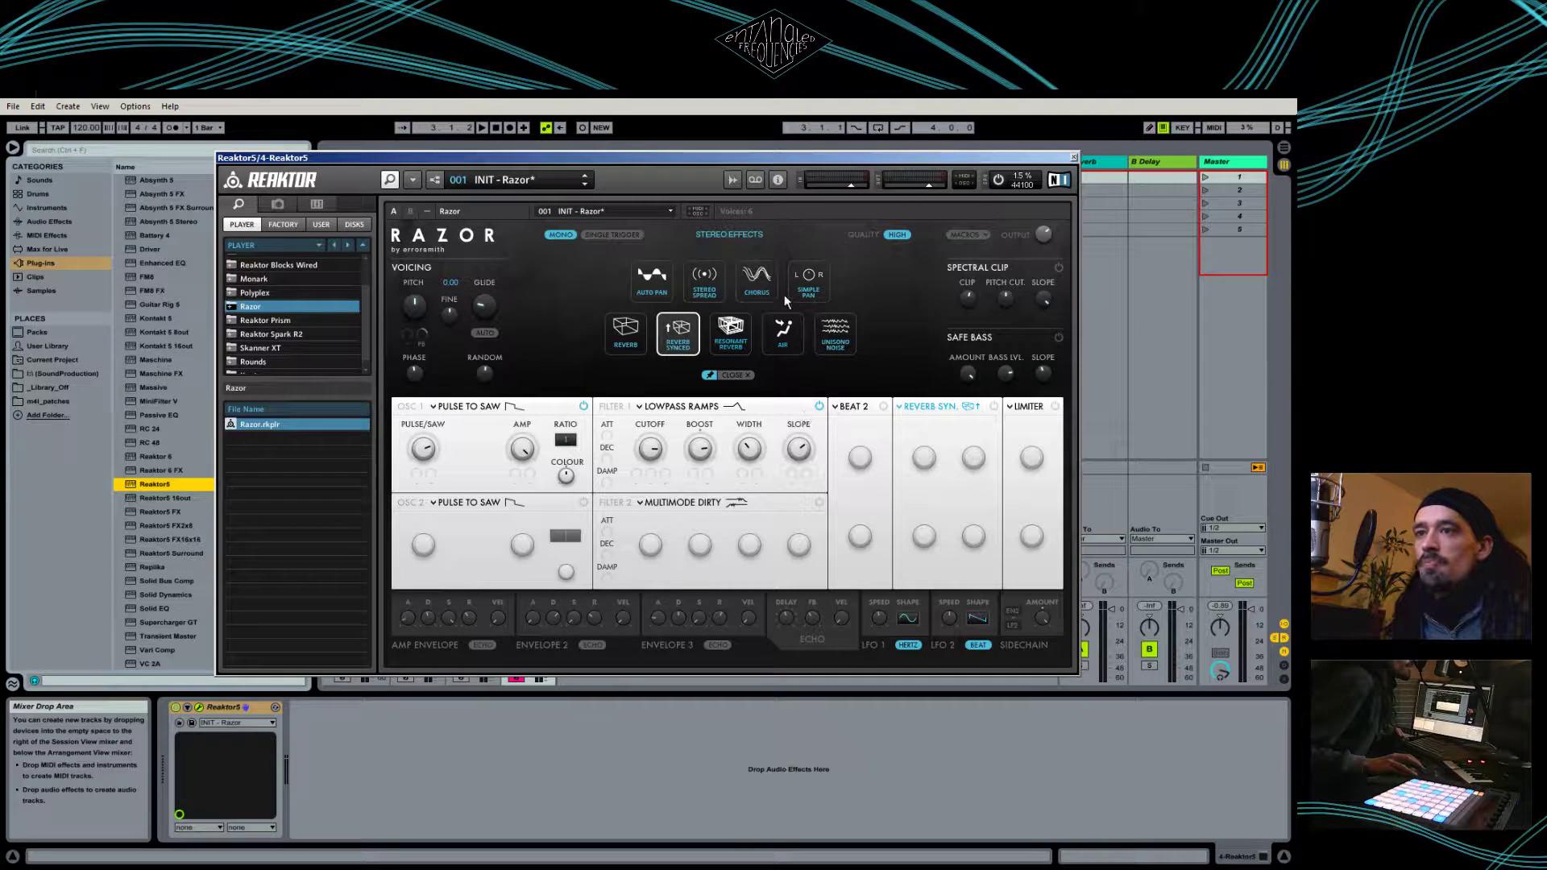
{"action": "left_click", "coordinate": [784, 333]}
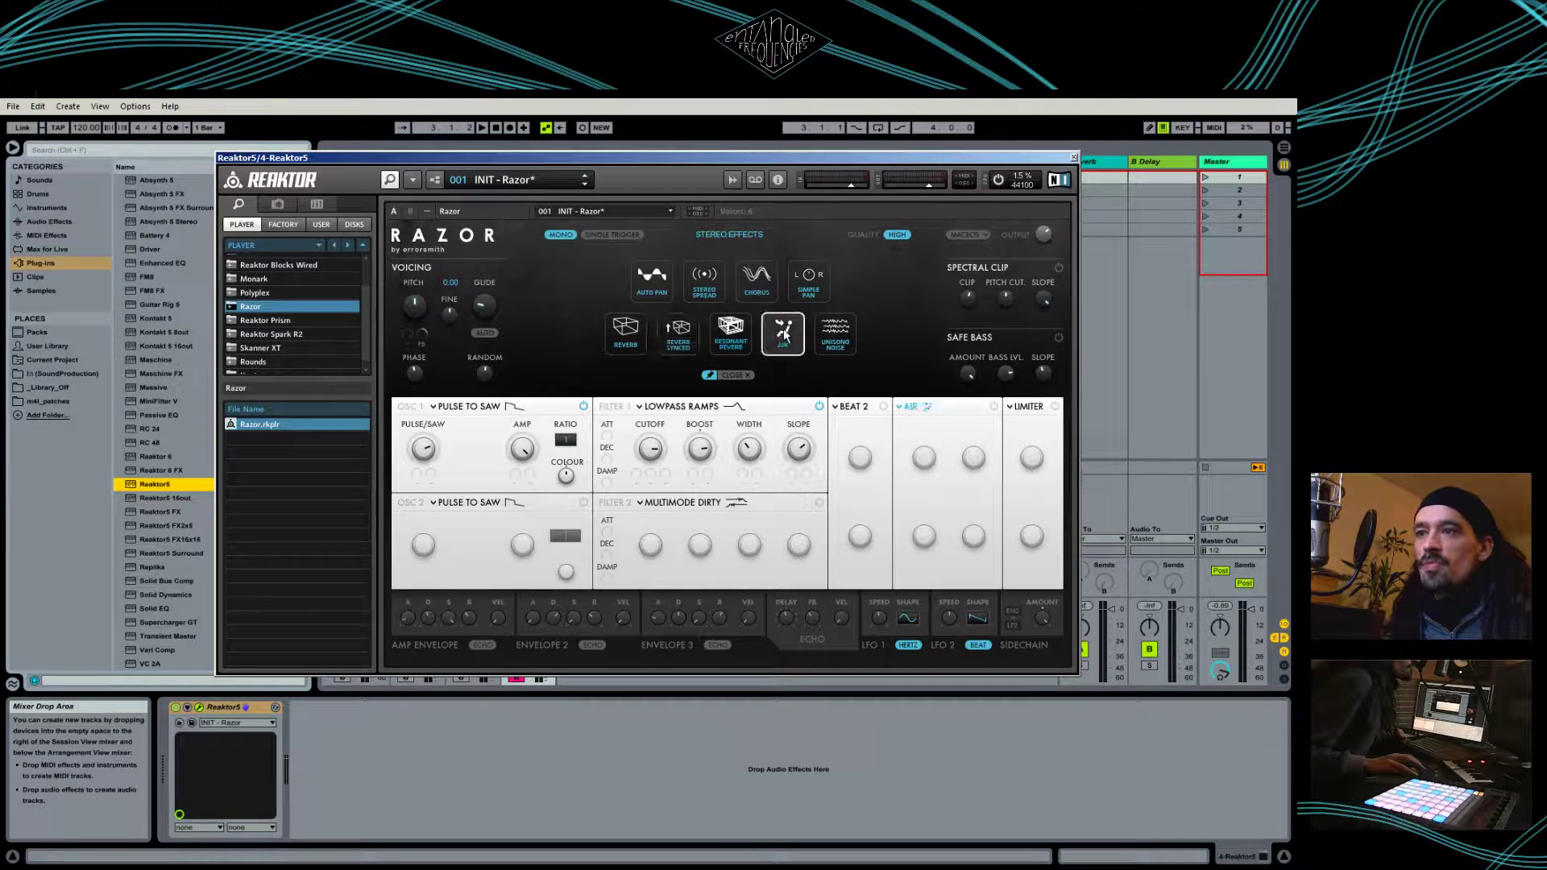
{"action": "left_click", "coordinate": [995, 407]}
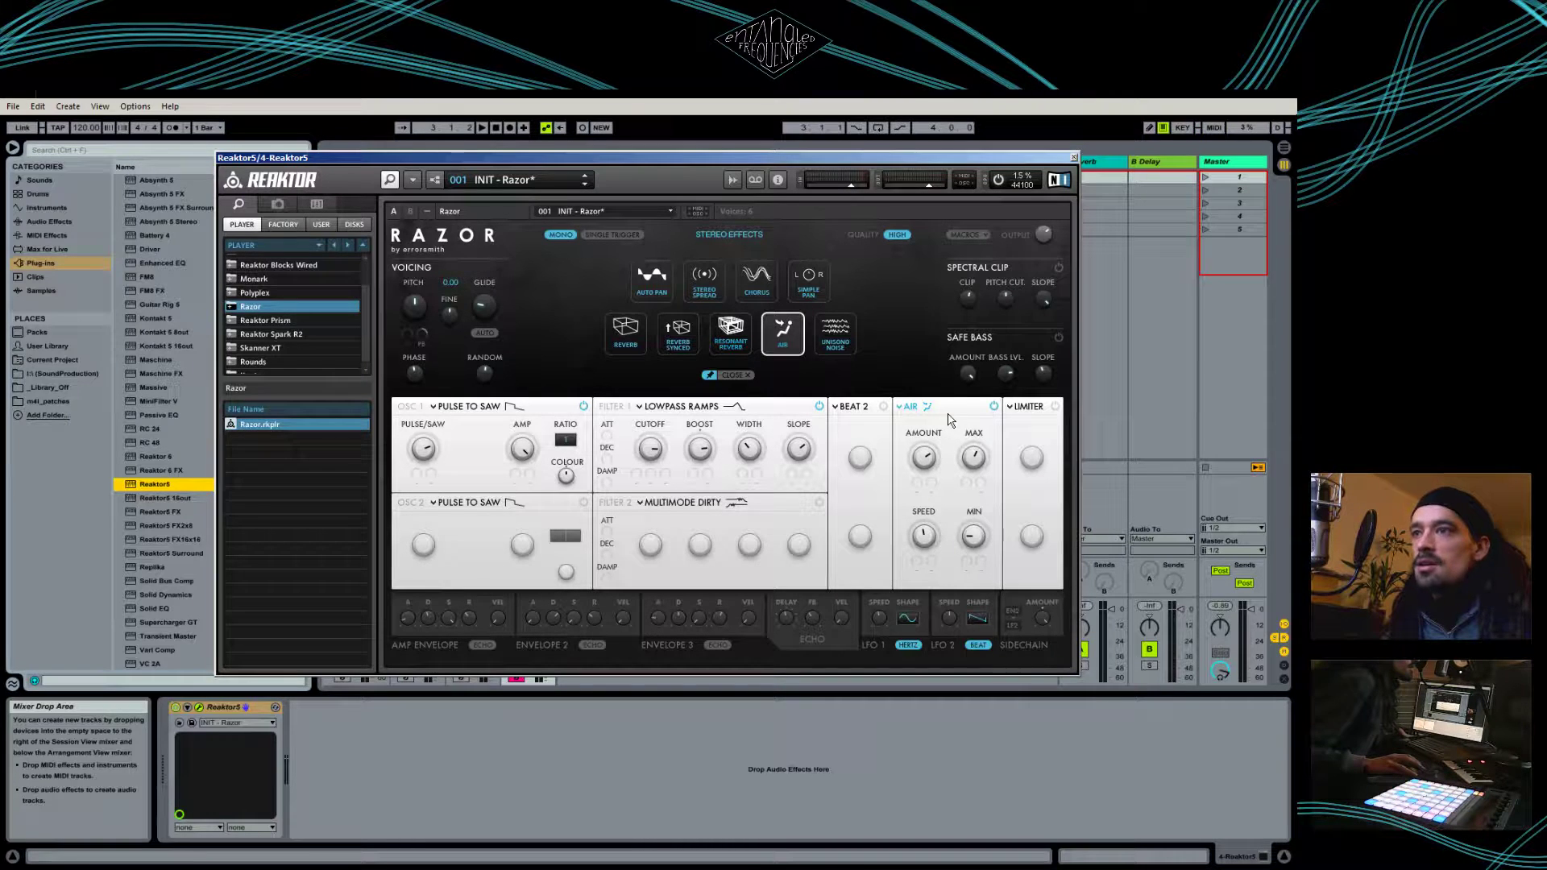
{"action": "left_click", "coordinate": [756, 279]}
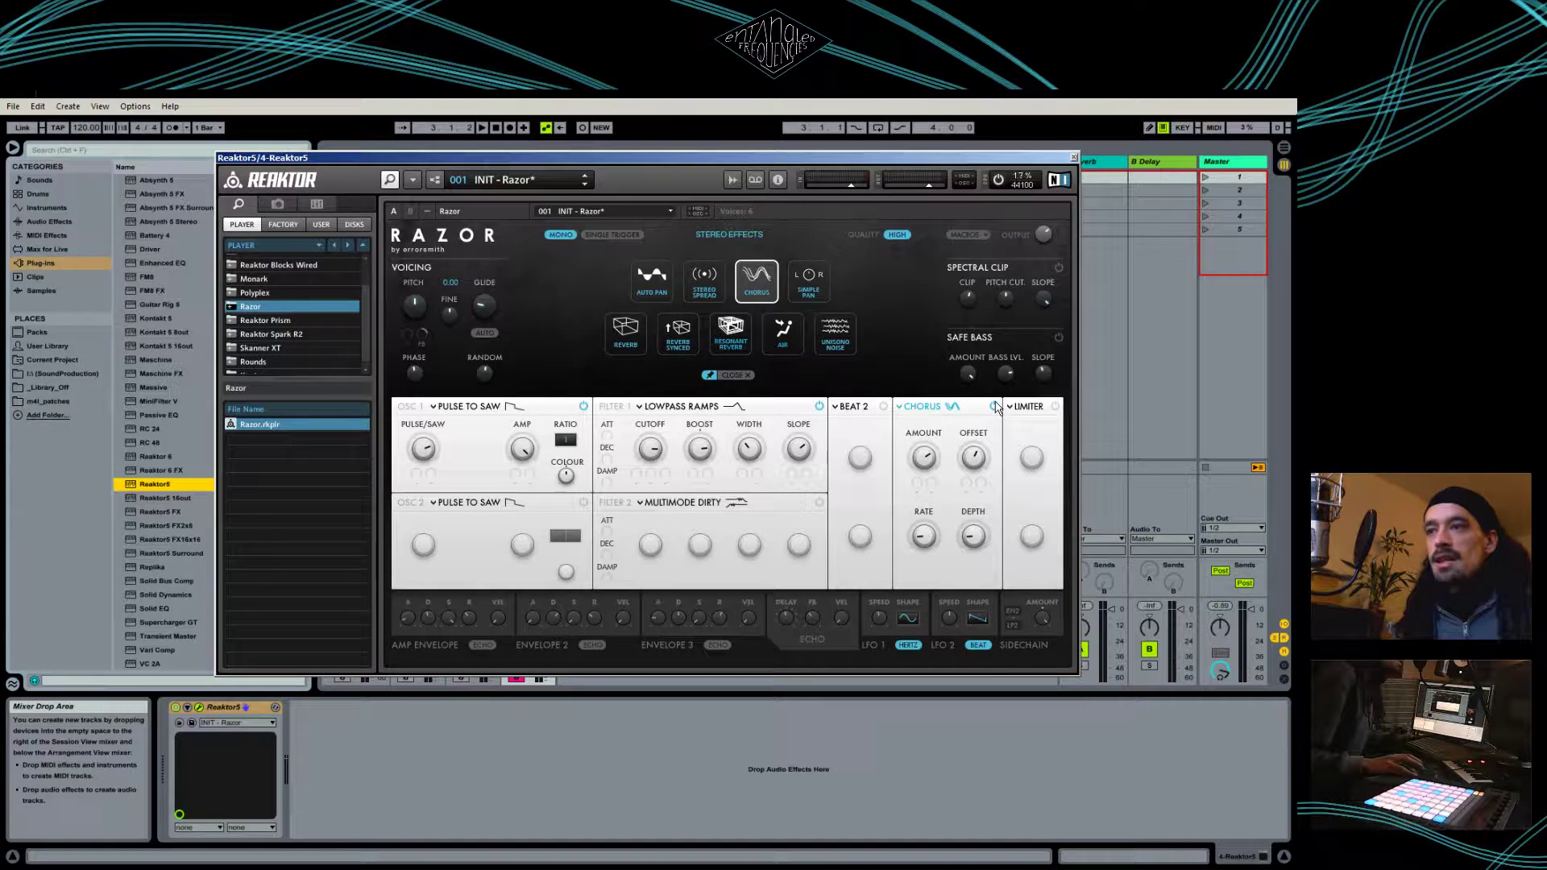
Set the stereo effect to Reverb Synced, raise its Hi Damp and Decay and lower its Smear
{"action": "left_click", "coordinate": [687, 342]}
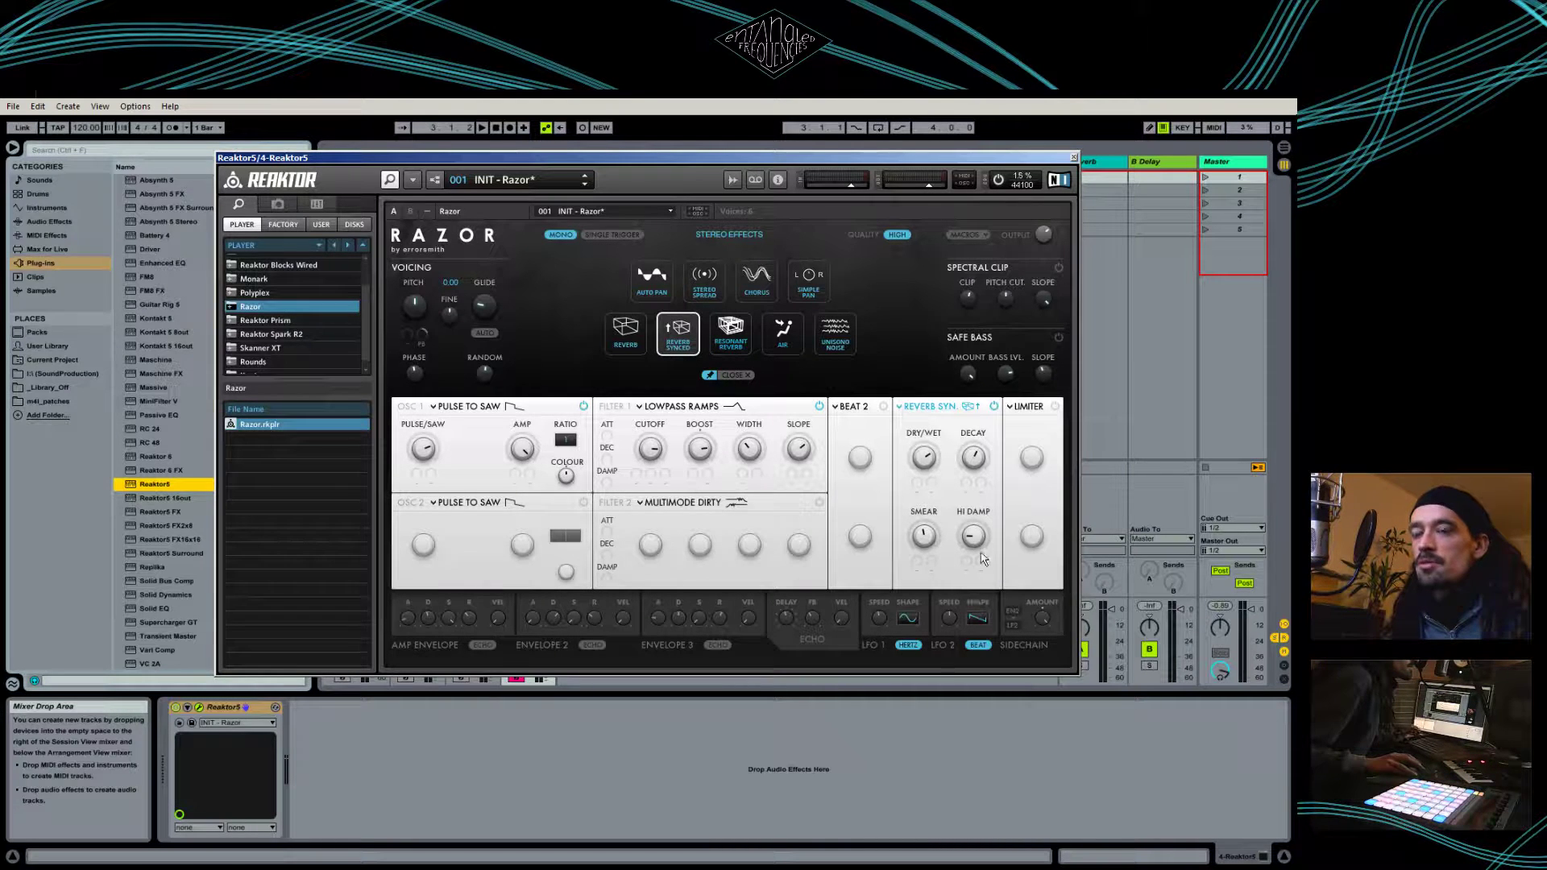
{"action": "left_click_drag", "start_coordinate": [983, 511], "coordinate": [993, 484]}
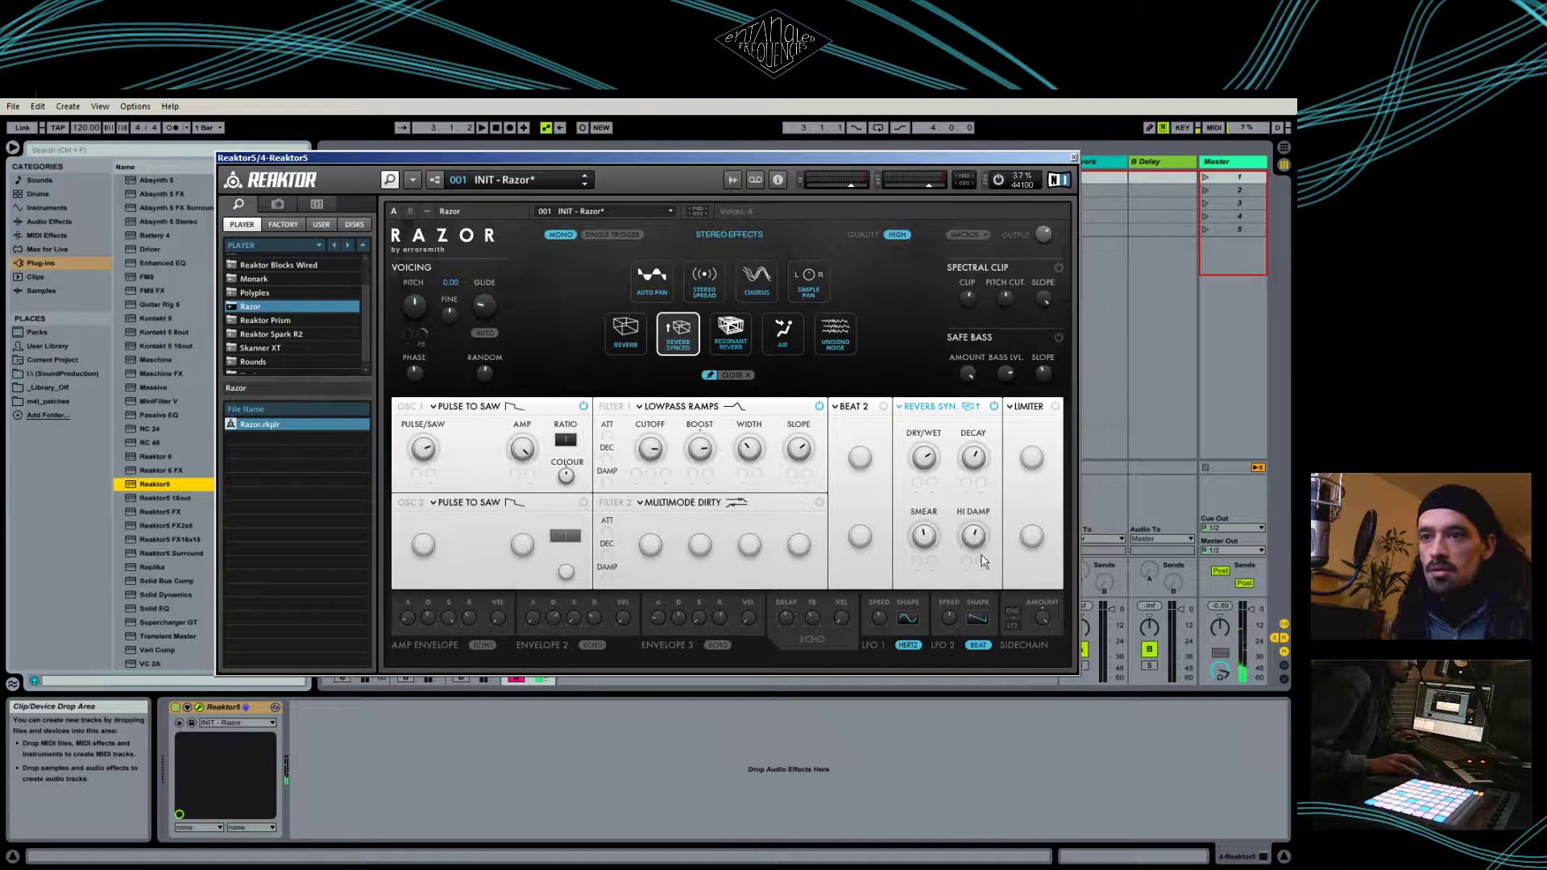
{"action": "left_click_drag", "start_coordinate": [983, 561], "coordinate": [983, 600]}
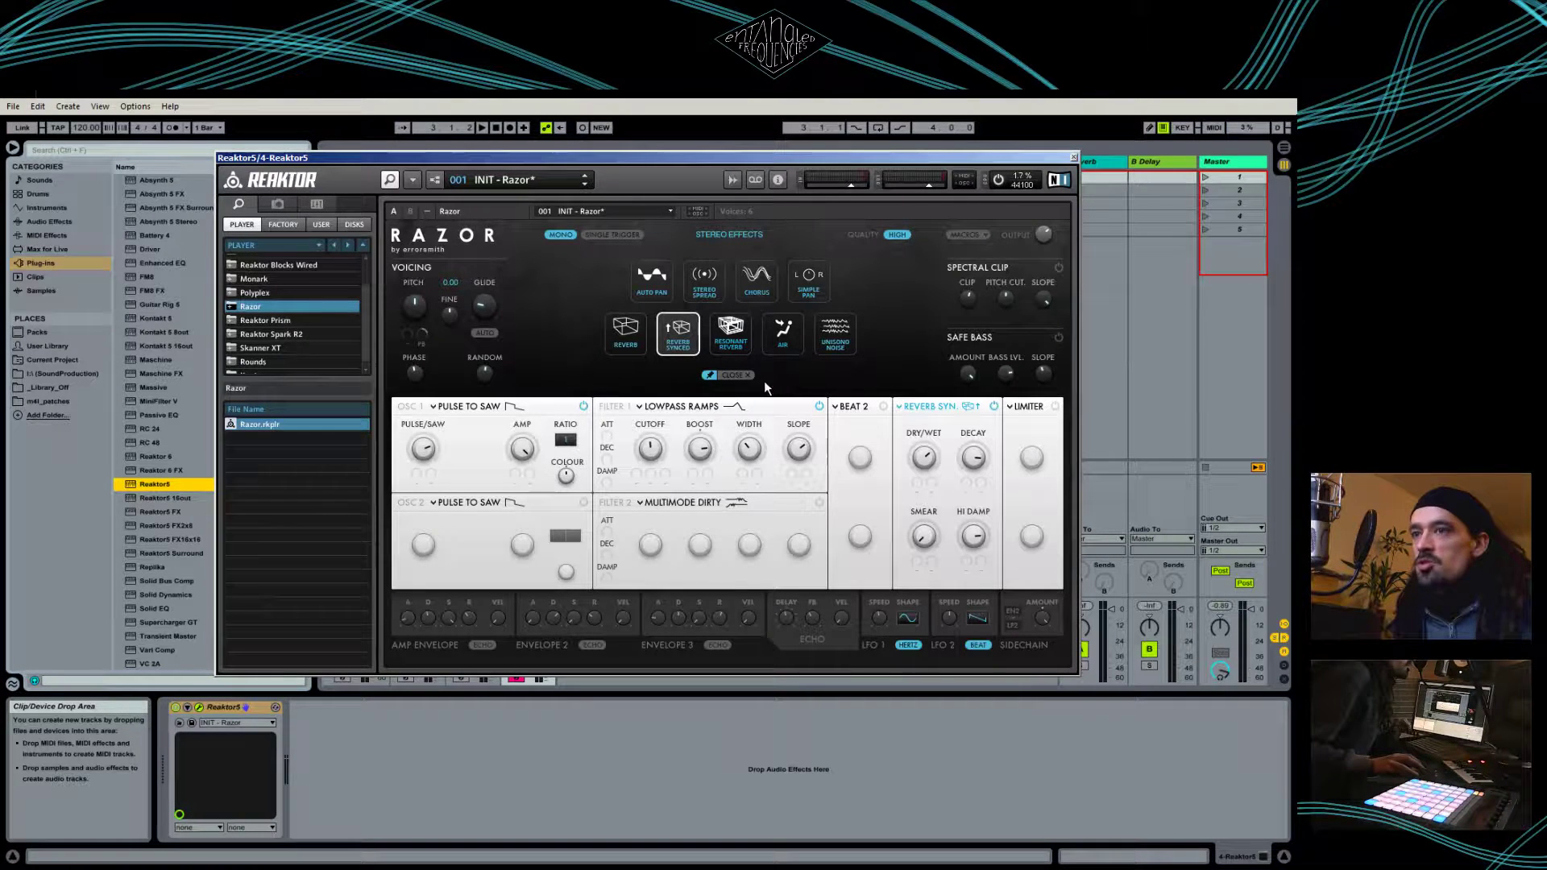
Open the dynamics effect selection and try the Compressor, toggling it off and on again
{"action": "left_click", "coordinate": [1010, 408]}
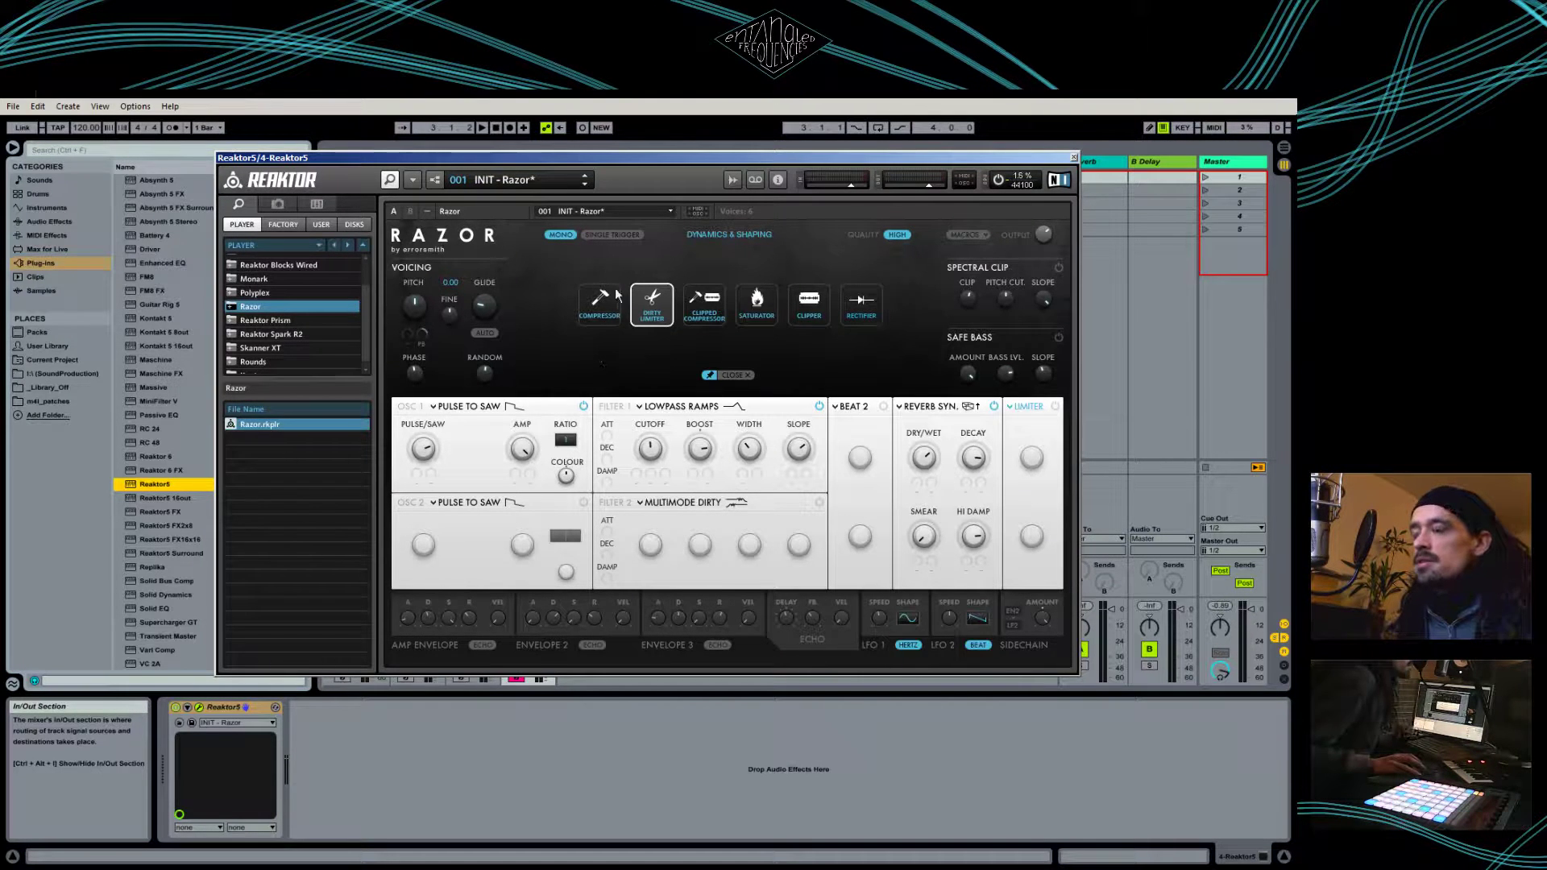
{"action": "left_click", "coordinate": [599, 305]}
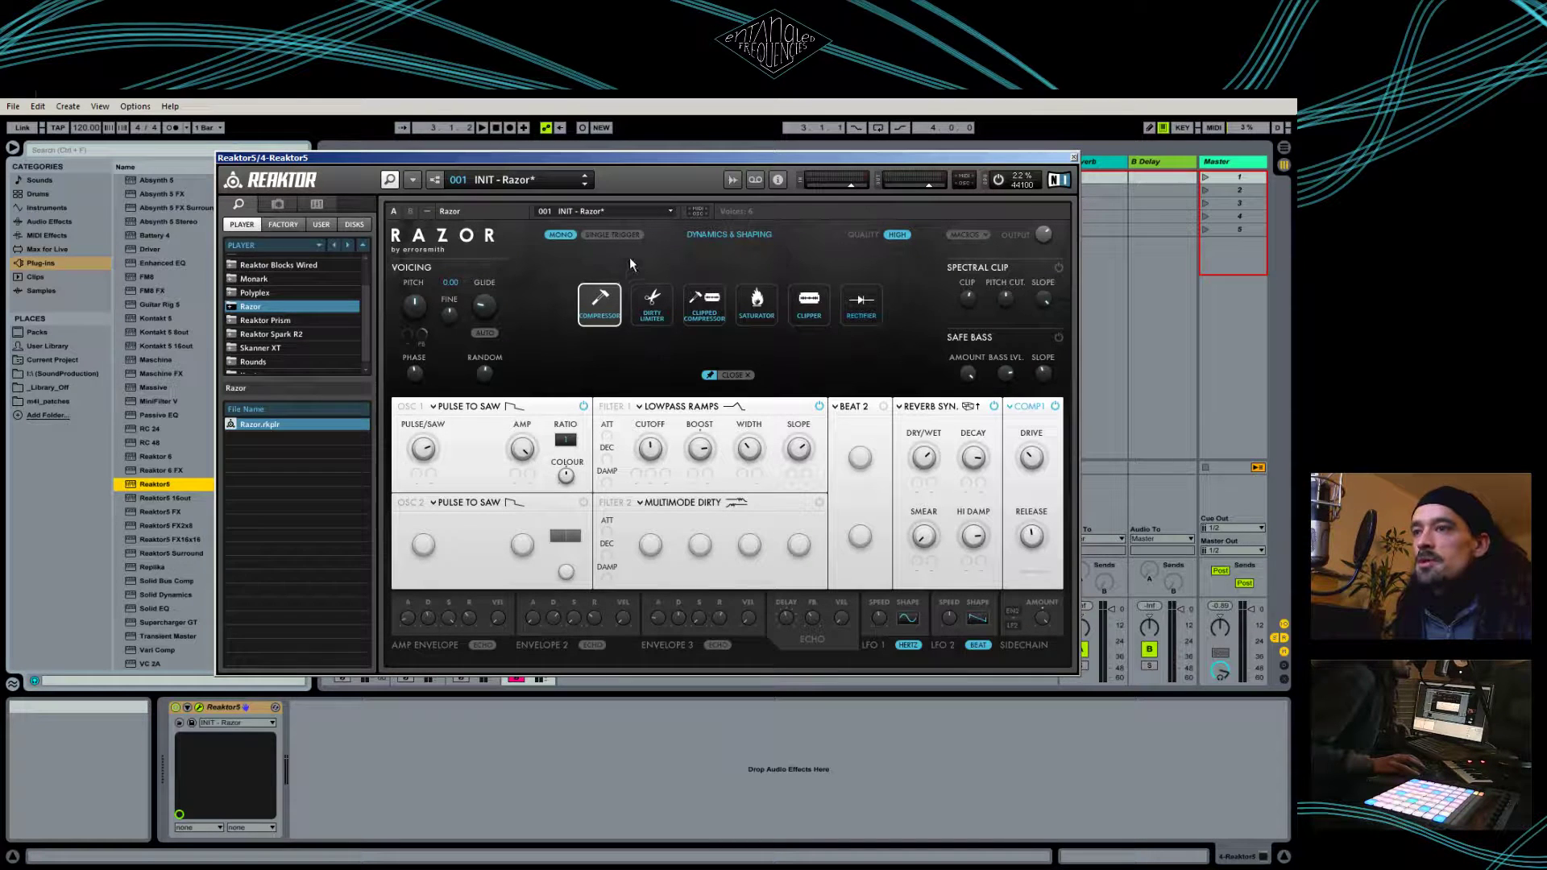
{"action": "left_click", "coordinate": [1027, 407]}
{"action": "left_click", "coordinate": [1028, 410]}
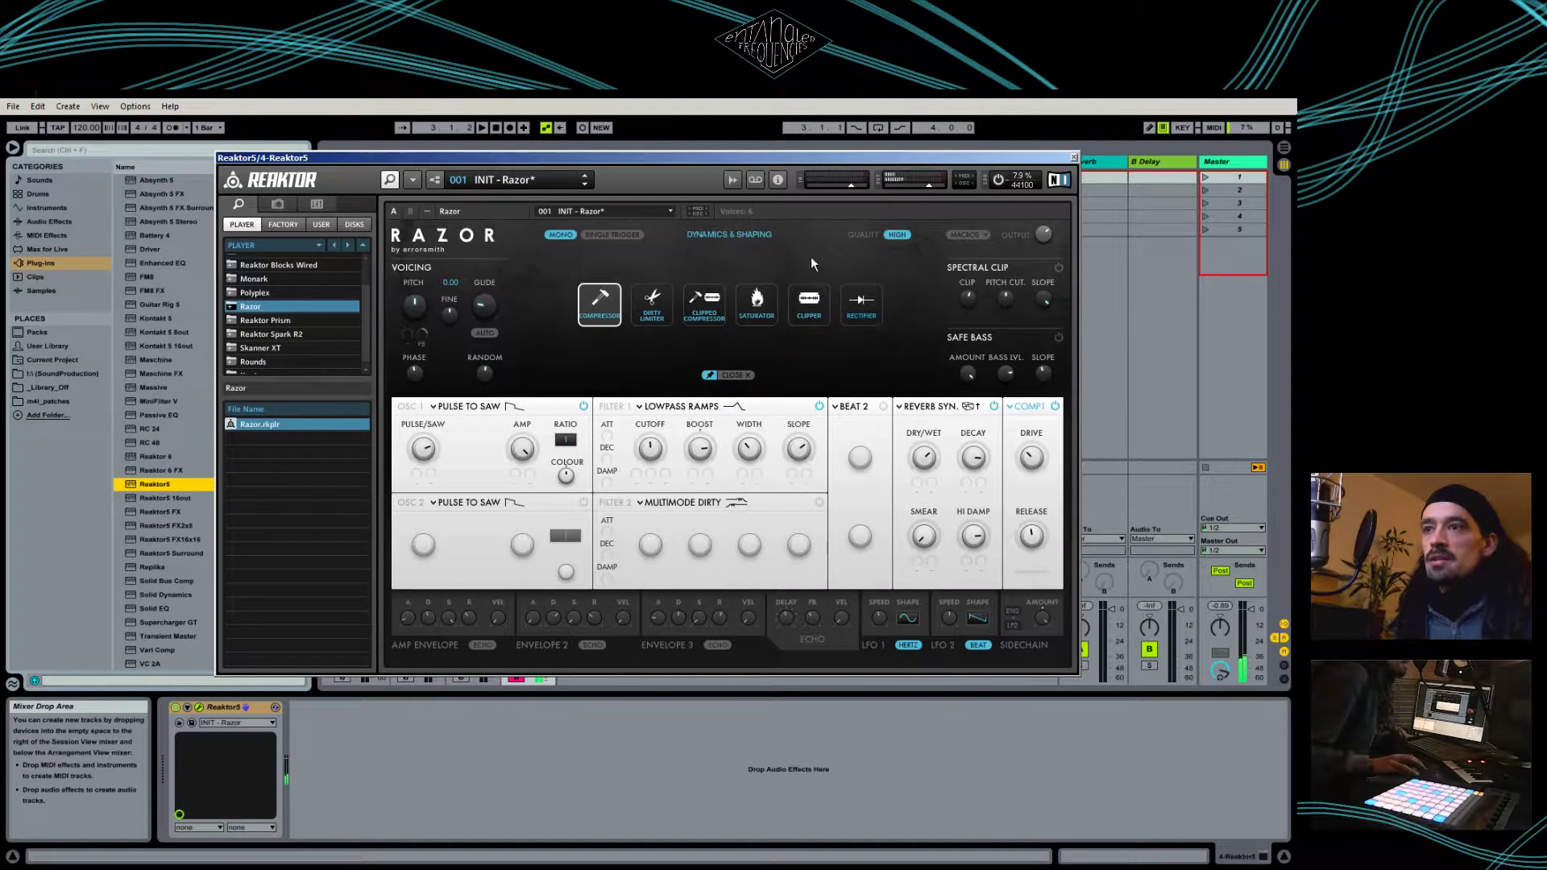
Set the dynamics effect to Saturator, lower its Drive Hi and raise its Drive Lo
{"action": "left_click", "coordinate": [762, 300]}
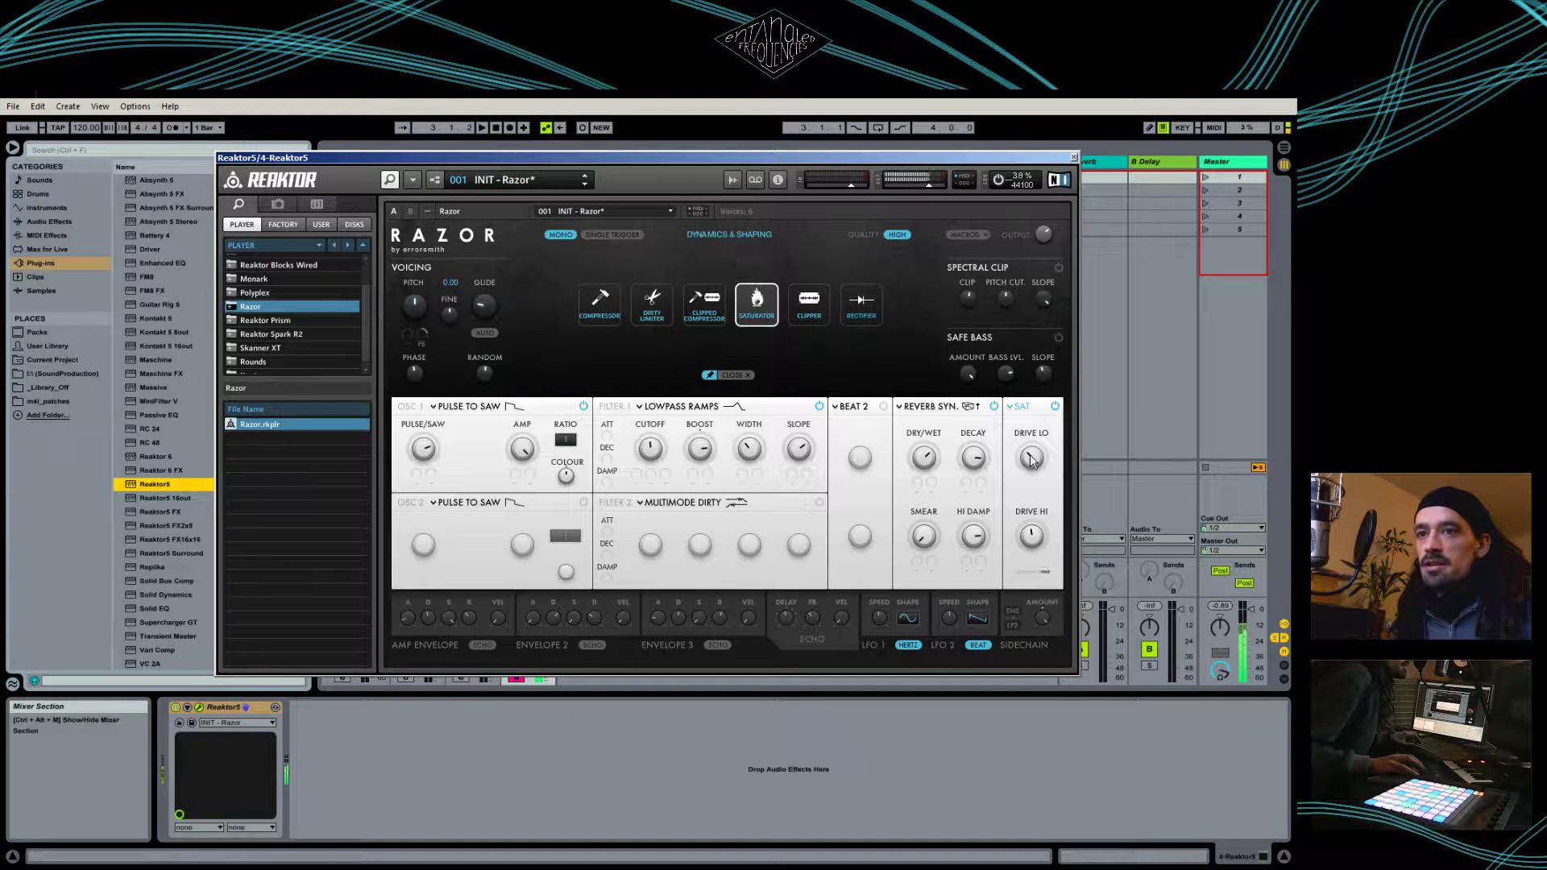
{"action": "mouse_move", "coordinate": [1032, 536]}
{"action": "left_mouse_down"}
{"action": "mouse_move", "coordinate": [1035, 560]}
{"action": "mouse_move", "coordinate": [1039, 506]}
{"action": "mouse_move", "coordinate": [1038, 545]}
{"action": "left_mouse_up"}
{"action": "mouse_move", "coordinate": [1034, 461]}
{"action": "left_mouse_down"}
{"action": "mouse_move", "coordinate": [1036, 477]}
{"action": "mouse_move", "coordinate": [1041, 447]}
{"action": "mouse_move", "coordinate": [1045, 479]}
{"action": "left_mouse_up"}
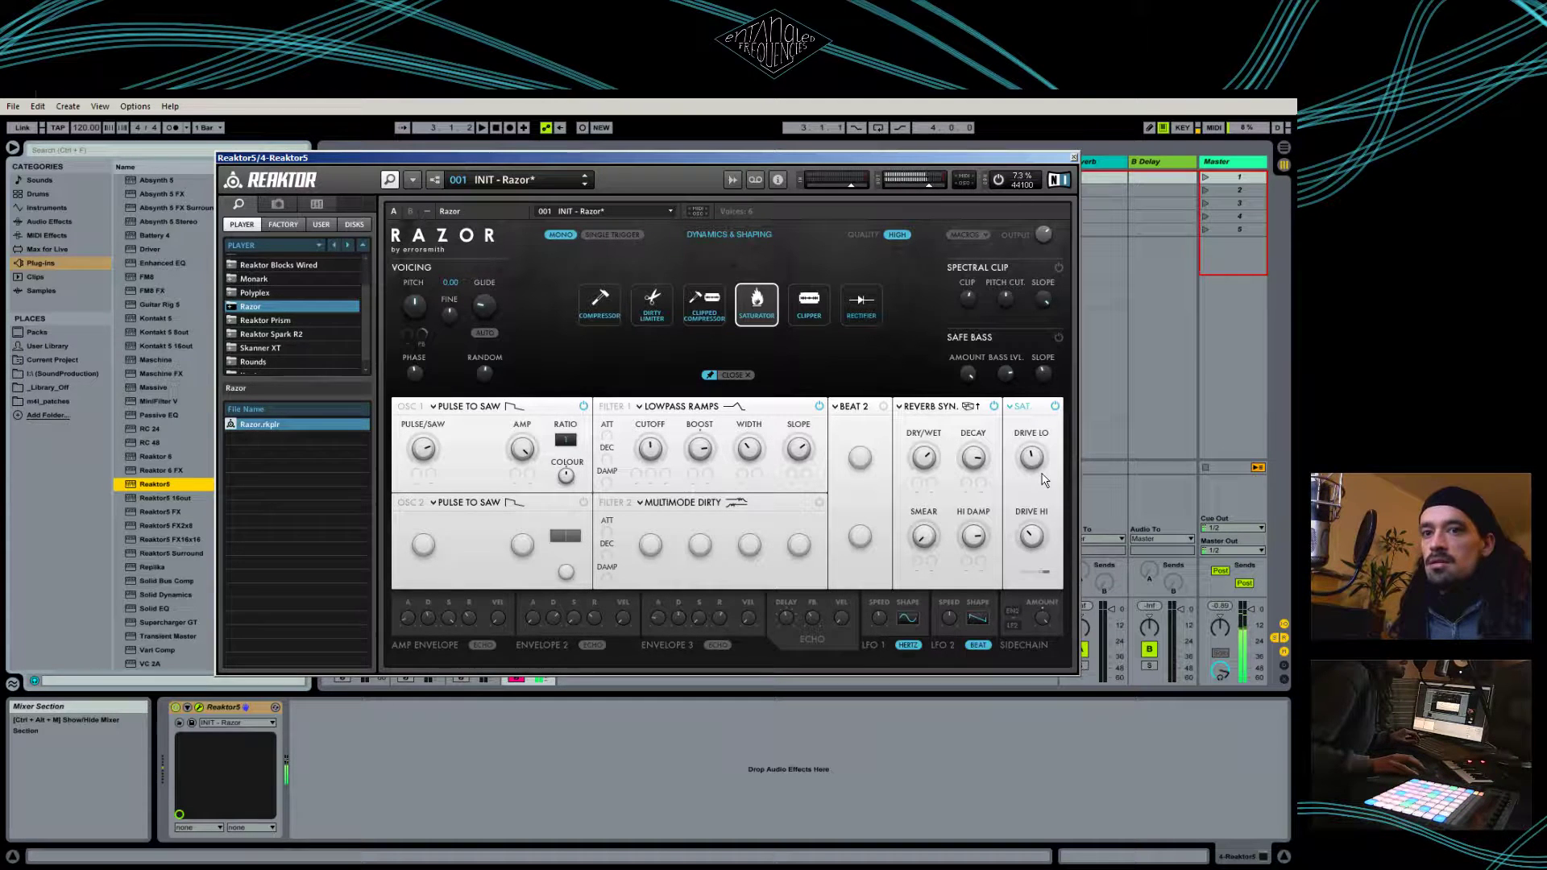
Switch off the Saturator and Reverb Synced effects, and reposition the plug-in window lower over the session view
{"action": "left_click", "coordinate": [1056, 407]}
{"action": "left_click", "coordinate": [994, 408]}
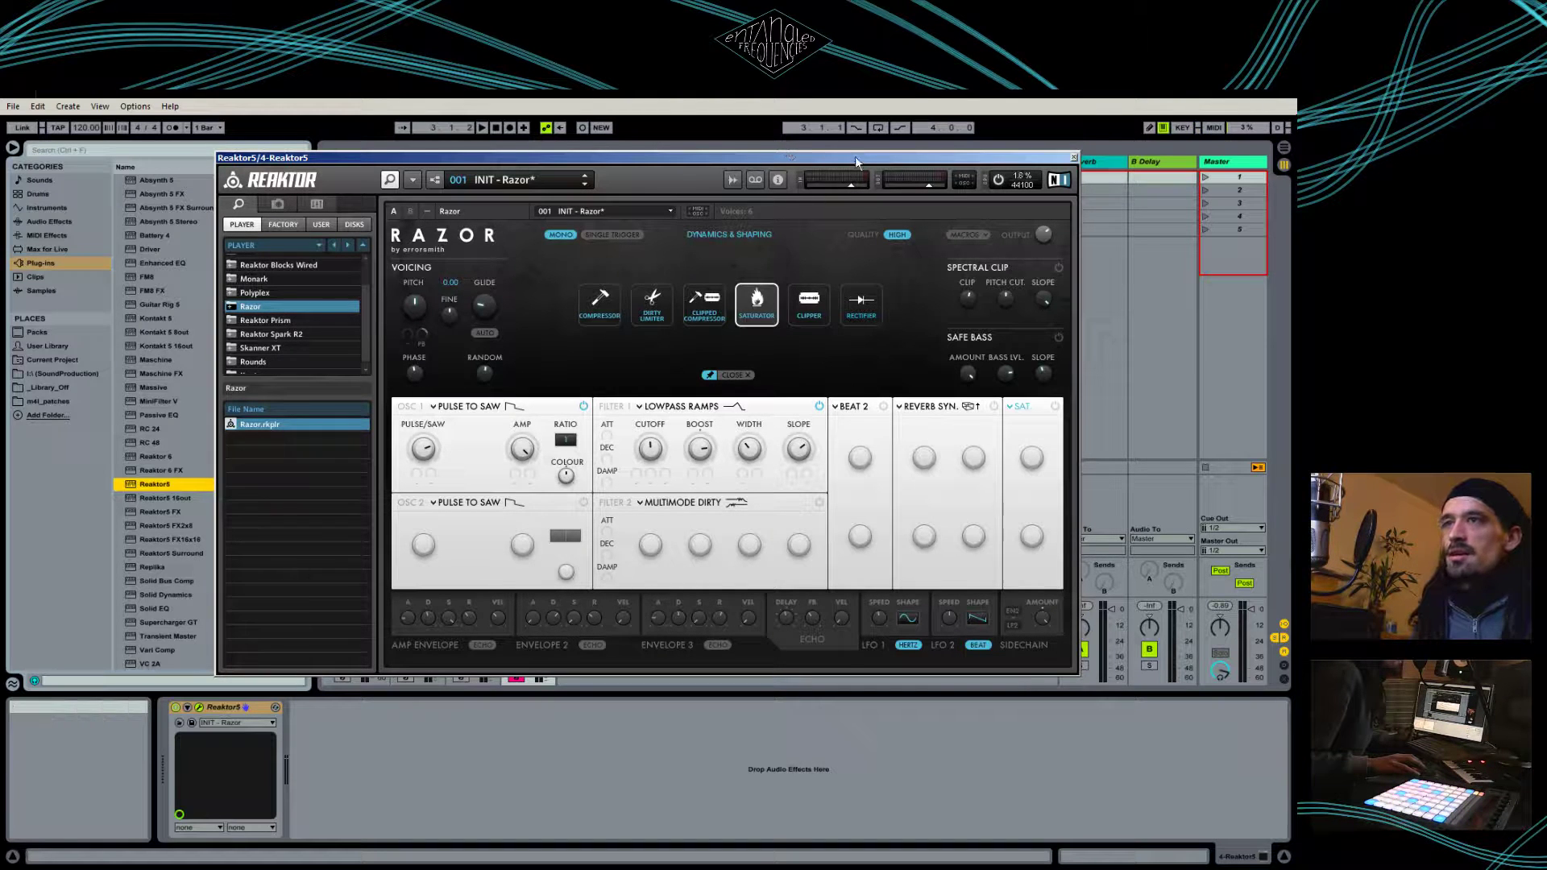
{"action": "left_click_drag", "start_coordinate": [858, 158], "coordinate": [834, 155]}
{"action": "key", "text": "ctrl+alt+p"}
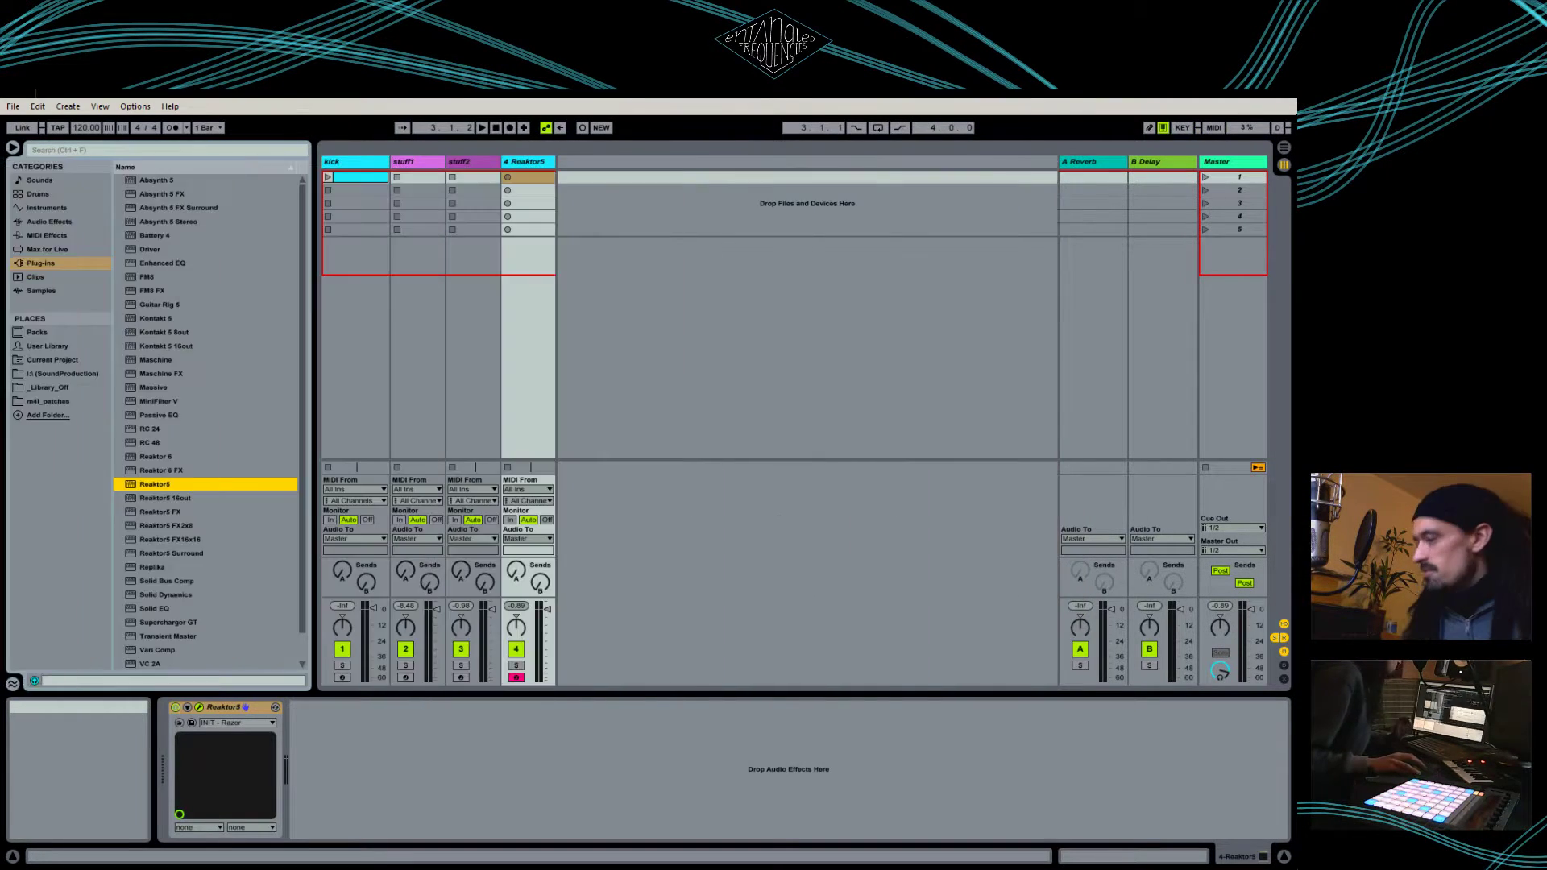
{"action": "key", "text": "ctrl+alt+p"}
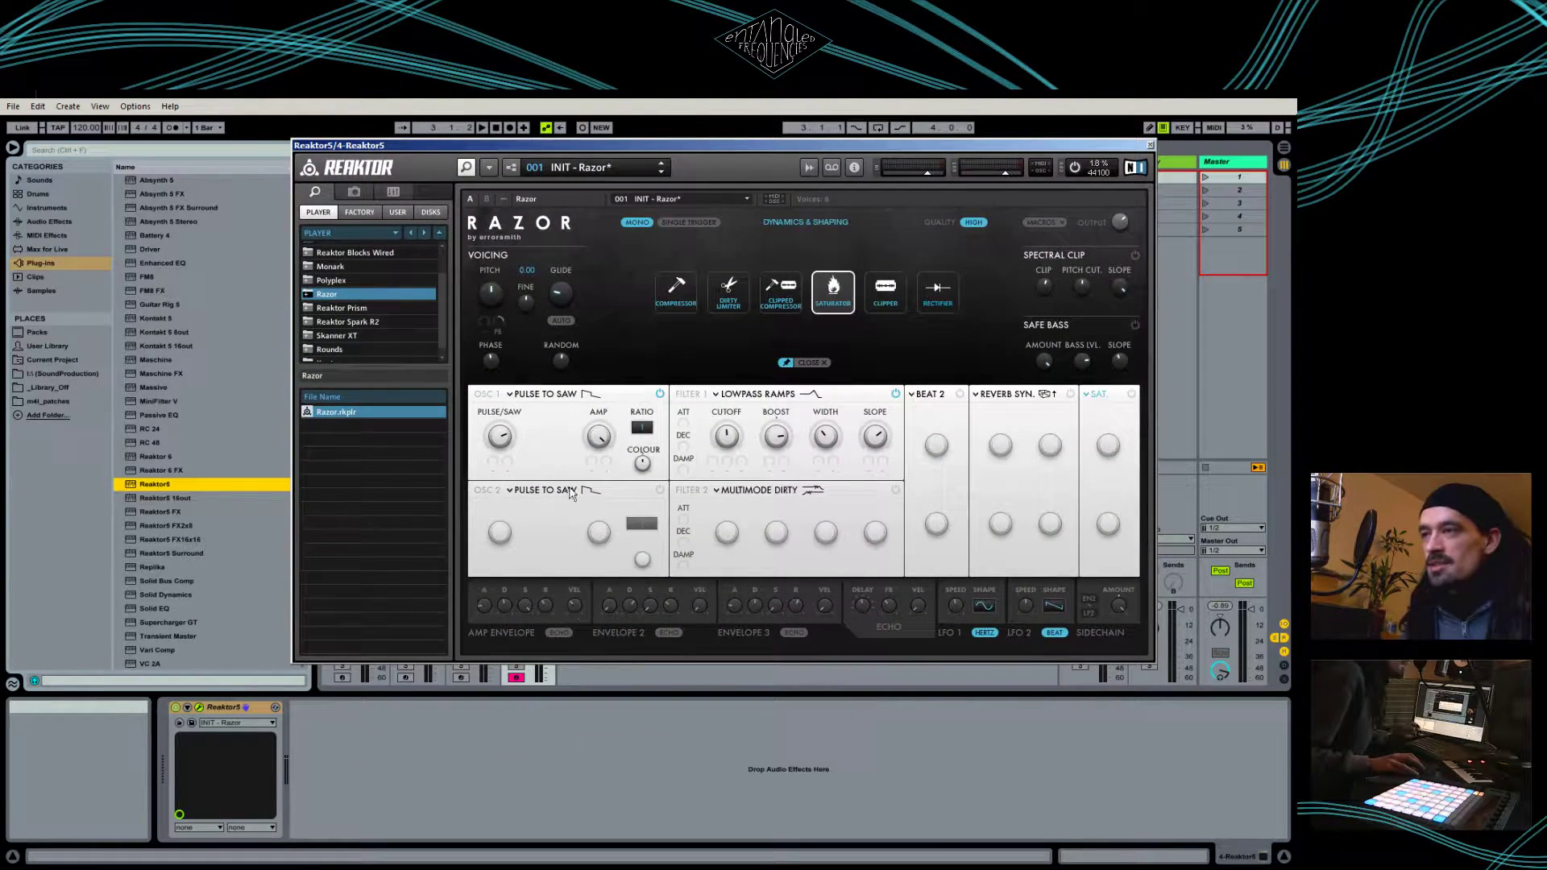
{"action": "left_click_drag", "start_coordinate": [731, 146], "coordinate": [703, 240]}
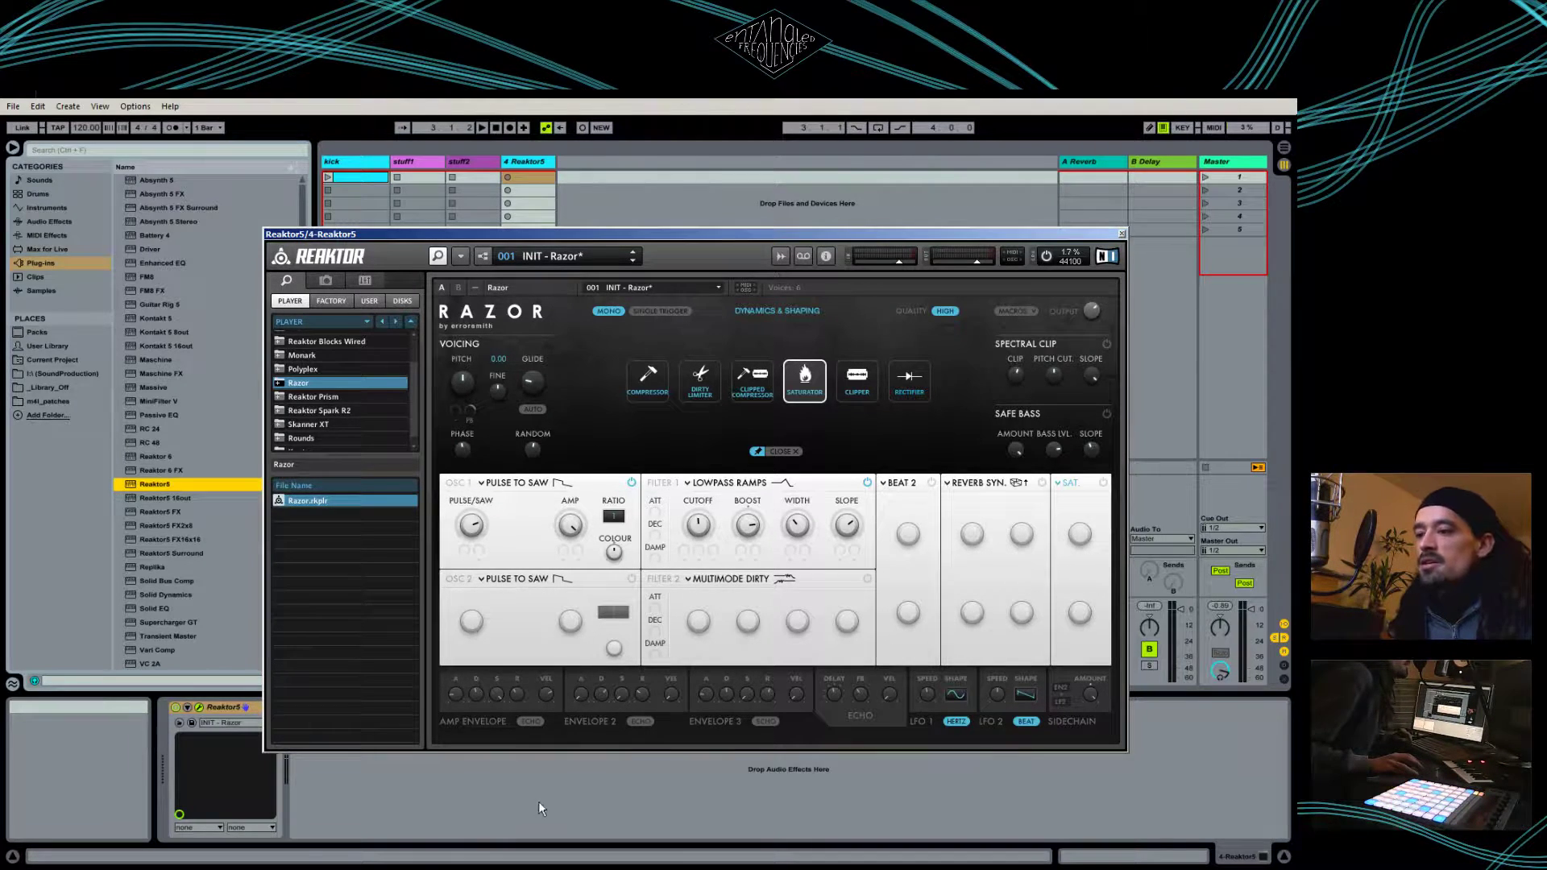
Assign Envelope 2 to the first modulation slot of Filter 1's cutoff and raise its modulation amount
{"action": "left_click", "coordinate": [684, 558]}
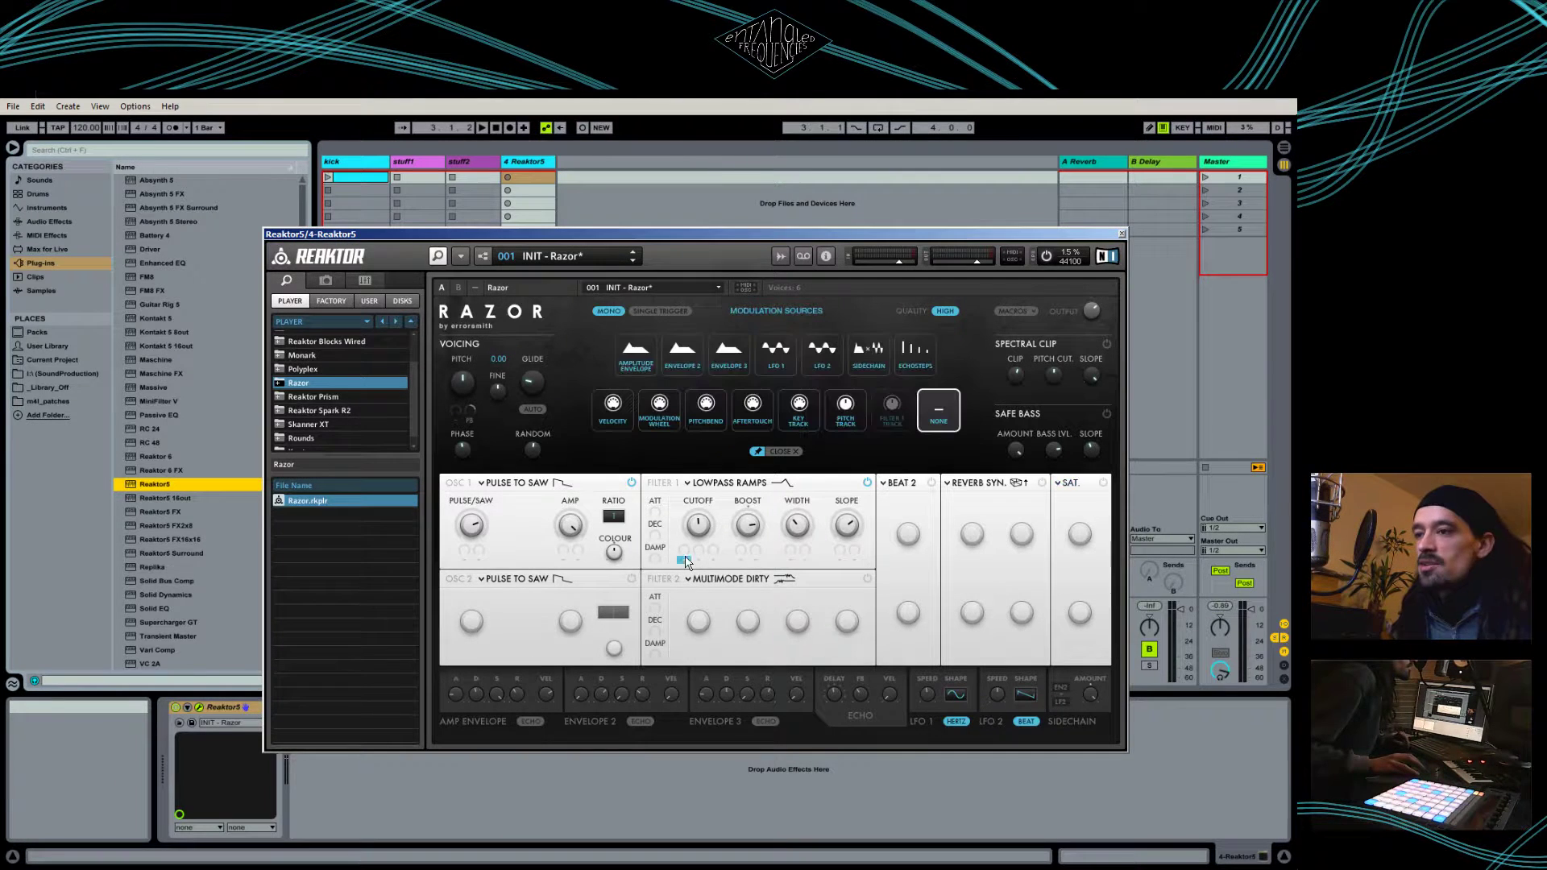
{"action": "left_click", "coordinate": [686, 363]}
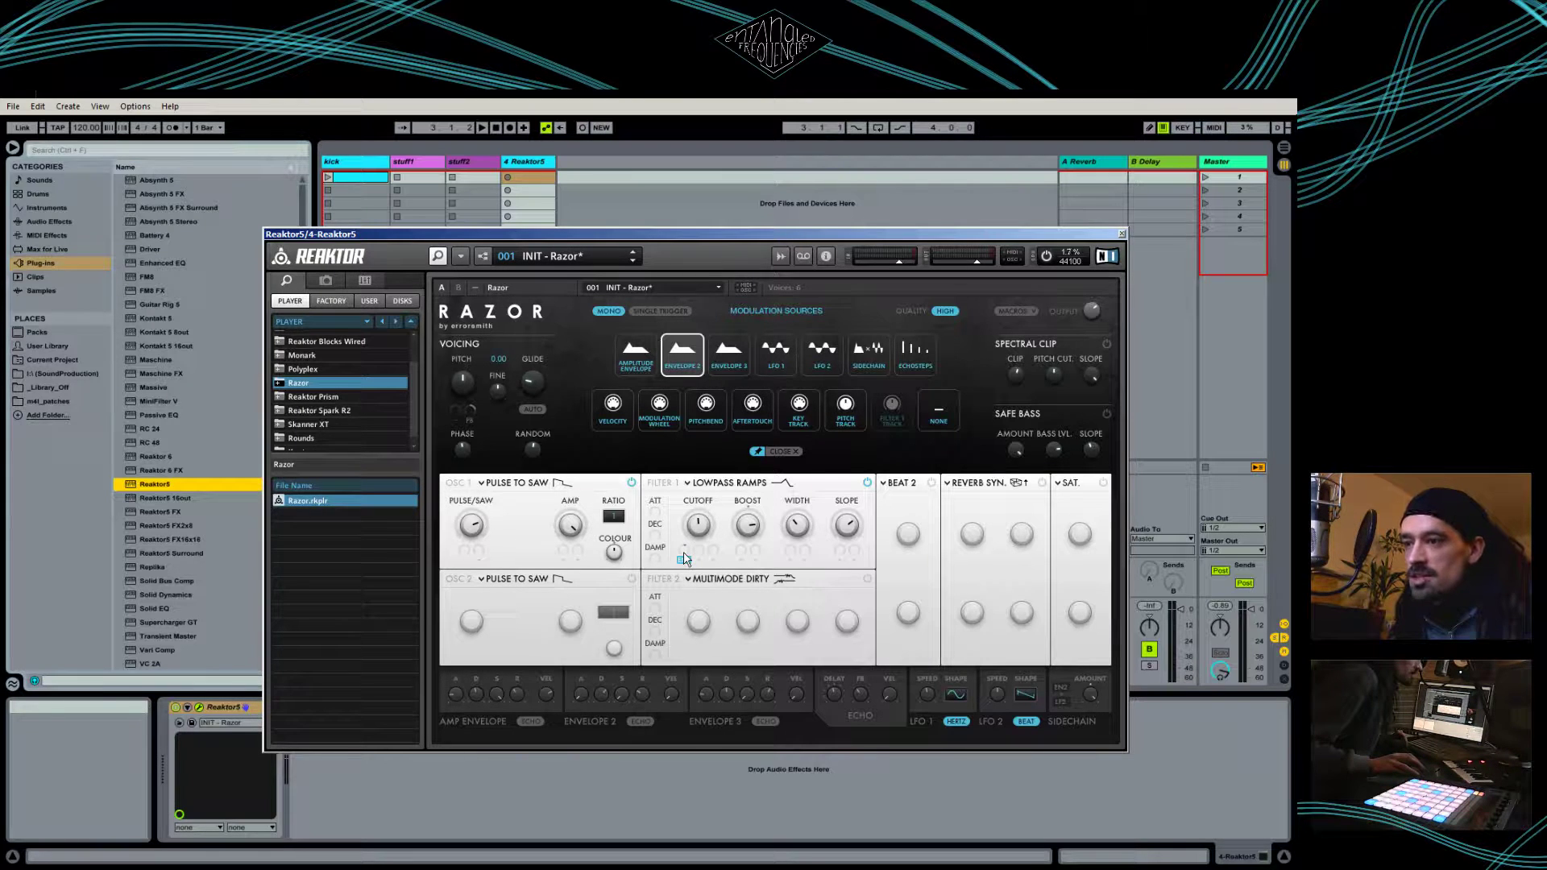
{"action": "left_click_drag", "start_coordinate": [684, 558], "coordinate": [691, 505]}
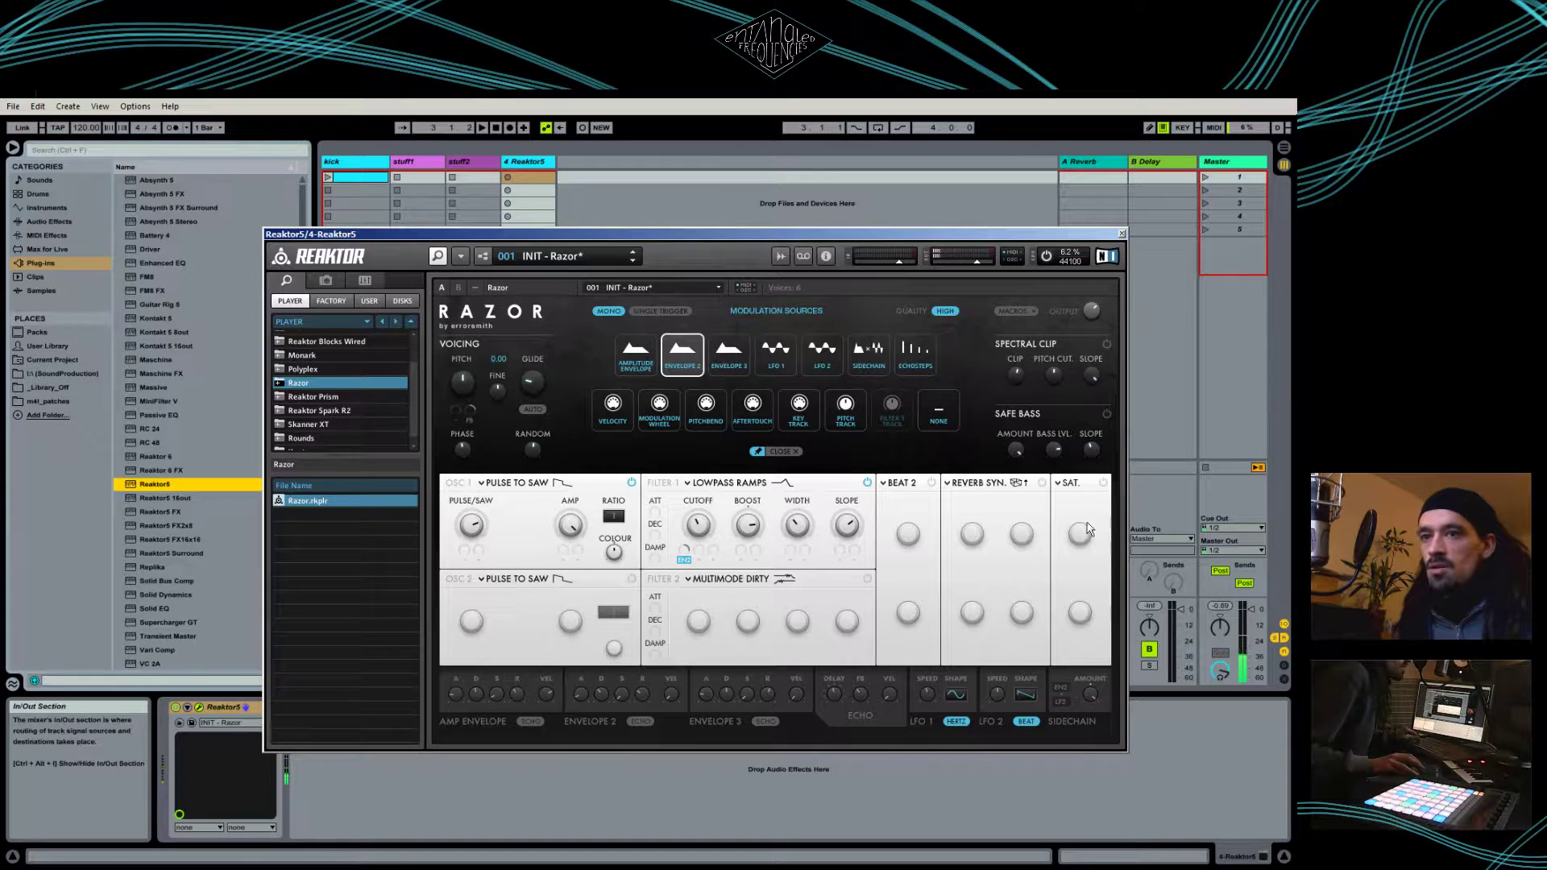
Try Reverb Synced on the modulated sound and switch it off, and turn off Echo for Envelope 2 and the amp envelope
{"action": "left_click", "coordinate": [1043, 483]}
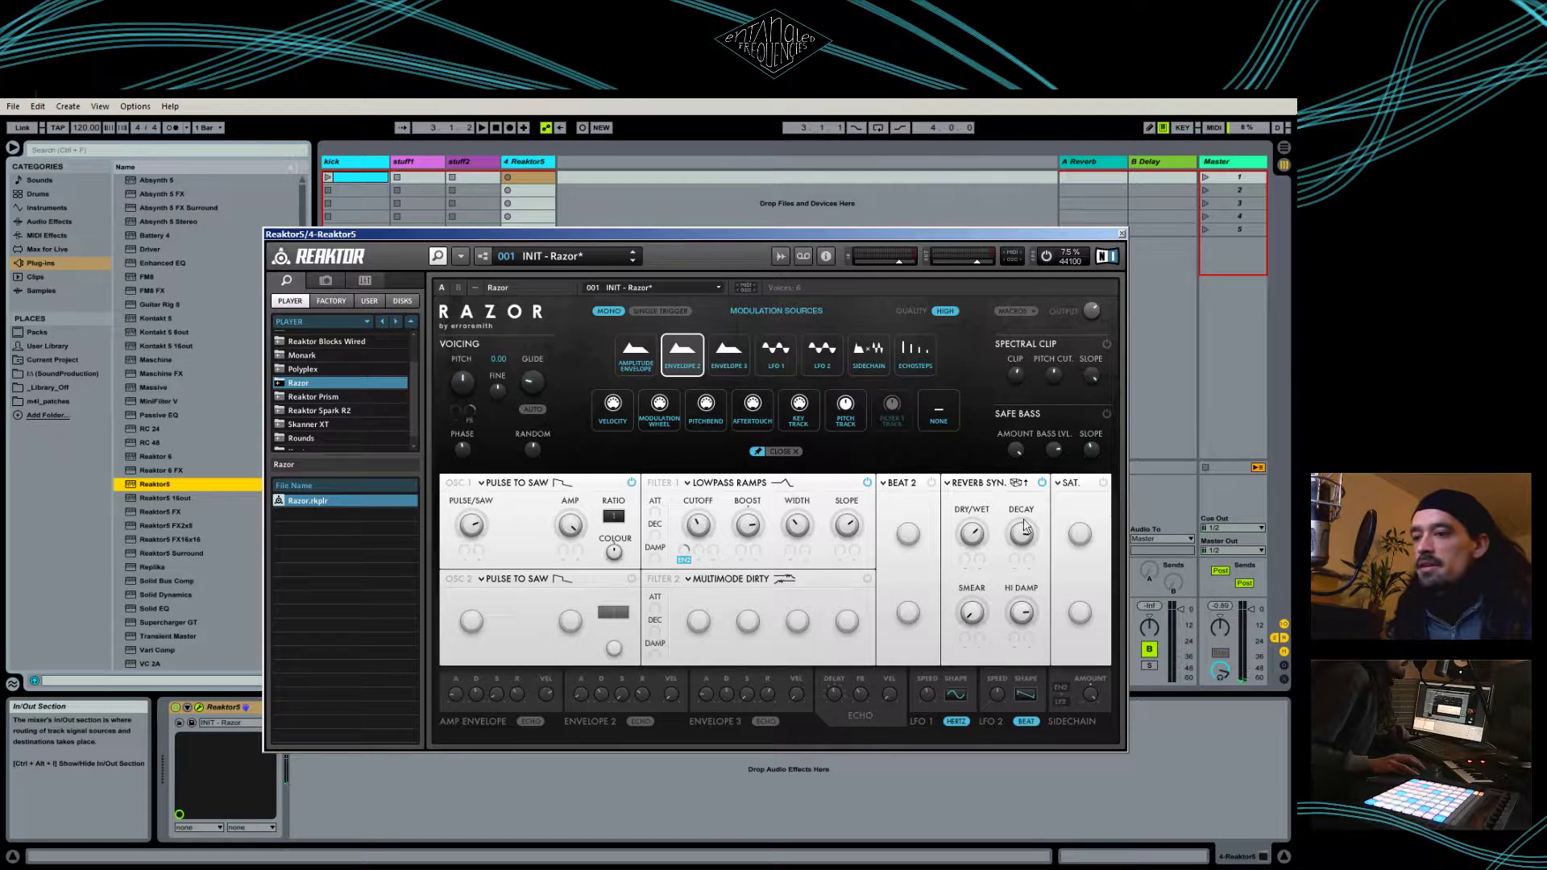
{"action": "left_click", "coordinate": [1041, 482]}
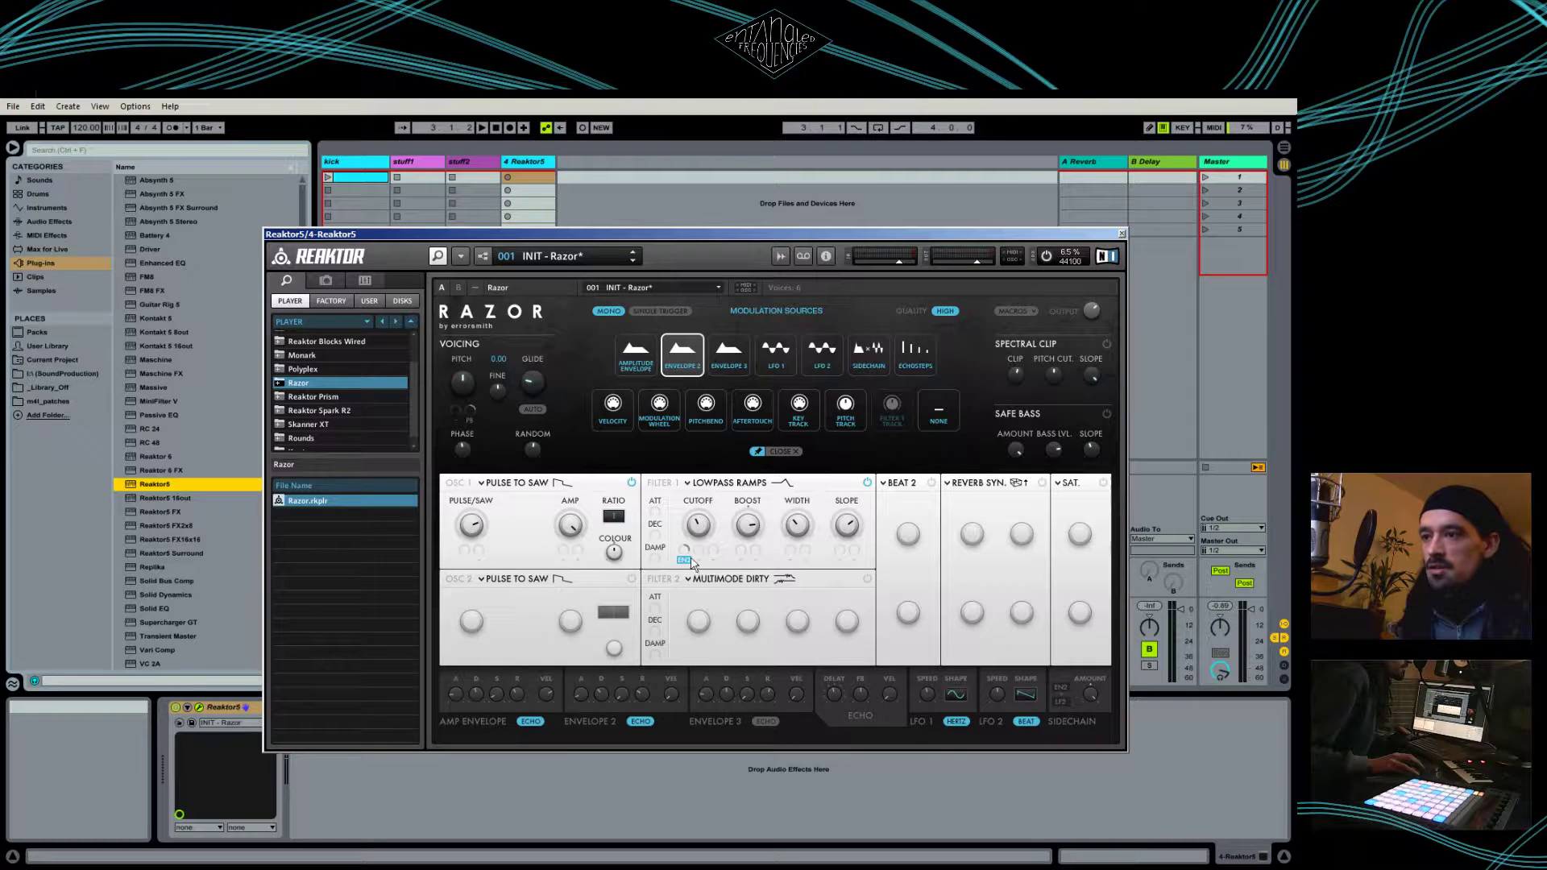
{"action": "left_click", "coordinate": [638, 722]}
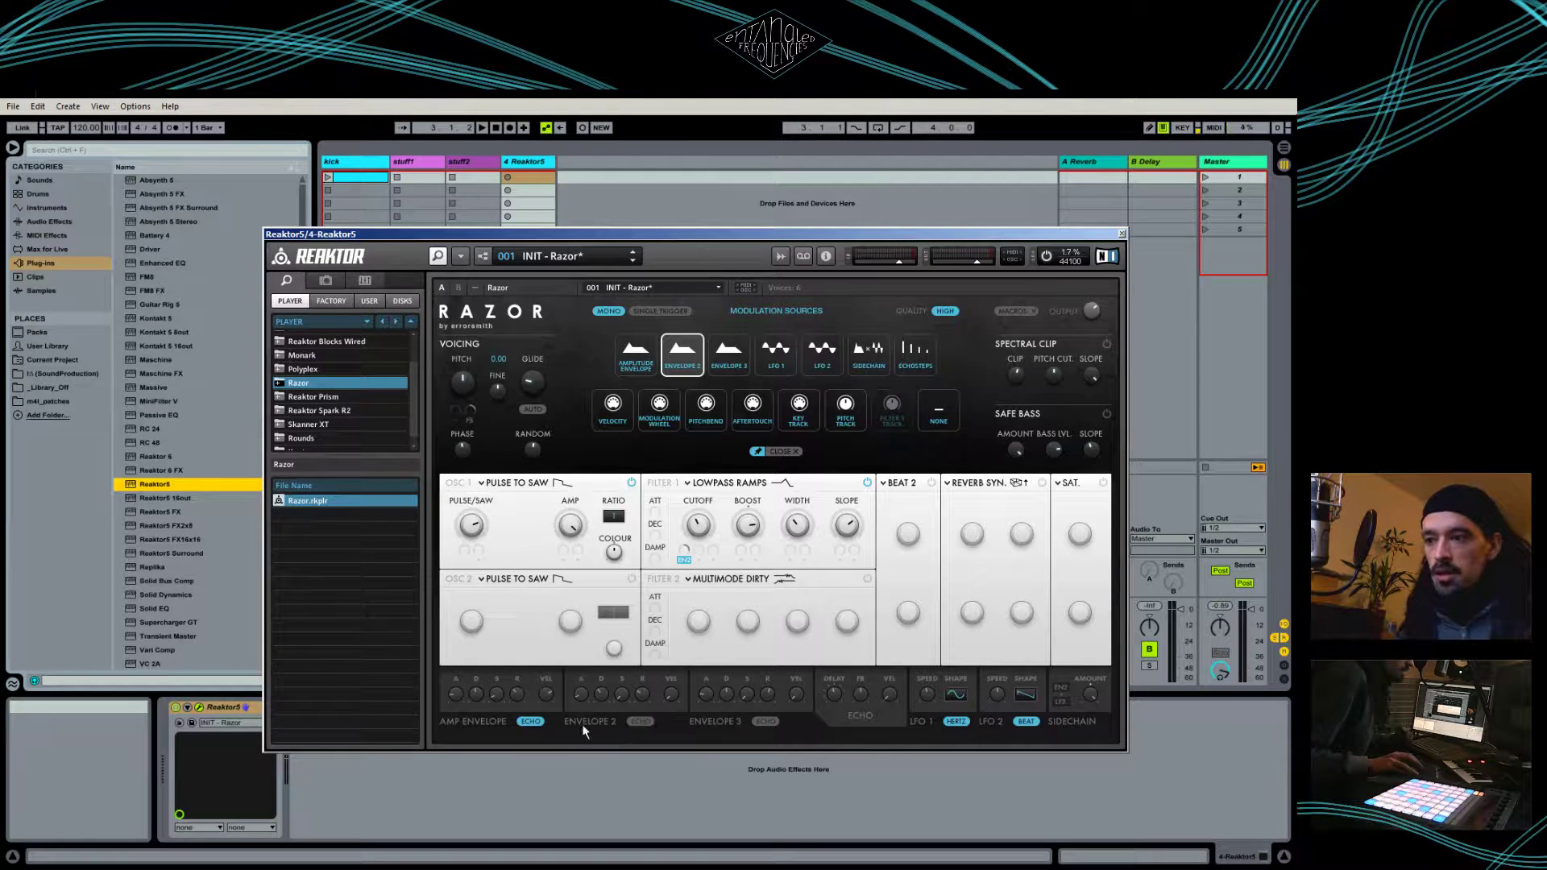
{"action": "left_click", "coordinate": [528, 721]}
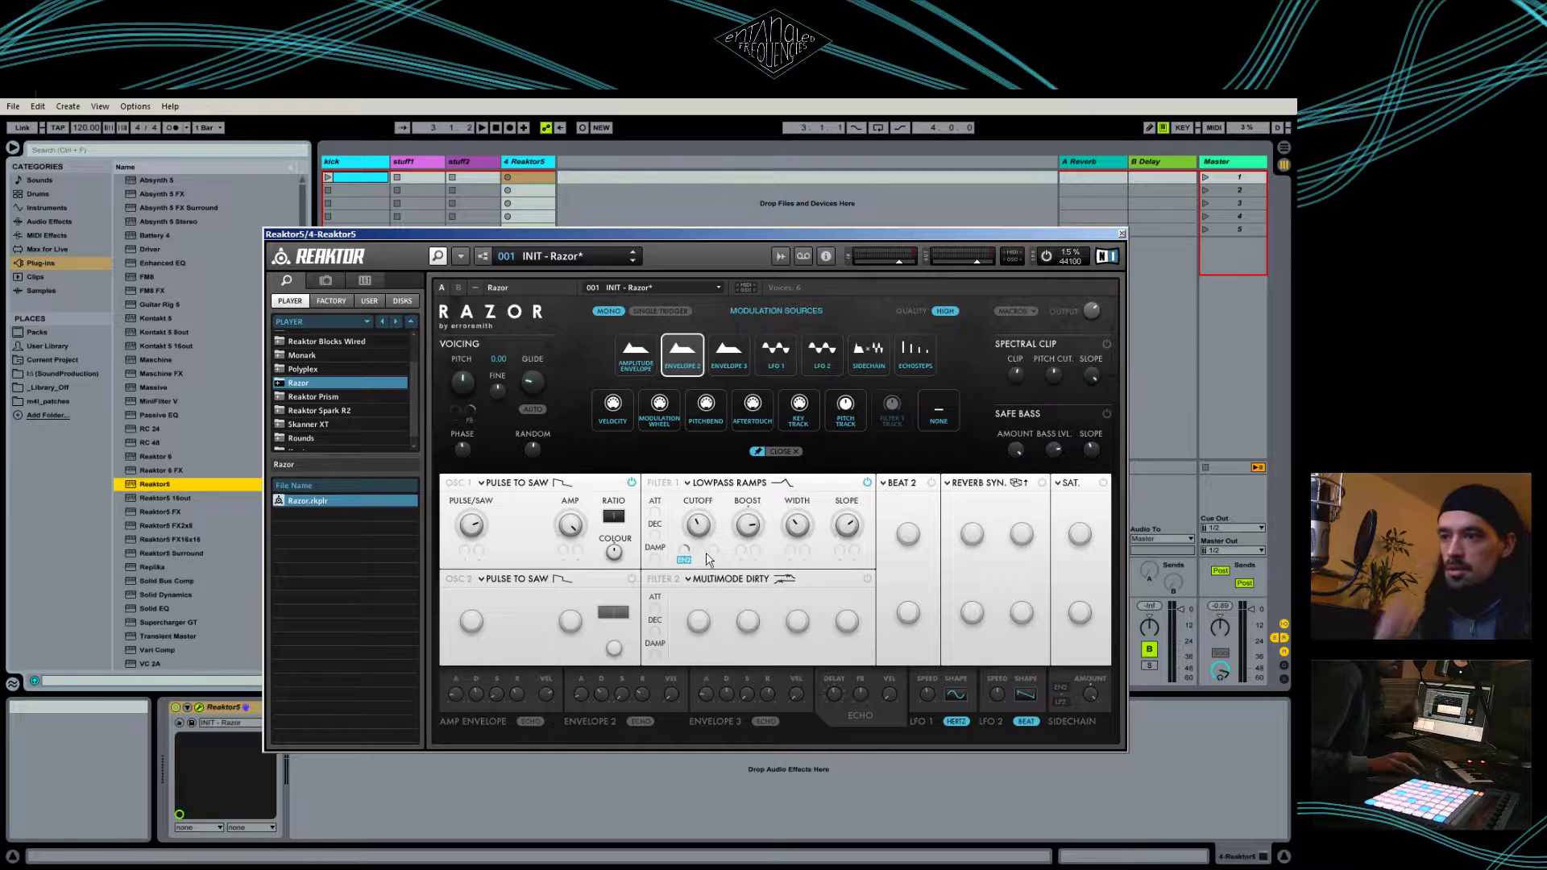
Assign LFO 1 to the second modulation slot of Filter 1's cutoff and raise its modulation amount
{"action": "left_click", "coordinate": [939, 410]}
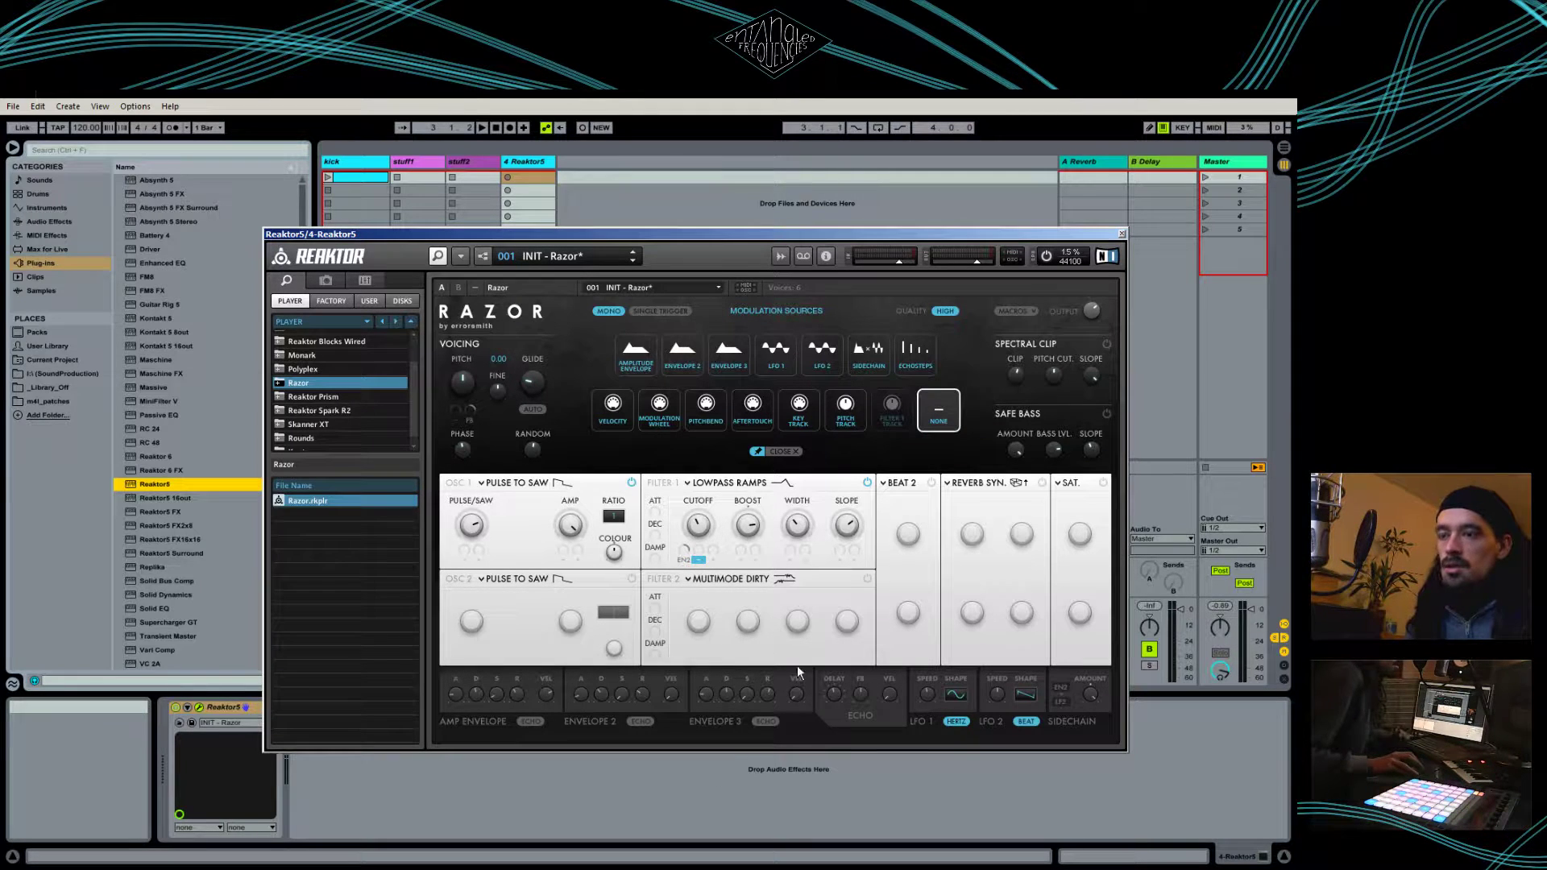
{"action": "left_click", "coordinate": [763, 358]}
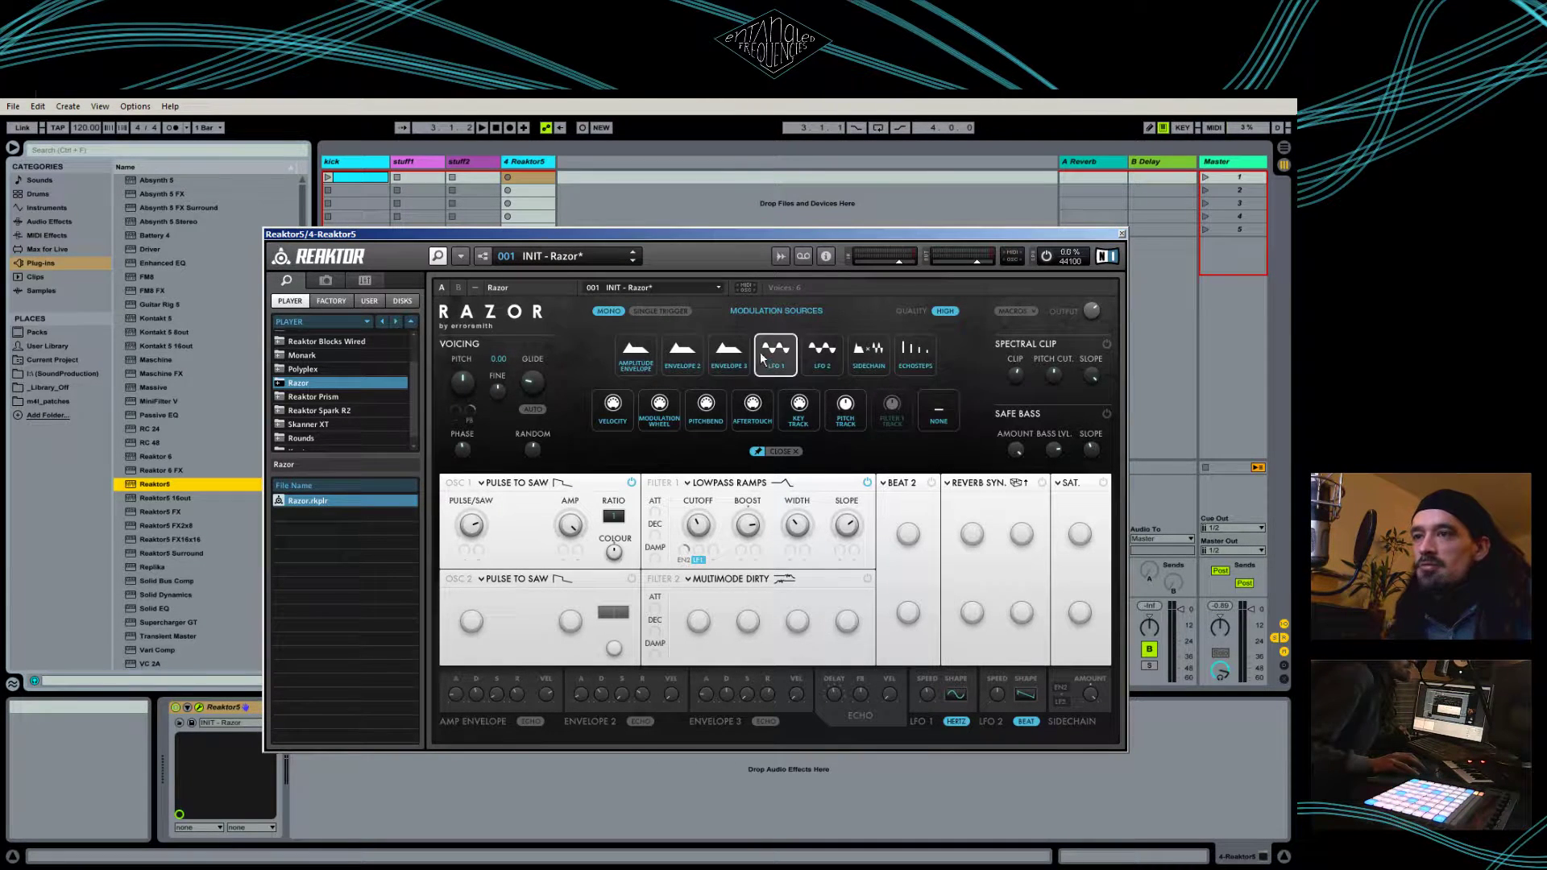
{"action": "left_click_drag", "start_coordinate": [699, 556], "coordinate": [708, 516]}
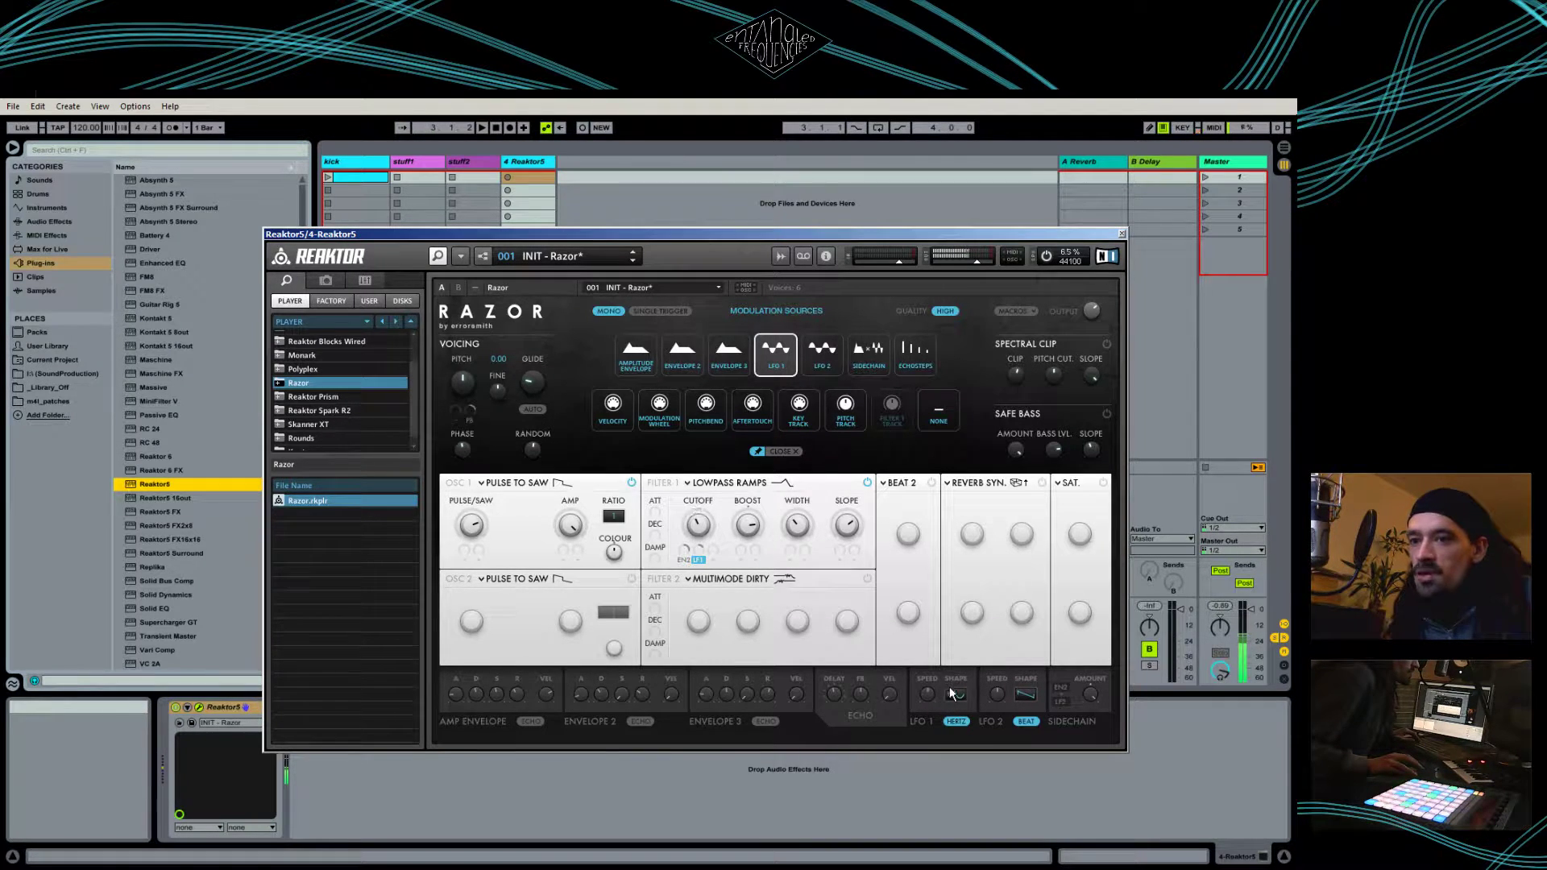
Check the sidechain's first modulation source, and set the second modulation slot of Filter 1's cutoff to None
{"action": "left_click", "coordinate": [1061, 689]}
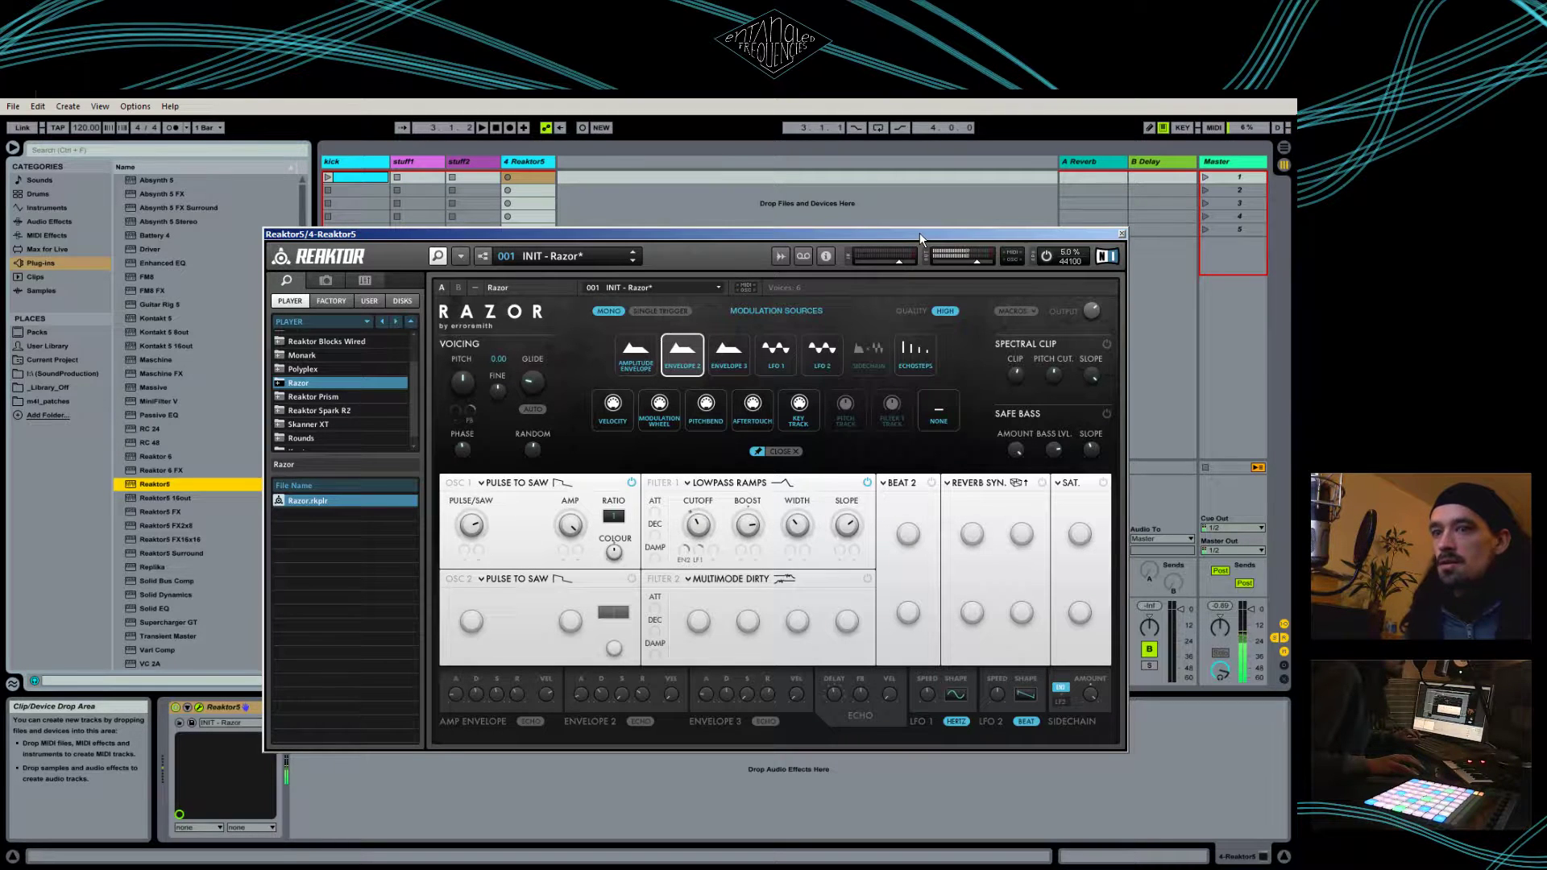
{"action": "left_click", "coordinate": [776, 355]}
{"action": "left_click", "coordinate": [937, 413]}
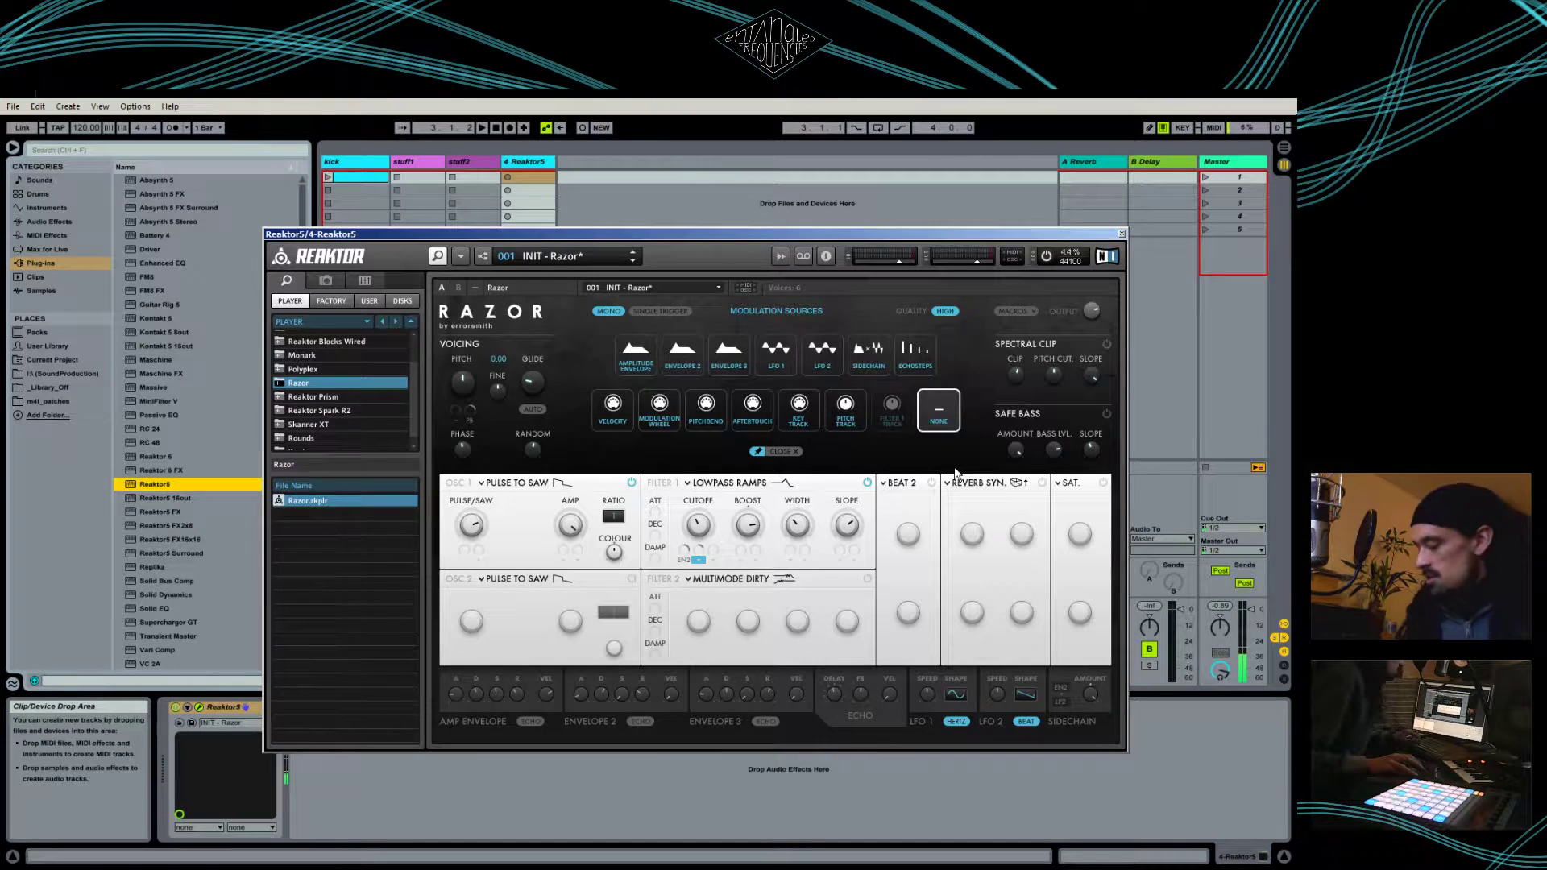
Add the Spectrum audio effect after Reaktor5 on the track, move the plug-in window aside and enlarge the spectrum display
{"action": "left_click_drag", "start_coordinate": [617, 230], "coordinate": [674, 137]}
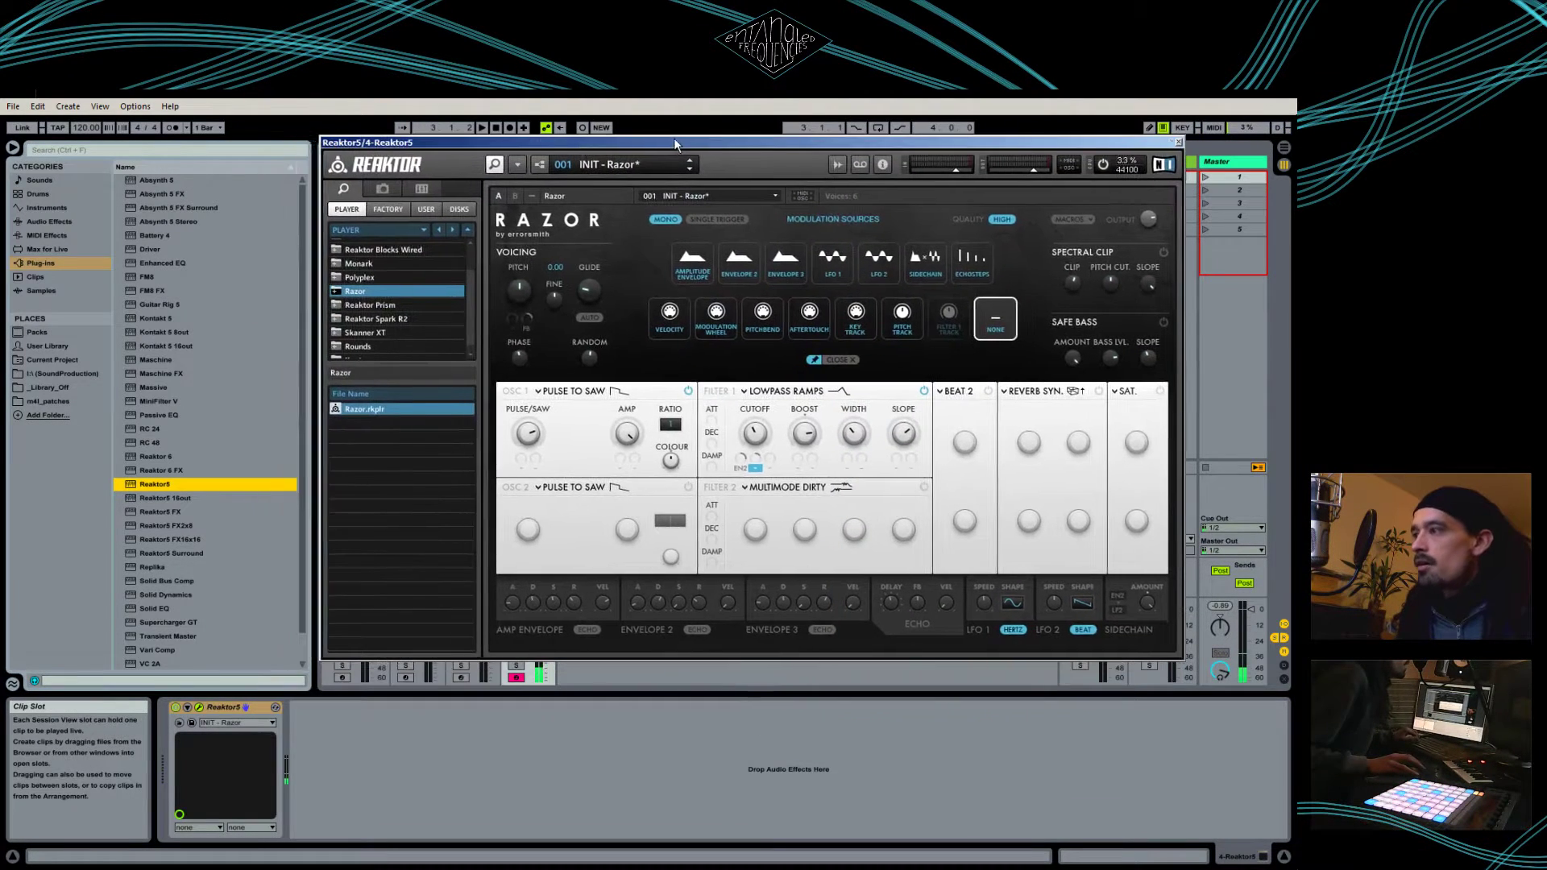
{"action": "left_click", "coordinate": [41, 265]}
{"action": "left_click", "coordinate": [50, 221]}
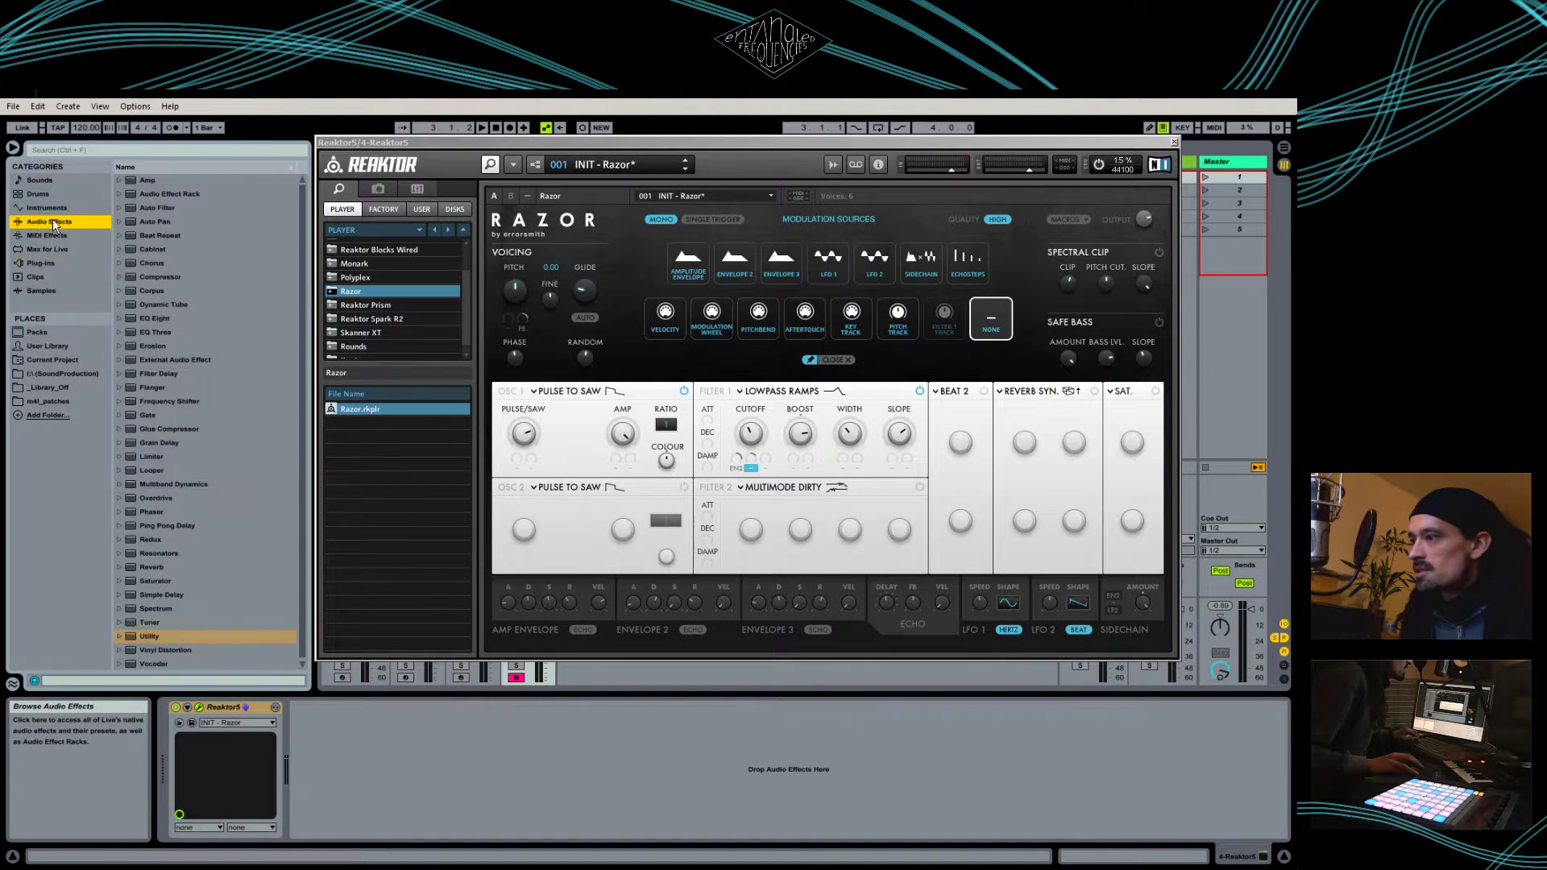
{"action": "left_click_drag", "start_coordinate": [155, 609], "coordinate": [408, 776]}
{"action": "left_click_drag", "start_coordinate": [935, 144], "coordinate": [0, 193]}
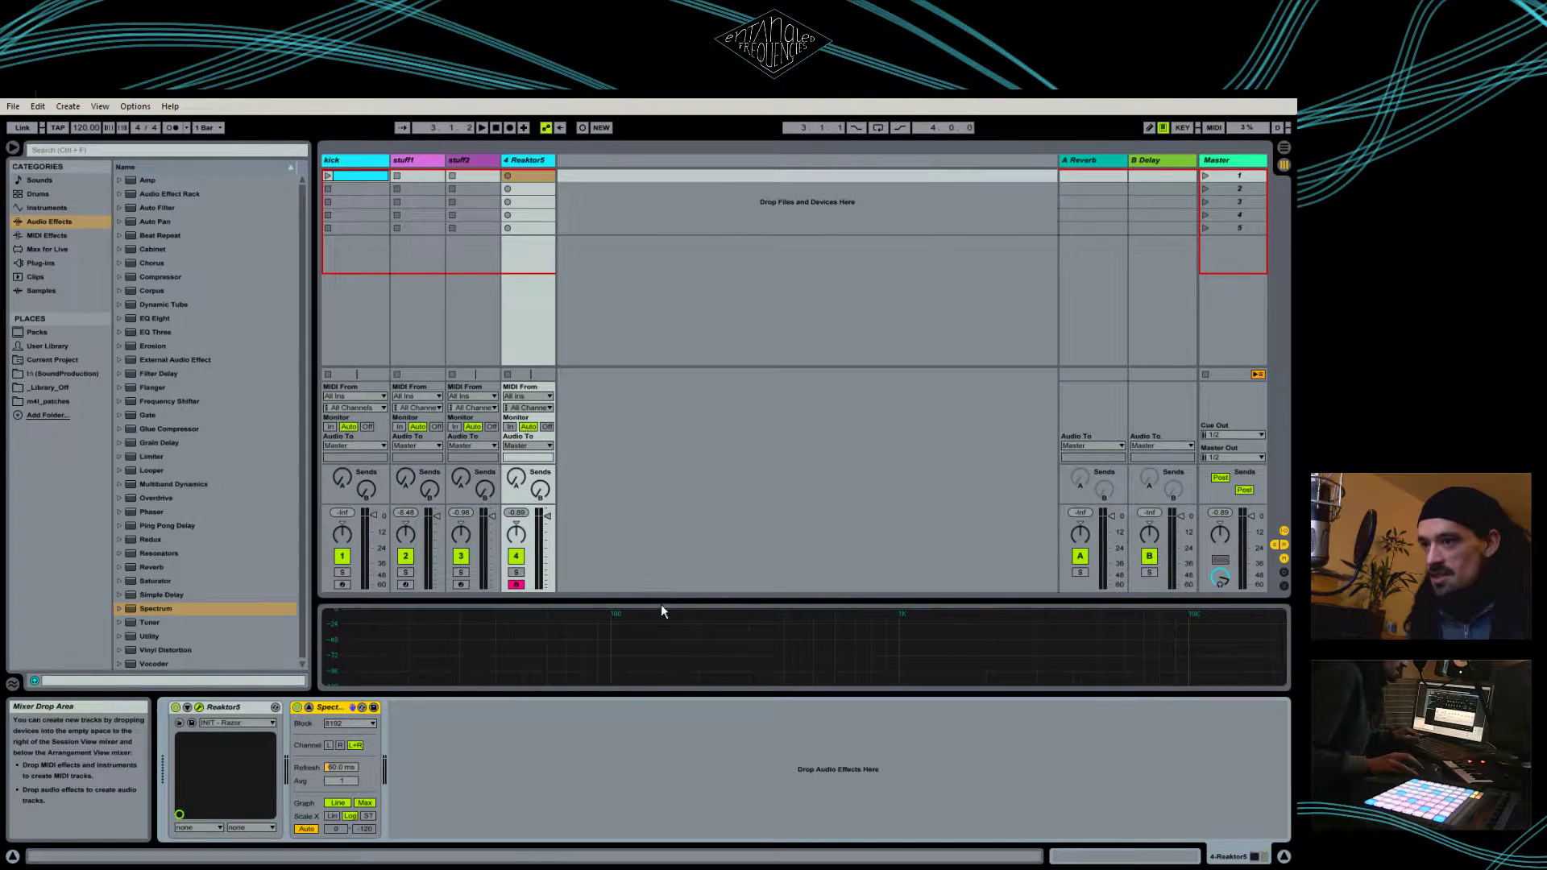
{"action": "left_click_drag", "start_coordinate": [659, 601], "coordinate": [660, 430]}
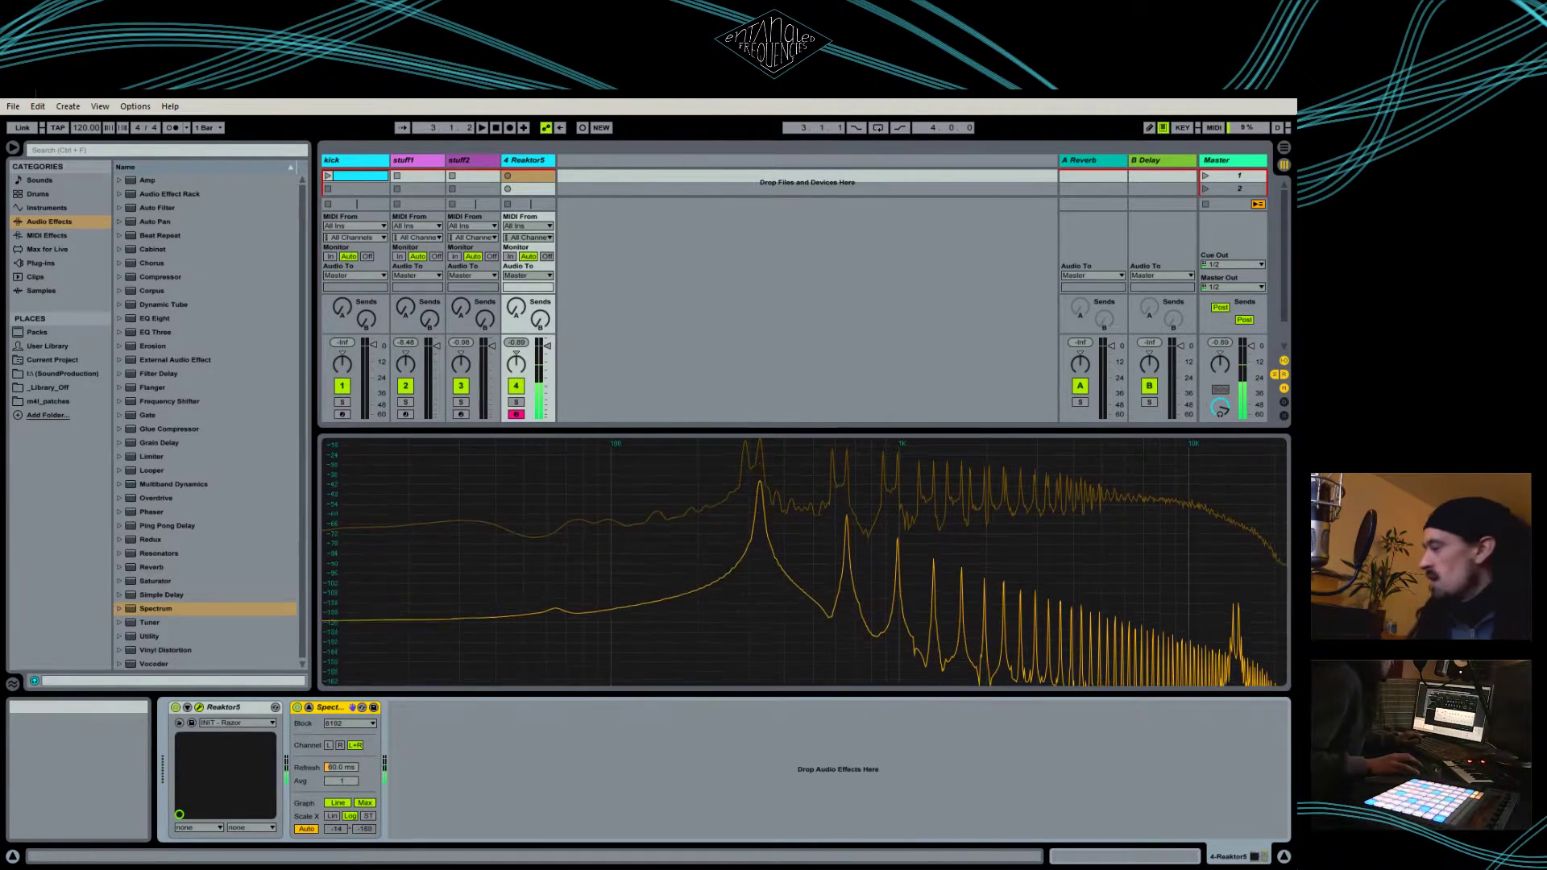
Compare the sound in Live's Spectrum with Razor's settings, moving the plug-in window aside and back, and show Razor's OSC 1 spectrum
{"action": "left_click_drag", "start_coordinate": [1, 171], "coordinate": [496, 150]}
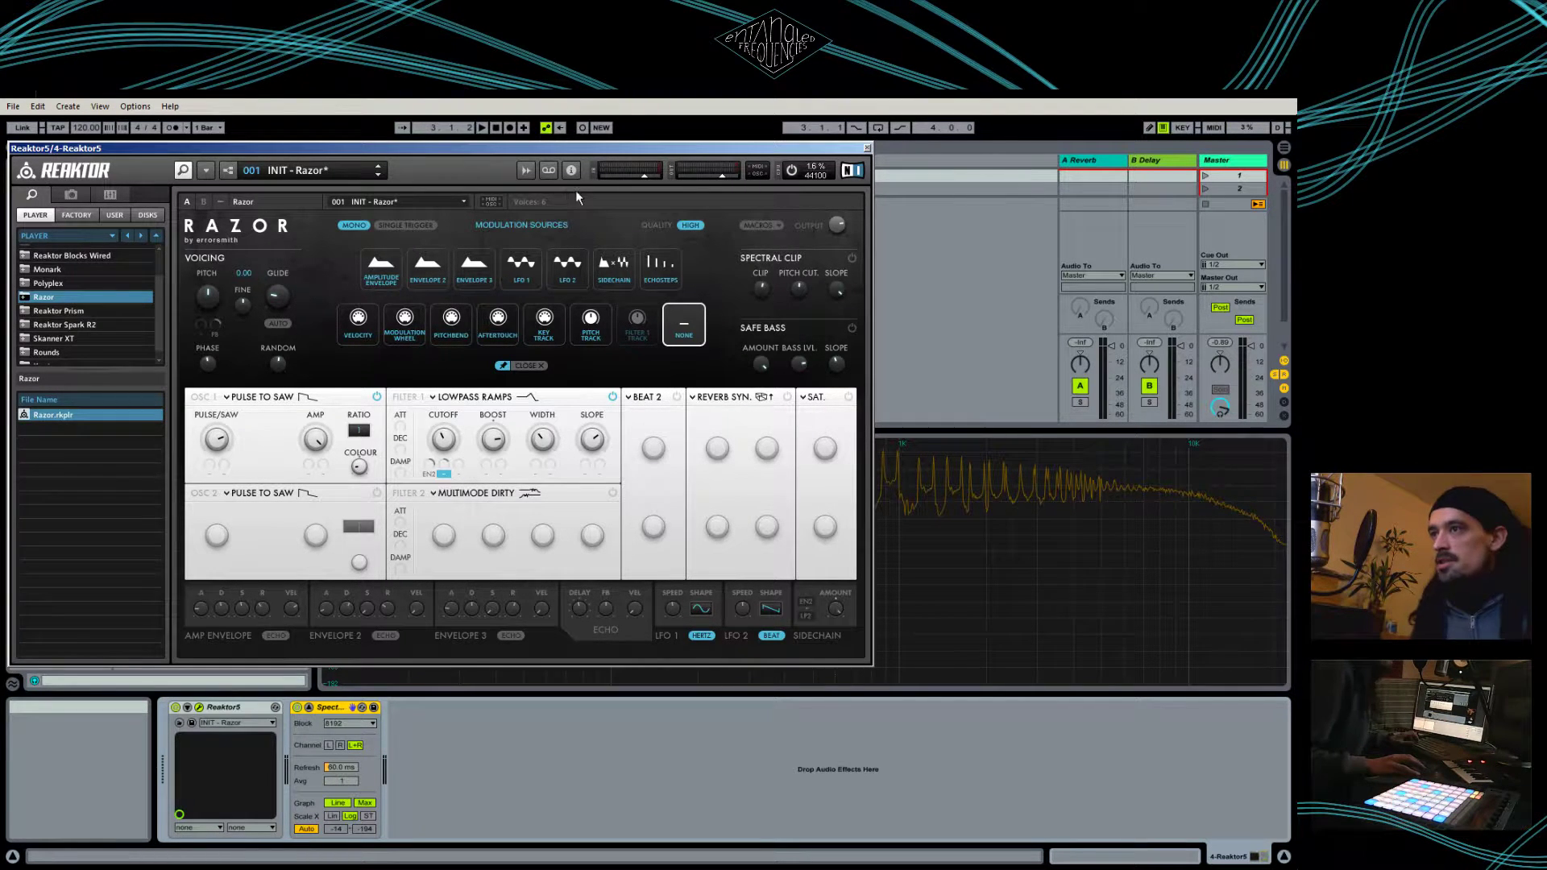
{"action": "left_click_drag", "start_coordinate": [631, 147], "coordinate": [0, 171]}
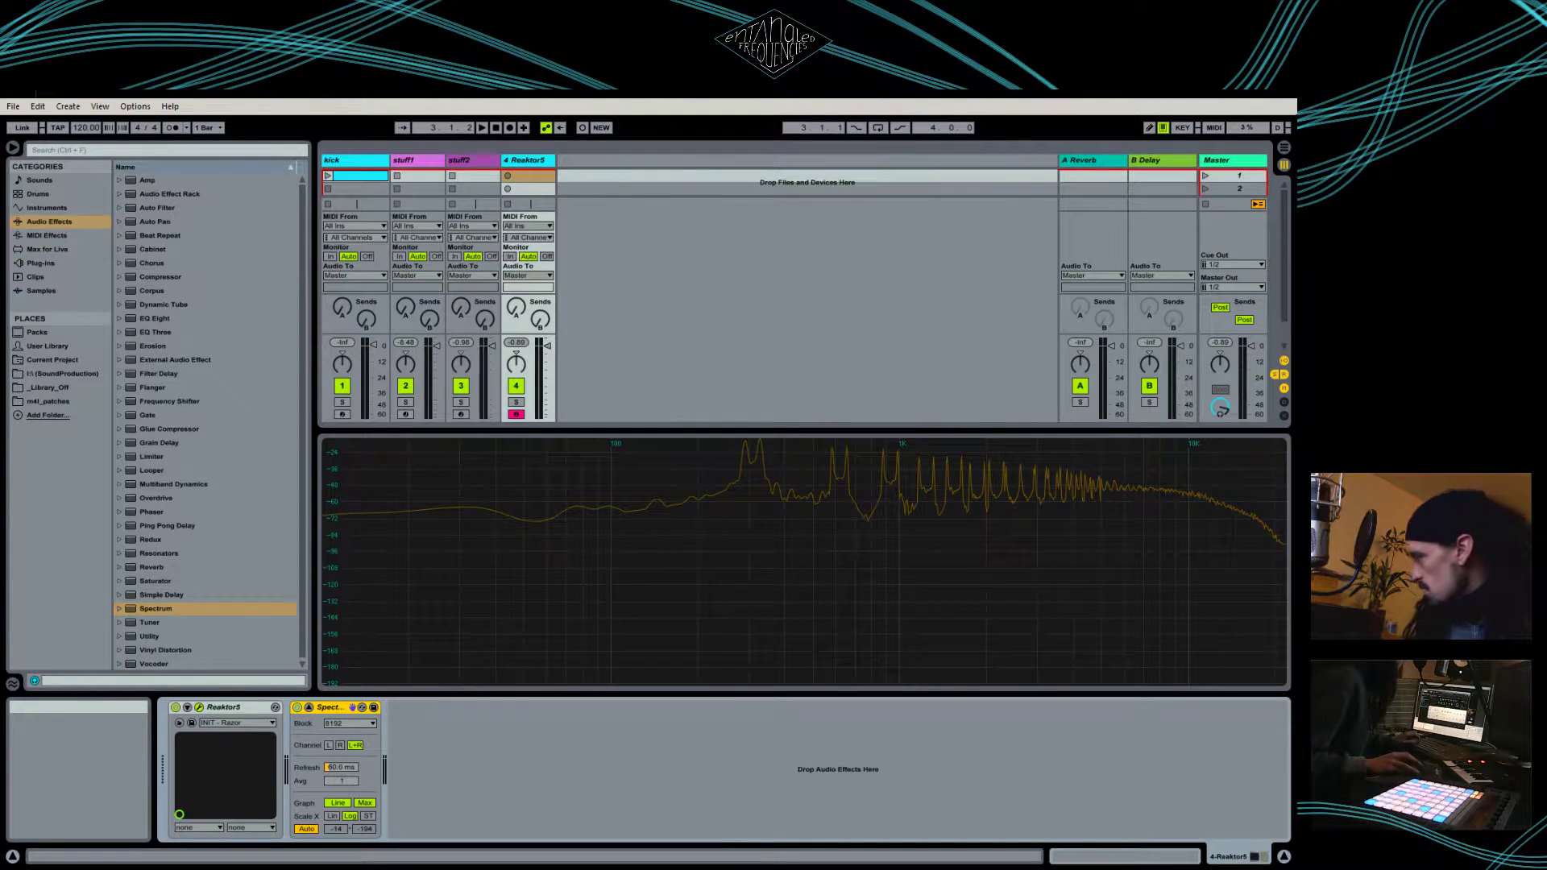
{"action": "left_click_drag", "start_coordinate": [0, 171], "coordinate": [652, 154]}
{"action": "left_click_drag", "start_coordinate": [794, 151], "coordinate": [811, 165]}
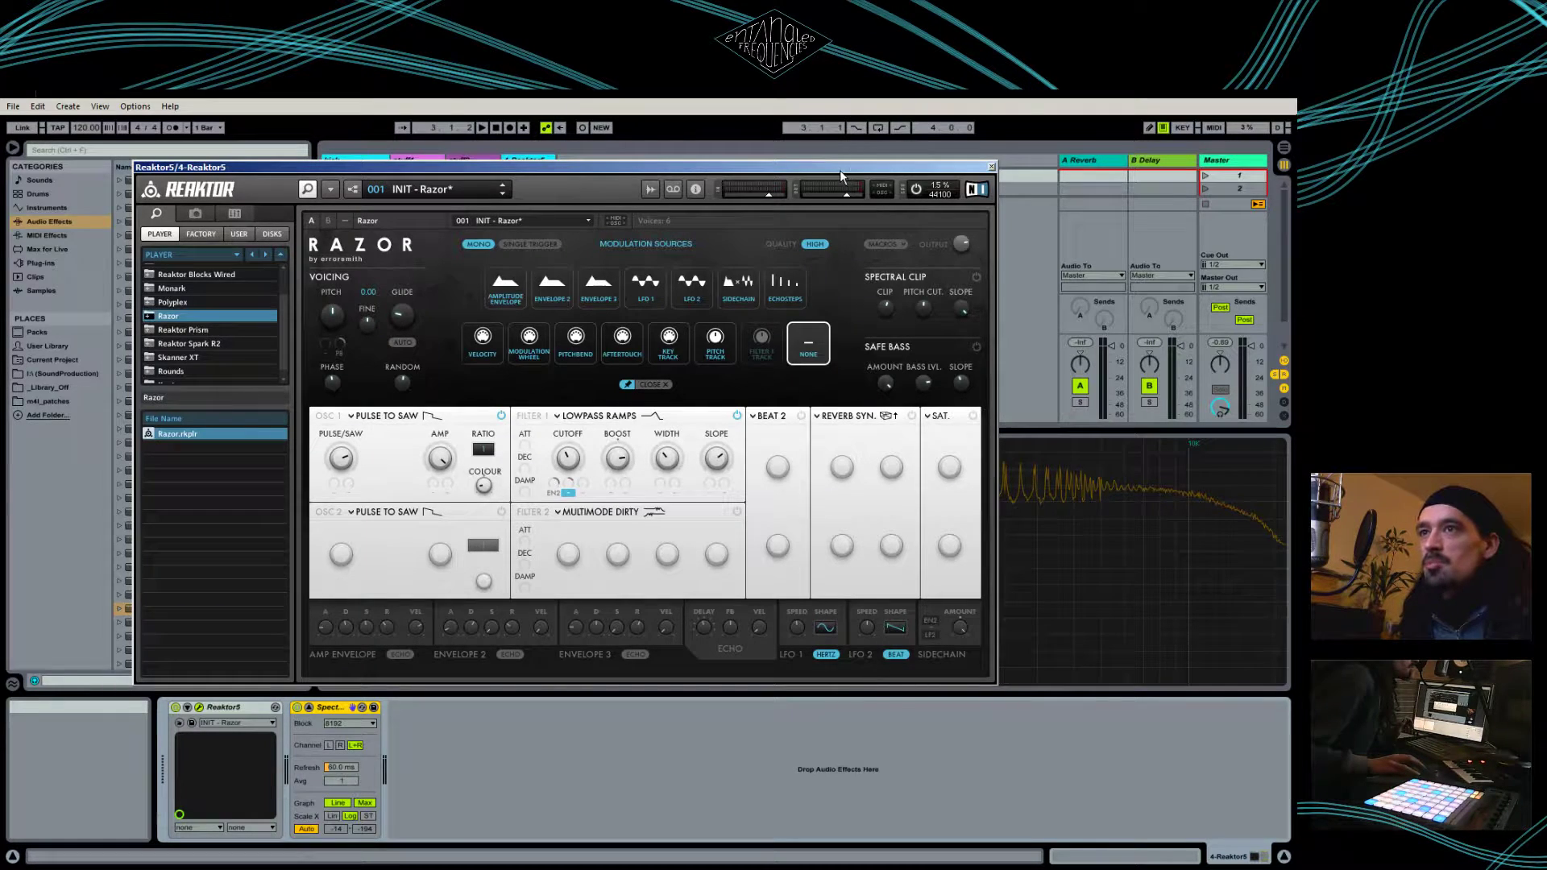
{"action": "left_click_drag", "start_coordinate": [840, 171], "coordinate": [657, 149]}
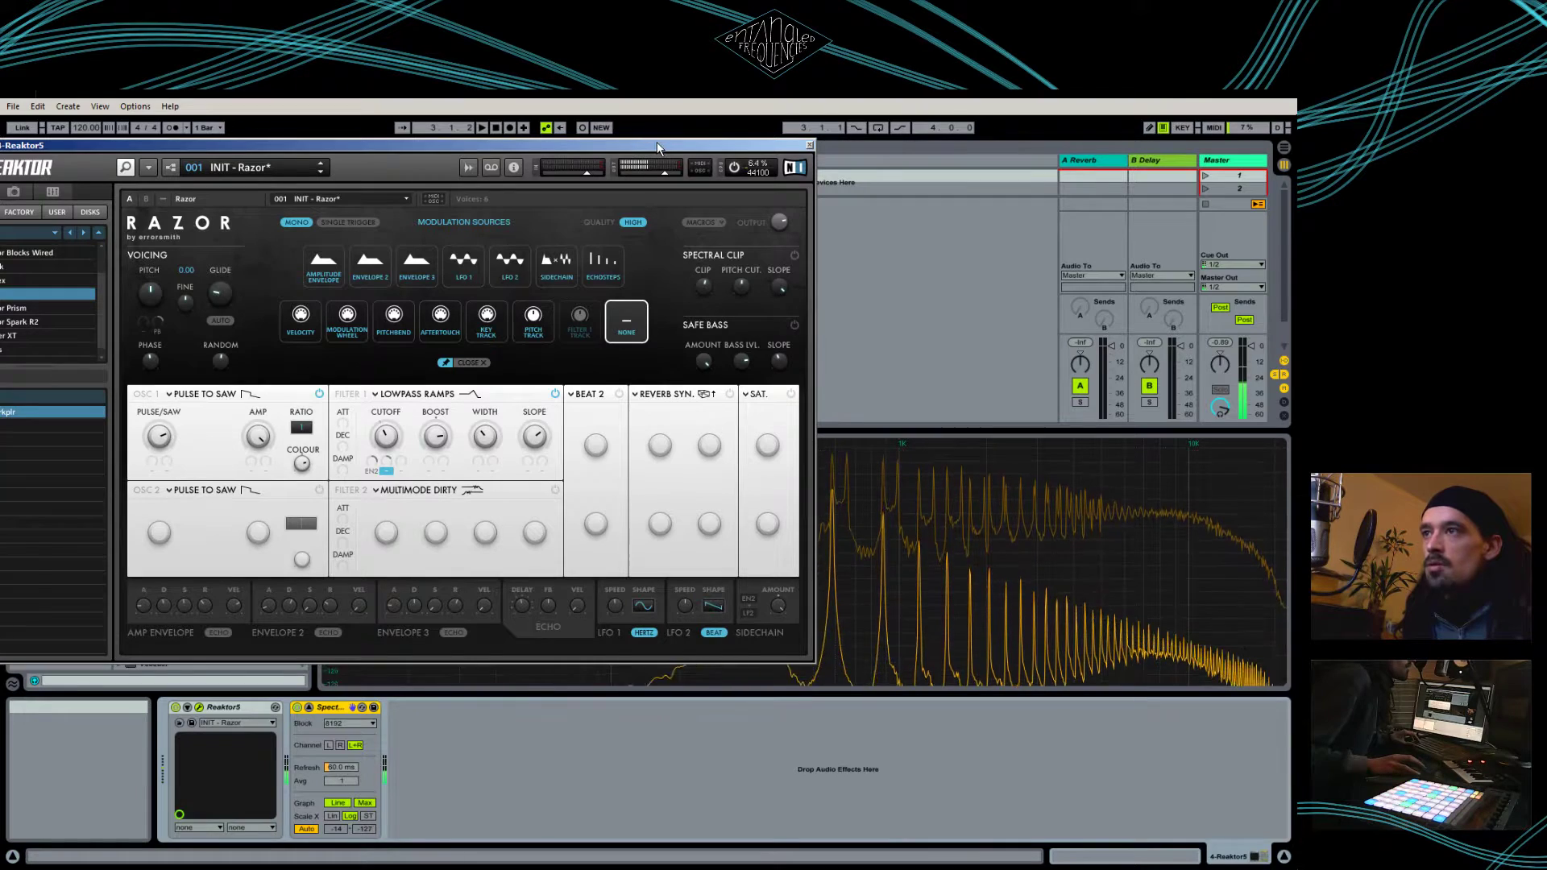
{"action": "left_click_drag", "start_coordinate": [670, 153], "coordinate": [0, 176]}
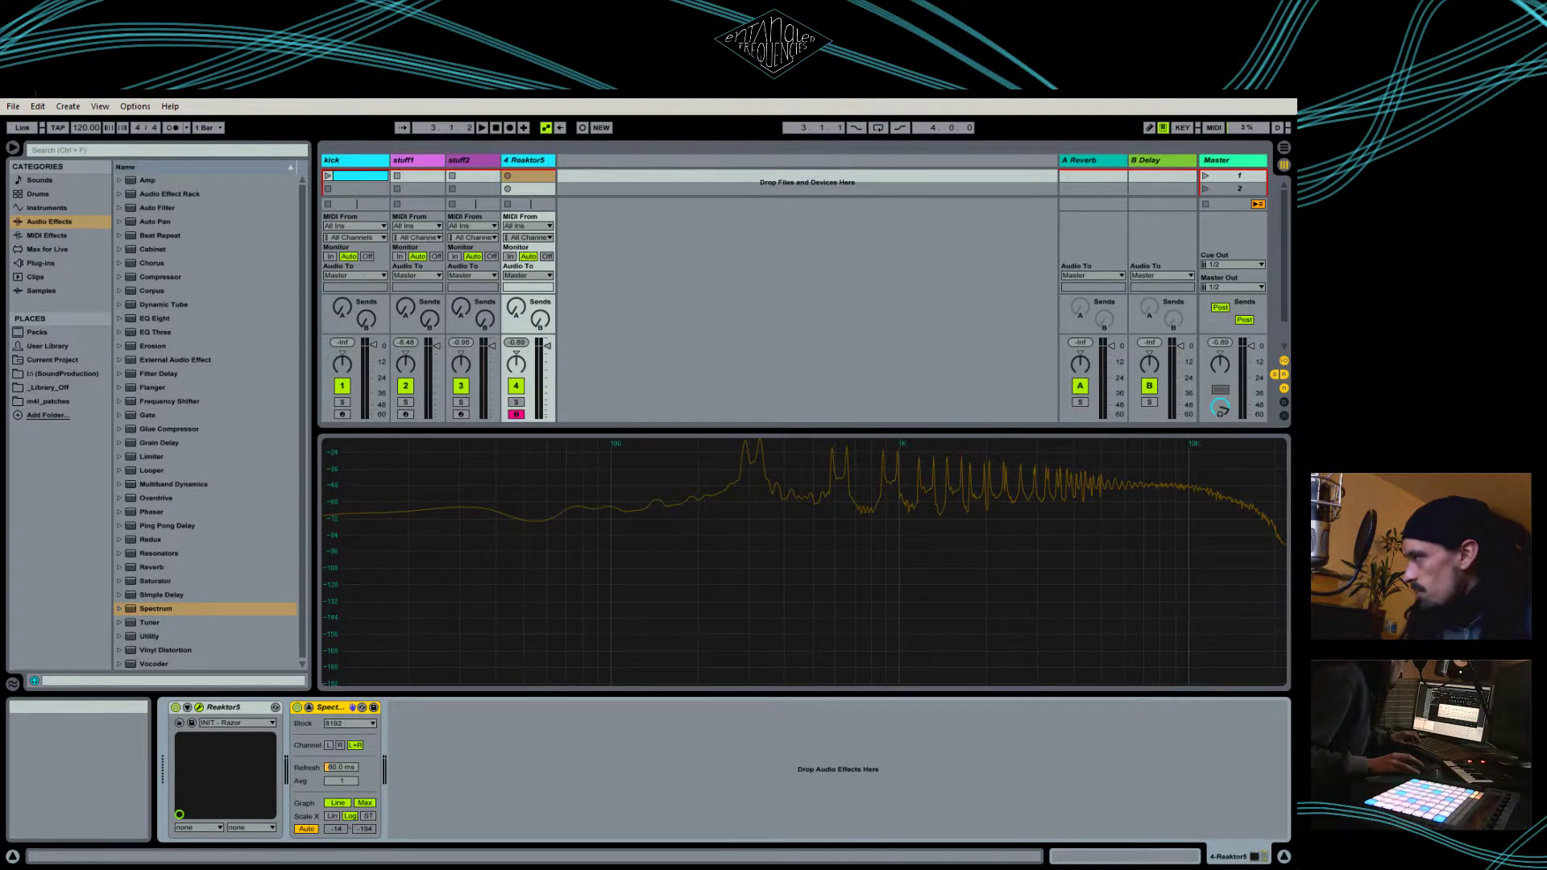
{"action": "left_click_drag", "start_coordinate": [0, 162], "coordinate": [665, 159]}
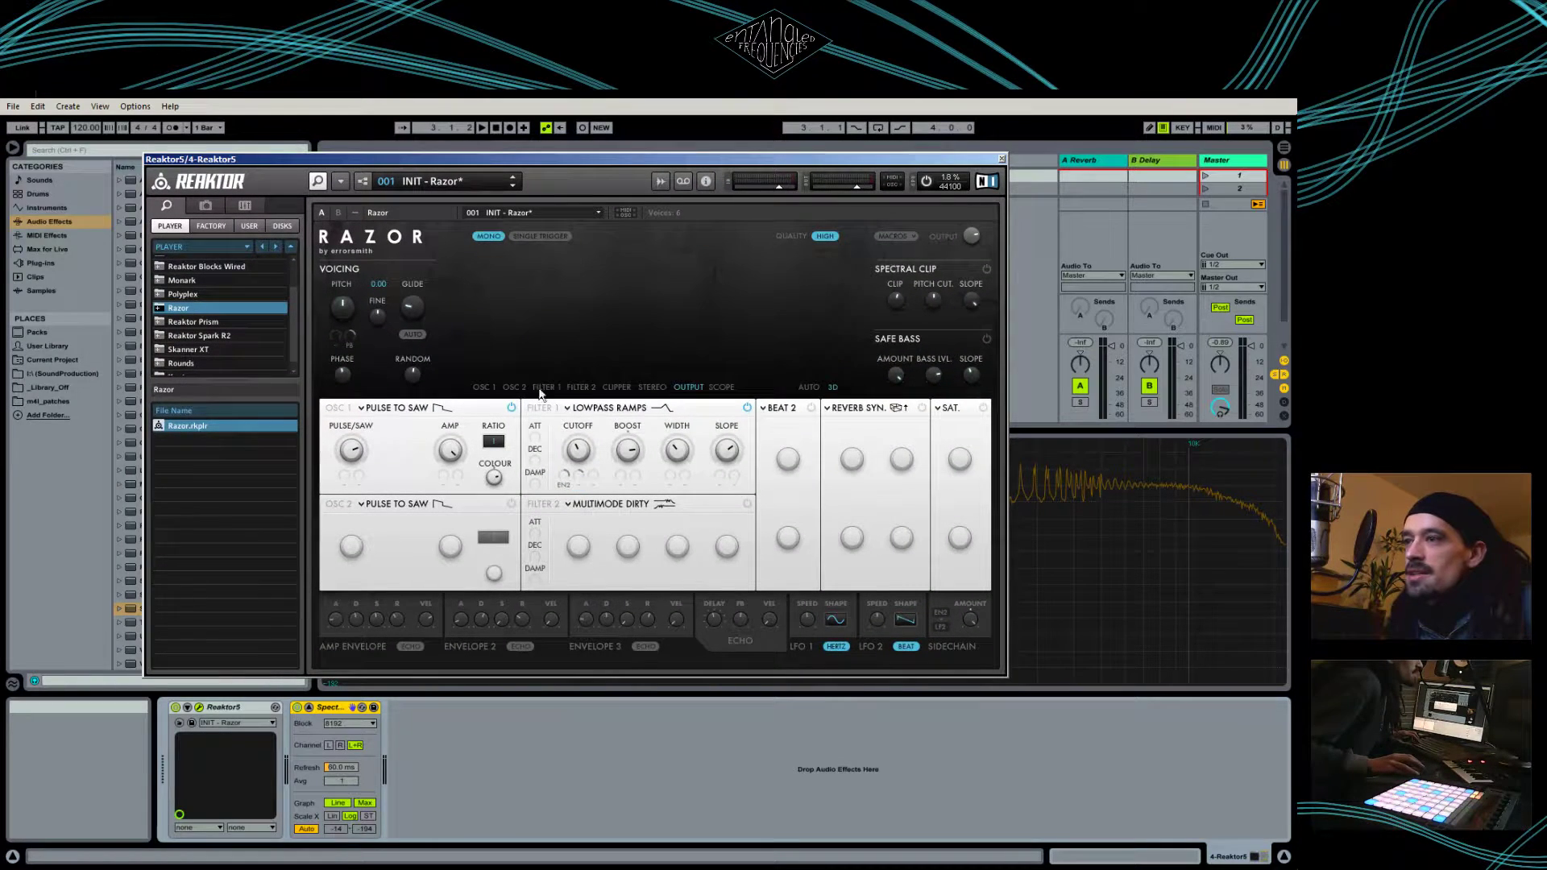
{"action": "left_click", "coordinate": [483, 387]}
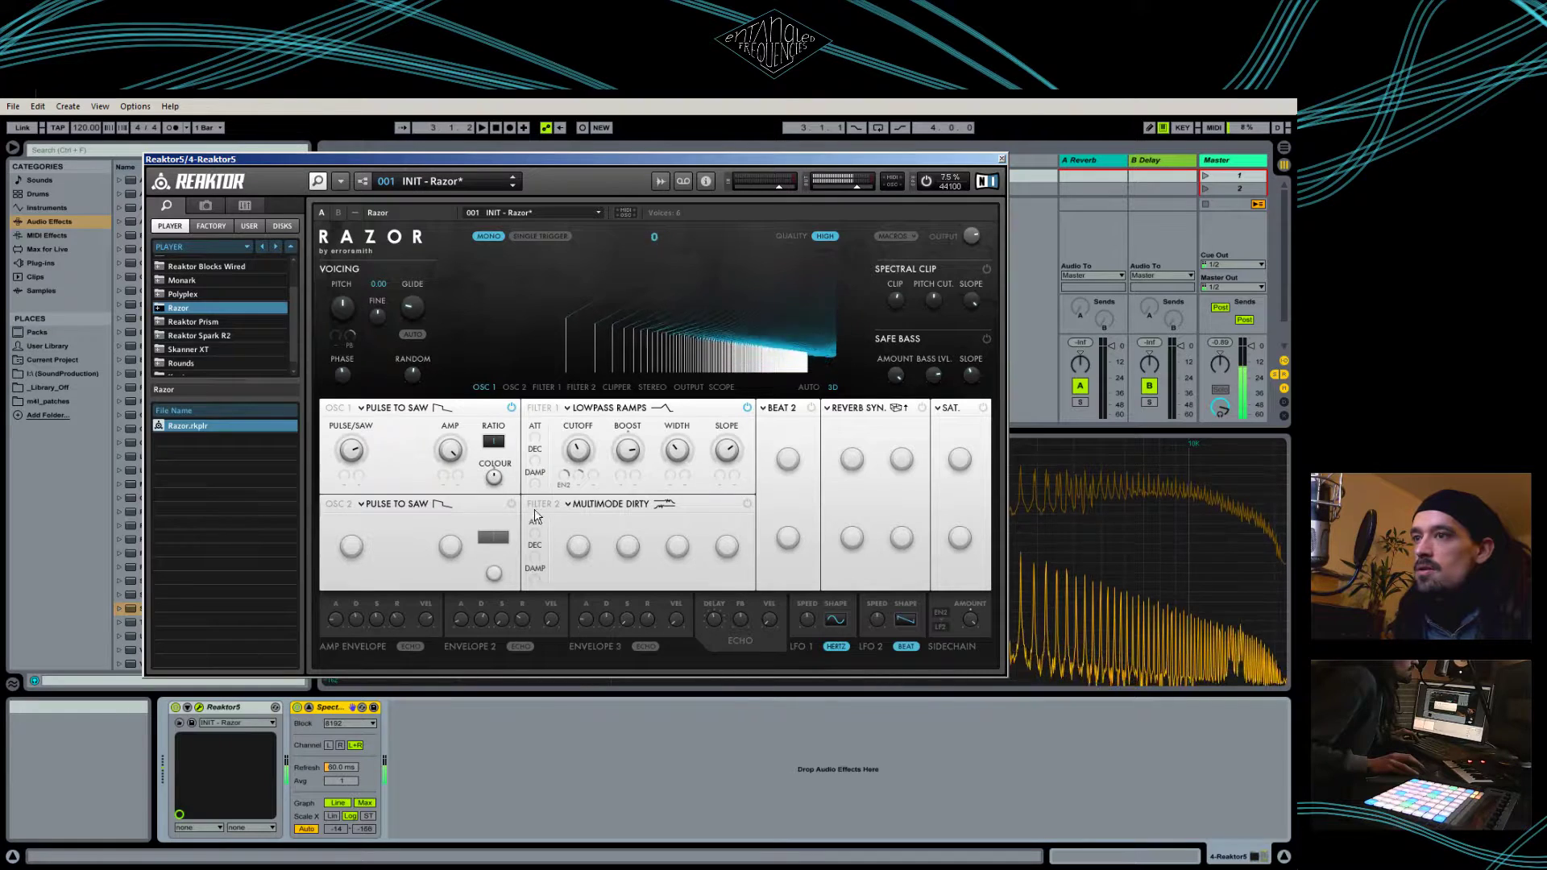
{"action": "left_click_drag", "start_coordinate": [547, 454], "coordinate": [550, 473]}
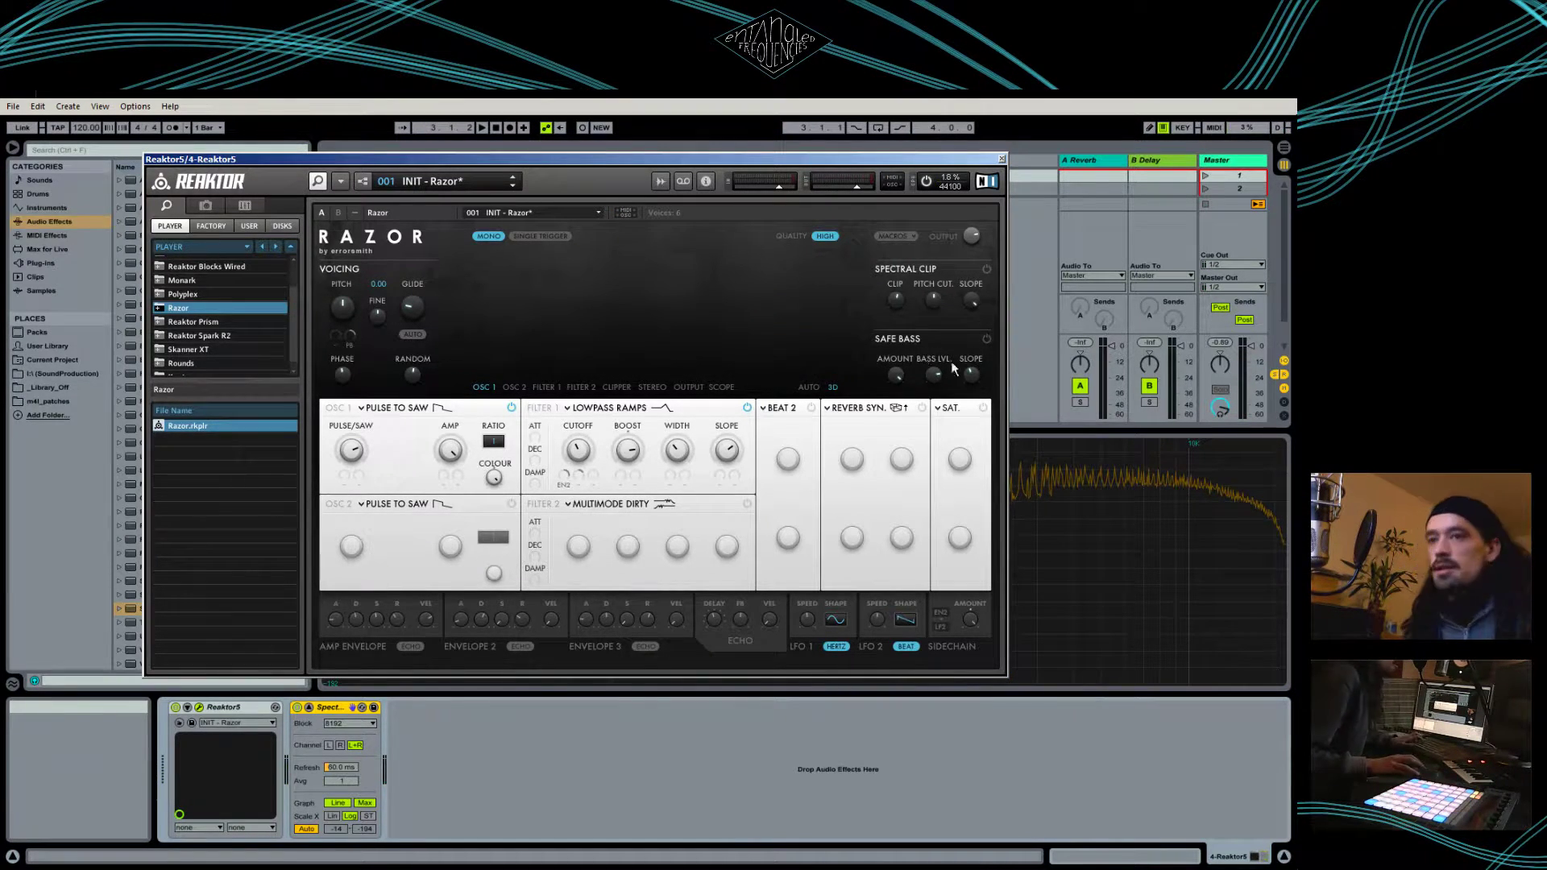
Enable Safe Bass and set Razor's output level to -10
{"action": "left_click", "coordinate": [987, 339]}
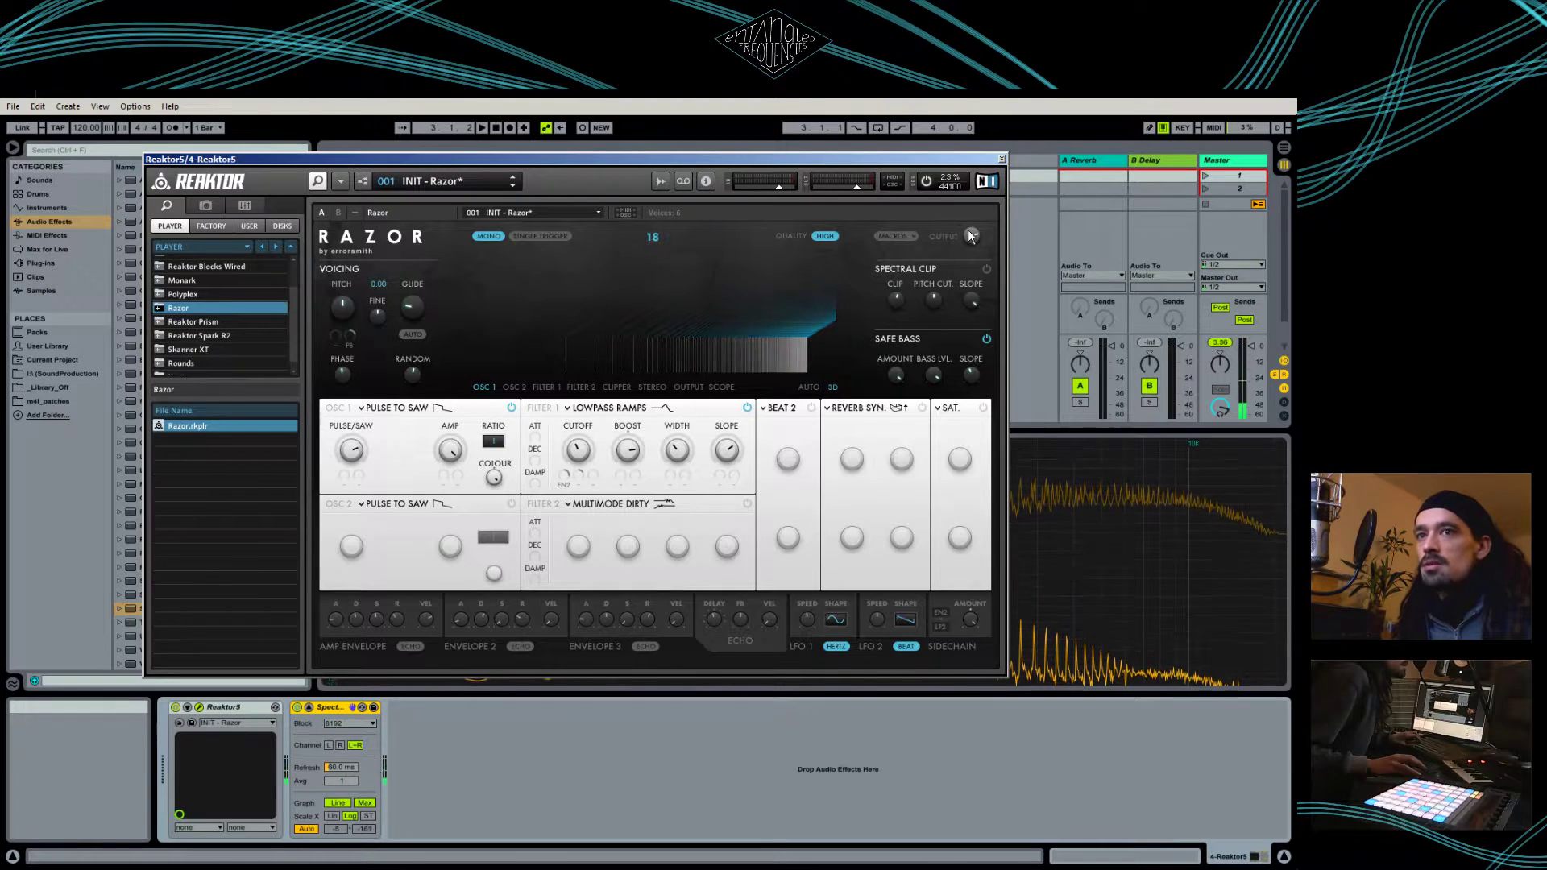
{"action": "mouse_move", "coordinate": [975, 245]}
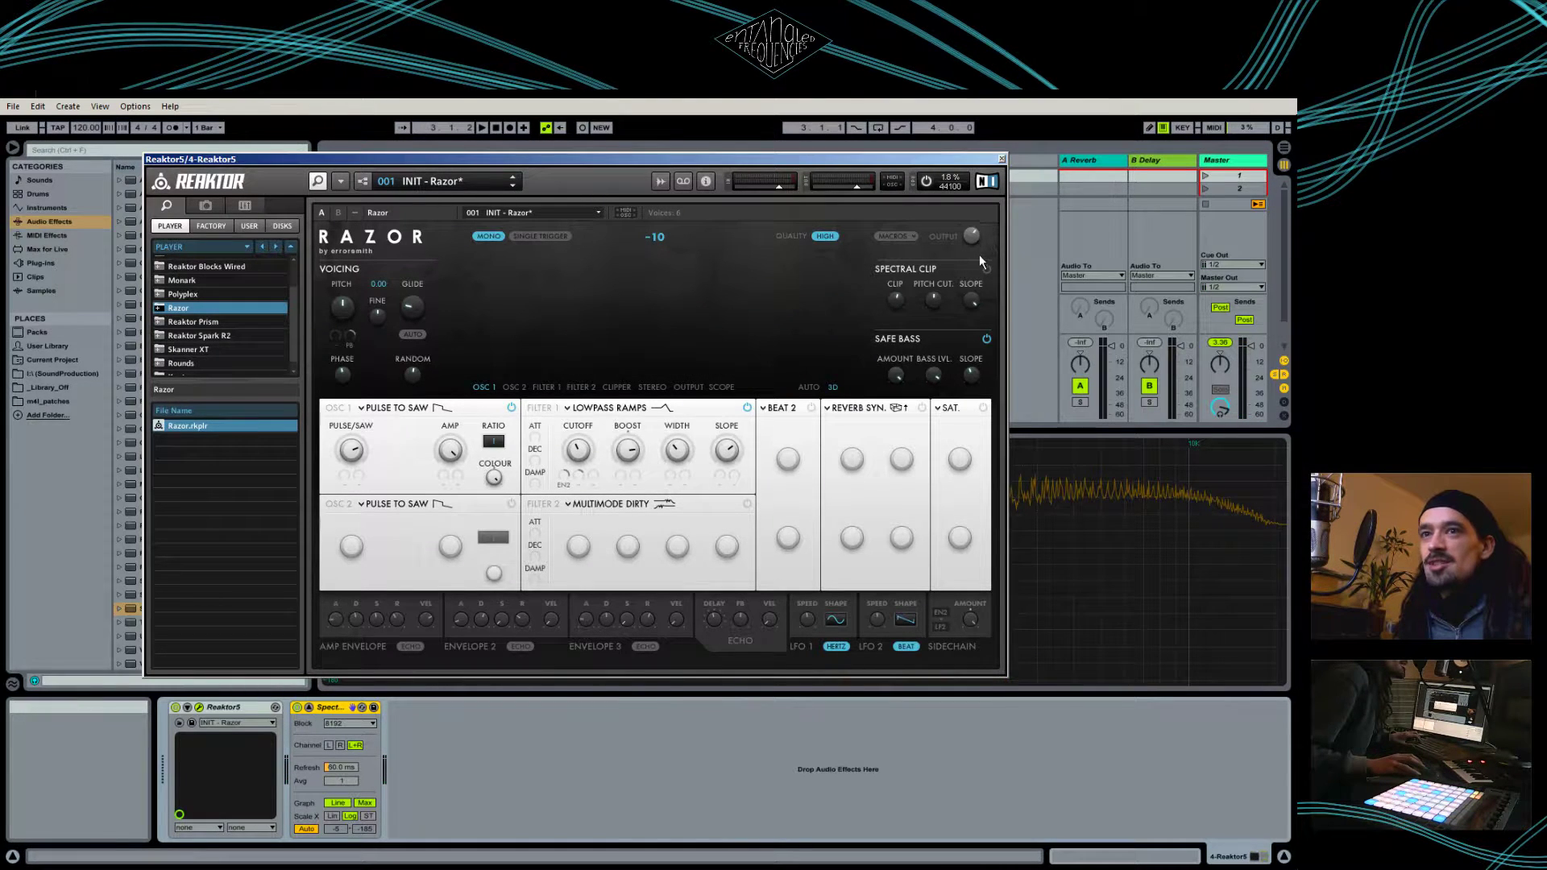
Add a Limiter audio effect after the Utility on the Master track
{"action": "left_click", "coordinate": [1223, 159]}
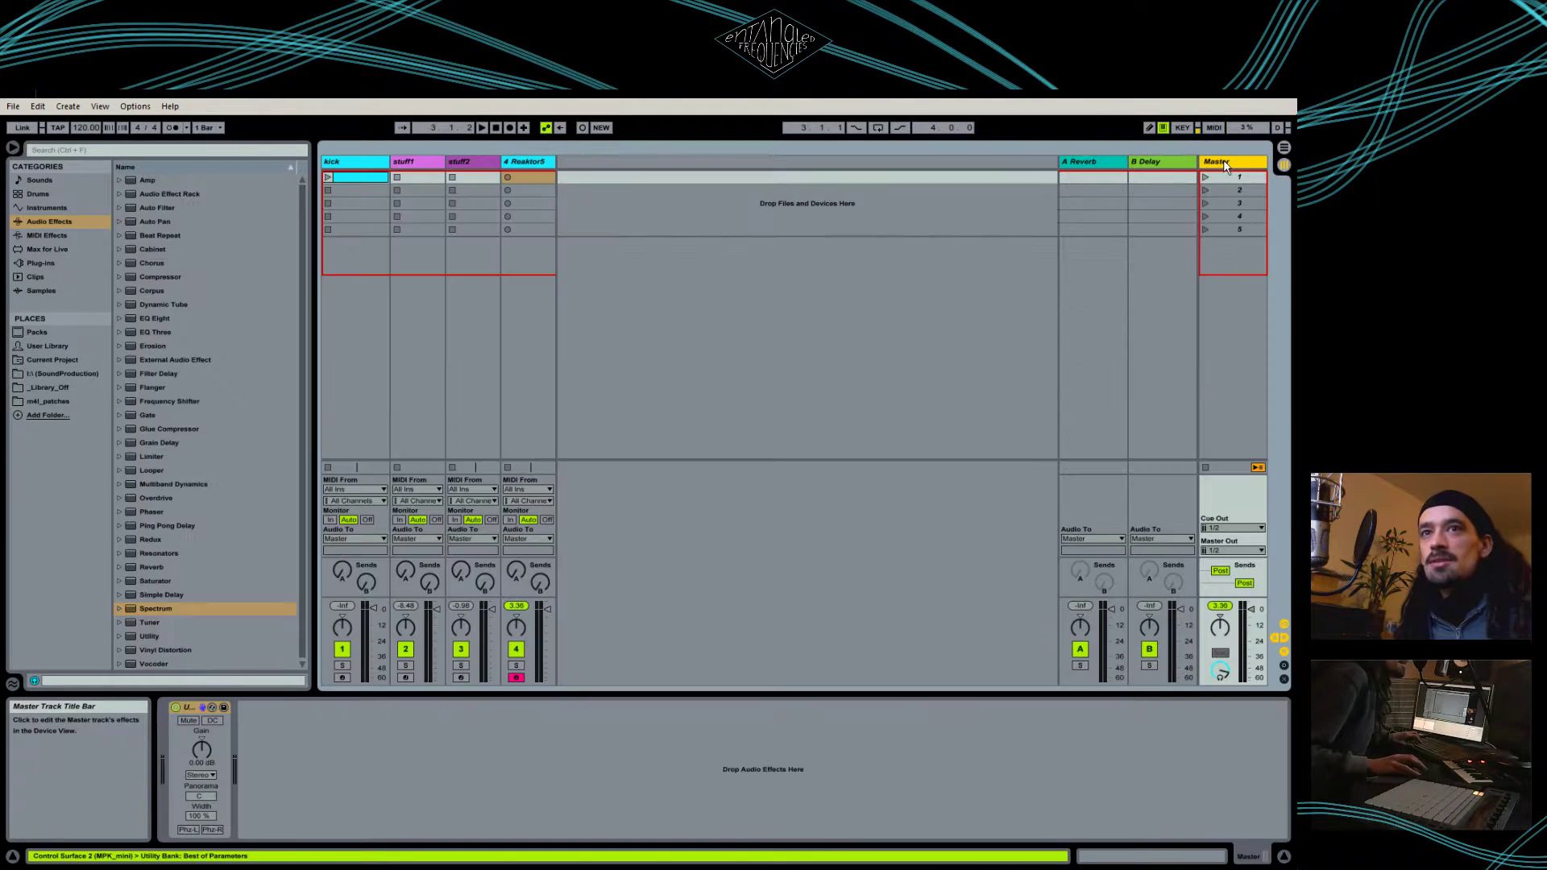
{"action": "left_click", "coordinate": [185, 709]}
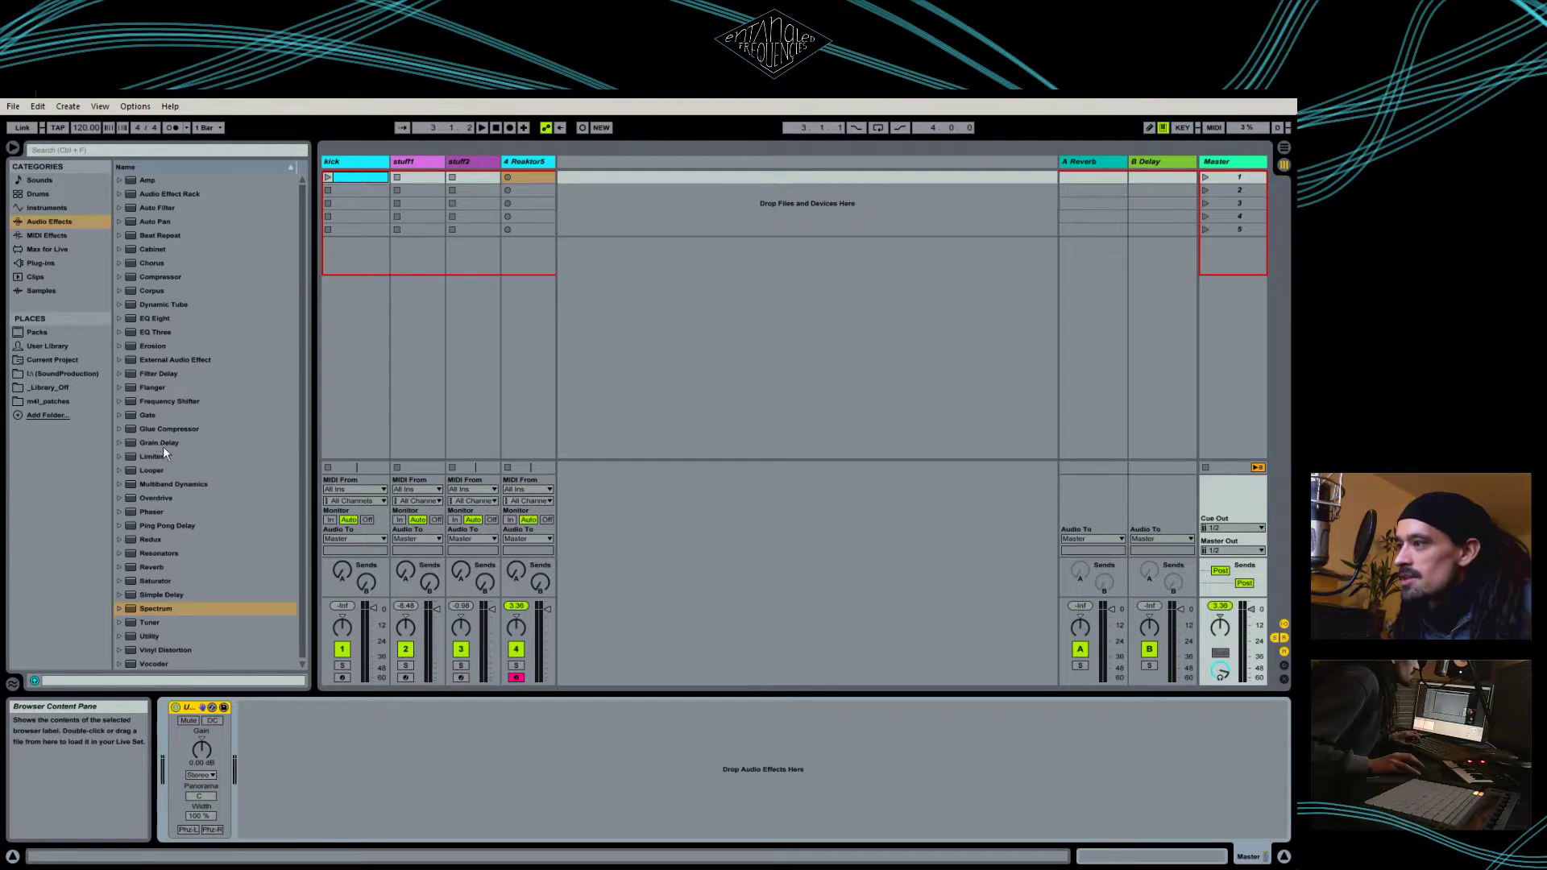
{"action": "mouse_move", "coordinate": [163, 453]}
{"action": "left_mouse_down"}
{"action": "mouse_move", "coordinate": [266, 613]}
{"action": "mouse_move", "coordinate": [395, 762]}
{"action": "left_mouse_up"}
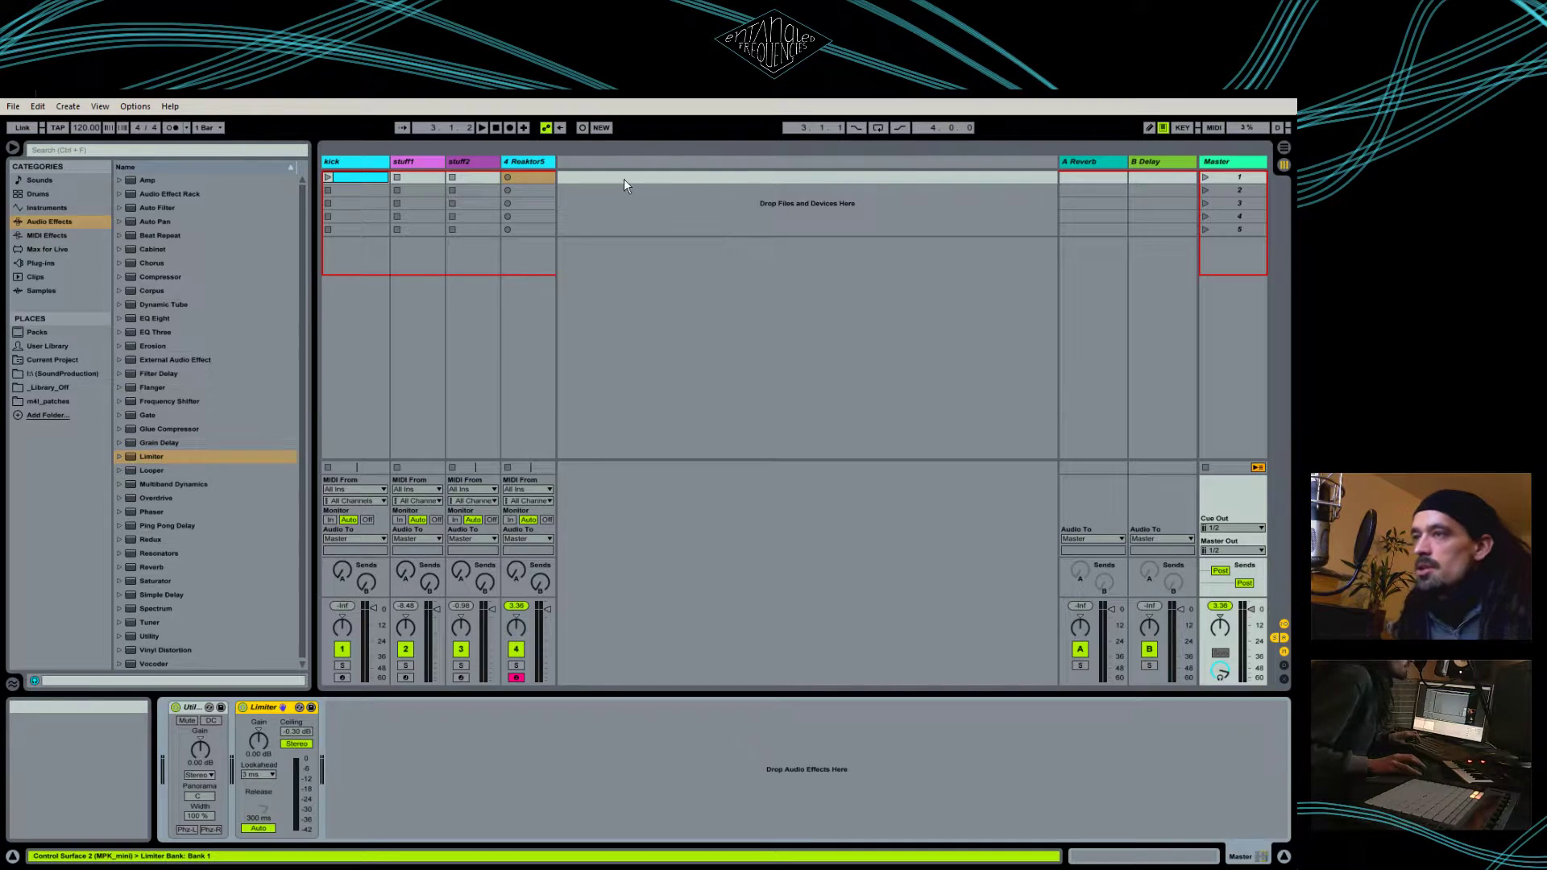
Return to the 4 Reaktor5 track, uncover more of Live's spectrum, check Filter 1's types and show Razor's Clipper spectrum
{"action": "left_click", "coordinate": [521, 162]}
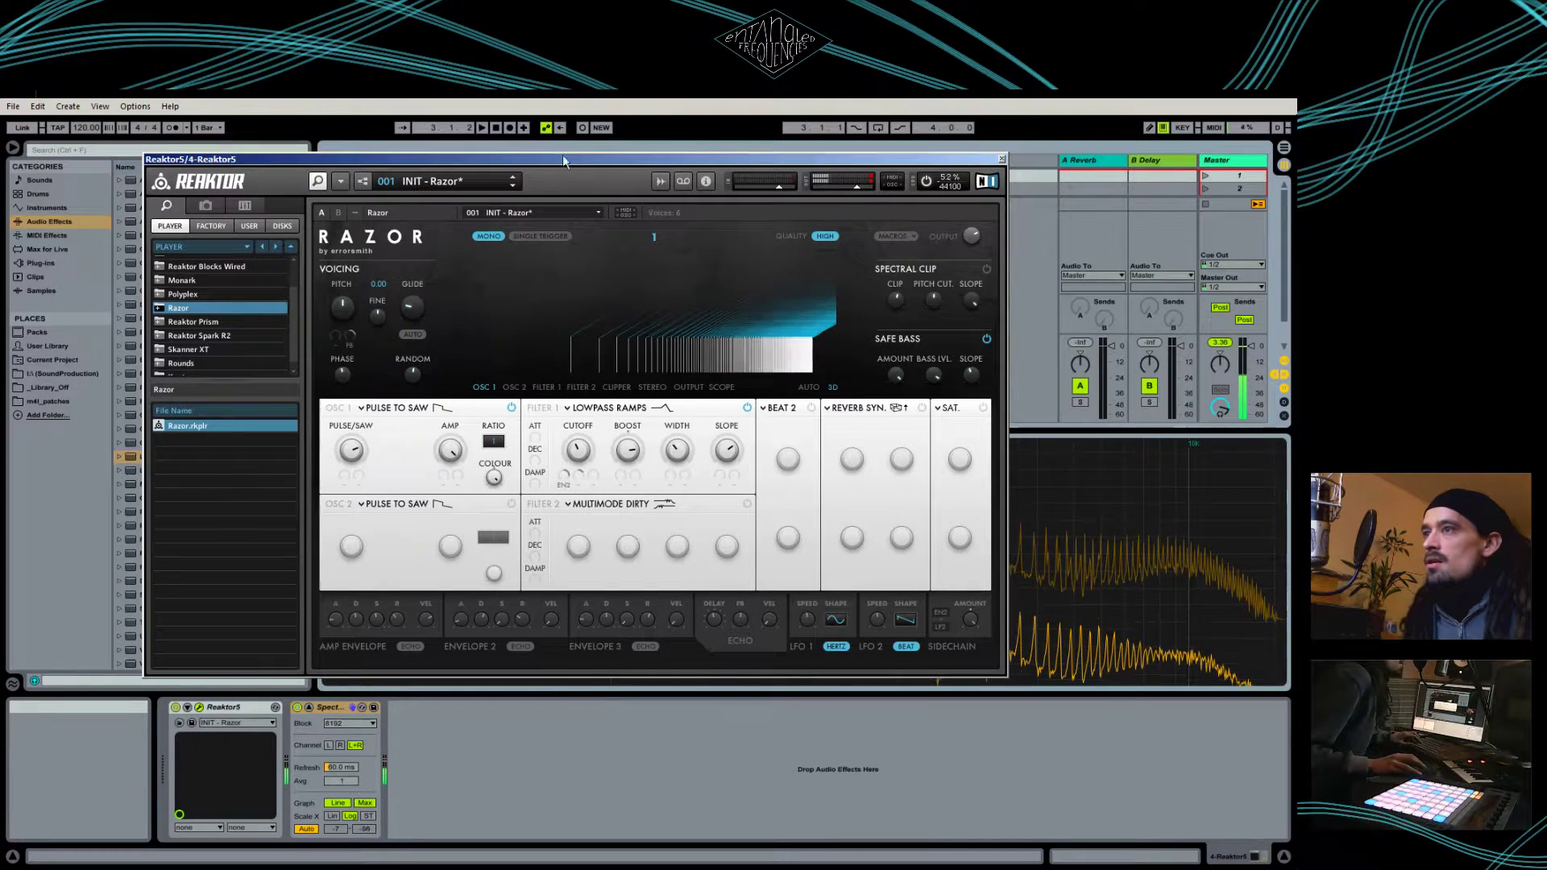
{"action": "left_click_drag", "start_coordinate": [602, 159], "coordinate": [539, 209]}
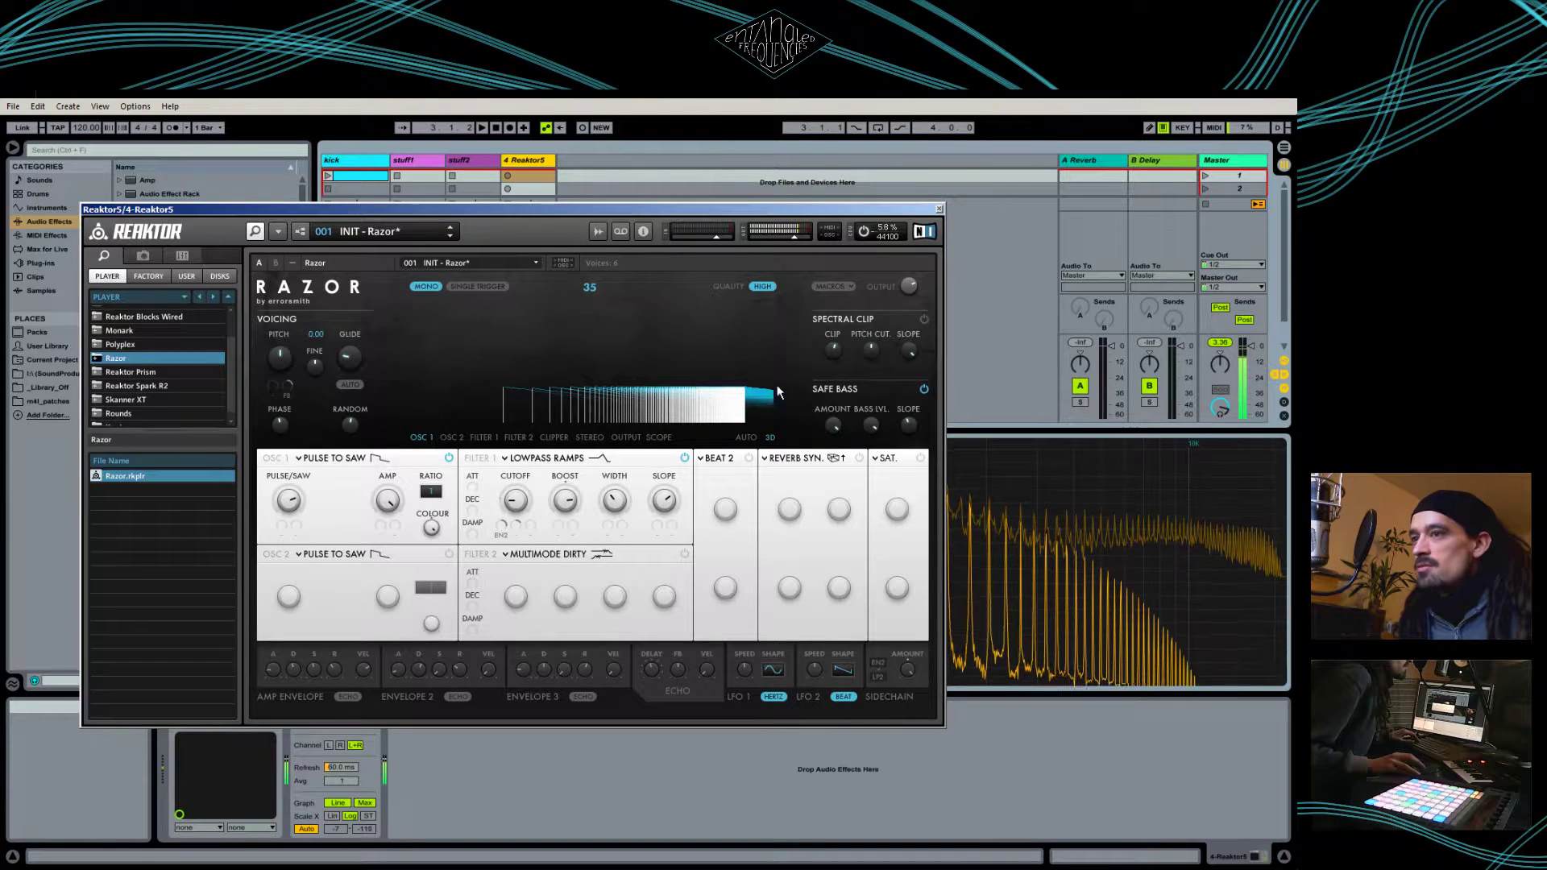
{"action": "left_click", "coordinate": [538, 459]}
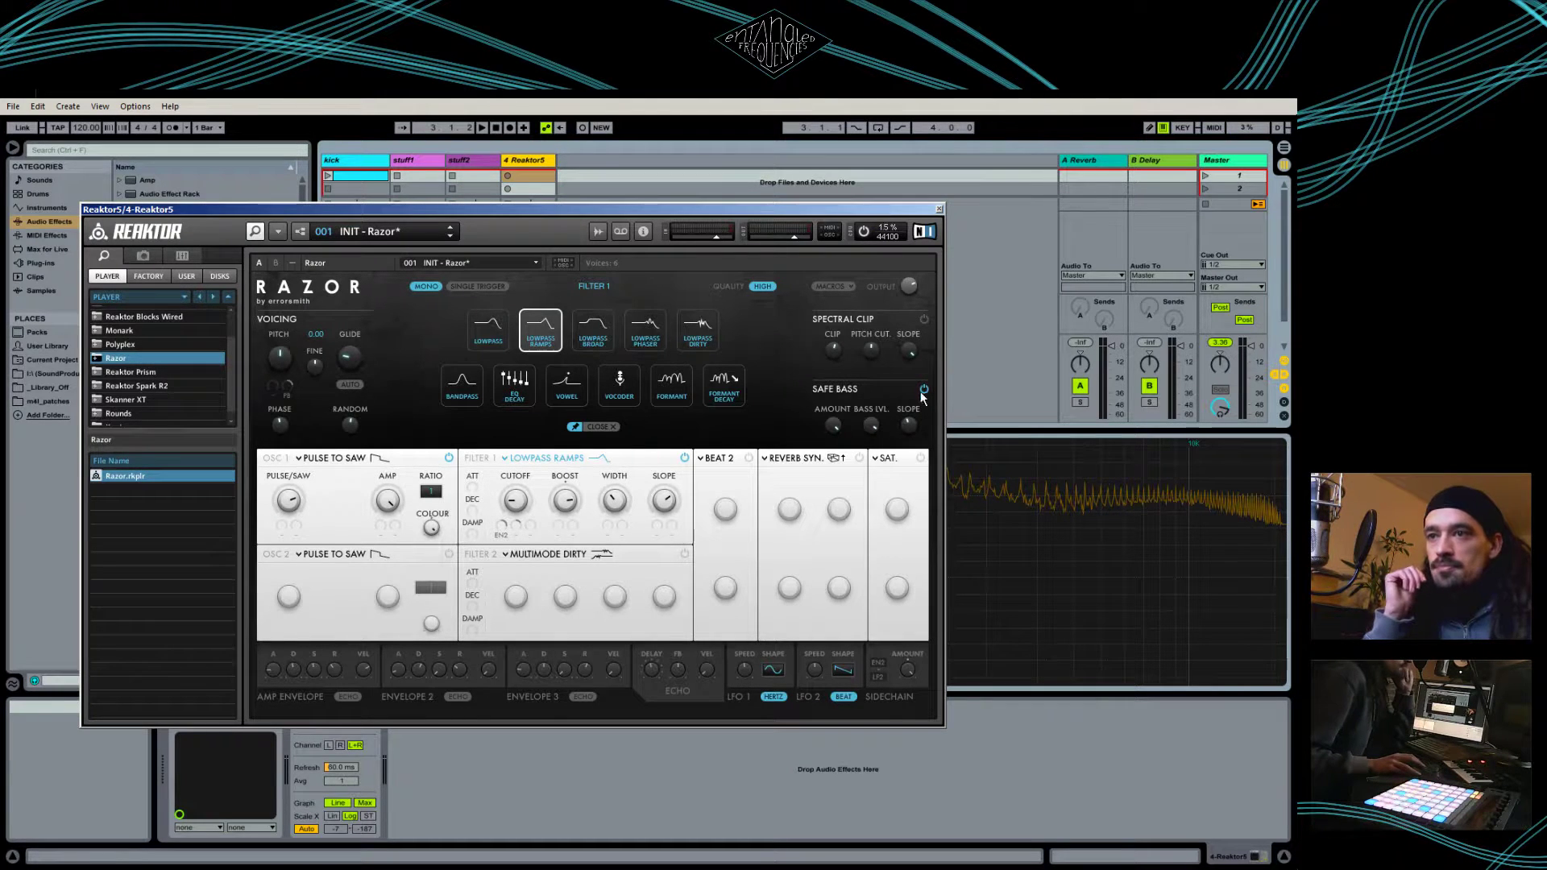
{"action": "left_click", "coordinate": [639, 469]}
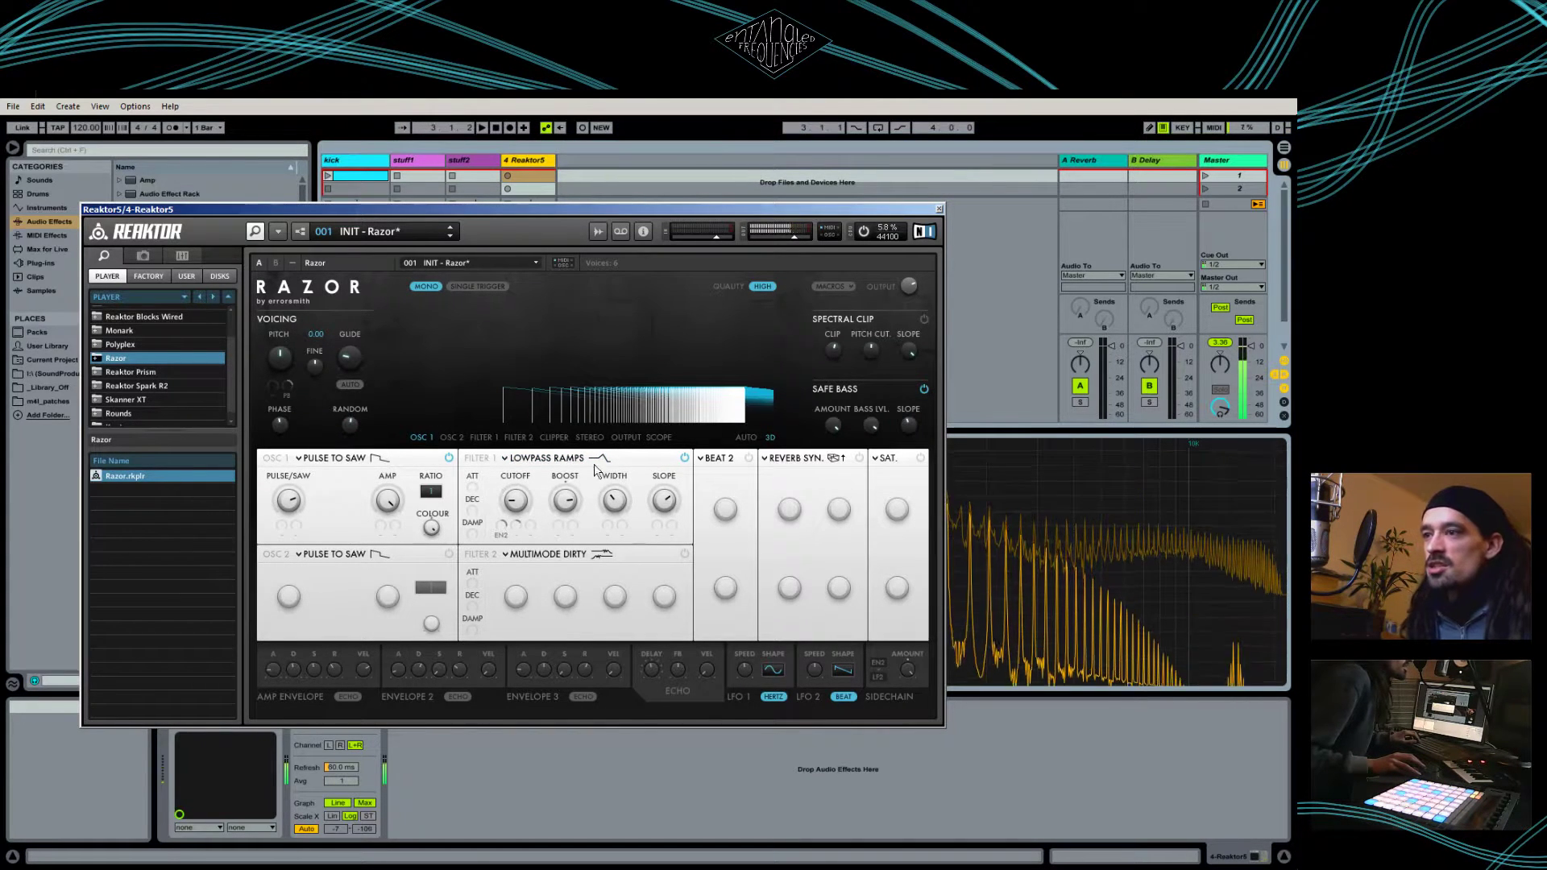
{"action": "left_click", "coordinate": [637, 435]}
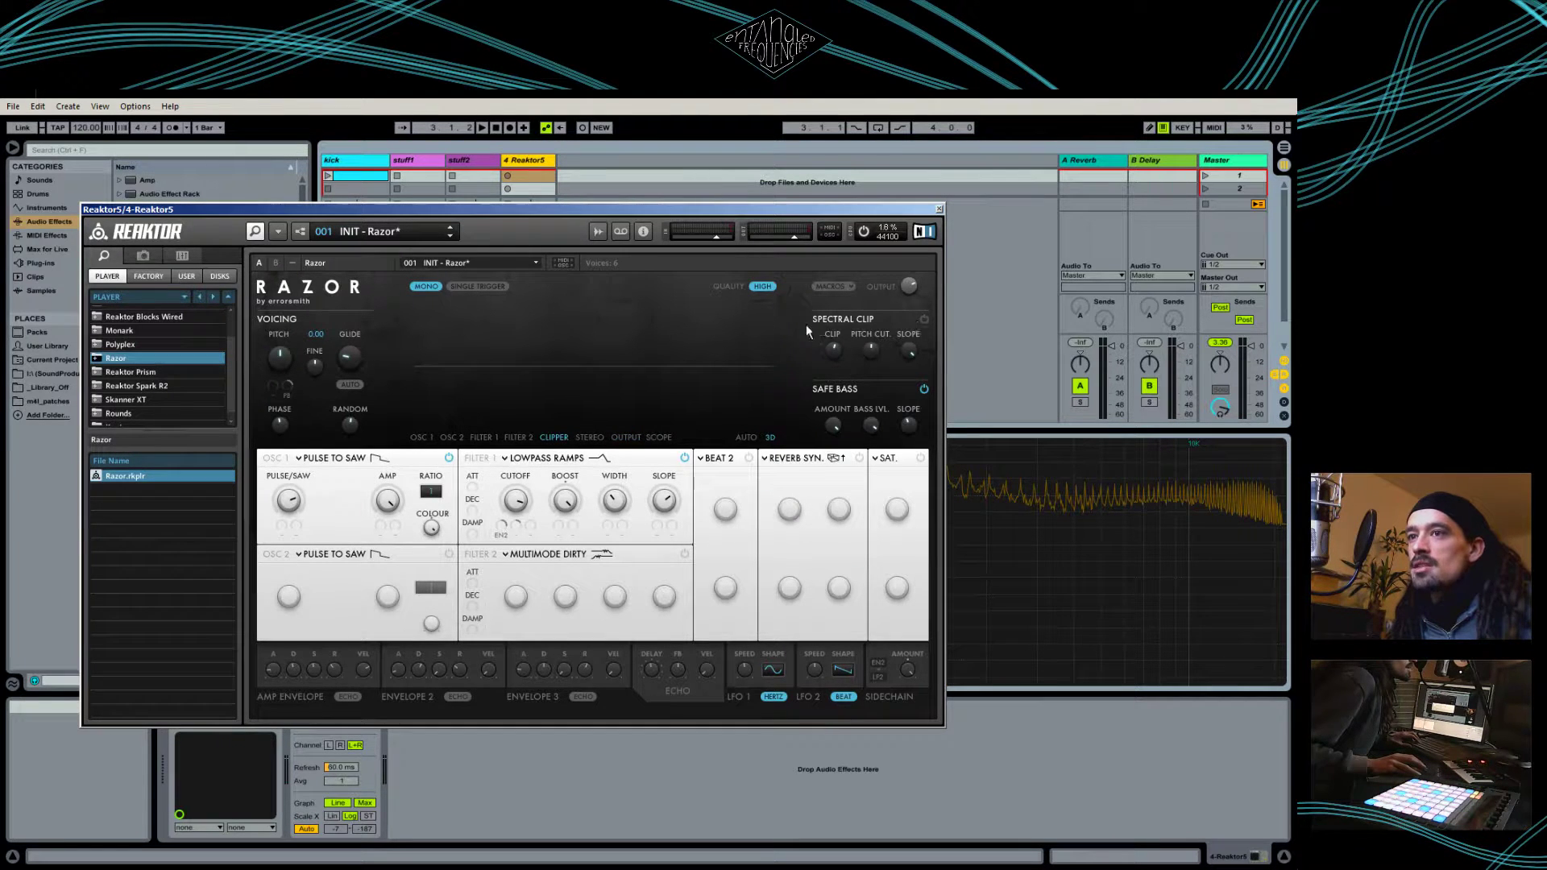
Enable Spectral Clip, lower its Clip level, set the output level to -8 and the clip slope to -16.6
{"action": "left_click", "coordinate": [924, 319]}
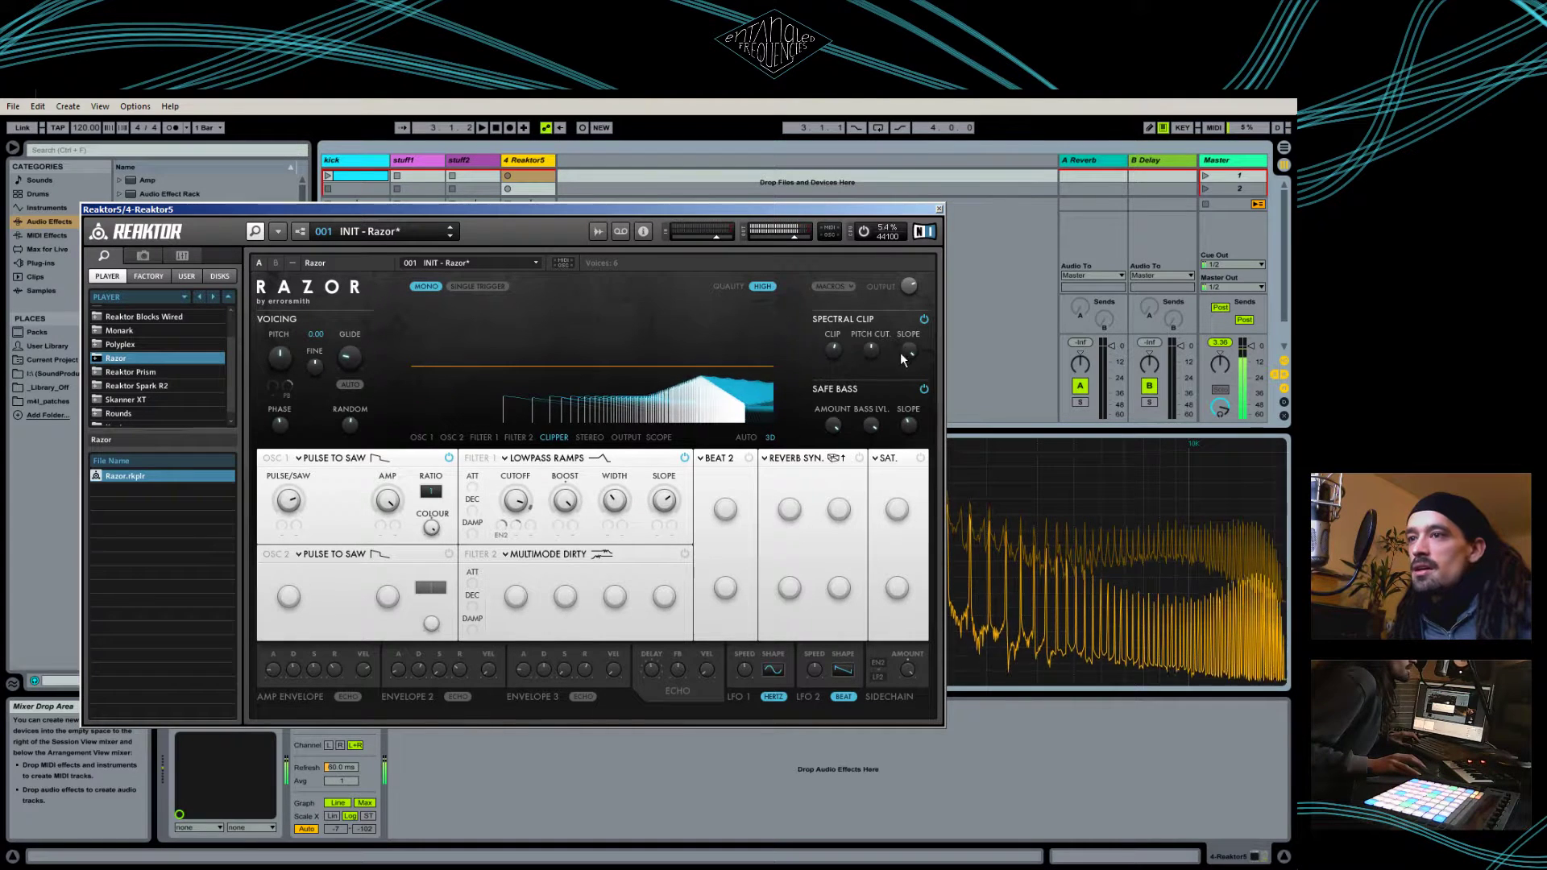
{"action": "left_click_drag", "start_coordinate": [834, 354], "coordinate": [834, 405]}
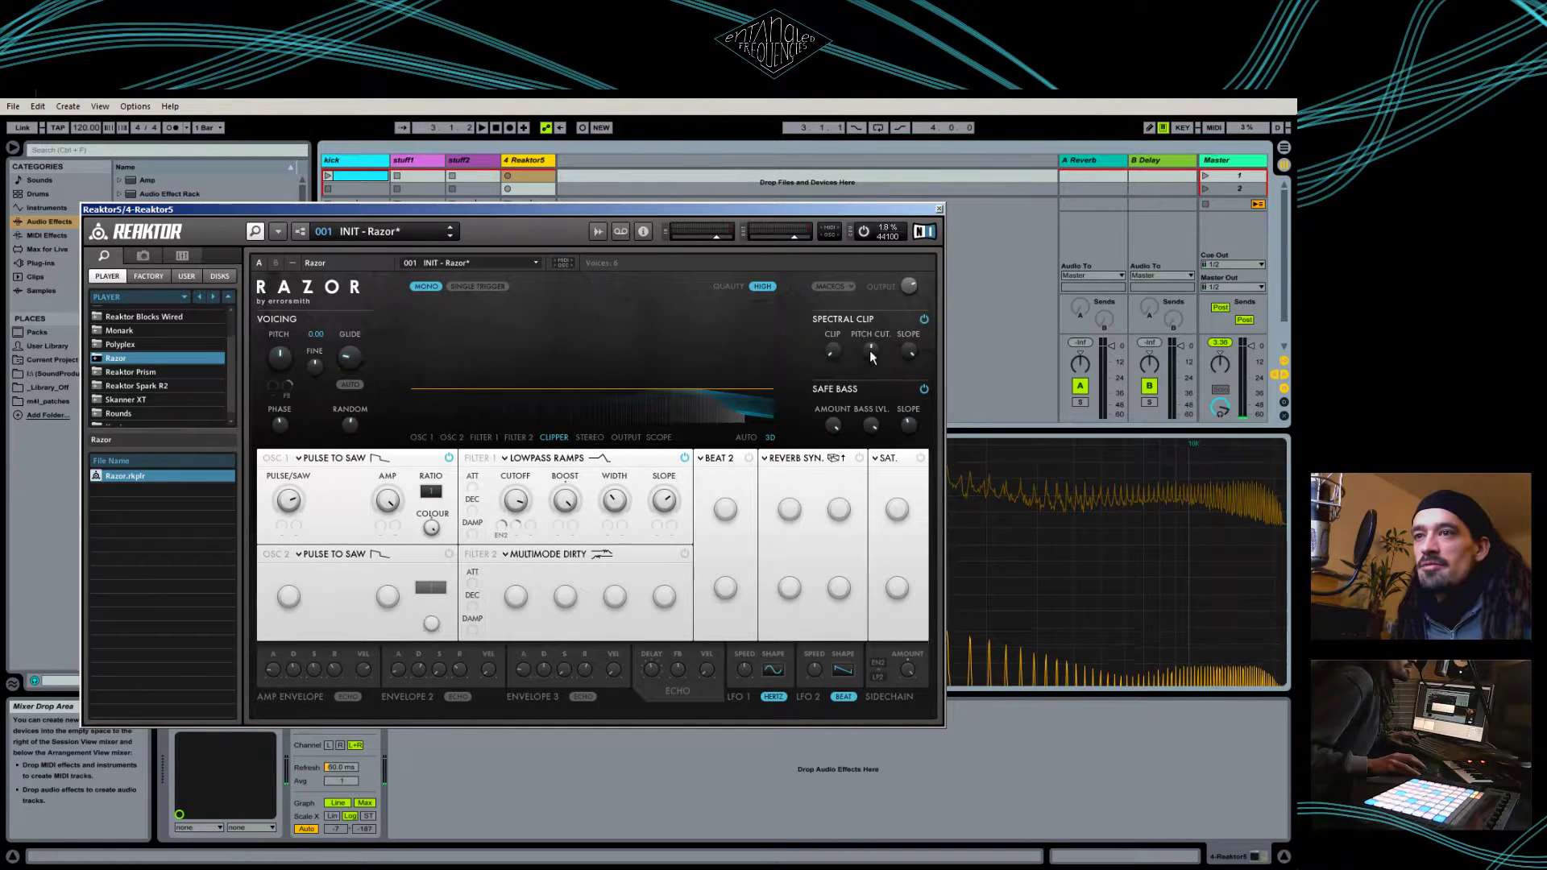
{"action": "left_click_drag", "start_coordinate": [837, 351], "coordinate": [834, 350]}
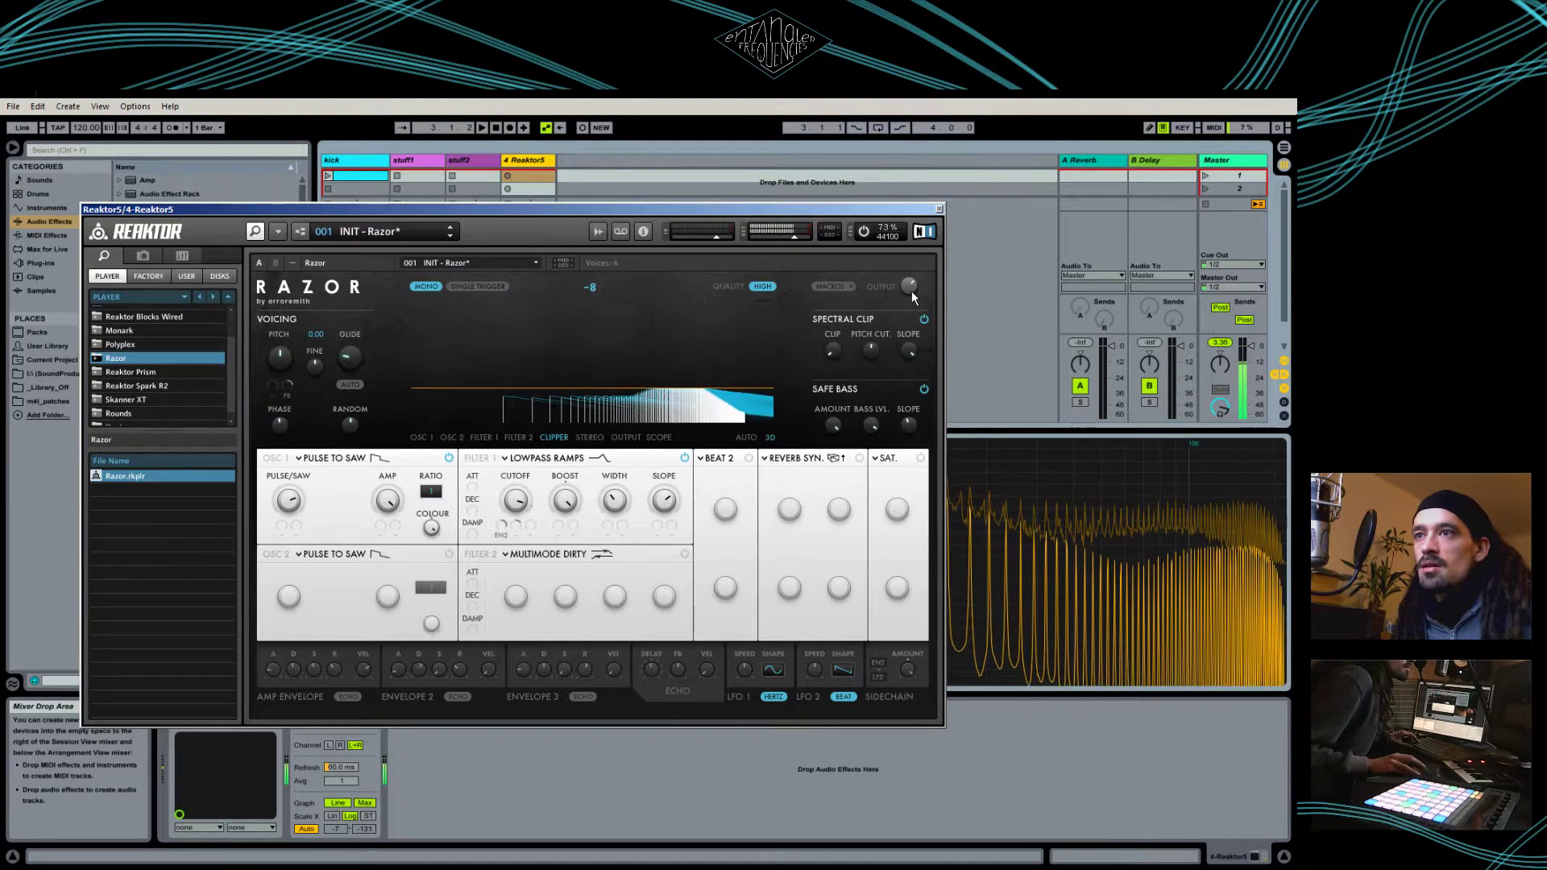
{"action": "left_click_drag", "start_coordinate": [912, 292], "coordinate": [932, 414]}
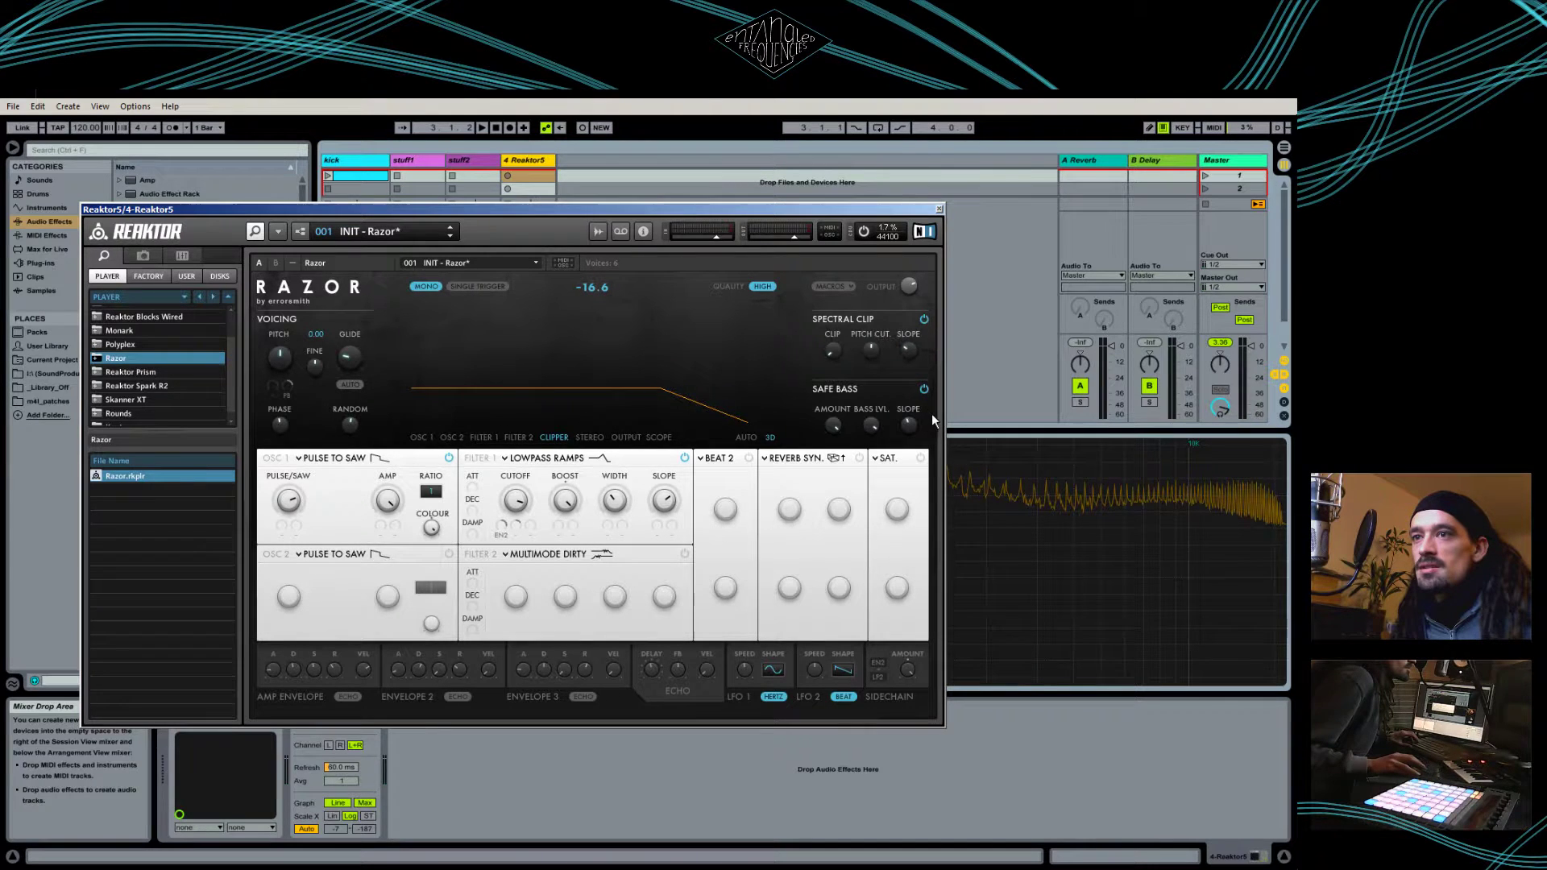
{"action": "left_click_drag", "start_coordinate": [830, 349], "coordinate": [925, 397]}
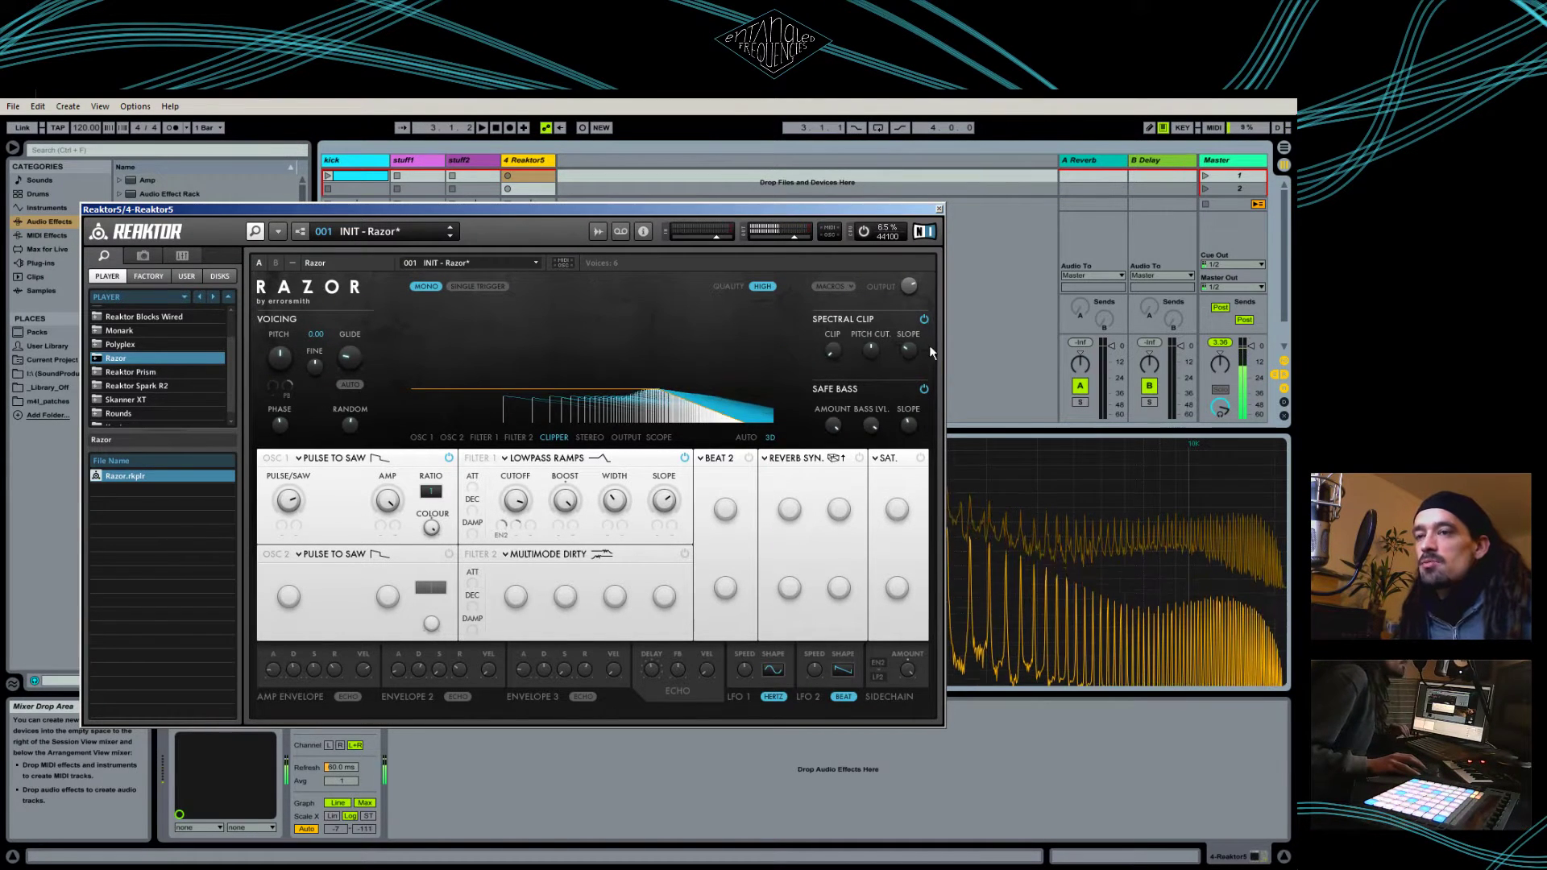
Compare the sound with Safe Bass off and on, turn Spectral Clip off, and try Safe Bass's slope
{"action": "left_click", "coordinate": [924, 389]}
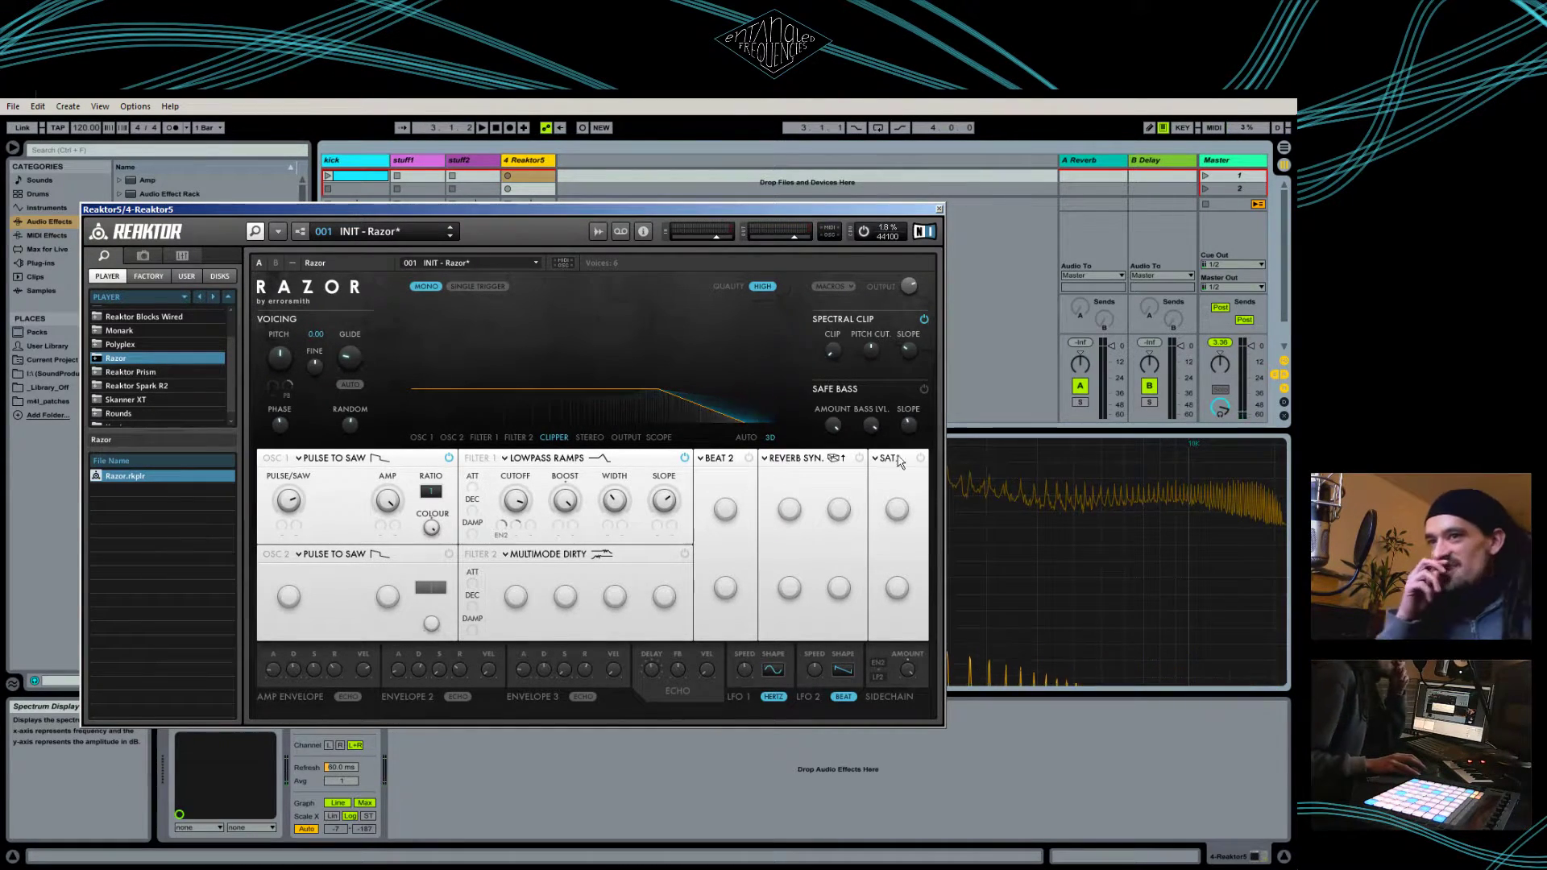
{"action": "mouse_move", "coordinate": [911, 427]}
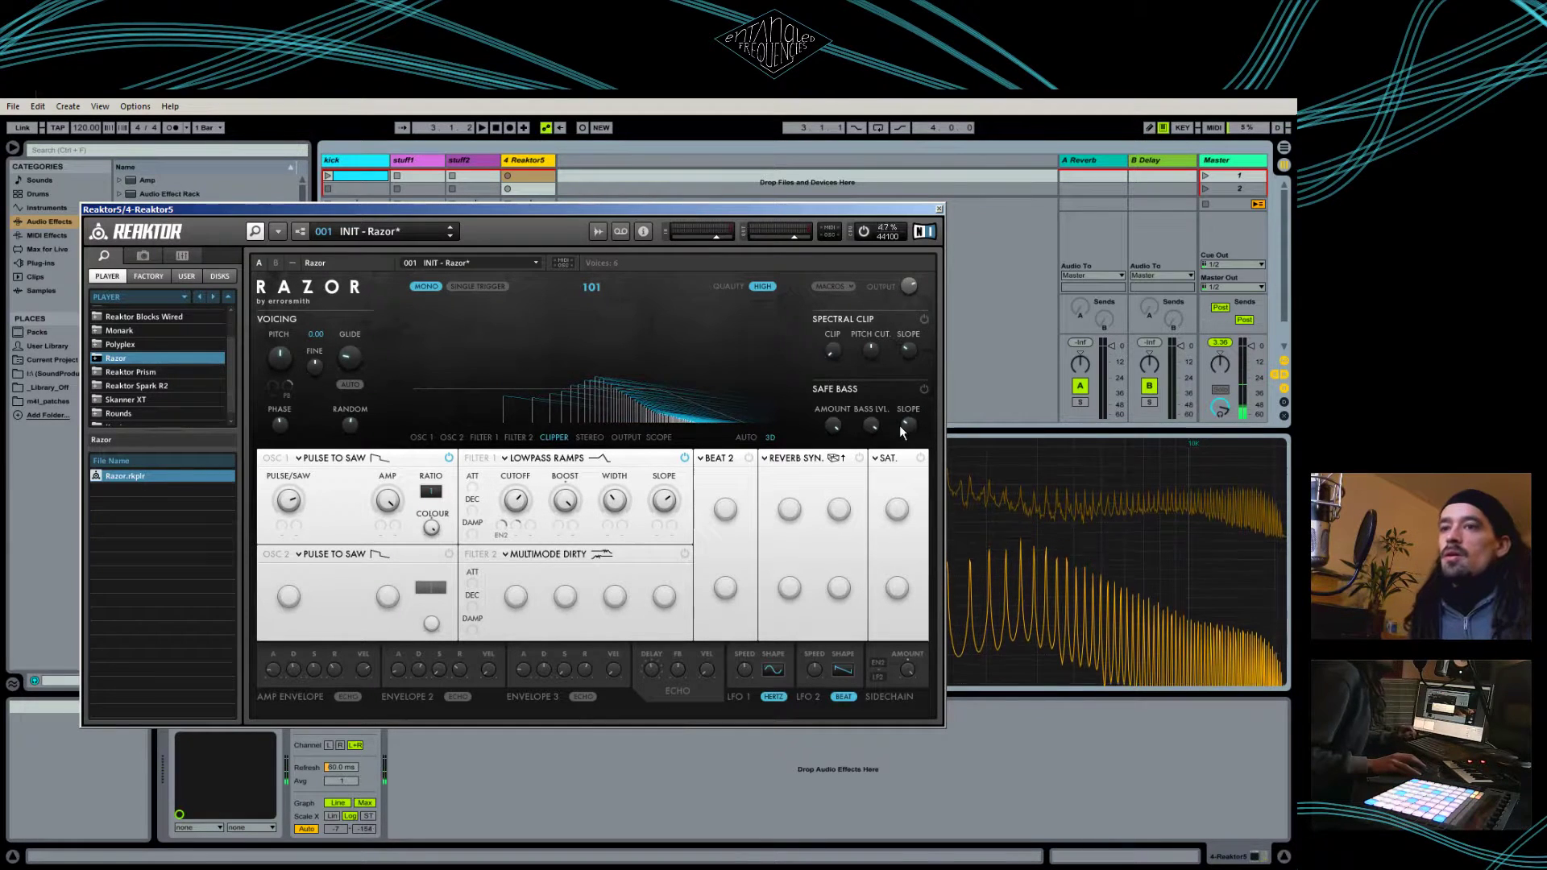
{"action": "left_click", "coordinate": [924, 390]}
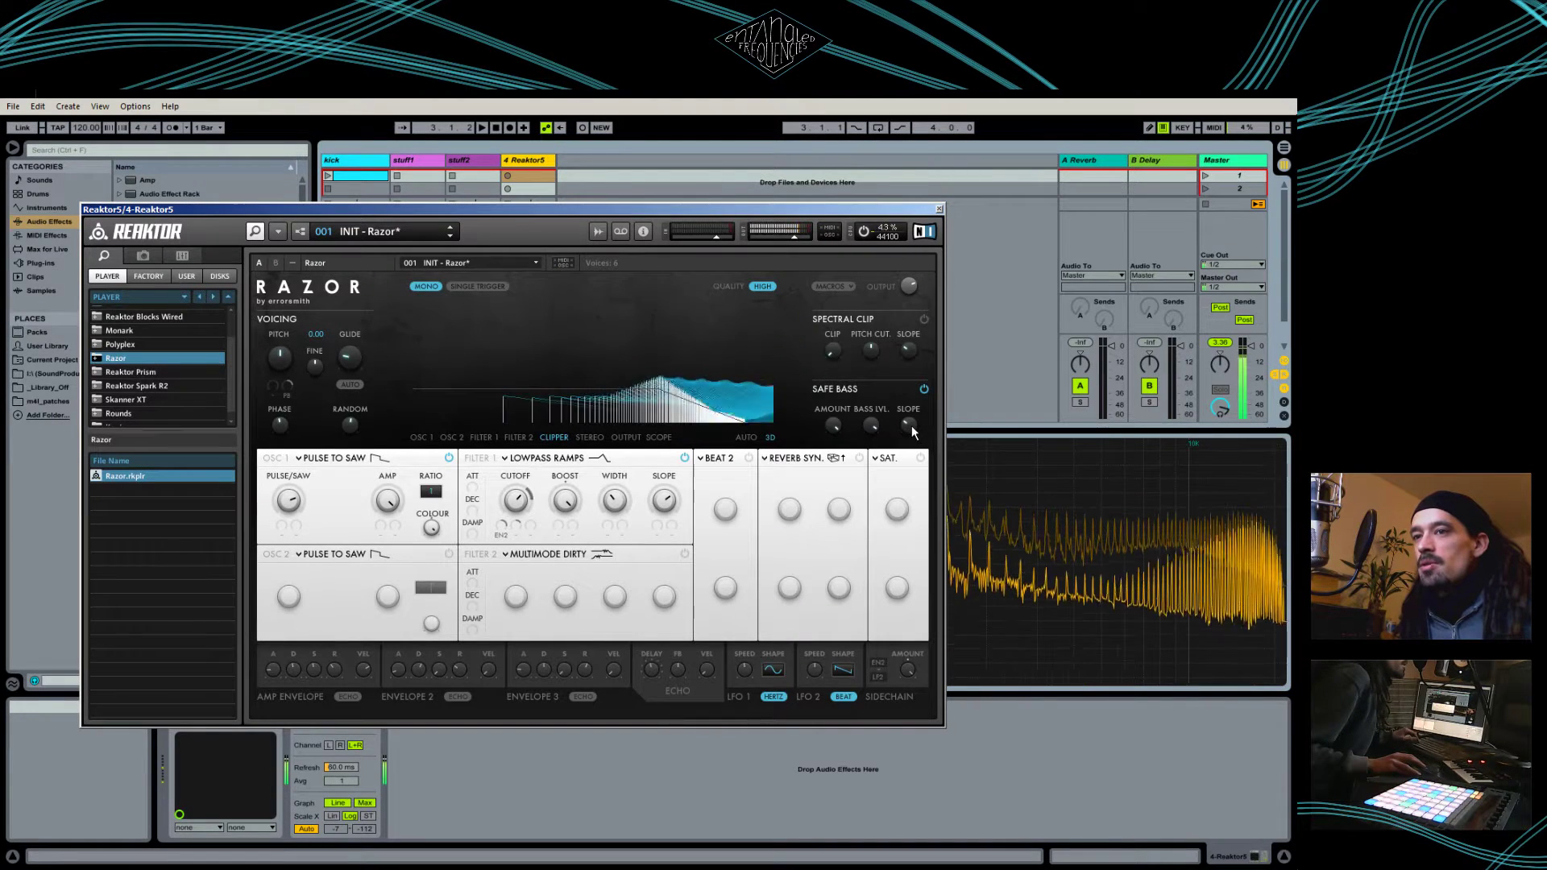
{"action": "left_click_drag", "start_coordinate": [913, 417], "coordinate": [913, 423]}
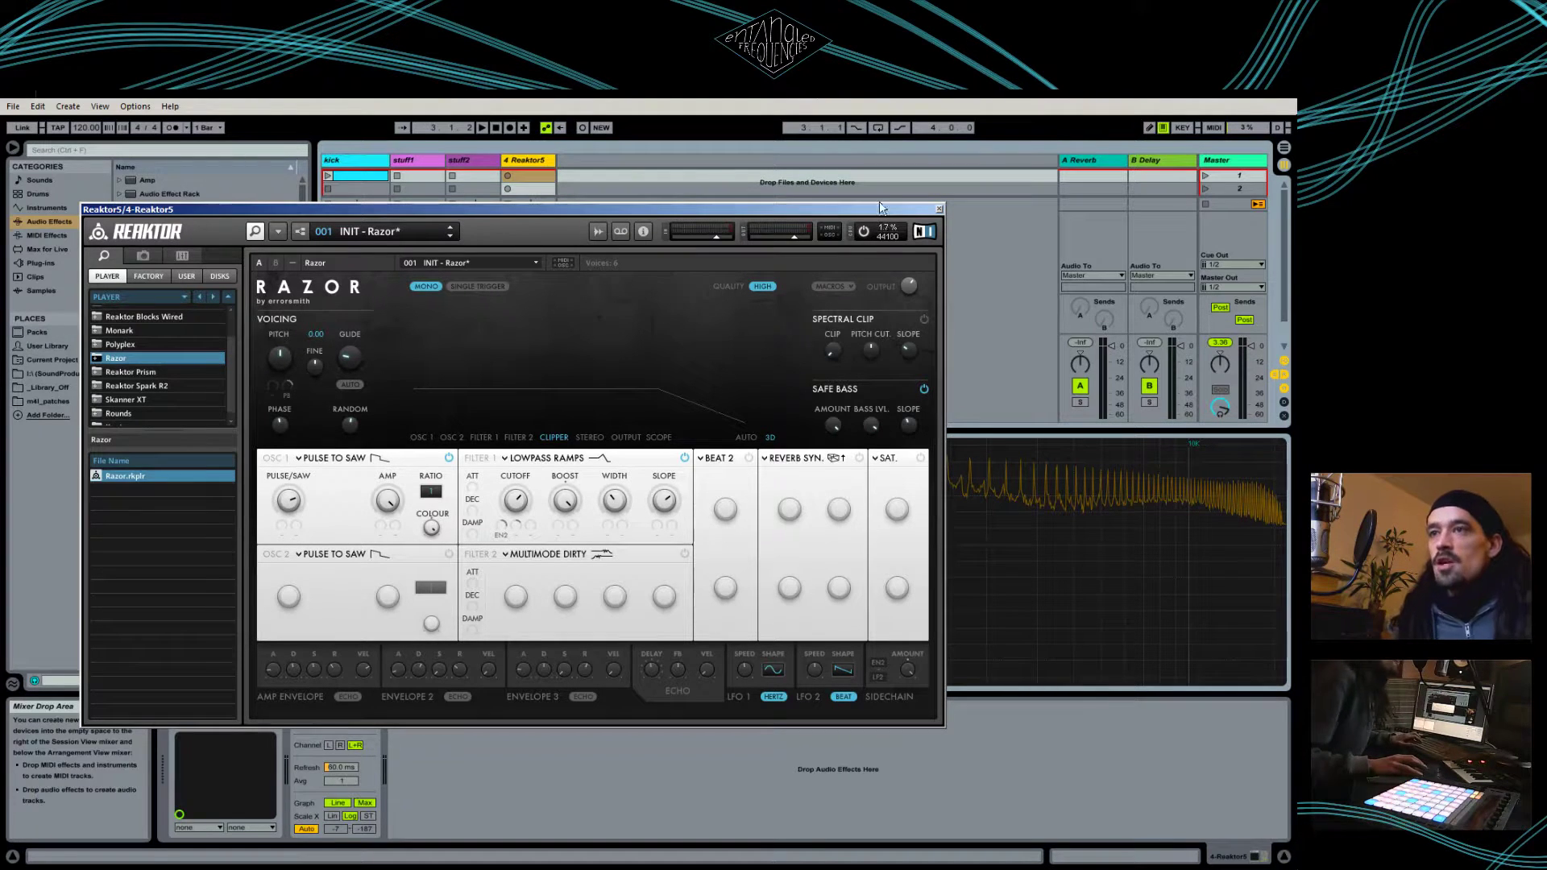
Switch to the stuff1 track, show its Reaktor window clear of the browser and arm the track
{"action": "left_click_drag", "start_coordinate": [825, 210], "coordinate": [1148, 248]}
{"action": "left_click", "coordinate": [419, 161]}
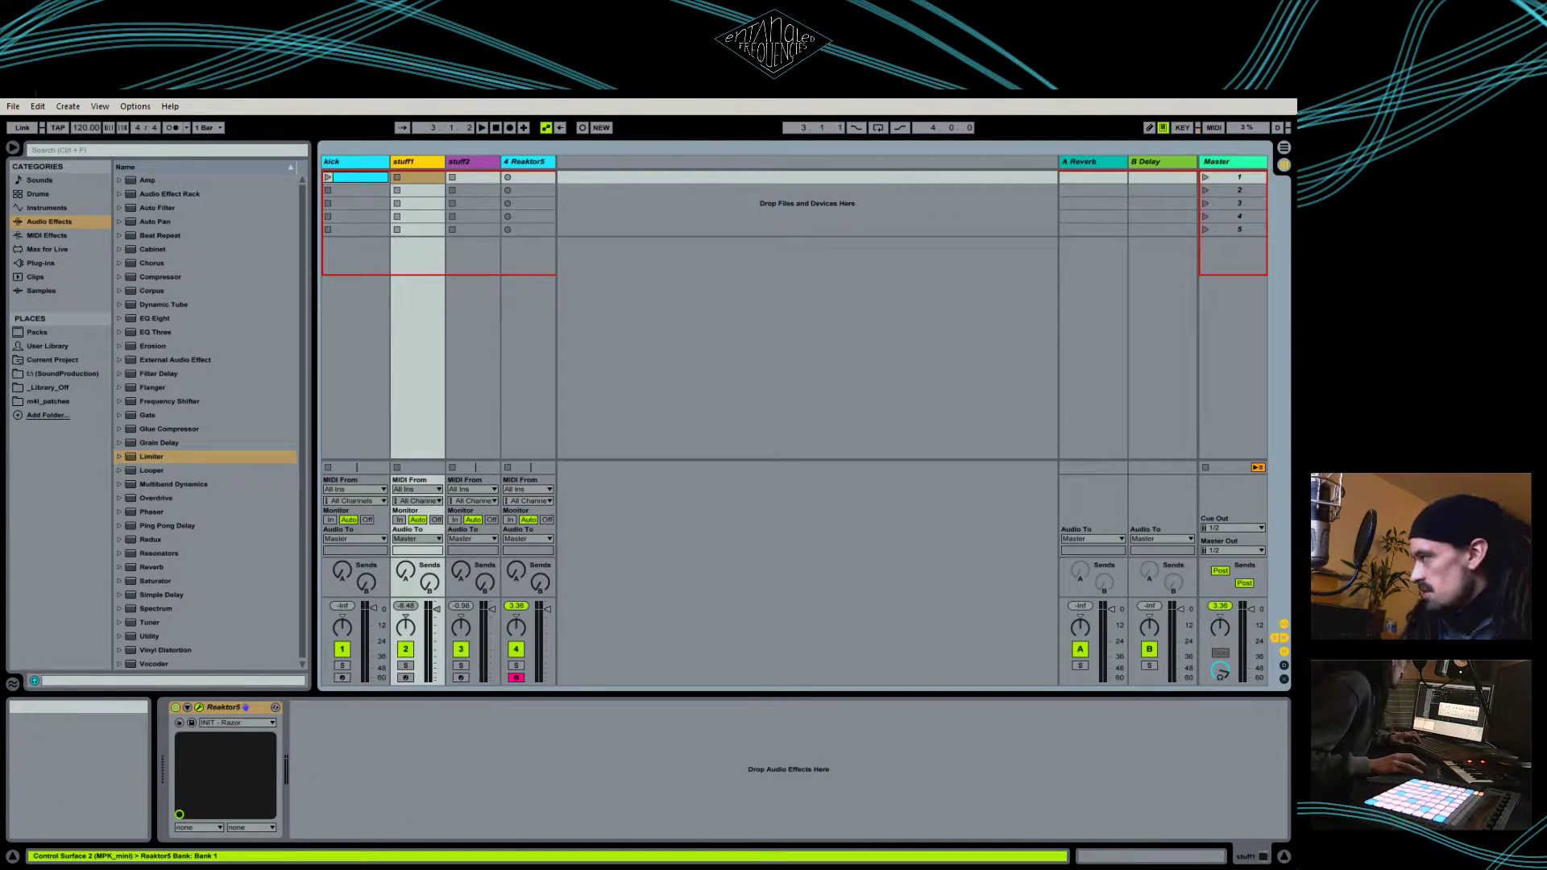
{"action": "key", "text": "ctrl+alt+p"}
{"action": "left_click_drag", "start_coordinate": [47, 144], "coordinate": [570, 155]}
{"action": "left_click", "coordinate": [405, 678]}
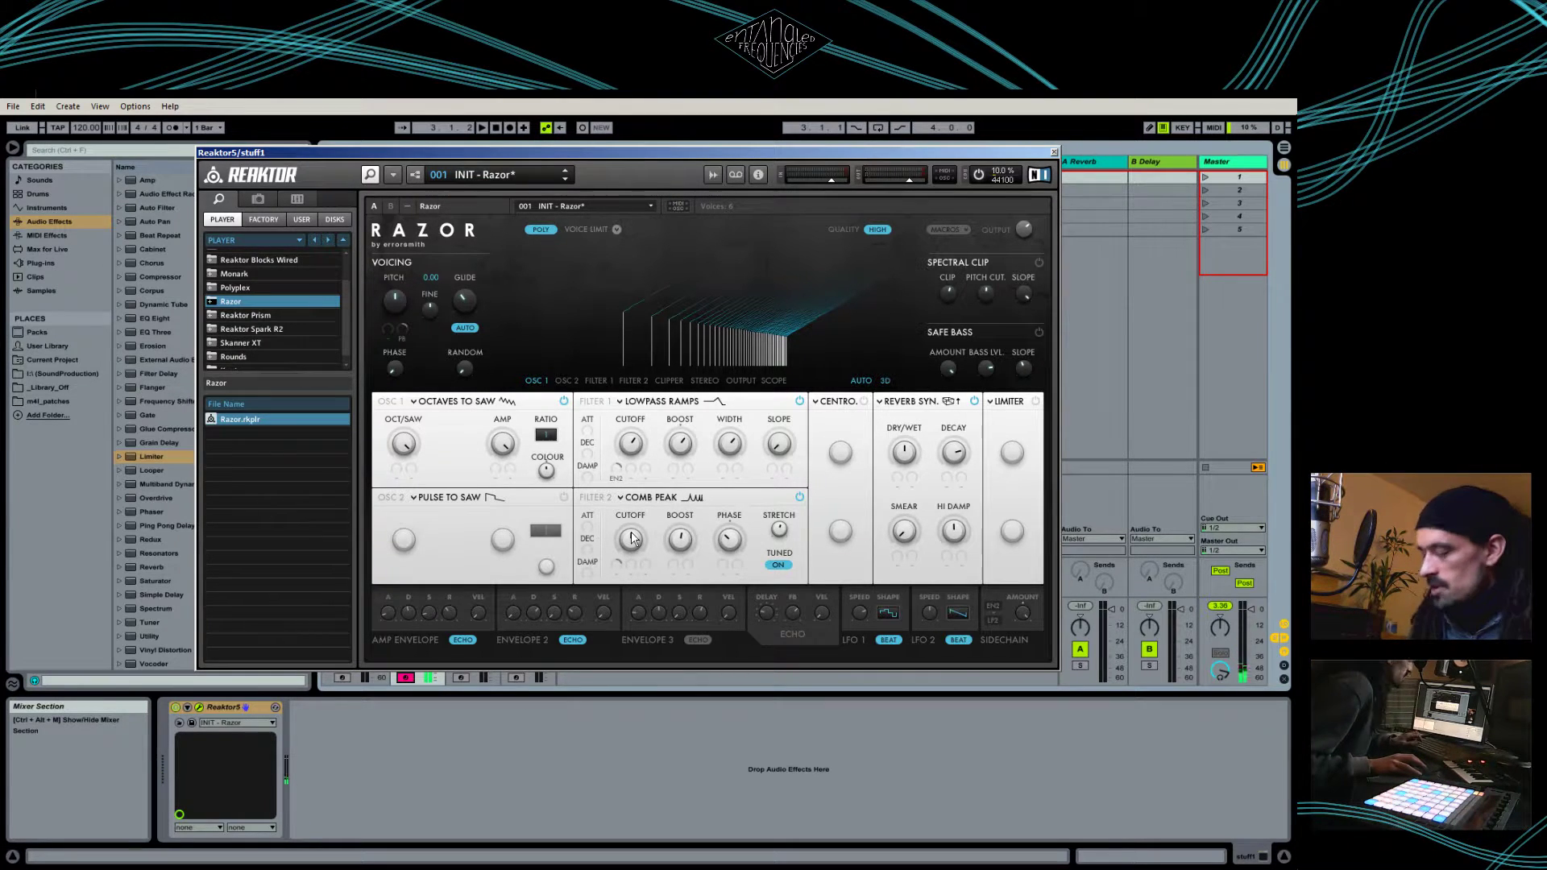
Turn off Echo for the Amp Envelope and Envelope 2, and adjust the Comb Peak filter's cutoff and phase
{"action": "left_click", "coordinate": [461, 641]}
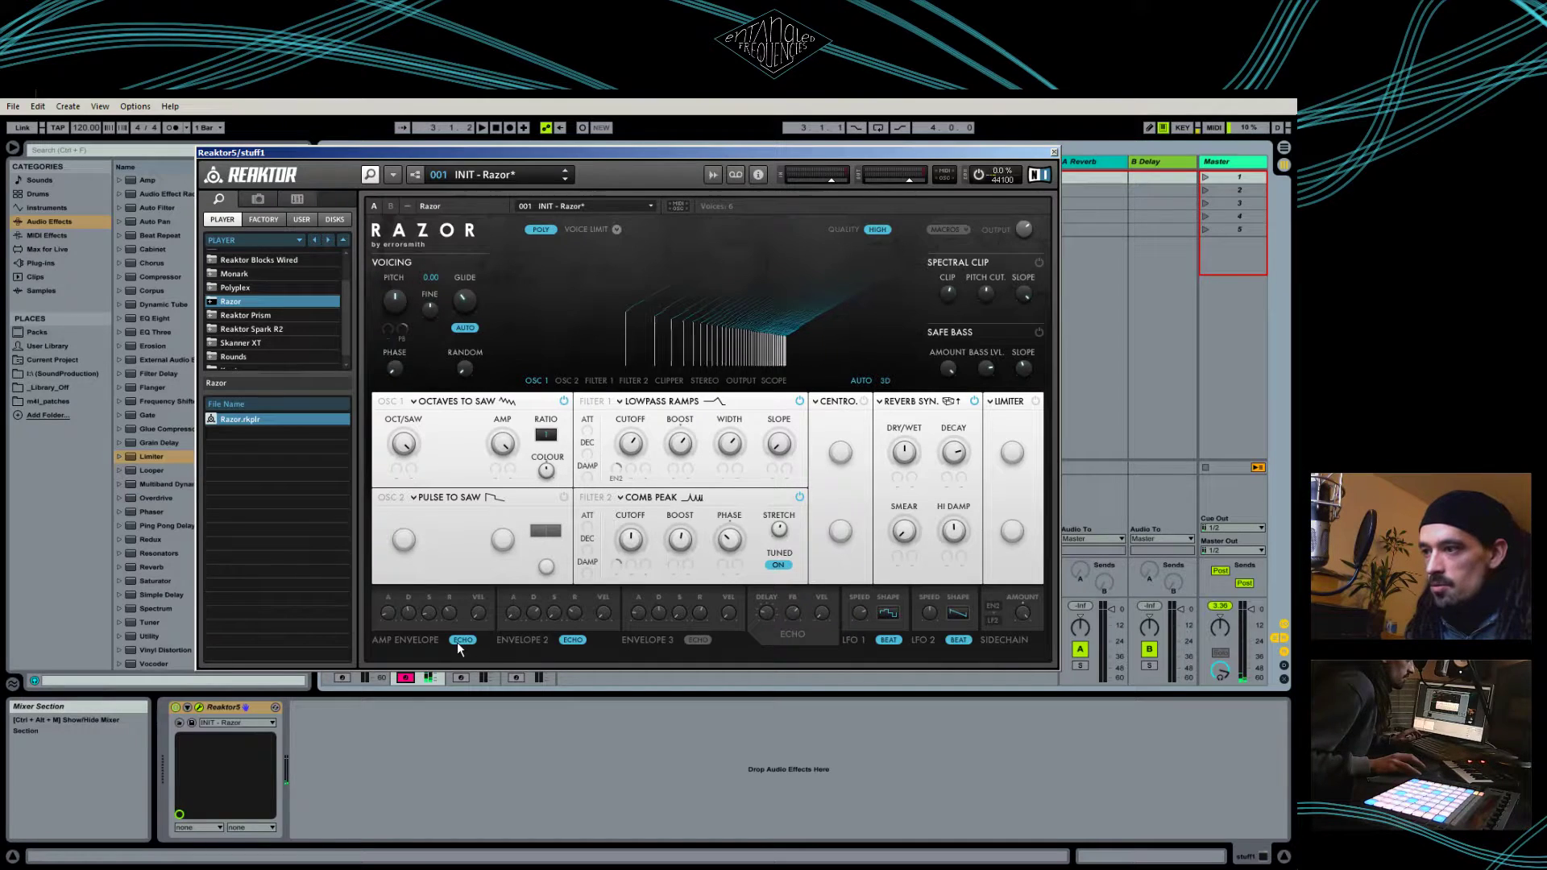
{"action": "left_click", "coordinate": [573, 641]}
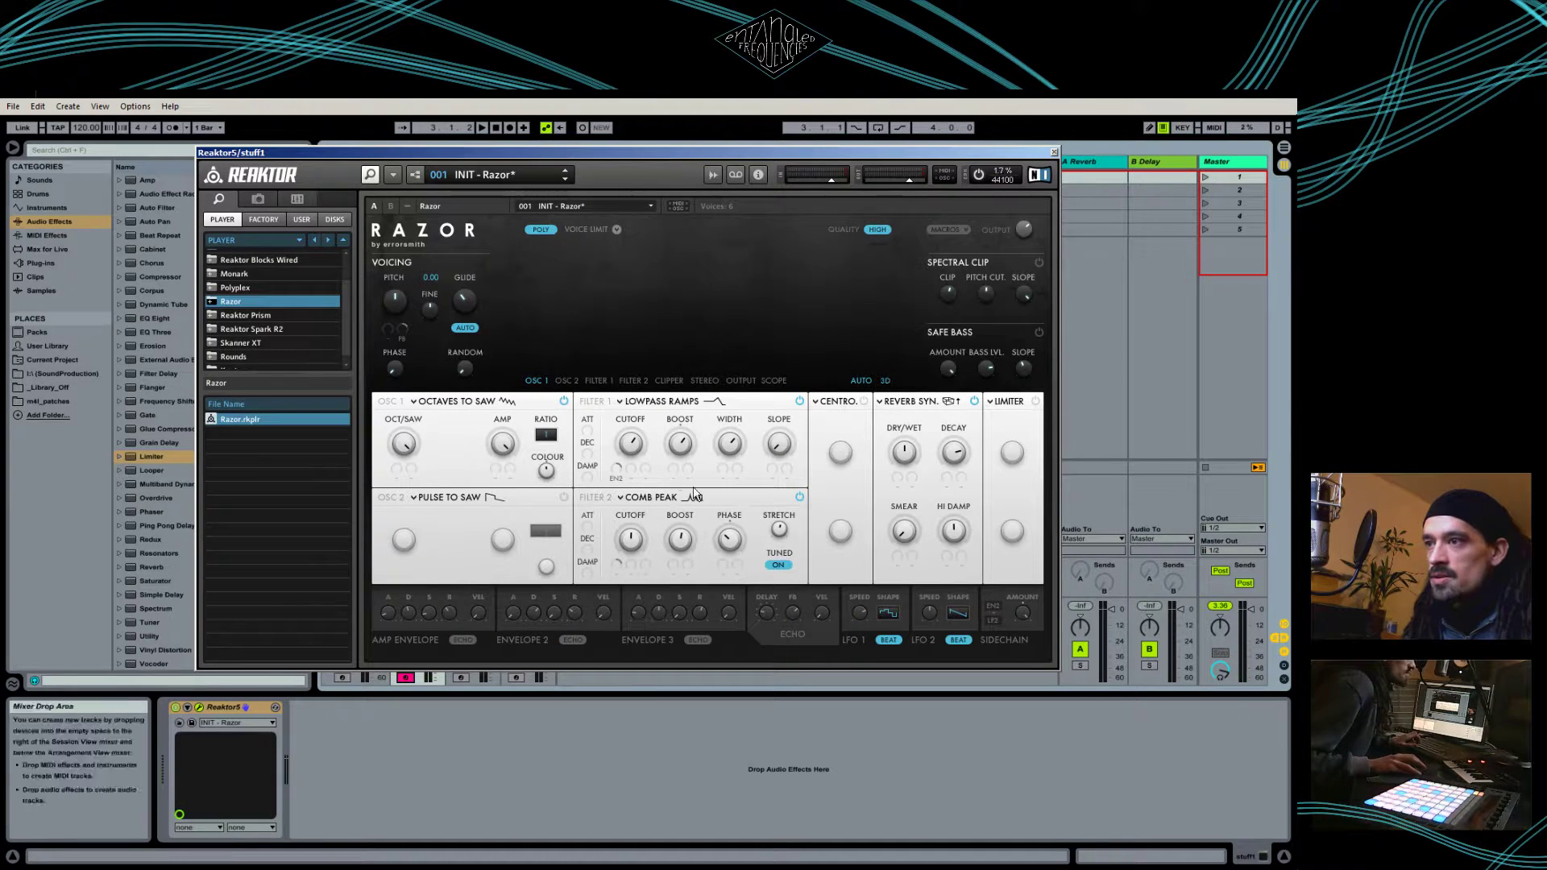
{"action": "left_click_drag", "start_coordinate": [622, 562], "coordinate": [642, 508]}
{"action": "left_click_drag", "start_coordinate": [657, 564], "coordinate": [436, 612]}
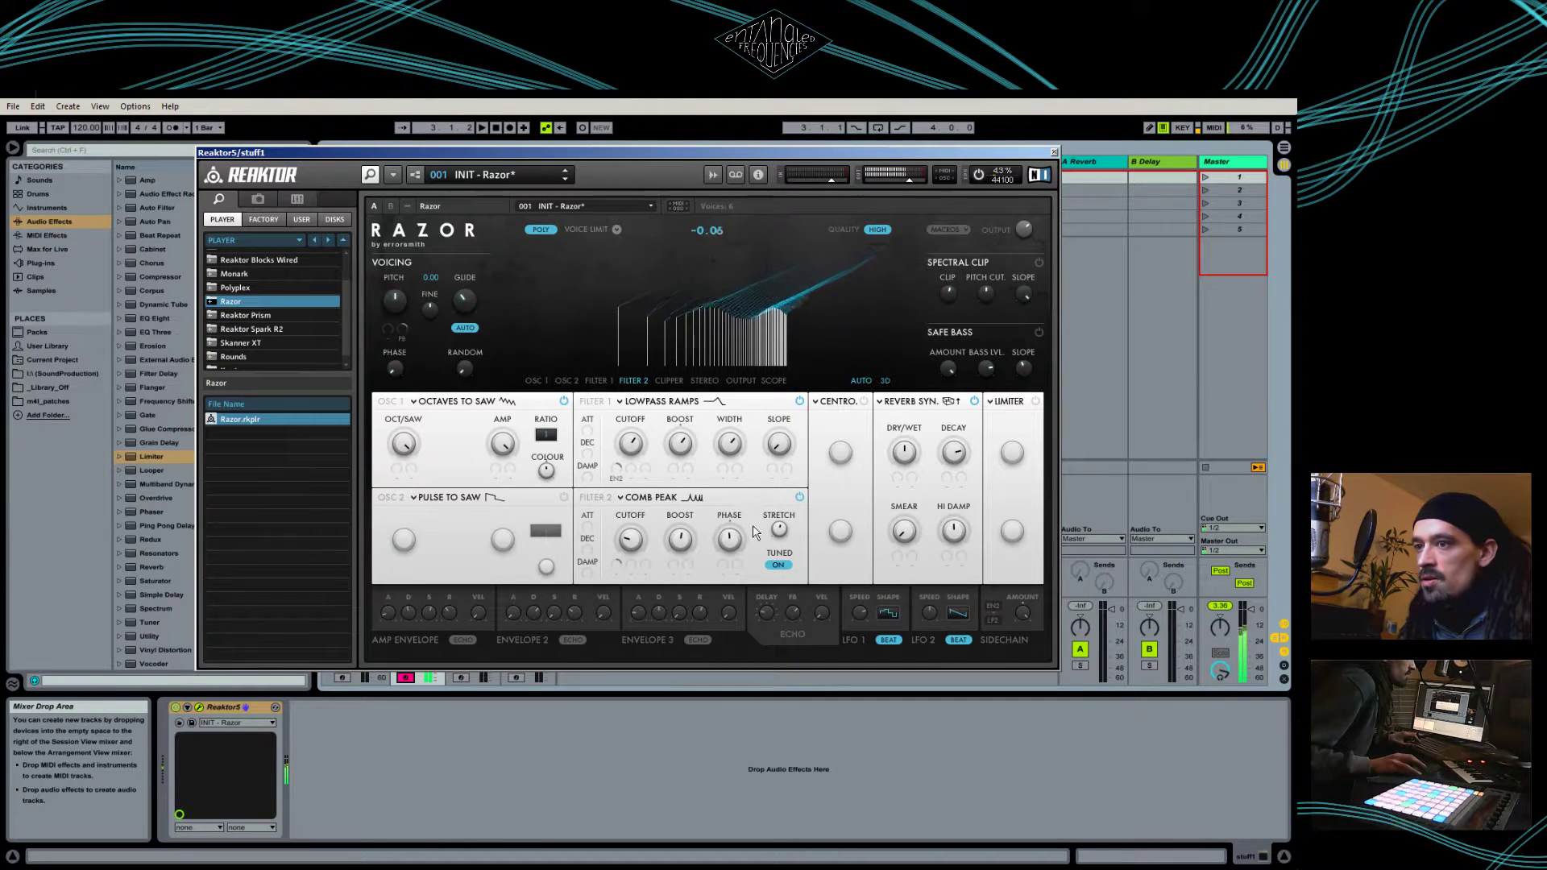
{"action": "left_click_drag", "start_coordinate": [748, 550], "coordinate": [730, 524]}
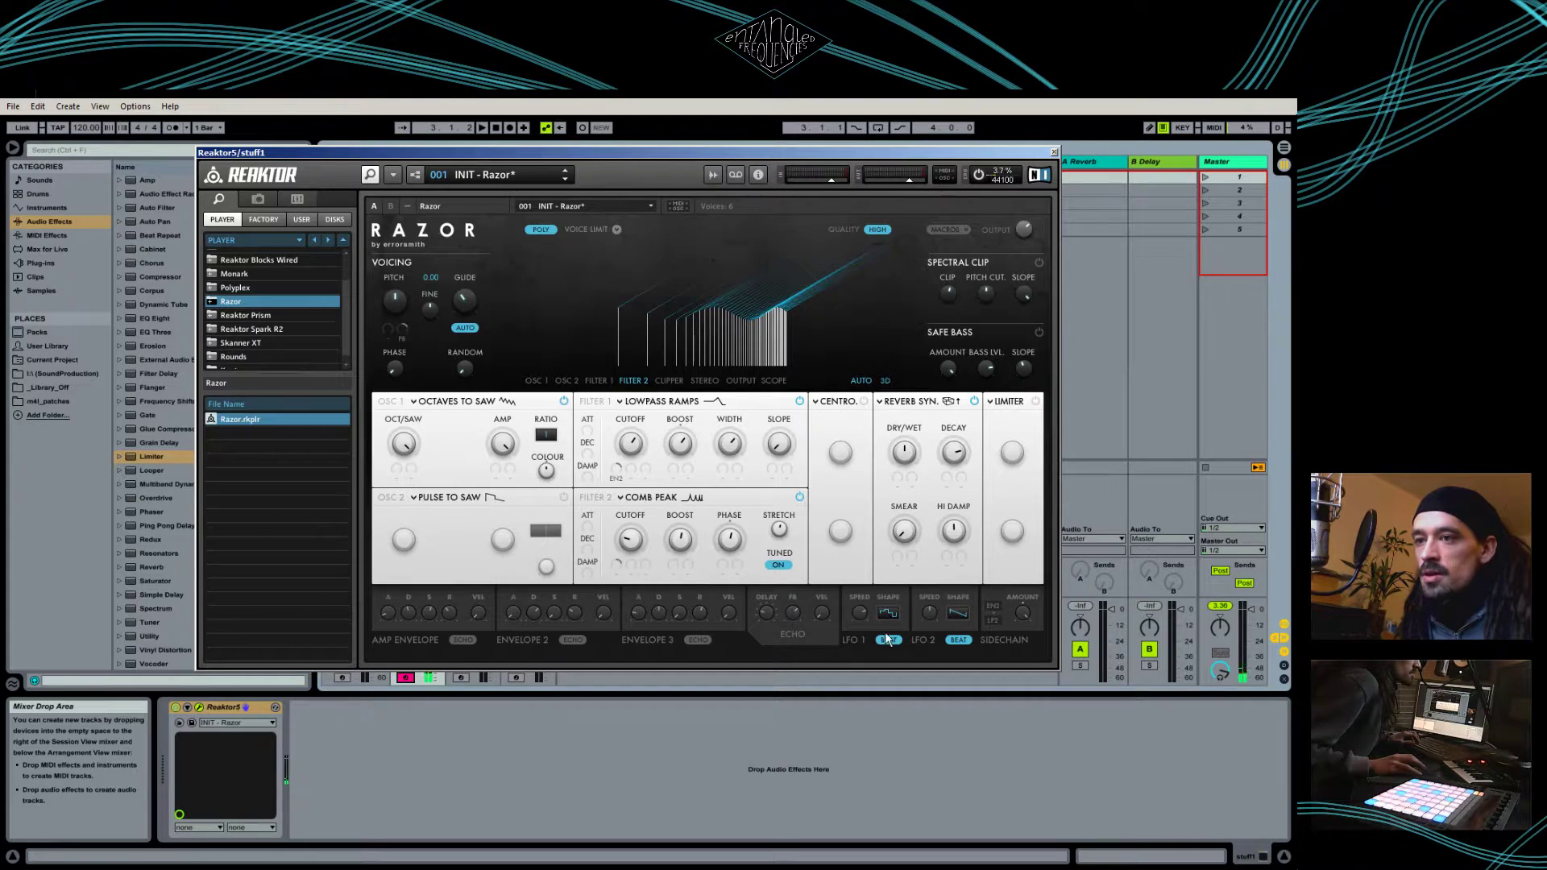
Modulate Filter 2's cutoff and phase with LFO 1 in Hertz mode, and set LFO 2's timing mode to LFO1
{"action": "left_click", "coordinate": [614, 575]}
{"action": "left_click", "coordinate": [725, 281]}
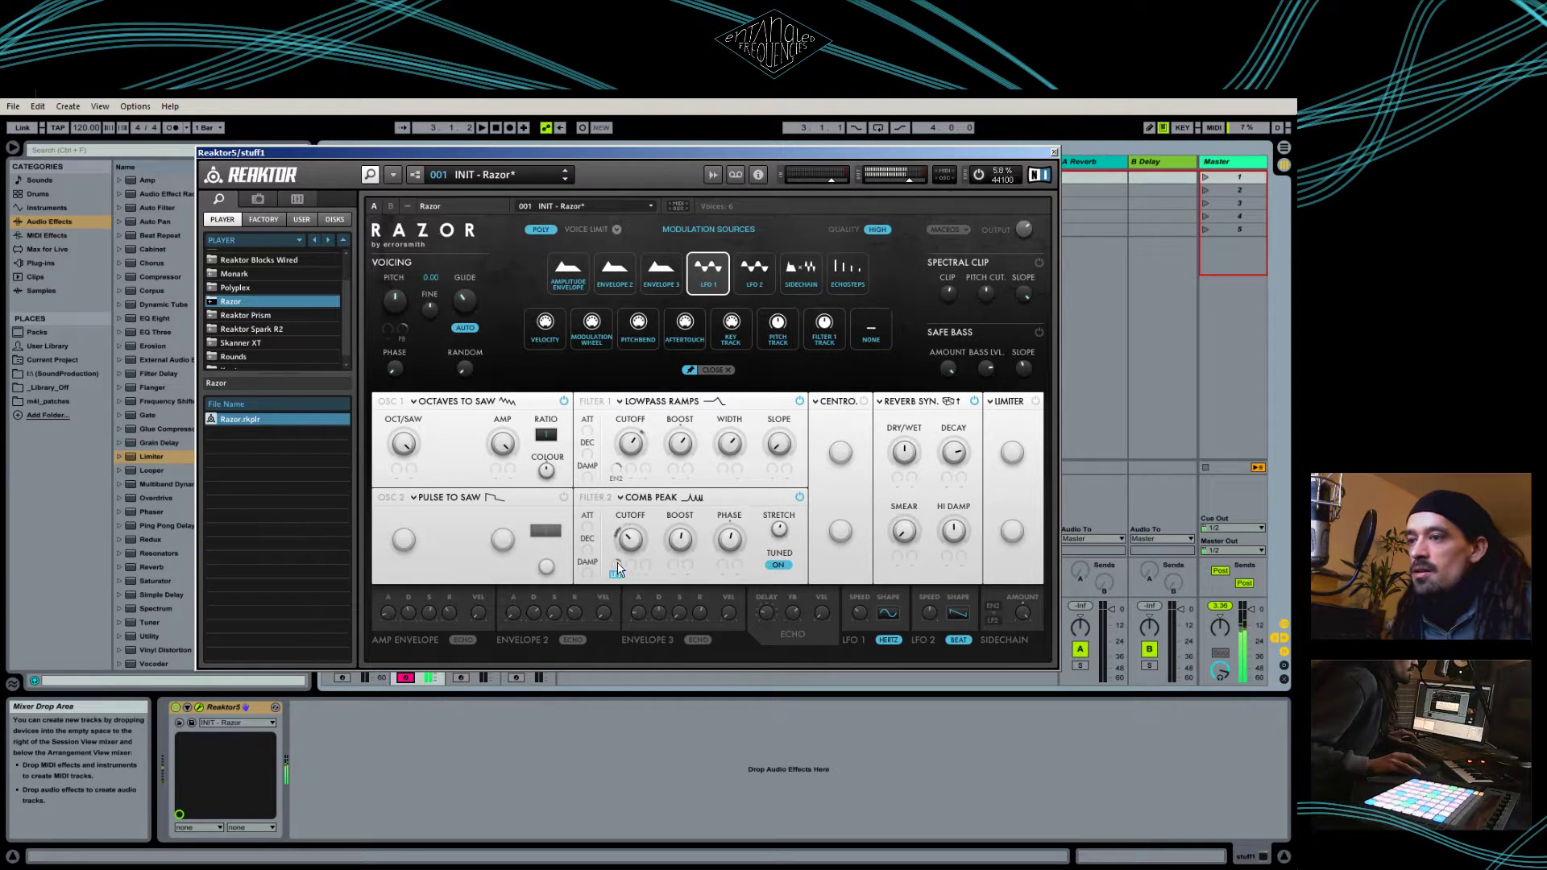
{"action": "left_click", "coordinate": [723, 569]}
{"action": "left_click", "coordinate": [709, 278]}
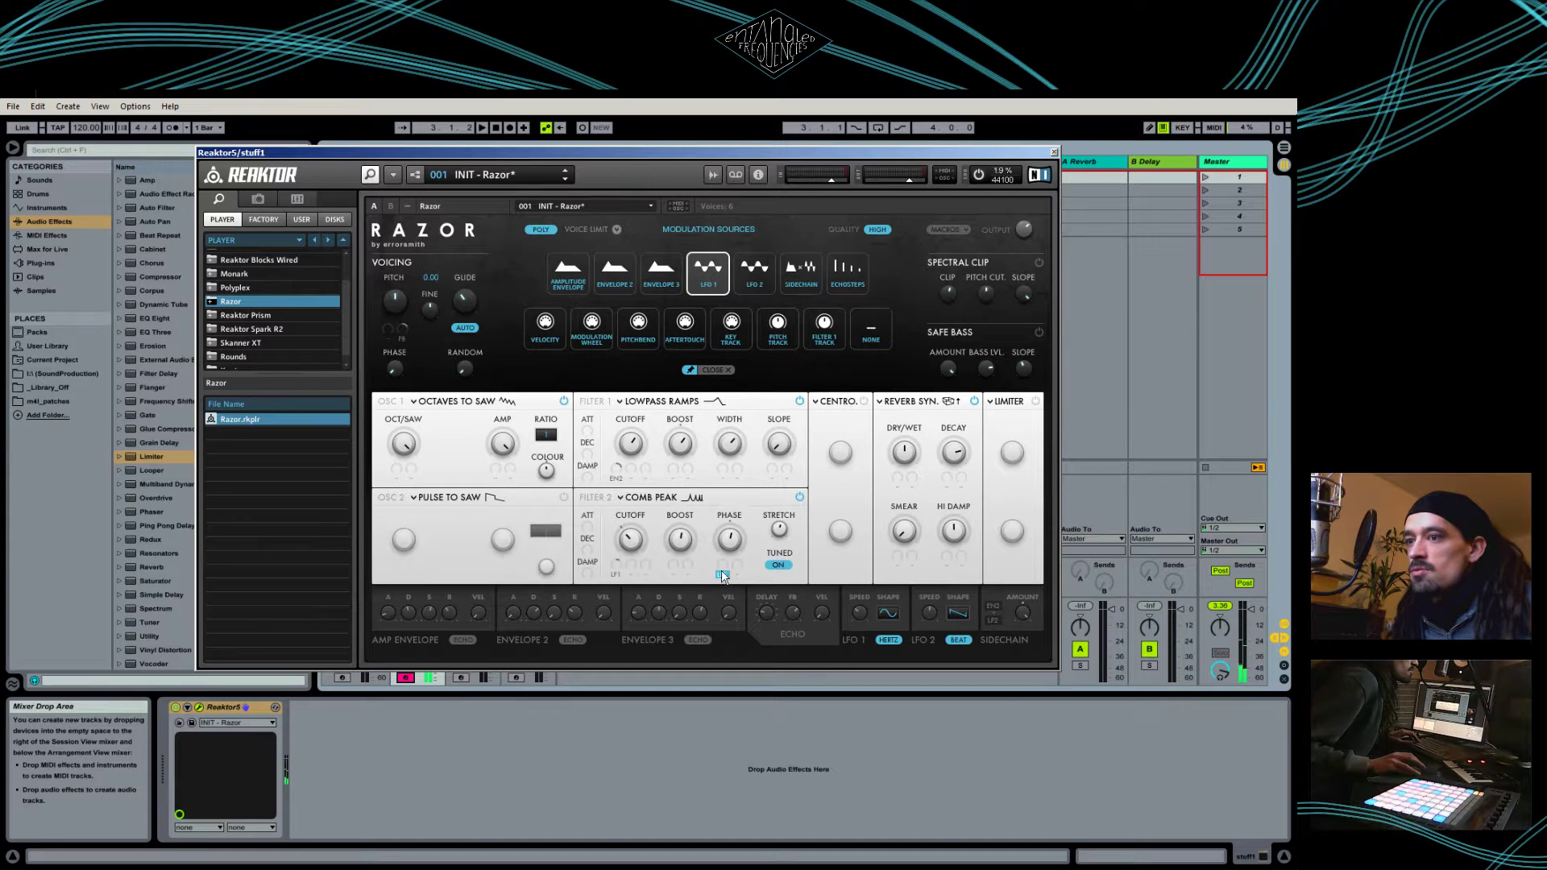
{"action": "left_click", "coordinate": [723, 573]}
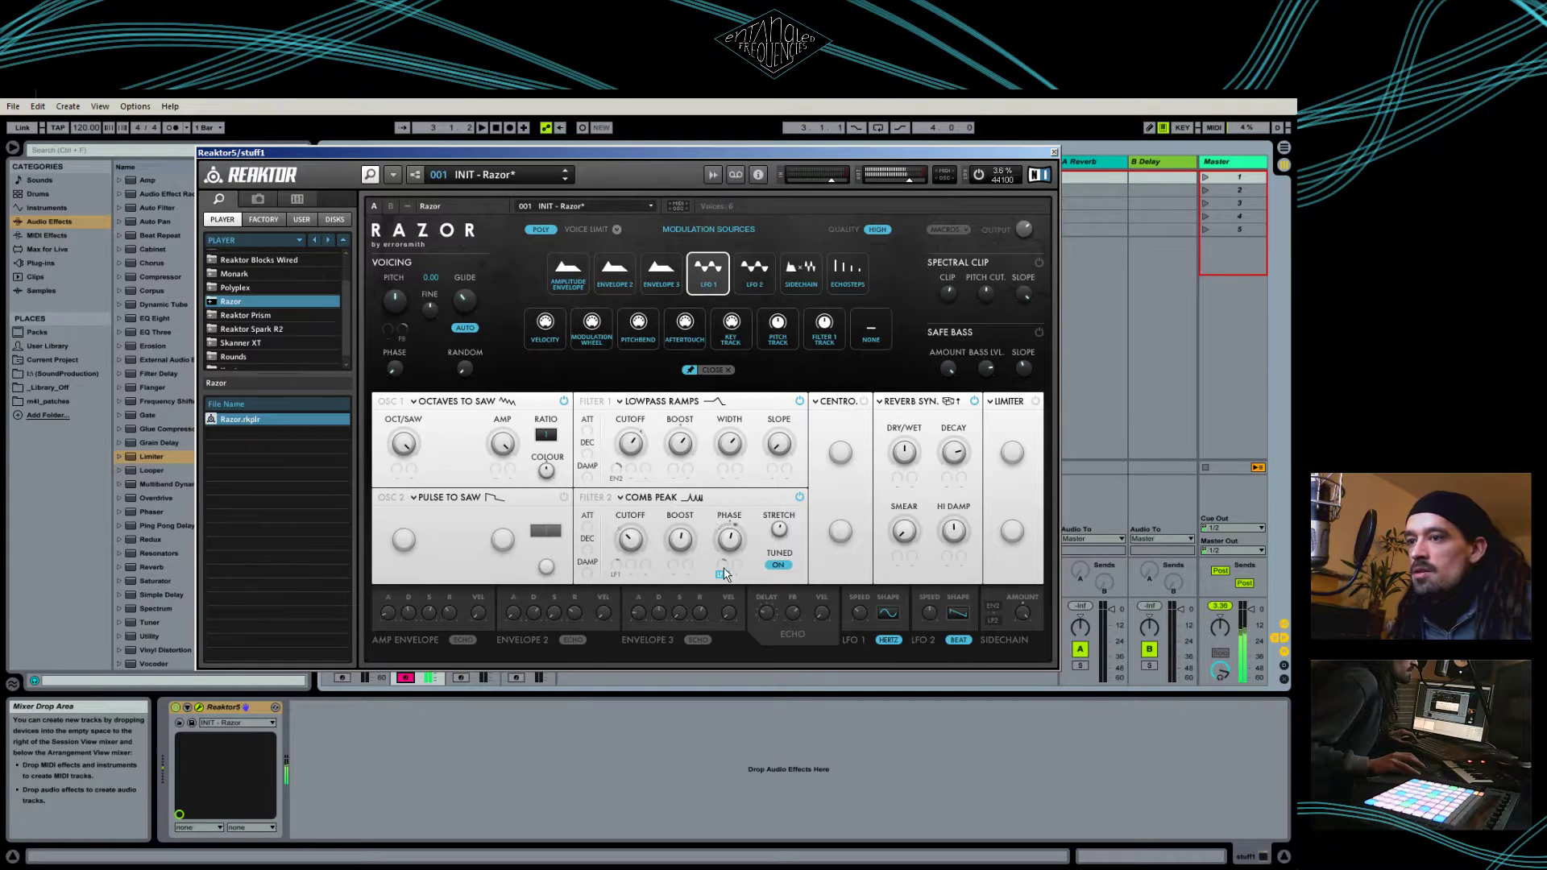
{"action": "left_click", "coordinate": [889, 641]}
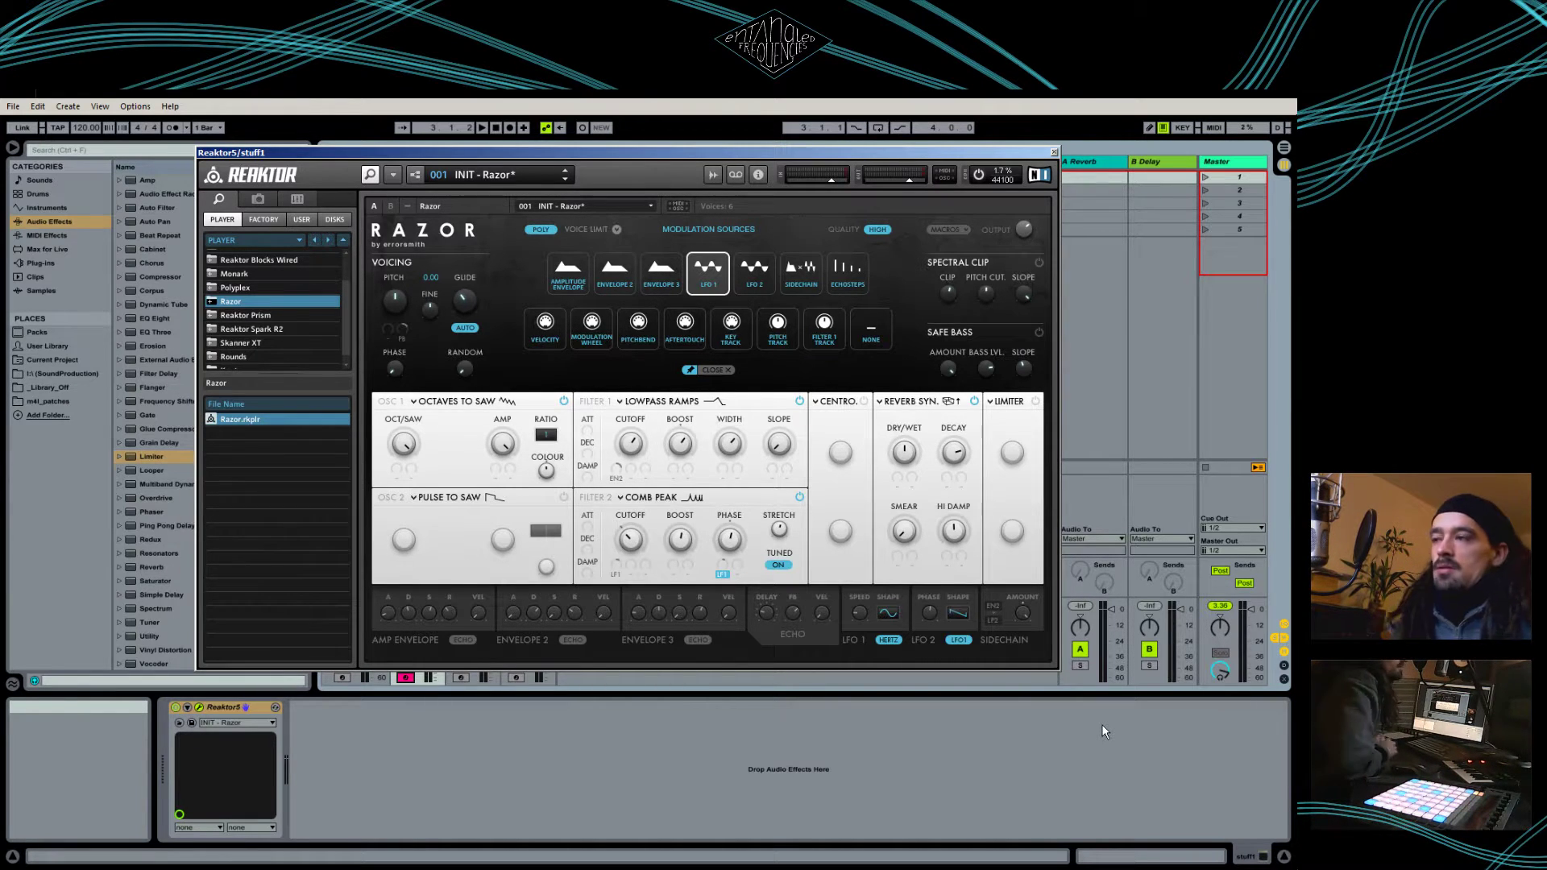
Audition the Reaktor patch on the stuff2 track and return to the armed stuff1 track
{"action": "left_click_drag", "start_coordinate": [602, 153], "coordinate": [659, 310]}
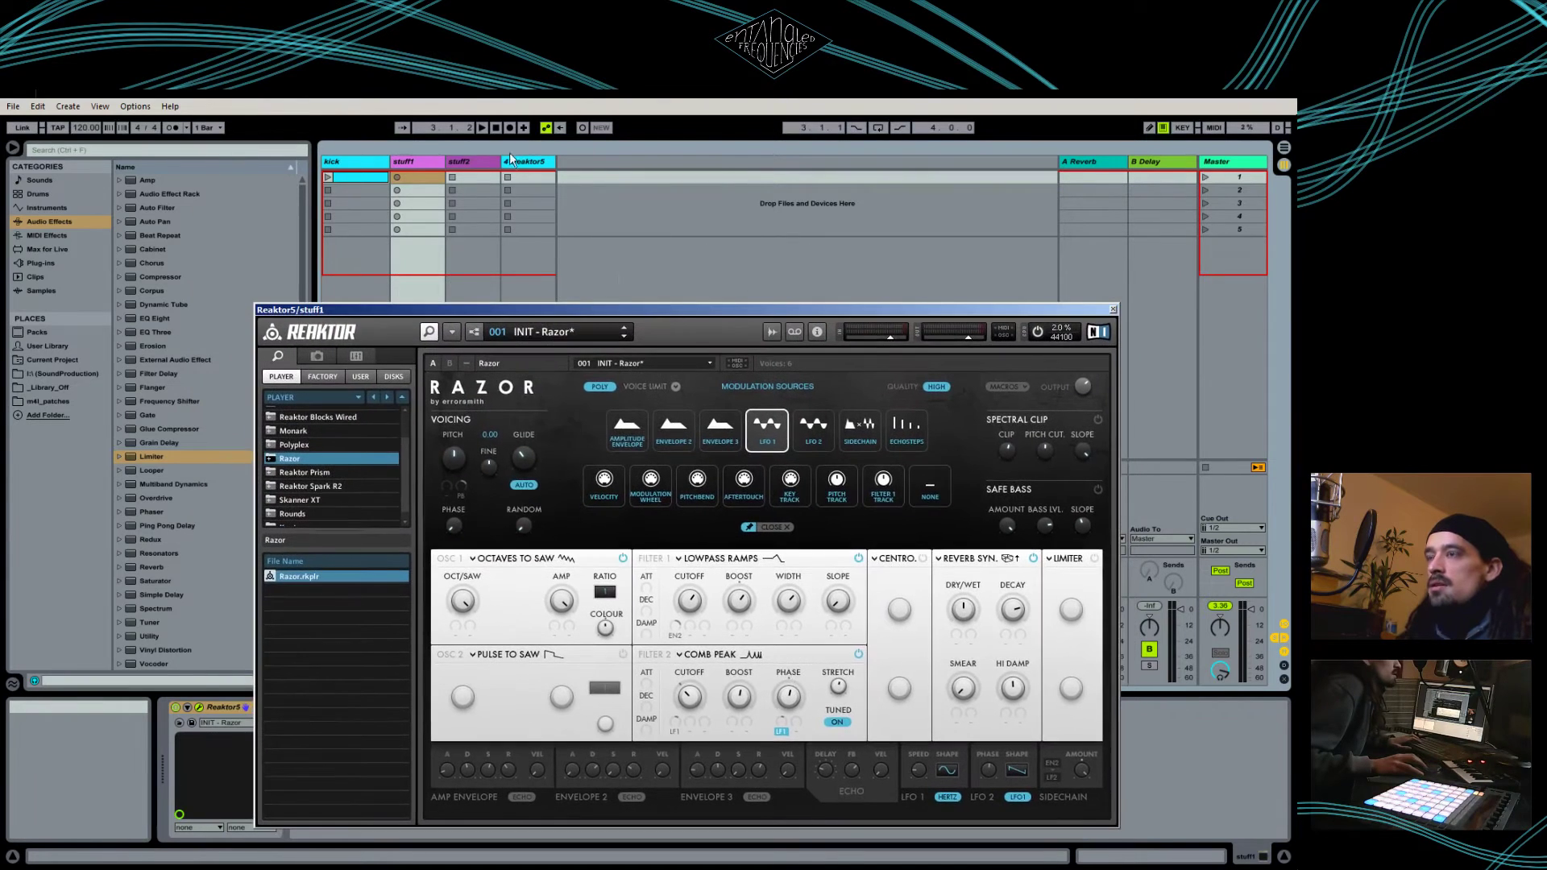
{"action": "left_click", "coordinate": [493, 178]}
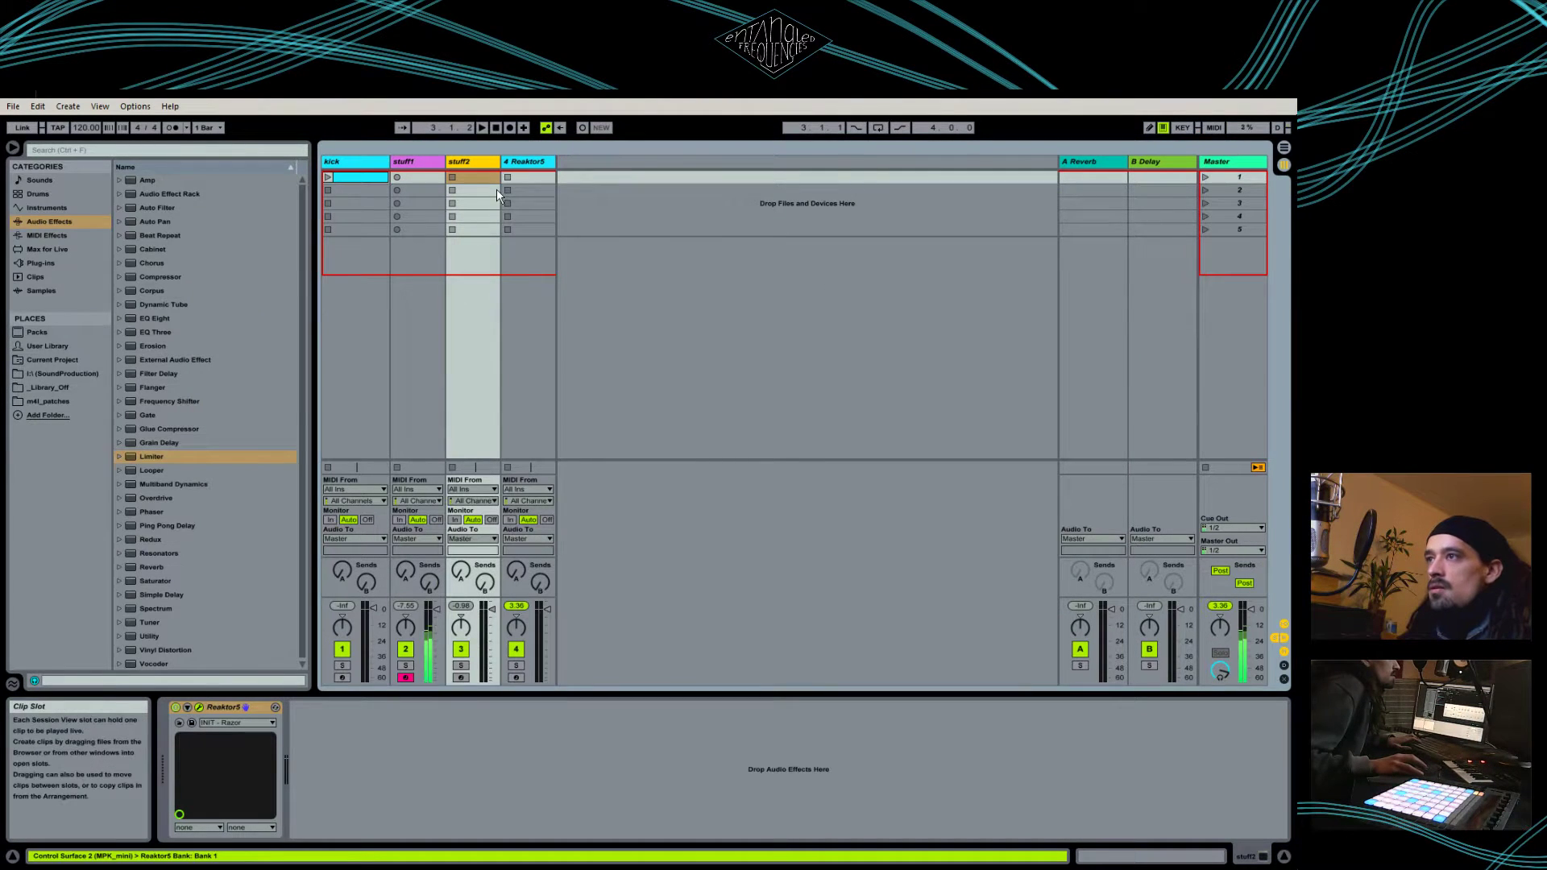
{"action": "left_click", "coordinate": [461, 677]}
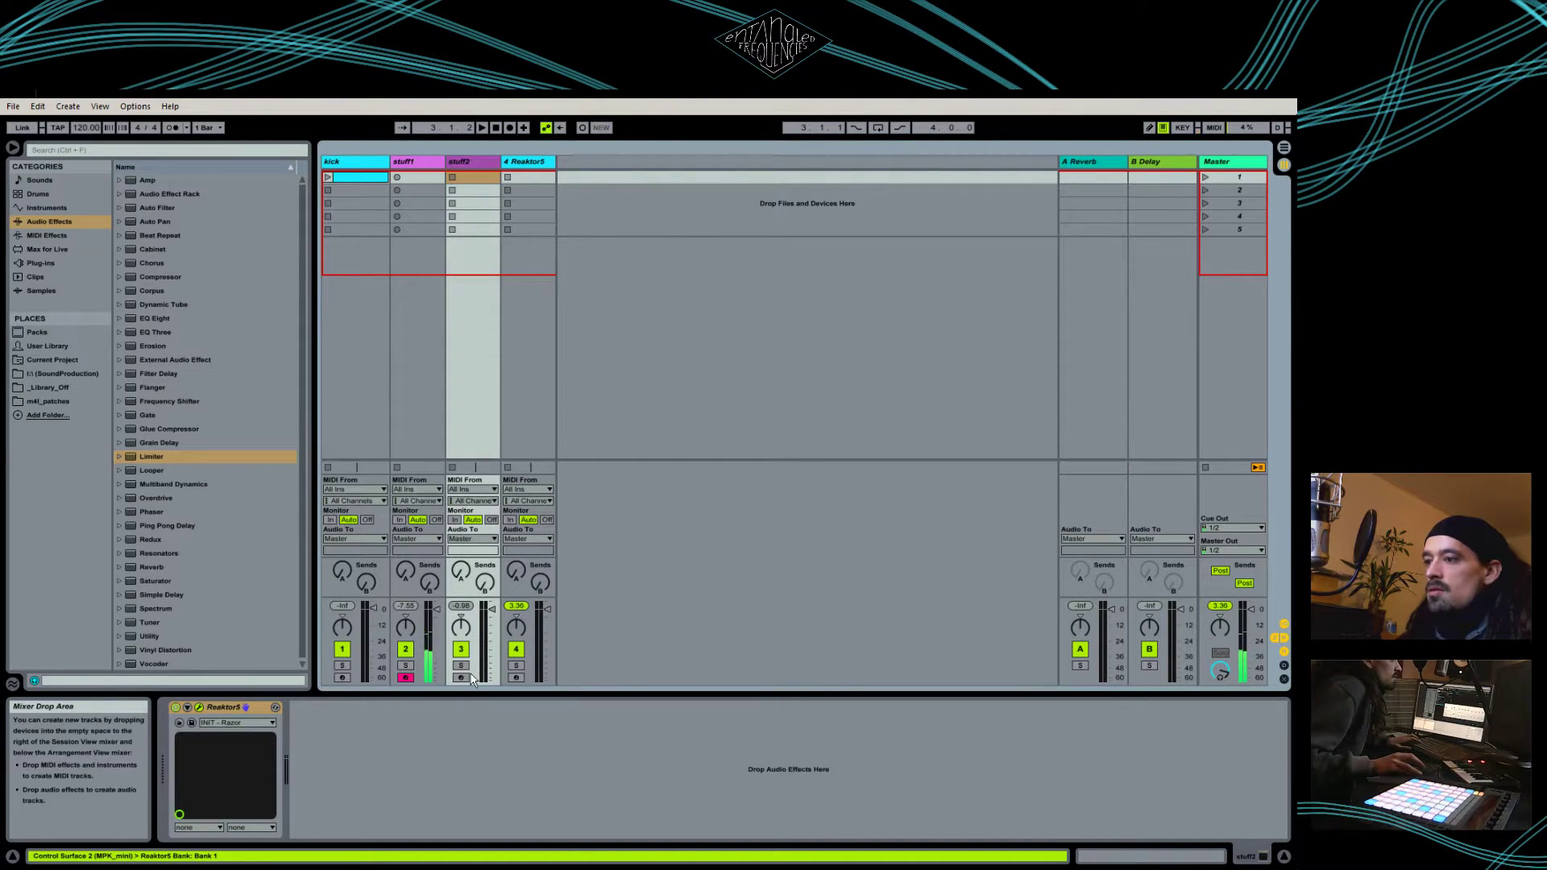
{"action": "left_click", "coordinate": [401, 677]}
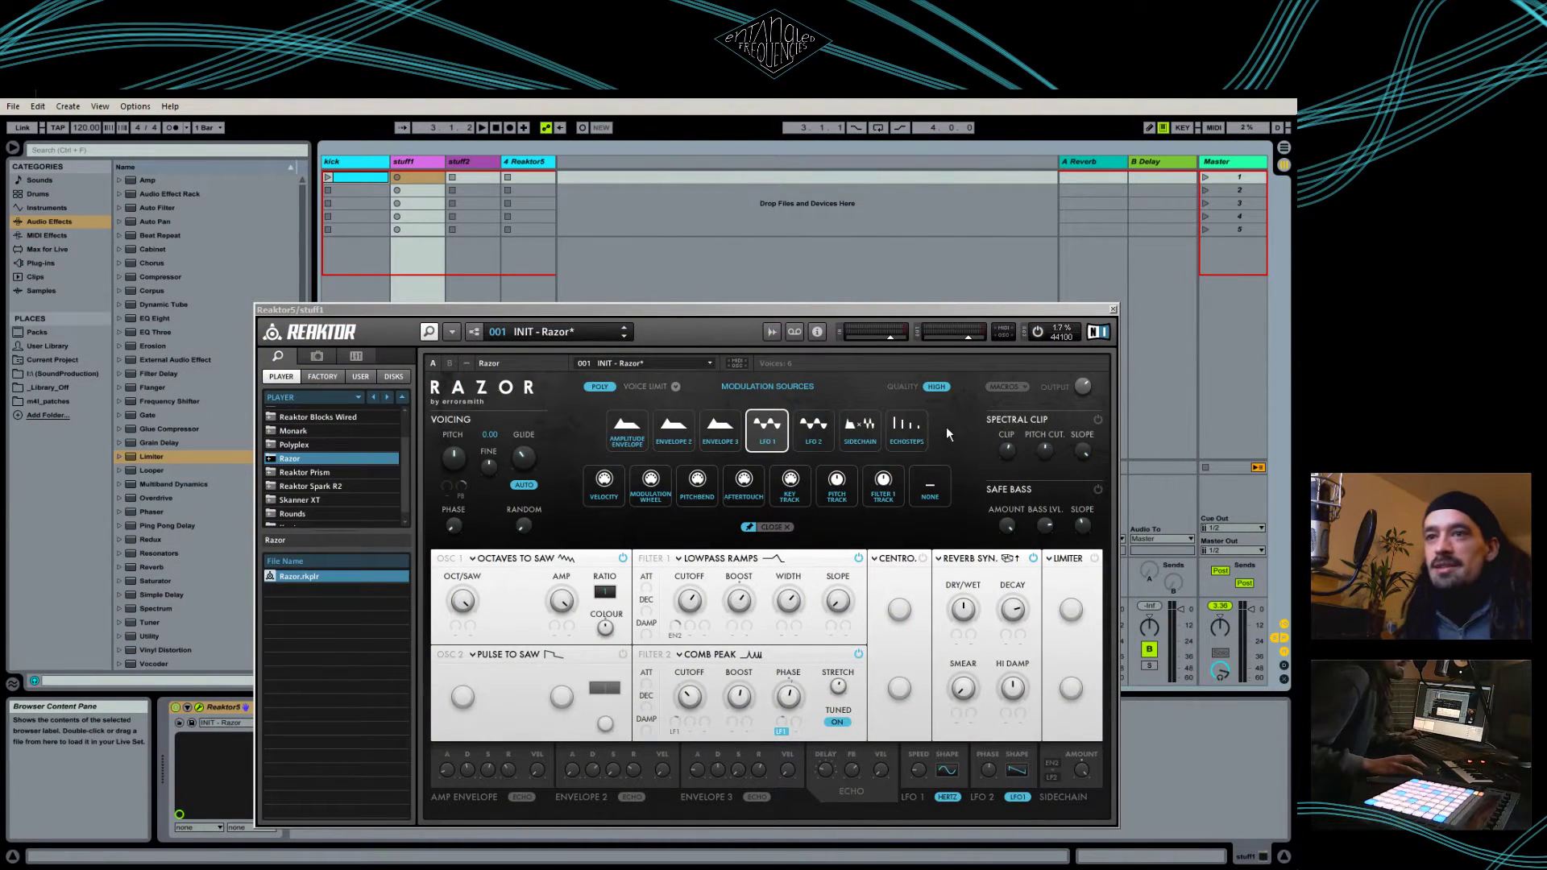
Show Razor's macros, set OSC 1's Oct/Saw to minimum and let the OSC 1 macro modulate it
{"action": "left_click_drag", "start_coordinate": [968, 305], "coordinate": [939, 173]}
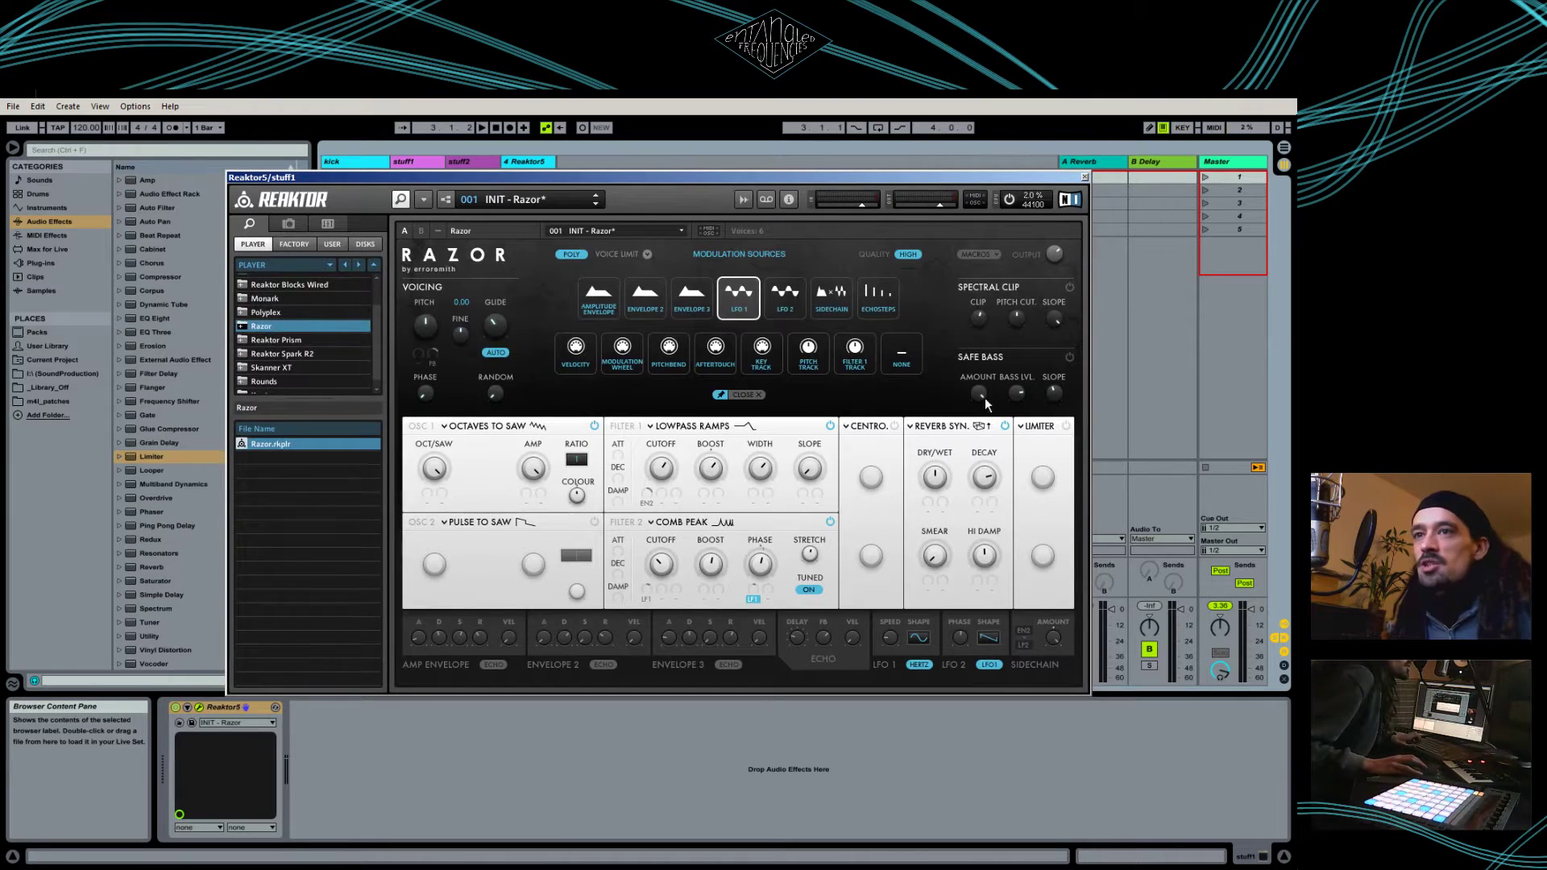
{"action": "left_click", "coordinate": [985, 255]}
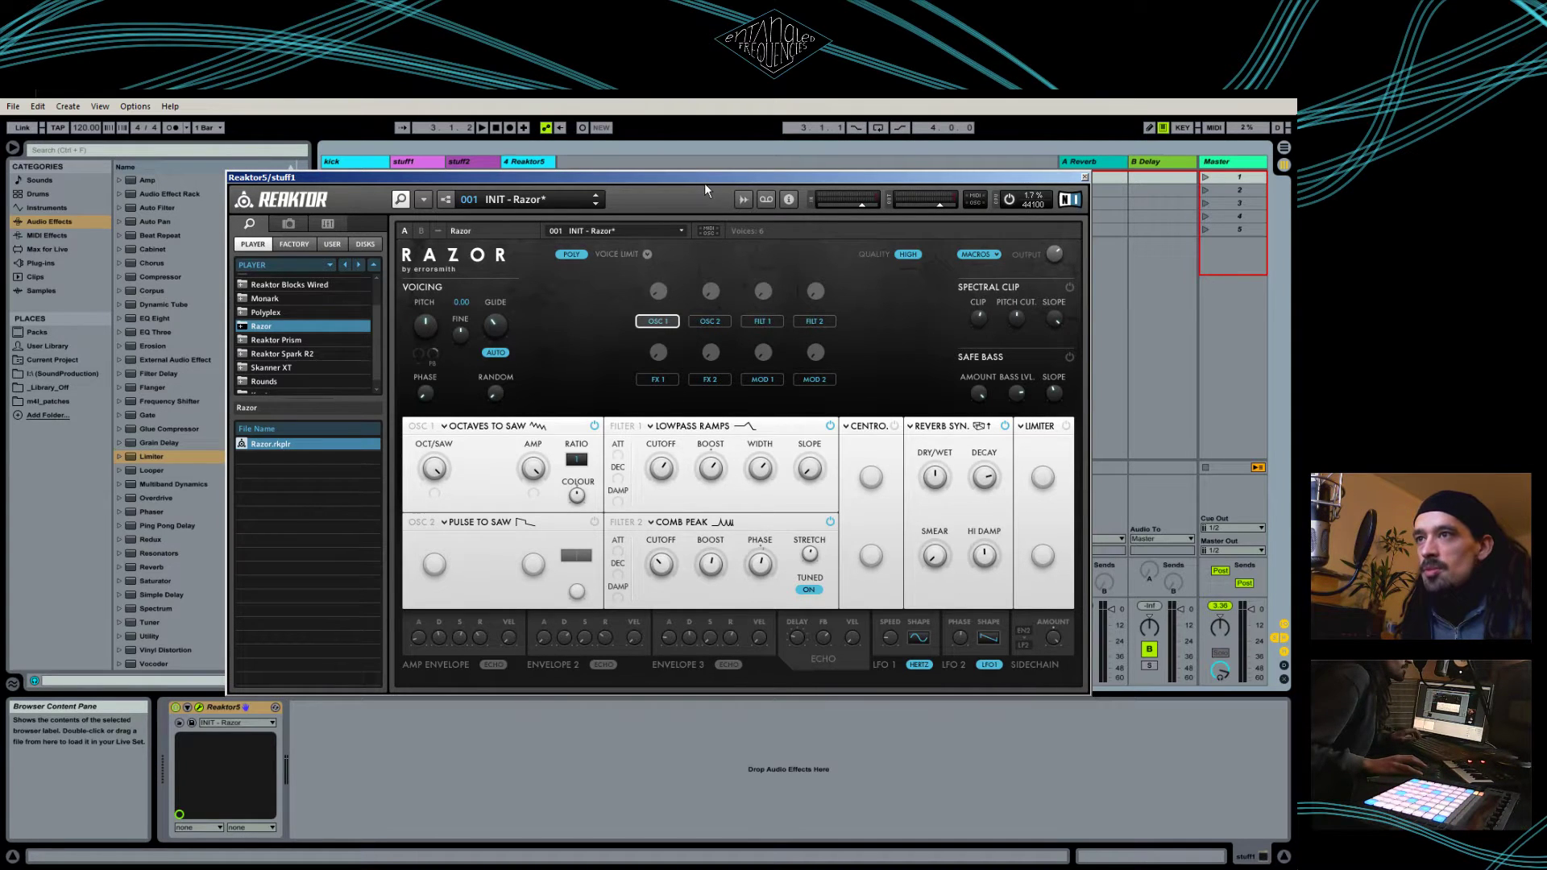
{"action": "left_click_drag", "start_coordinate": [699, 182], "coordinate": [704, 219]}
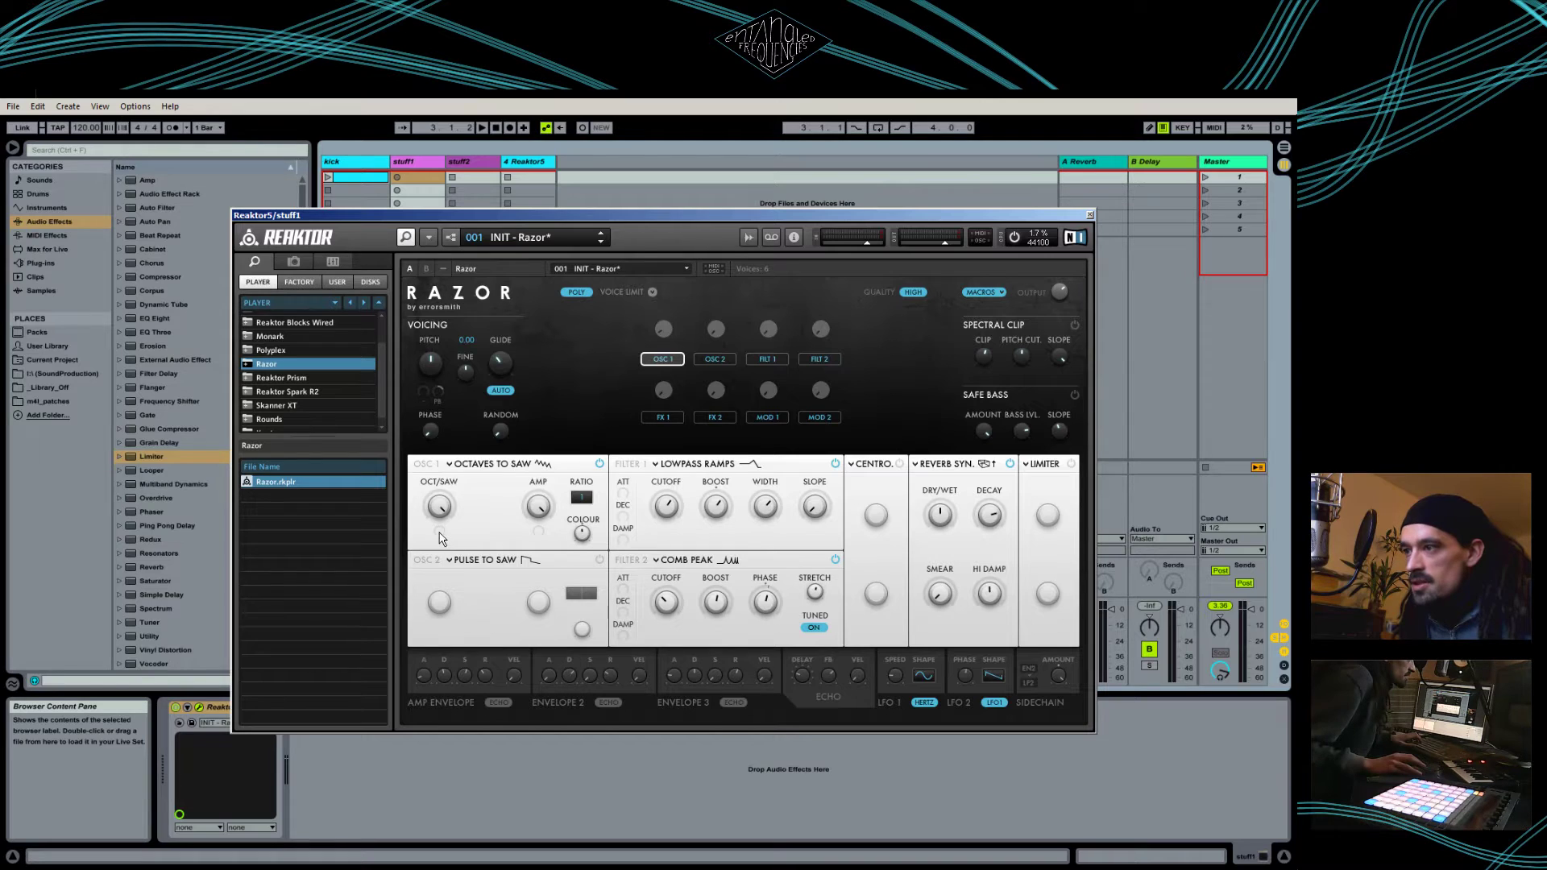
{"action": "mouse_move", "coordinate": [457, 526]}
{"action": "left_click_drag", "start_coordinate": [457, 526], "coordinate": [459, 587]}
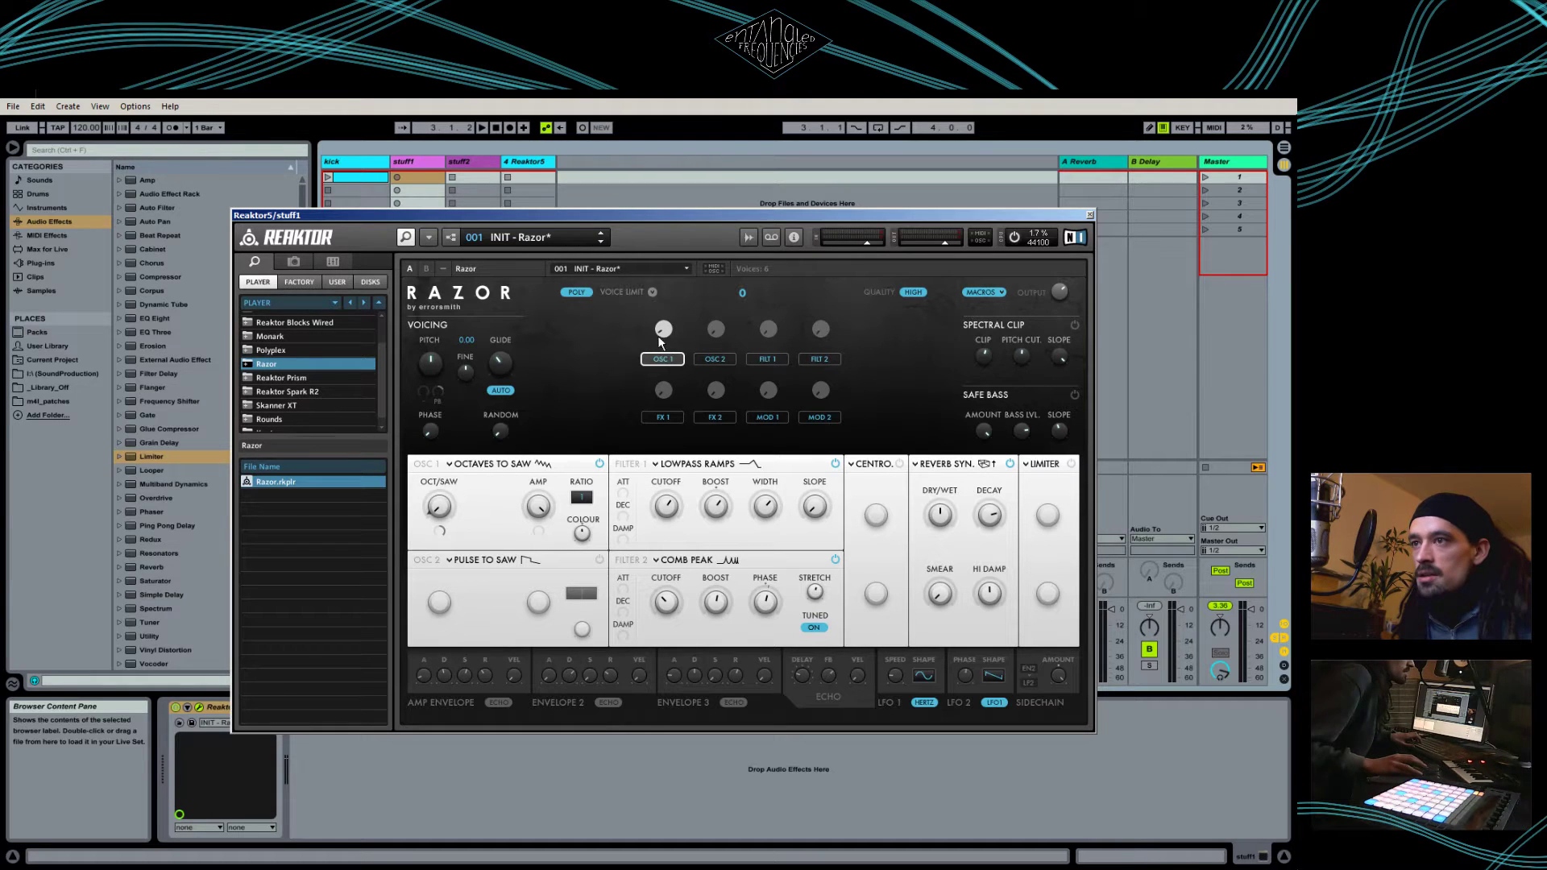
Sweep the OSC 1 macro up and down to audition its modulation of the first oscillator's Oct/Saw
{"action": "mouse_move", "coordinate": [664, 332]}
{"action": "left_mouse_down"}
{"action": "mouse_move", "coordinate": [679, 230]}
{"action": "mouse_move", "coordinate": [685, 339]}
{"action": "left_mouse_up"}
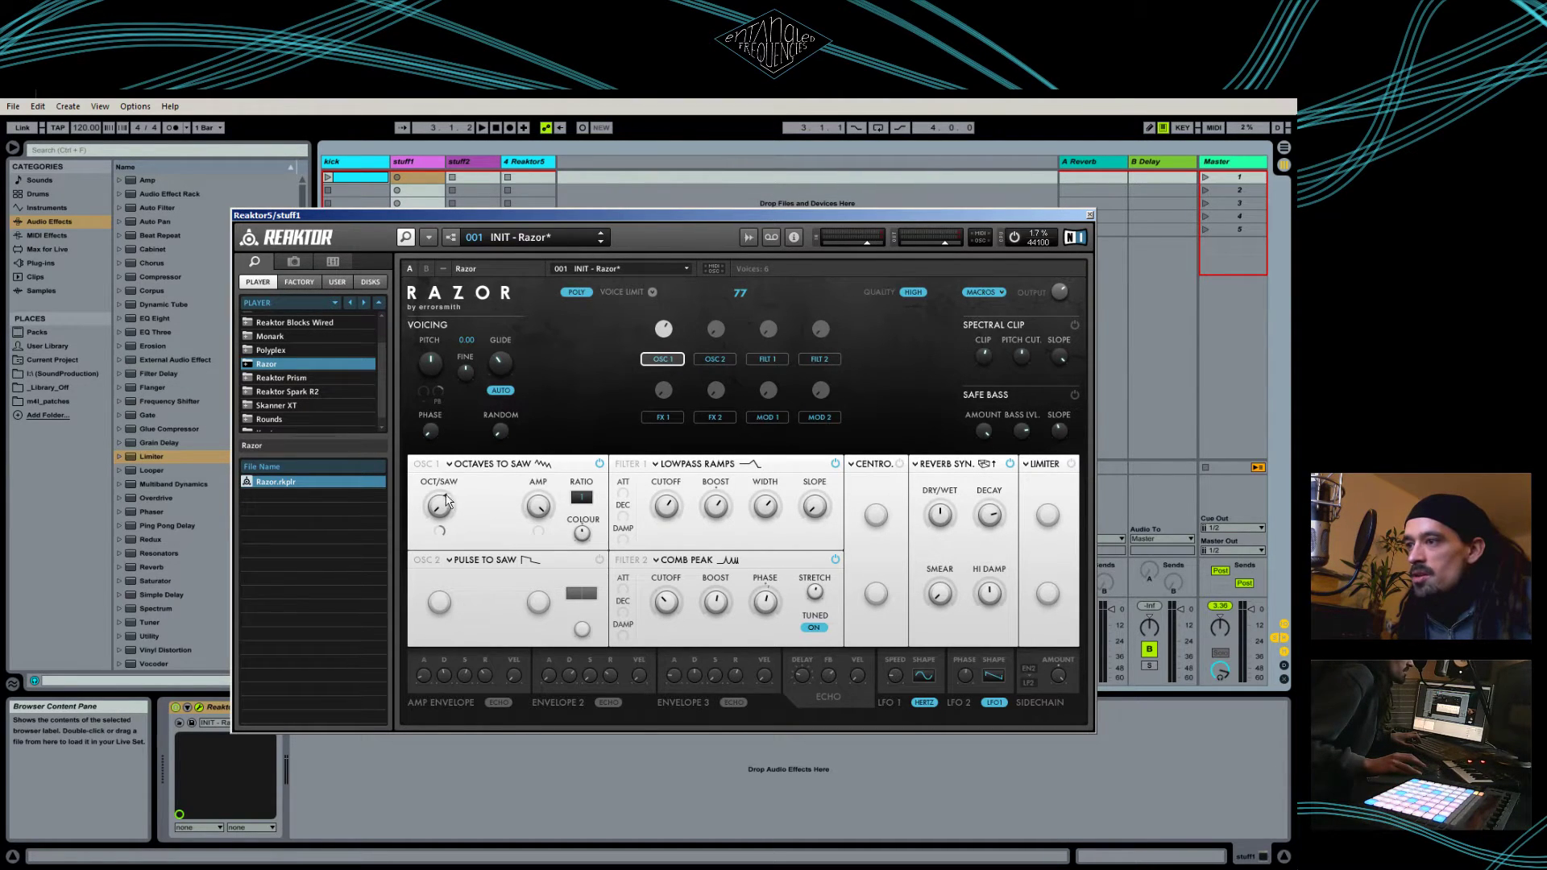
{"action": "left_click_drag", "start_coordinate": [679, 331], "coordinate": [718, 340]}
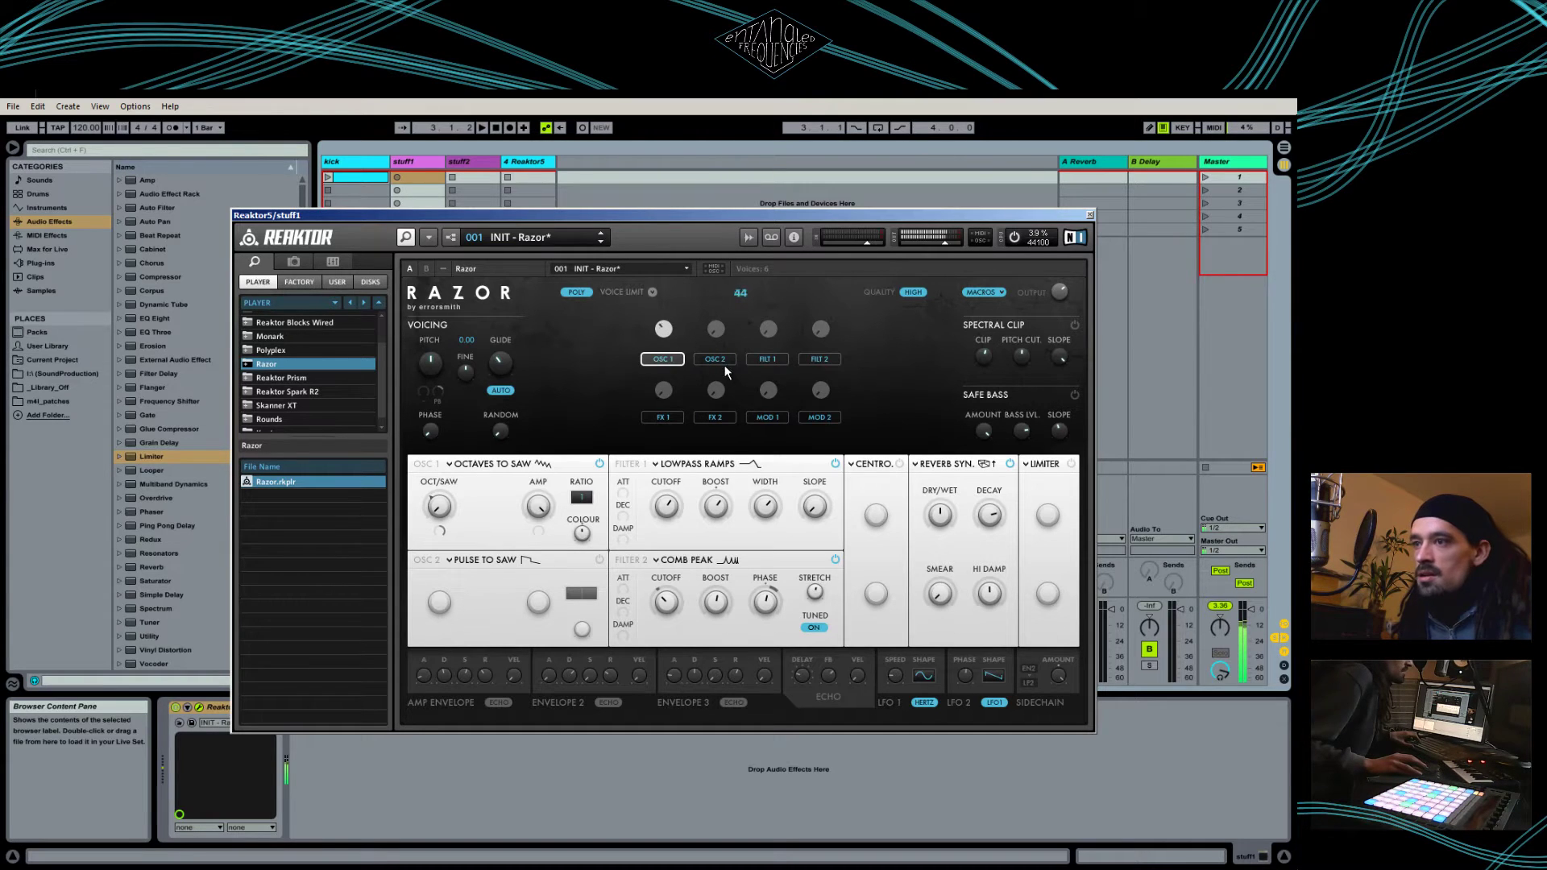
Let the FILT 1 macro modulate the Lowpass Ramps filter's cutoff, and sweep it in turn with the OSC 1 macro
{"action": "left_click", "coordinate": [767, 331]}
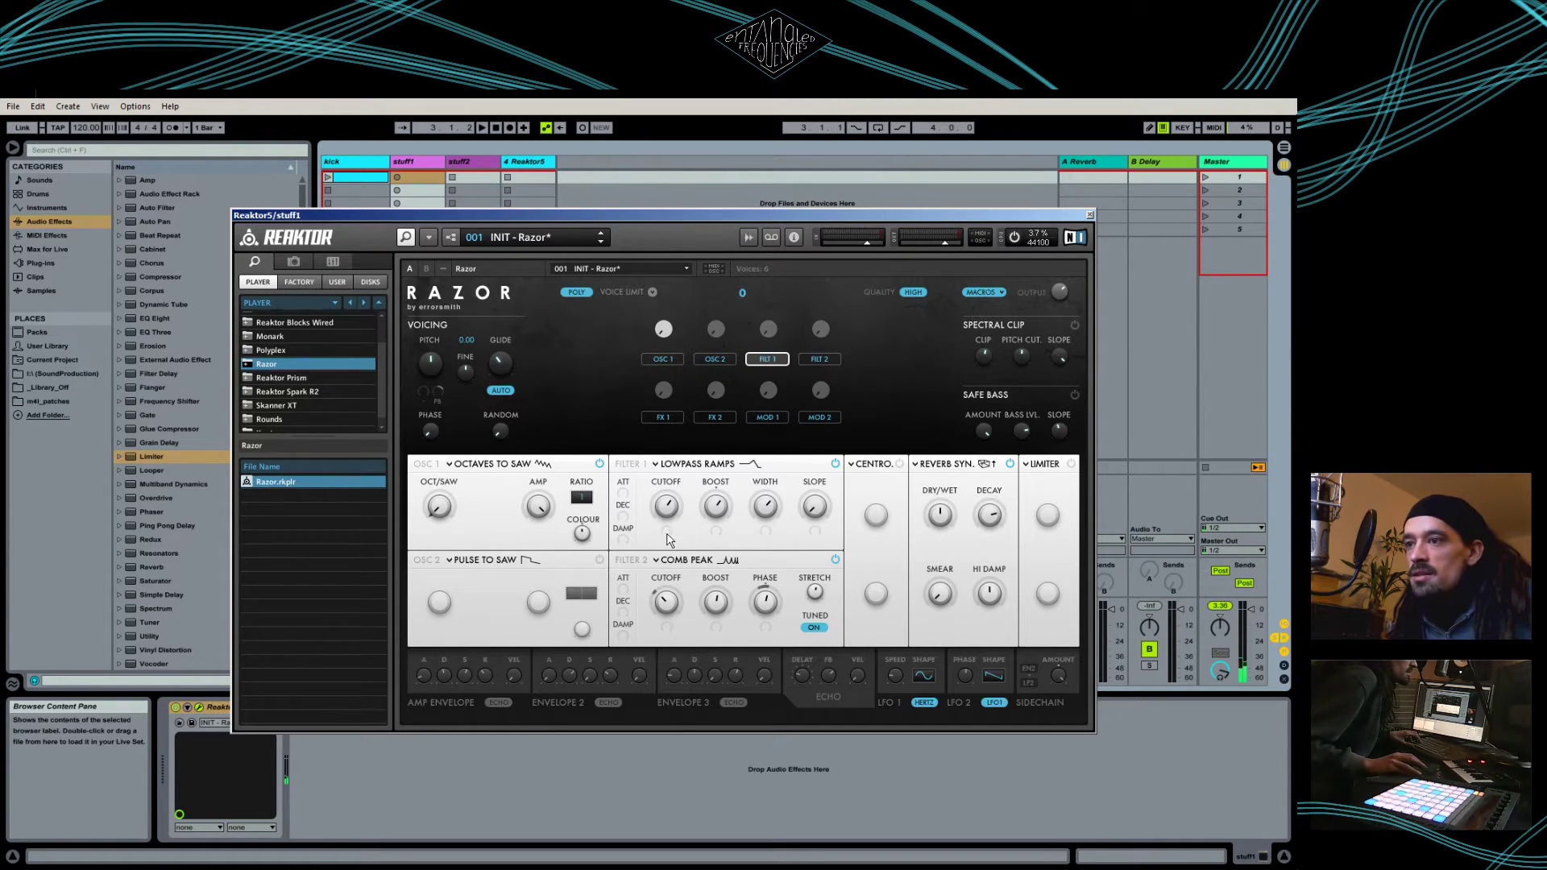
{"action": "left_click_drag", "start_coordinate": [667, 532], "coordinate": [672, 509]}
{"action": "left_click_drag", "start_coordinate": [769, 337], "coordinate": [772, 334]}
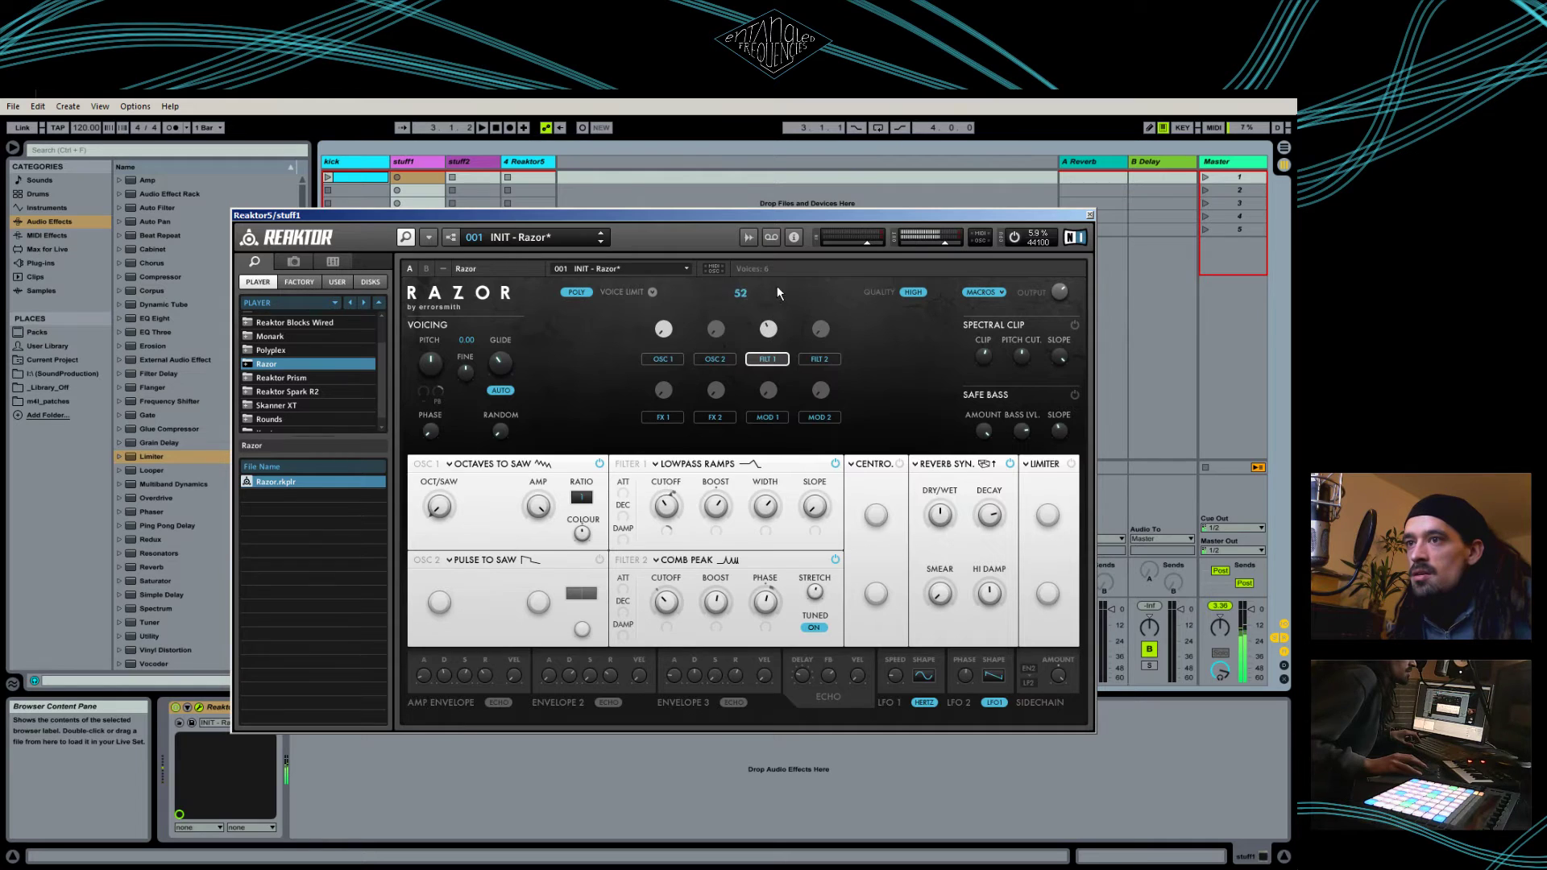
{"action": "left_click", "coordinate": [666, 332]}
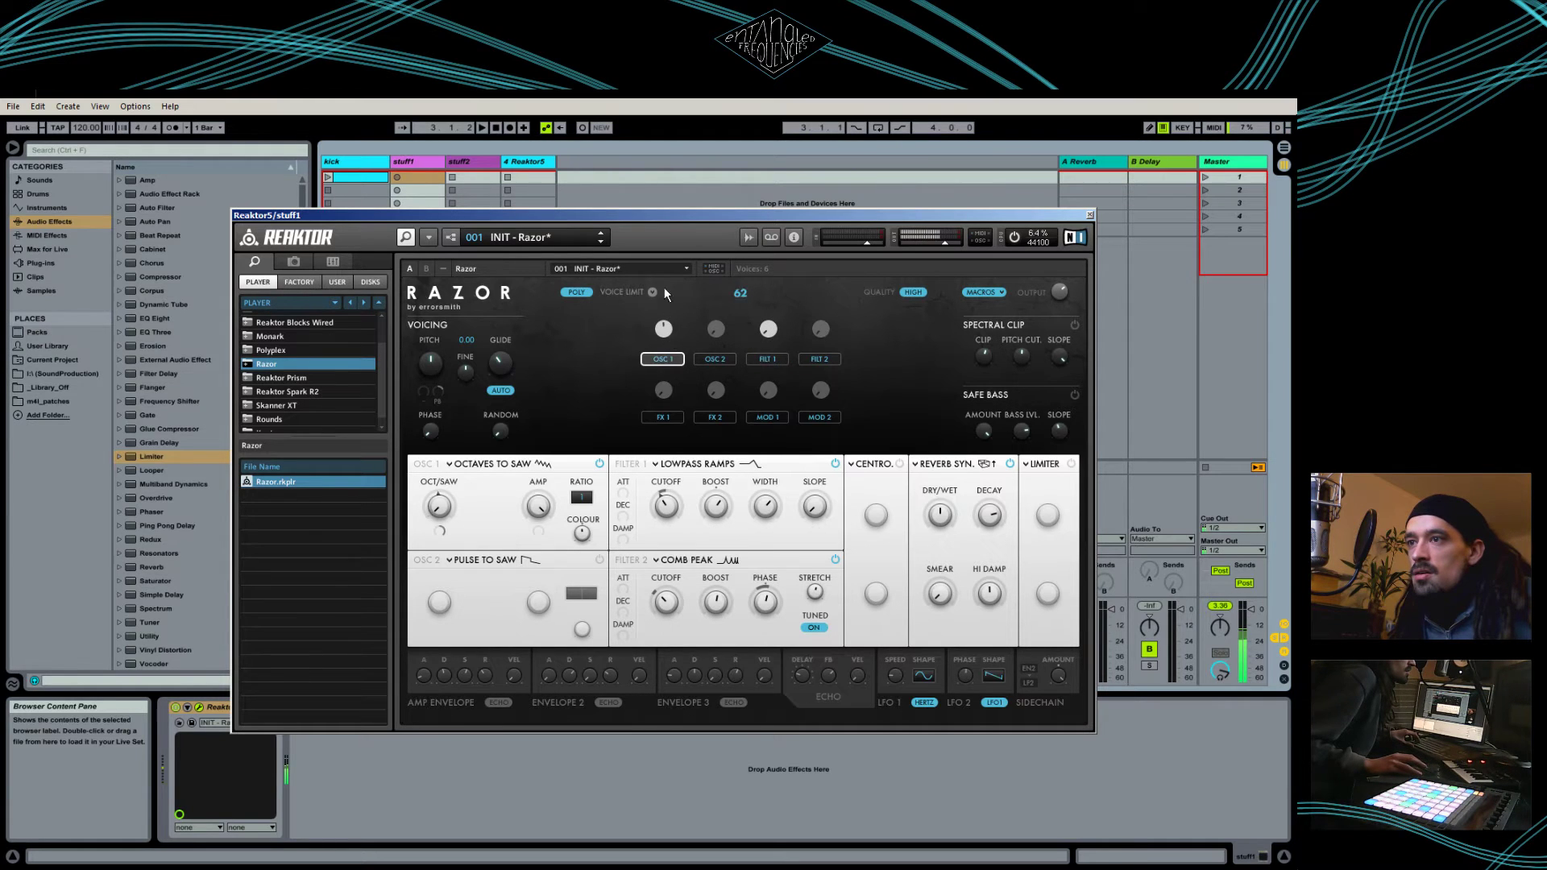
{"action": "left_click", "coordinate": [767, 326]}
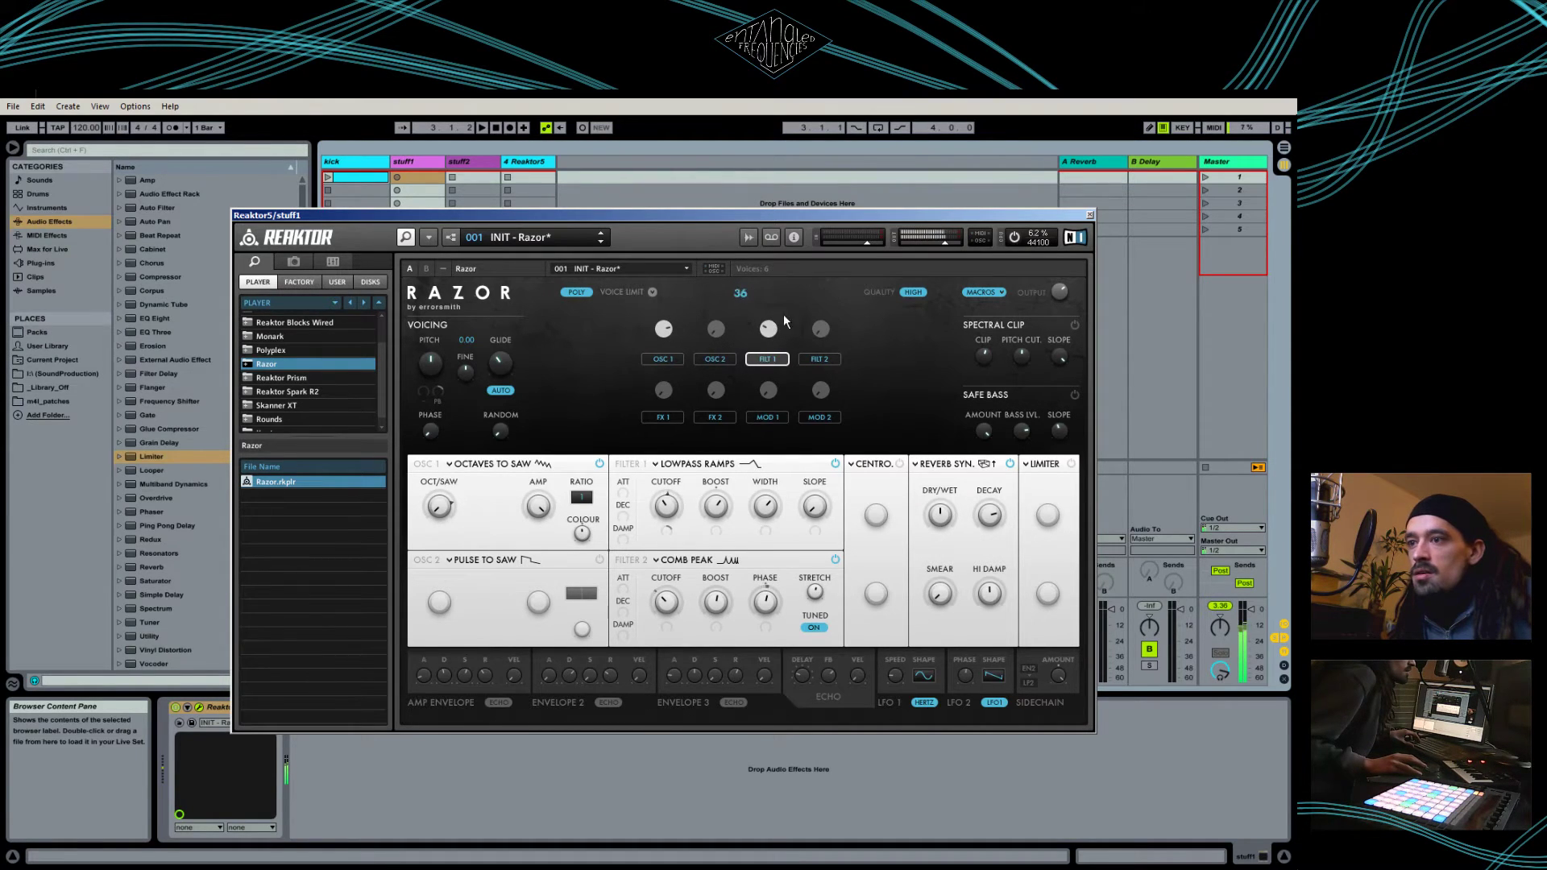
Let the FX 1 macro modulate the reverb's decay by about 47, and sweep the macro up to 127 and back down
{"action": "left_click", "coordinate": [659, 391]}
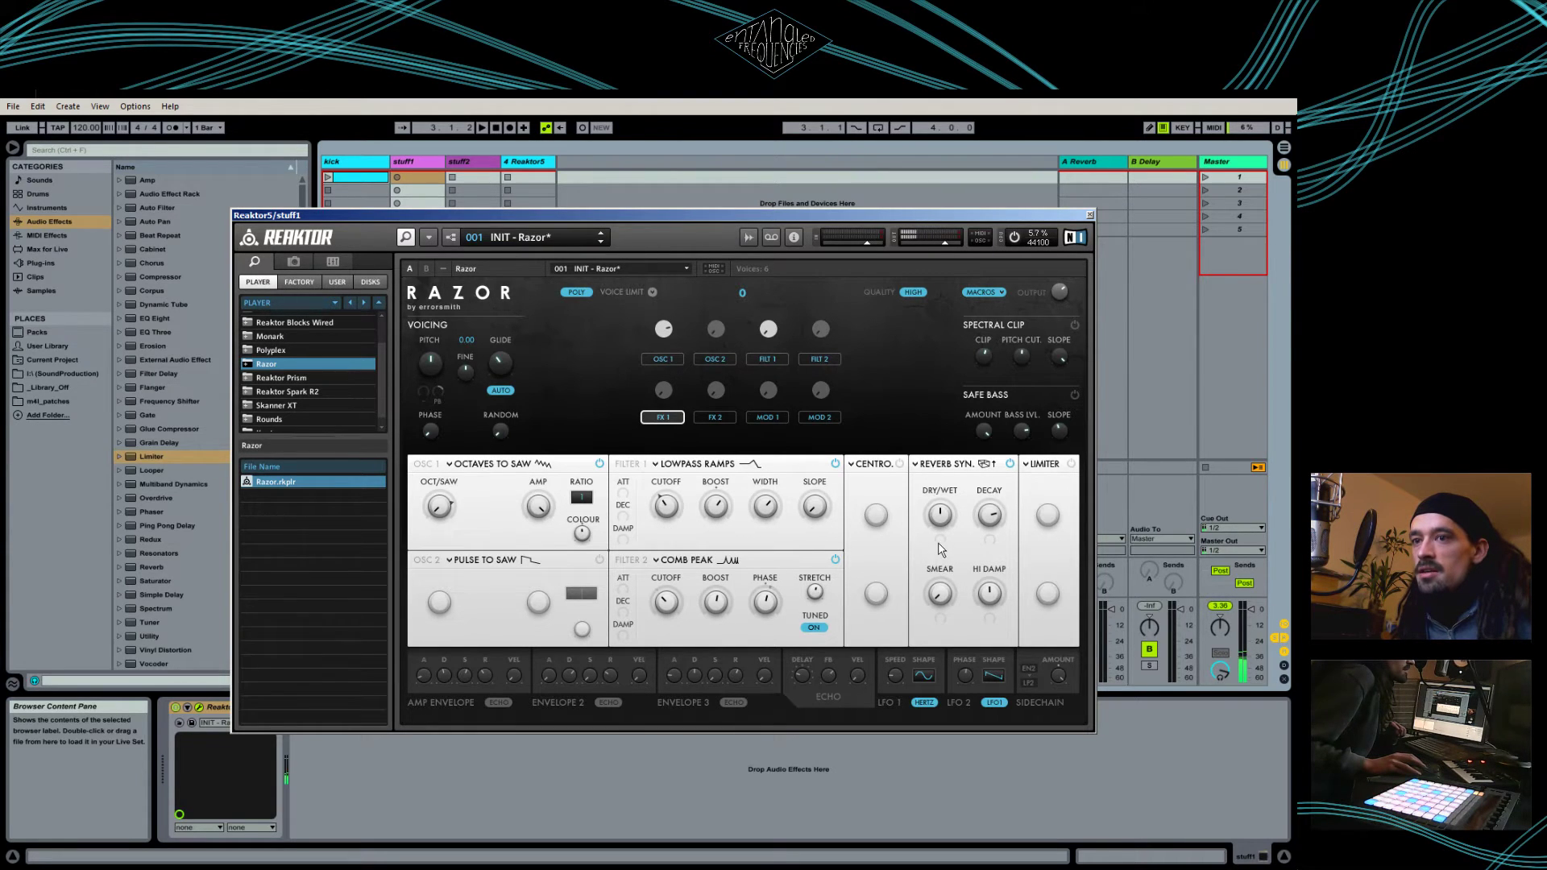
{"action": "left_click_drag", "start_coordinate": [942, 544], "coordinate": [952, 533]}
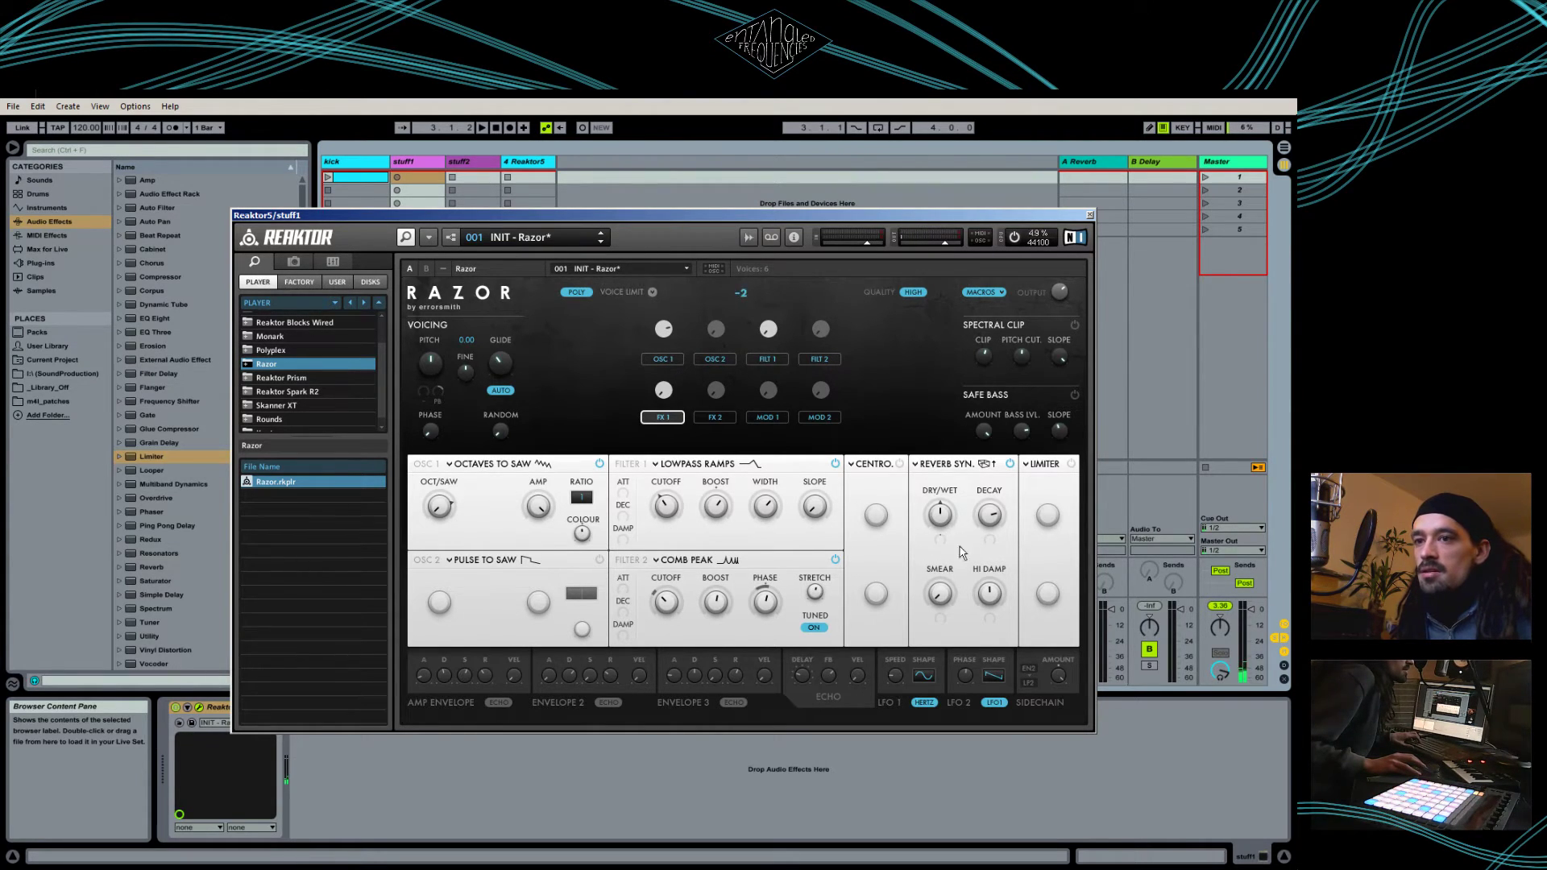
{"action": "left_click_drag", "start_coordinate": [995, 485], "coordinate": [999, 504]}
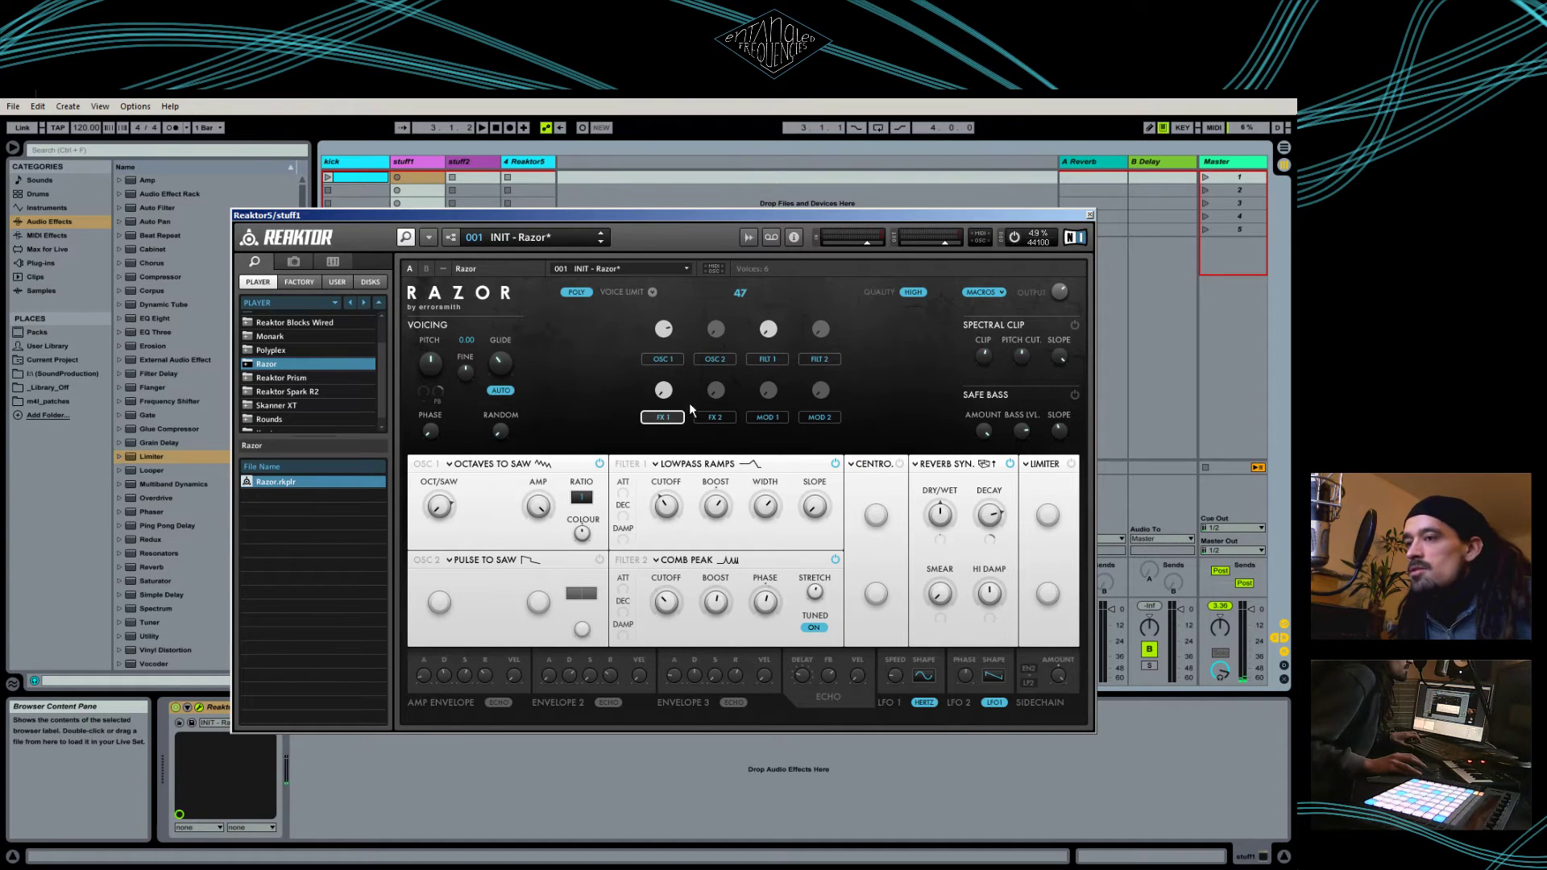
{"action": "left_click_drag", "start_coordinate": [669, 393], "coordinate": [662, 291]}
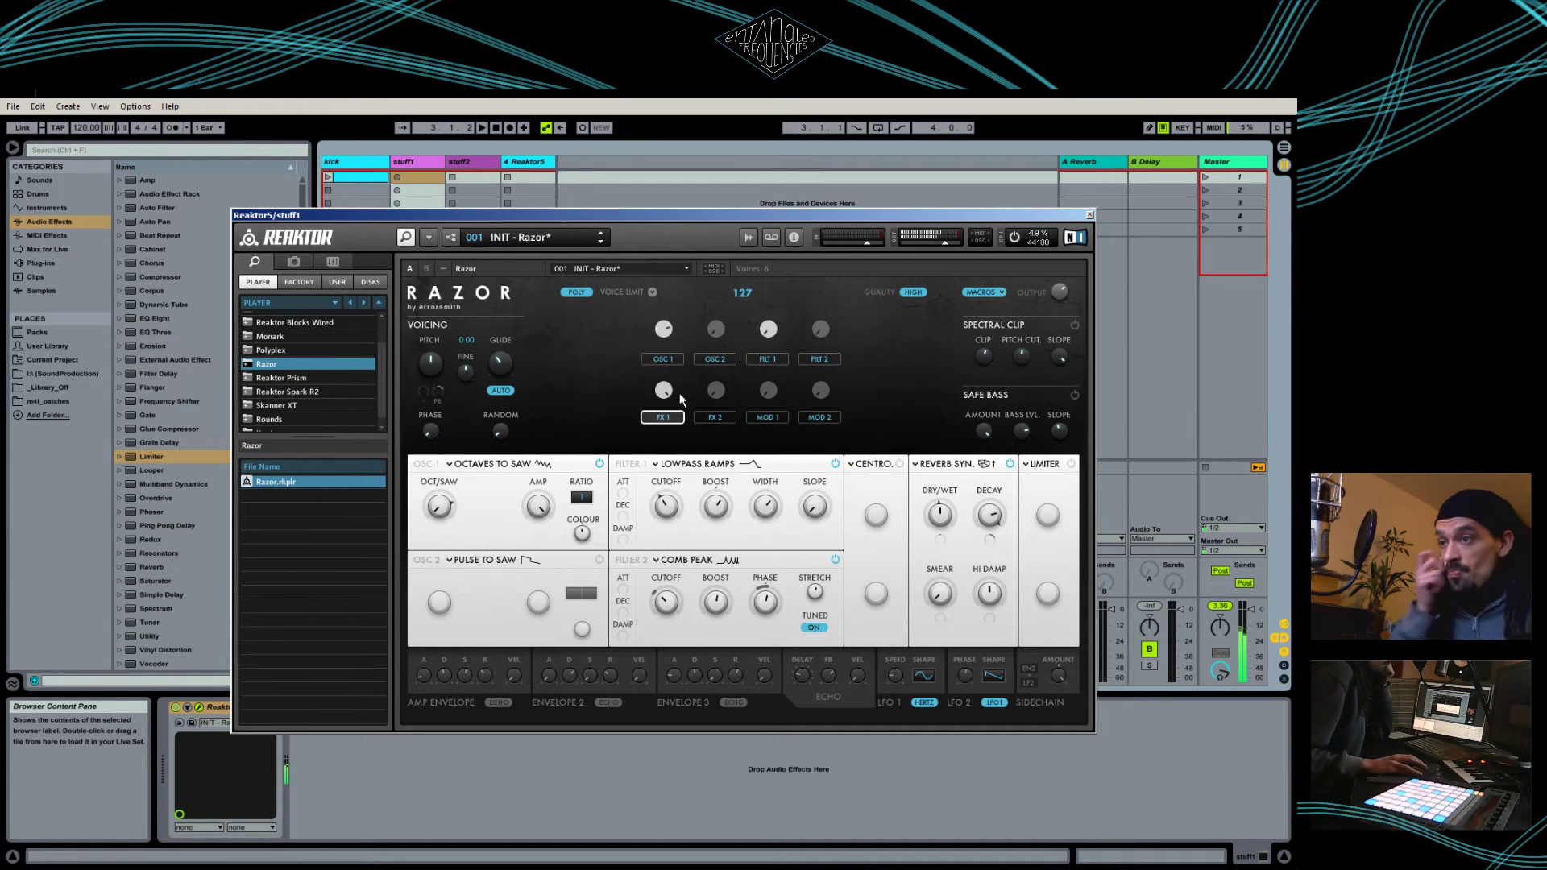
{"action": "left_click_drag", "start_coordinate": [665, 392], "coordinate": [705, 532]}
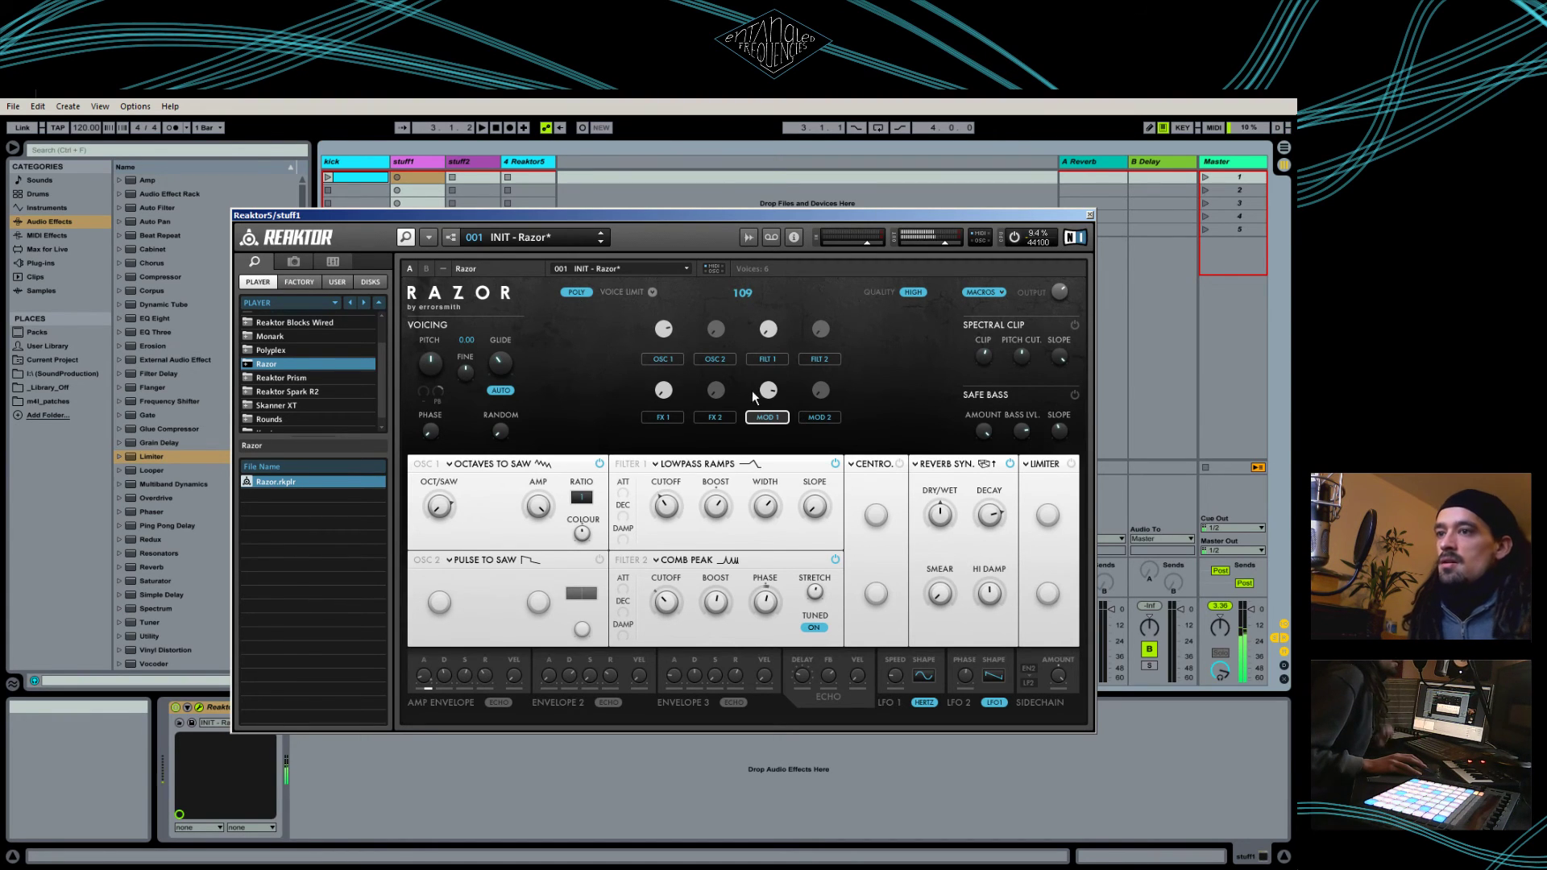
Hide Razor's macros to bring back the spectral display
{"action": "left_click", "coordinate": [996, 291]}
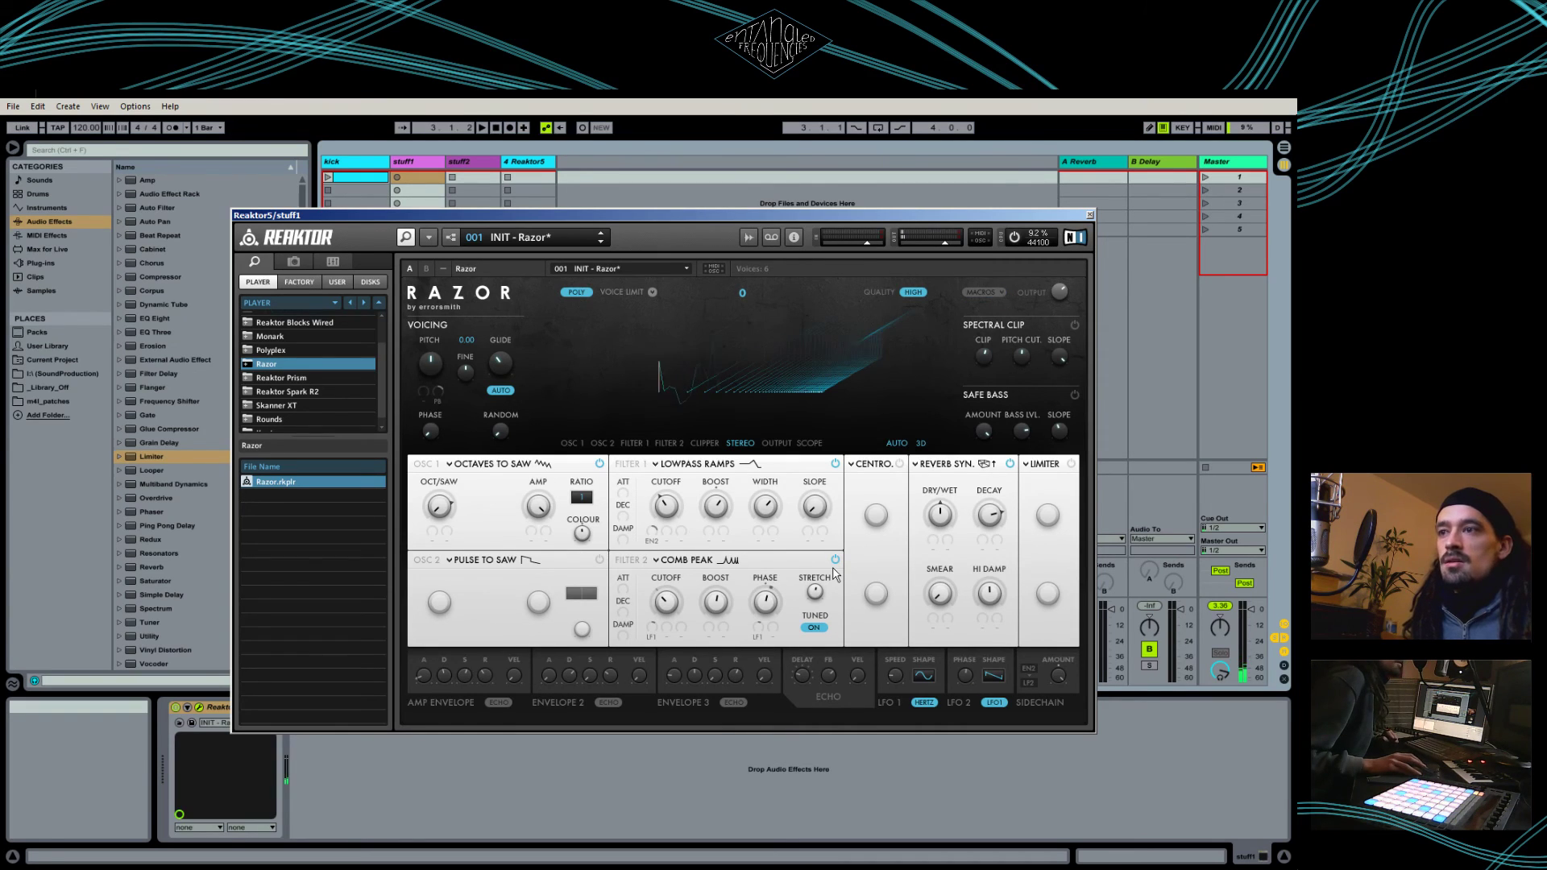